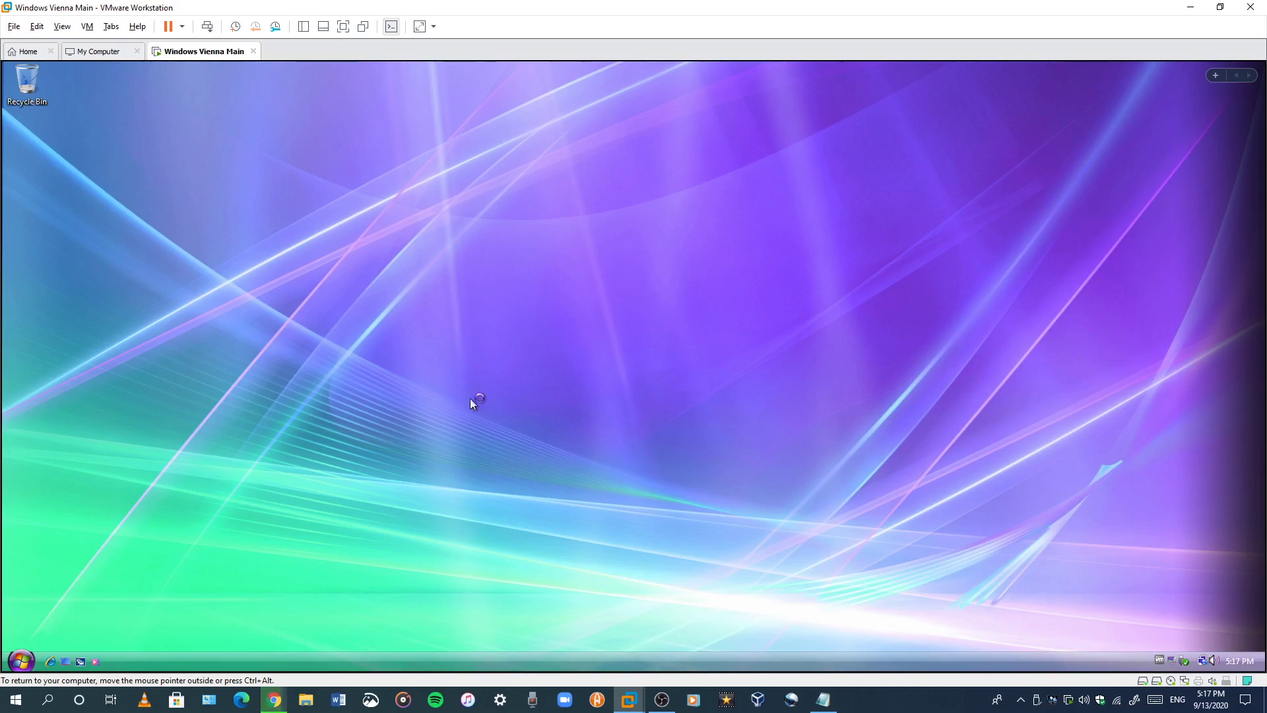
# Step: Switch to Chrome and open the downloads page in a new tab to check the Office Professional Plus 2016 download
pyautogui.hotkey('alt', 'Tab')
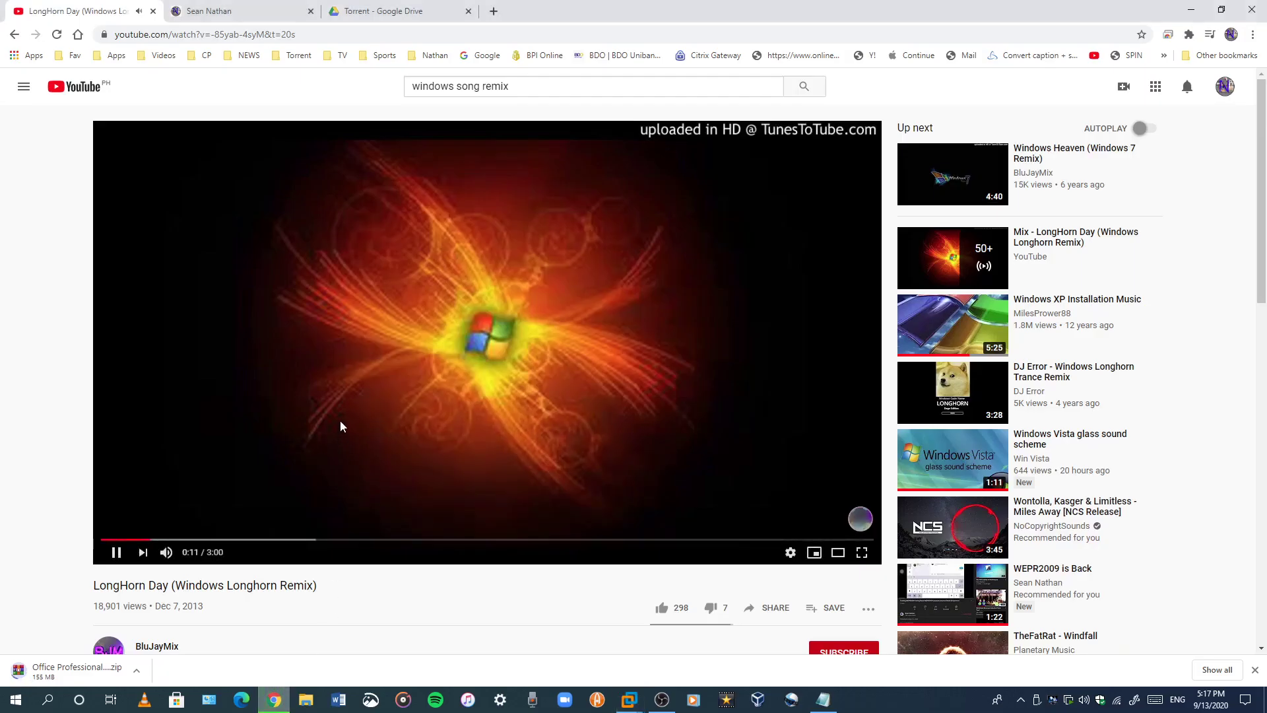
pyautogui.click(393, 9)
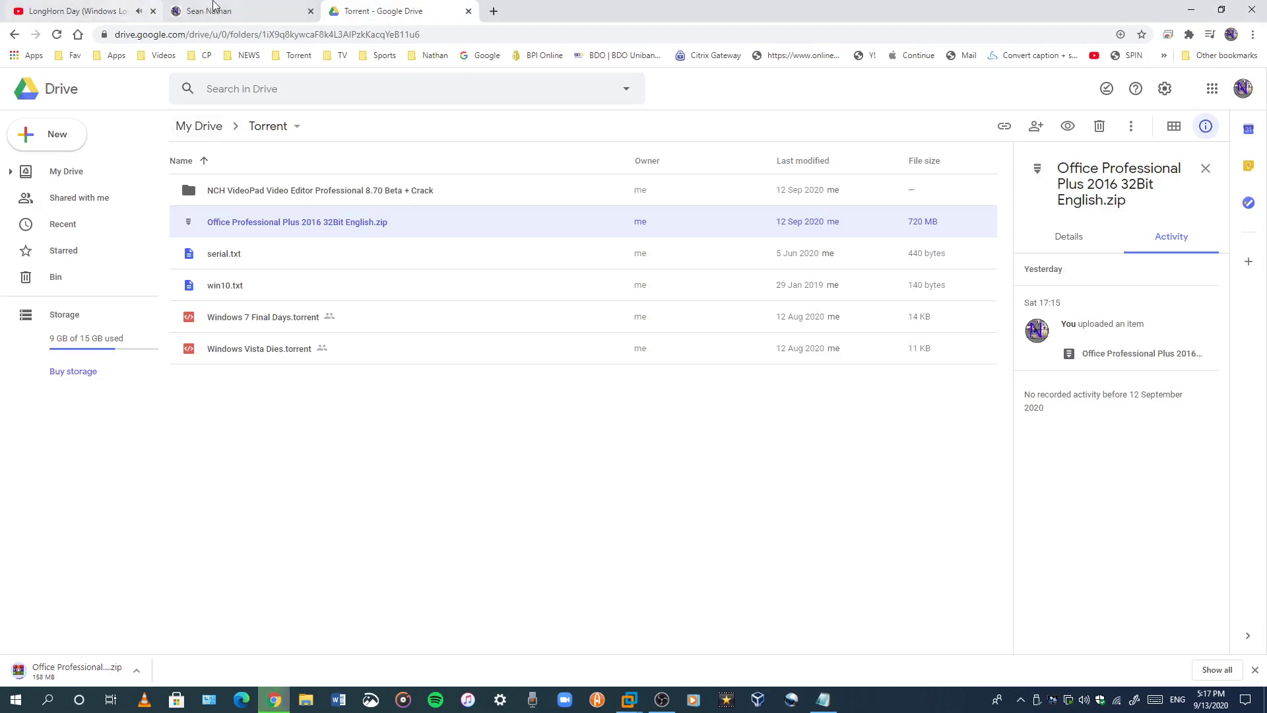
pyautogui.click(491, 11)
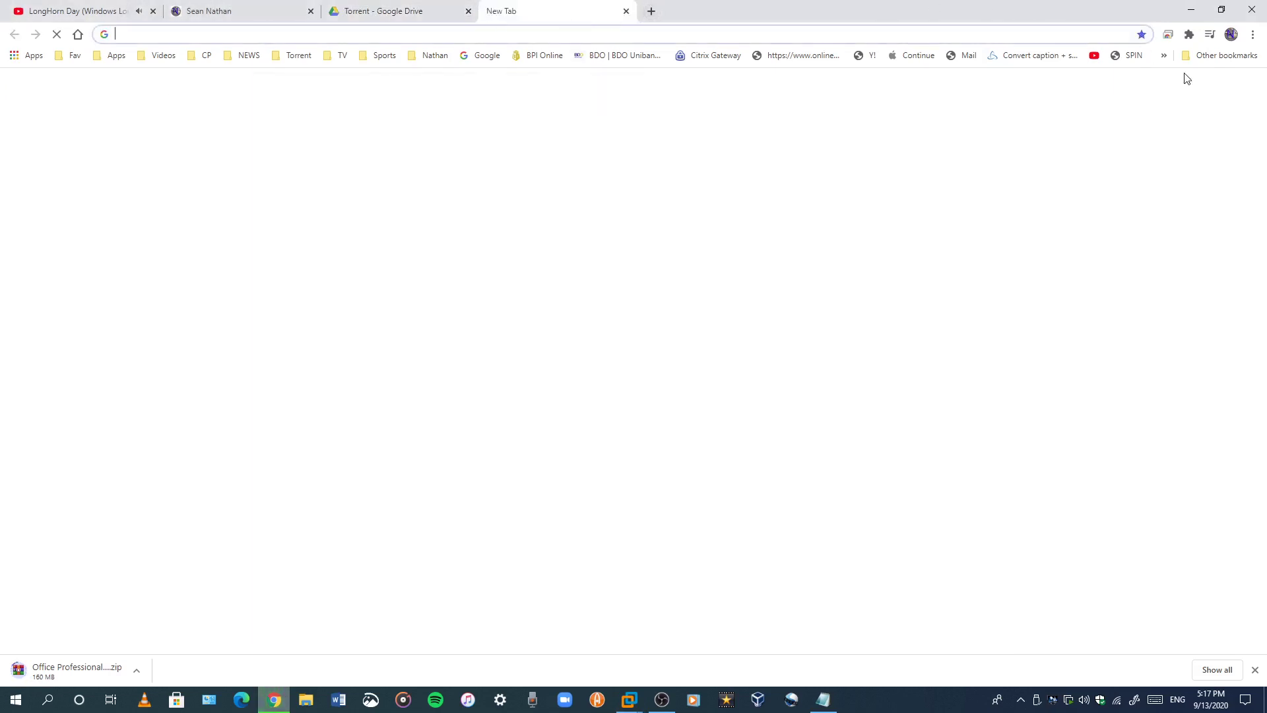
pyautogui.click(1252, 34)
pyautogui.click(1146, 124)
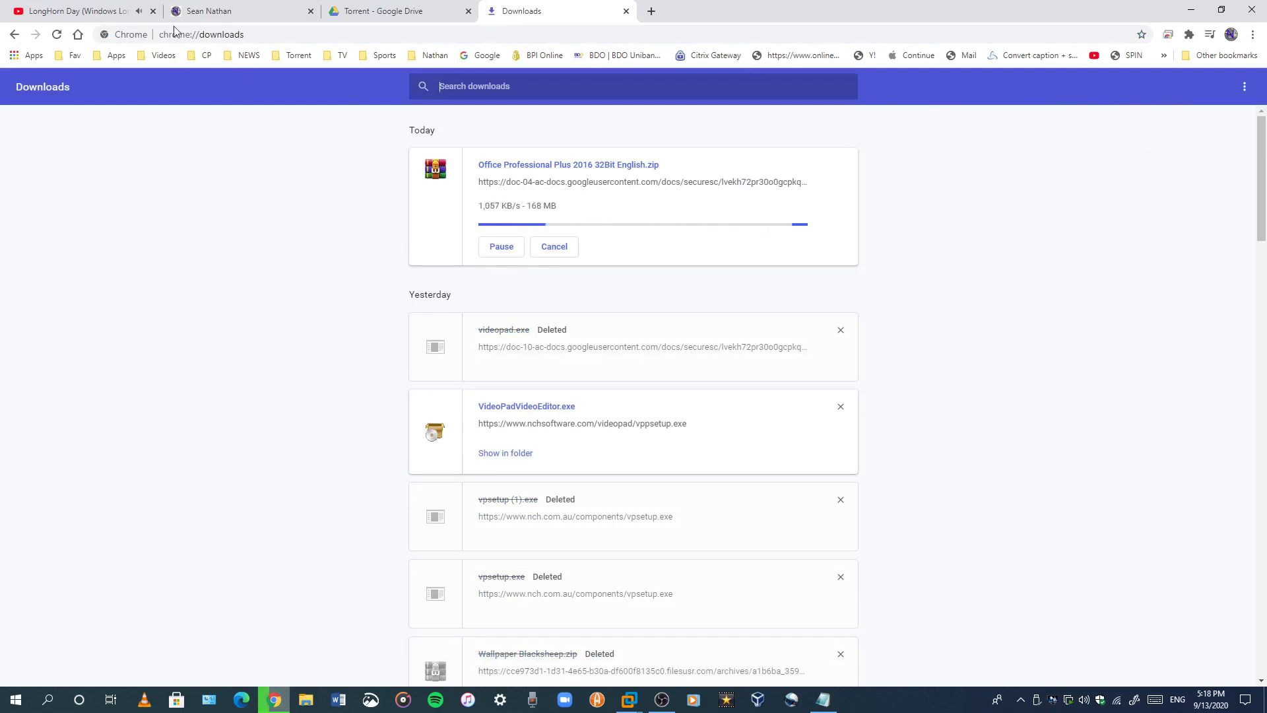
# Step: Search YouTube for "win vista" and browse the uploaded videos on the Win Vista channel
pyautogui.click(85, 6)
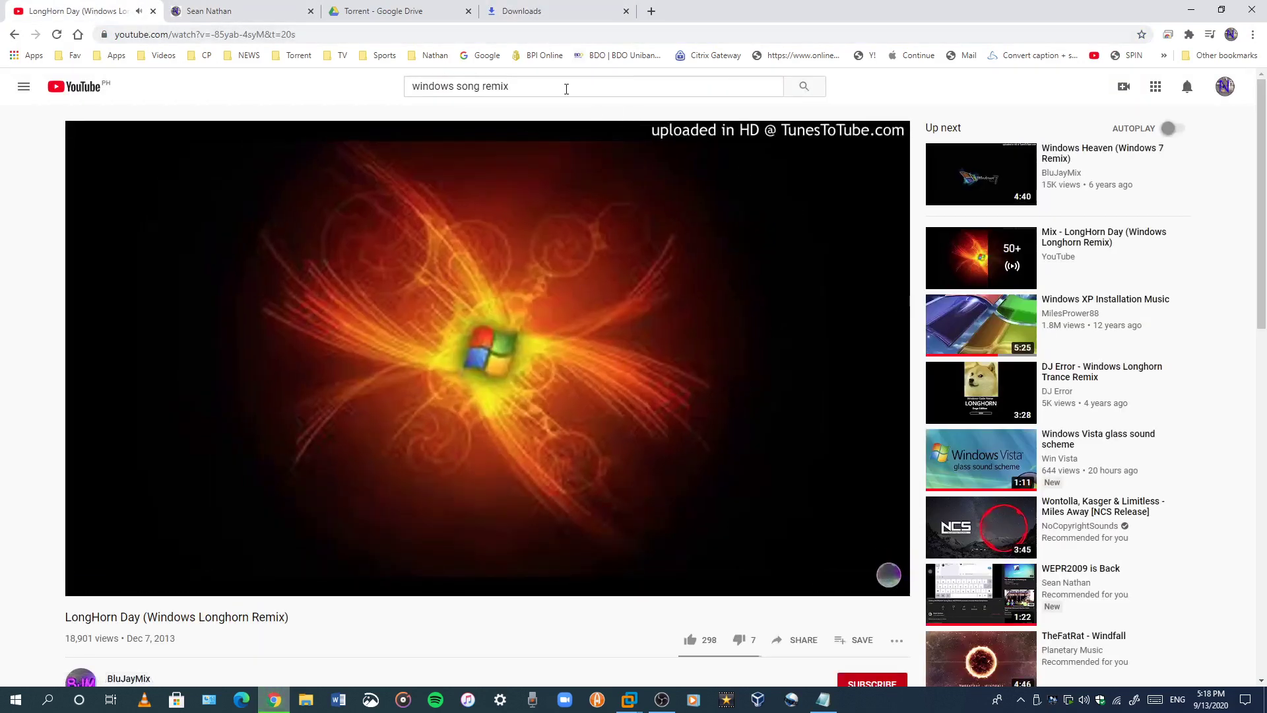
pyautogui.moveTo(568, 88); pyautogui.dragTo(425, 128)
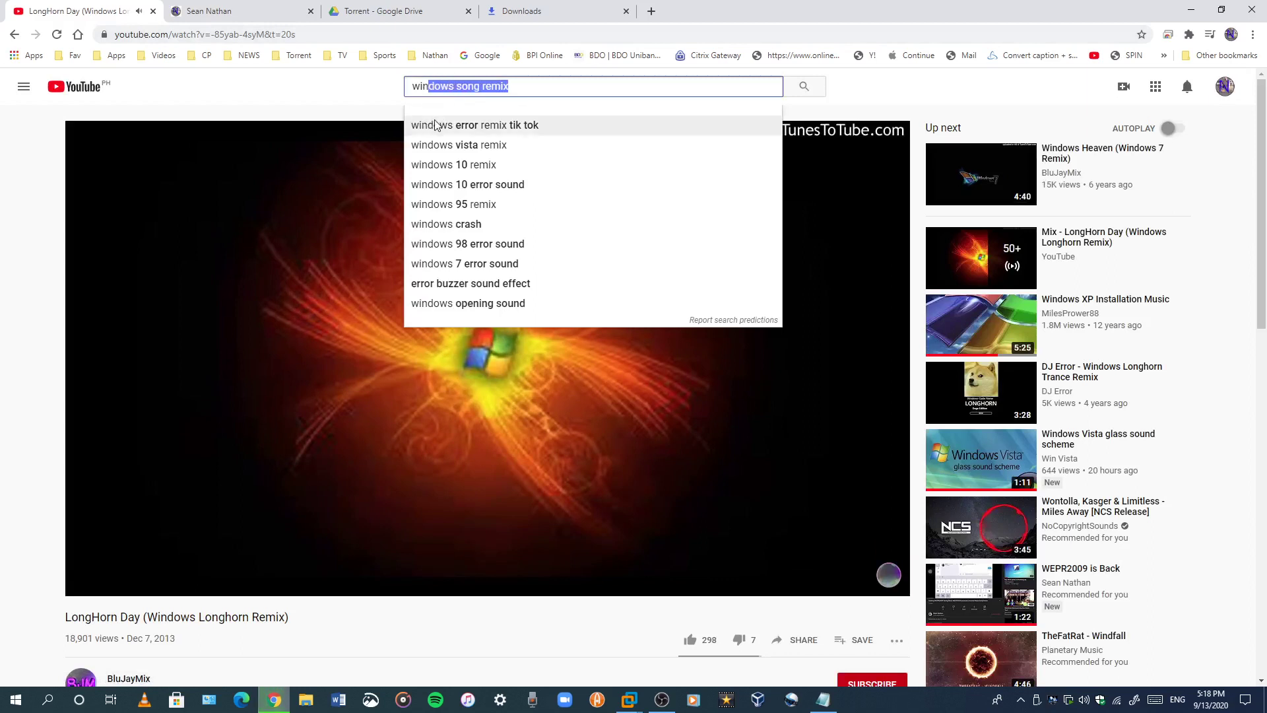
pyautogui.press('BackSpace')
pyautogui.write('vista')
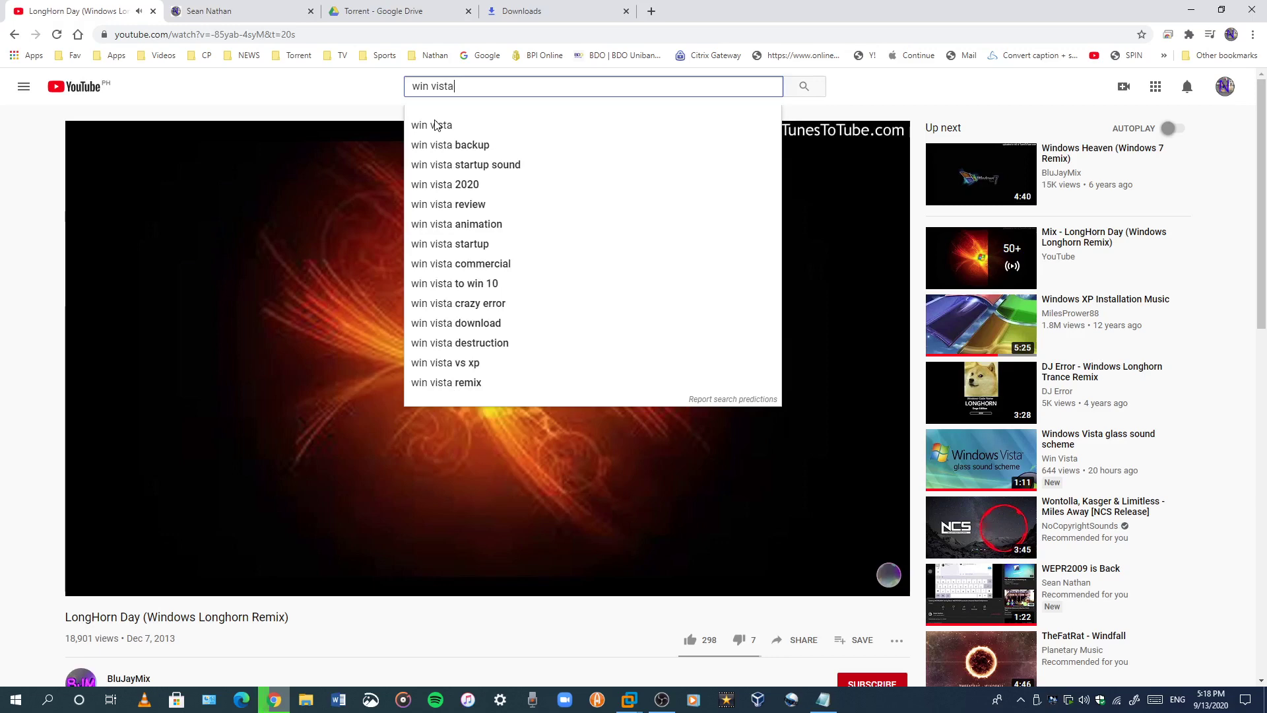
pyautogui.press('Return')
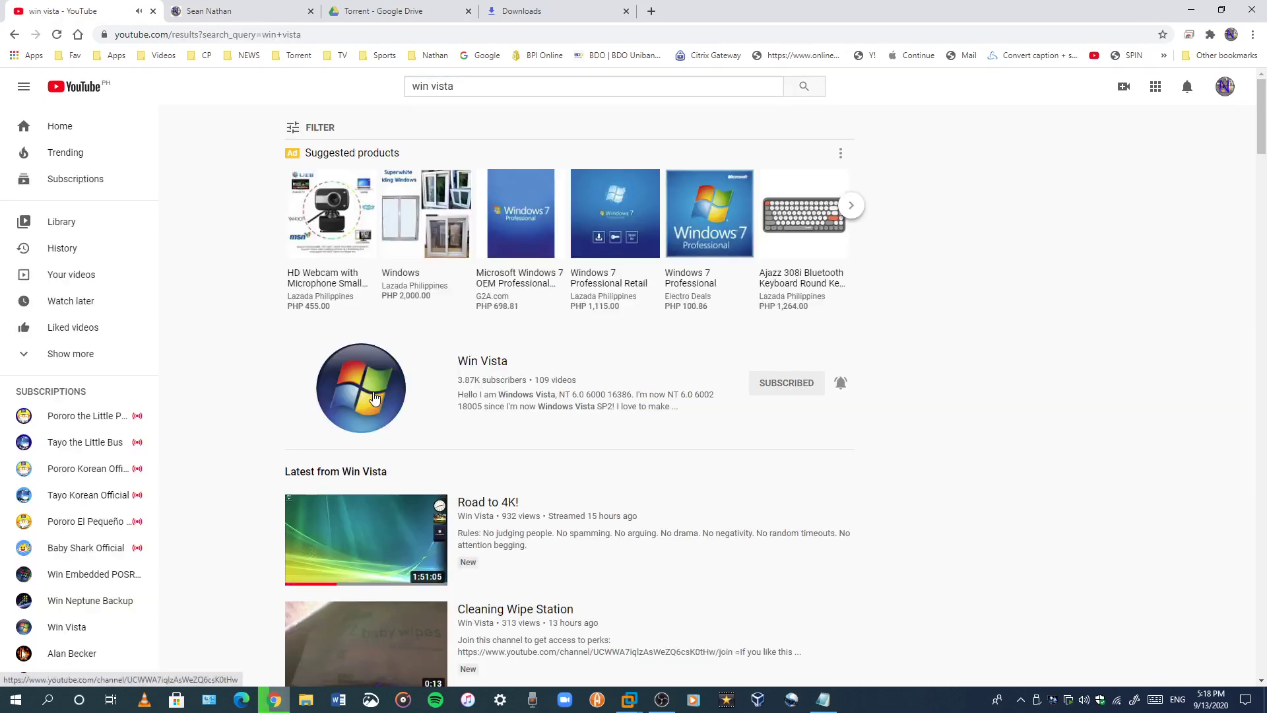
pyautogui.click(373, 397)
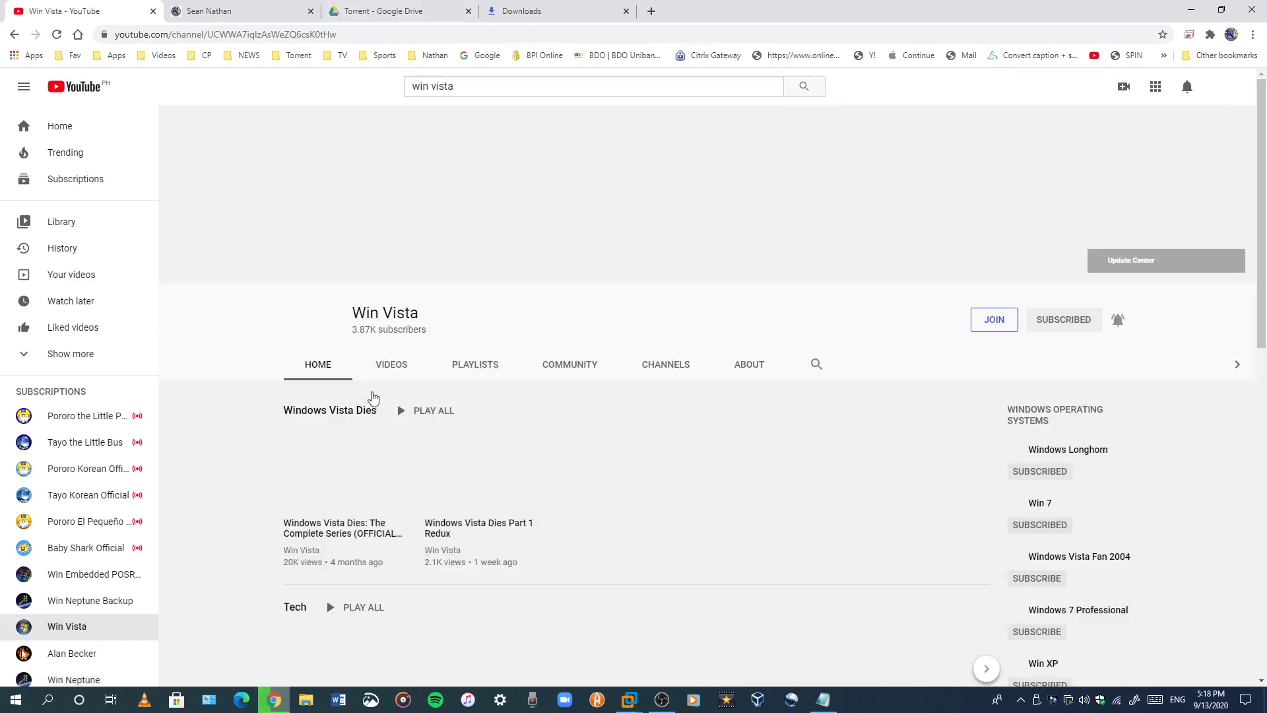
pyautogui.click(404, 374)
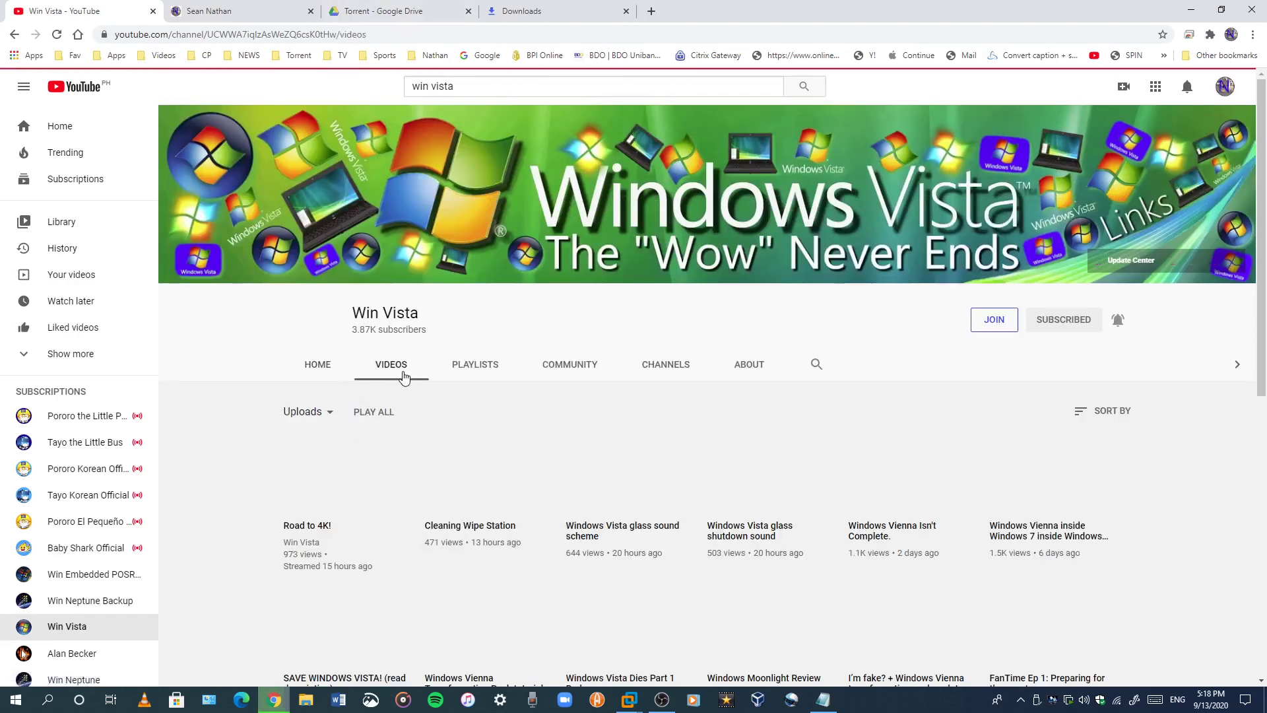
pyautogui.scroll(-1, 463, 415)
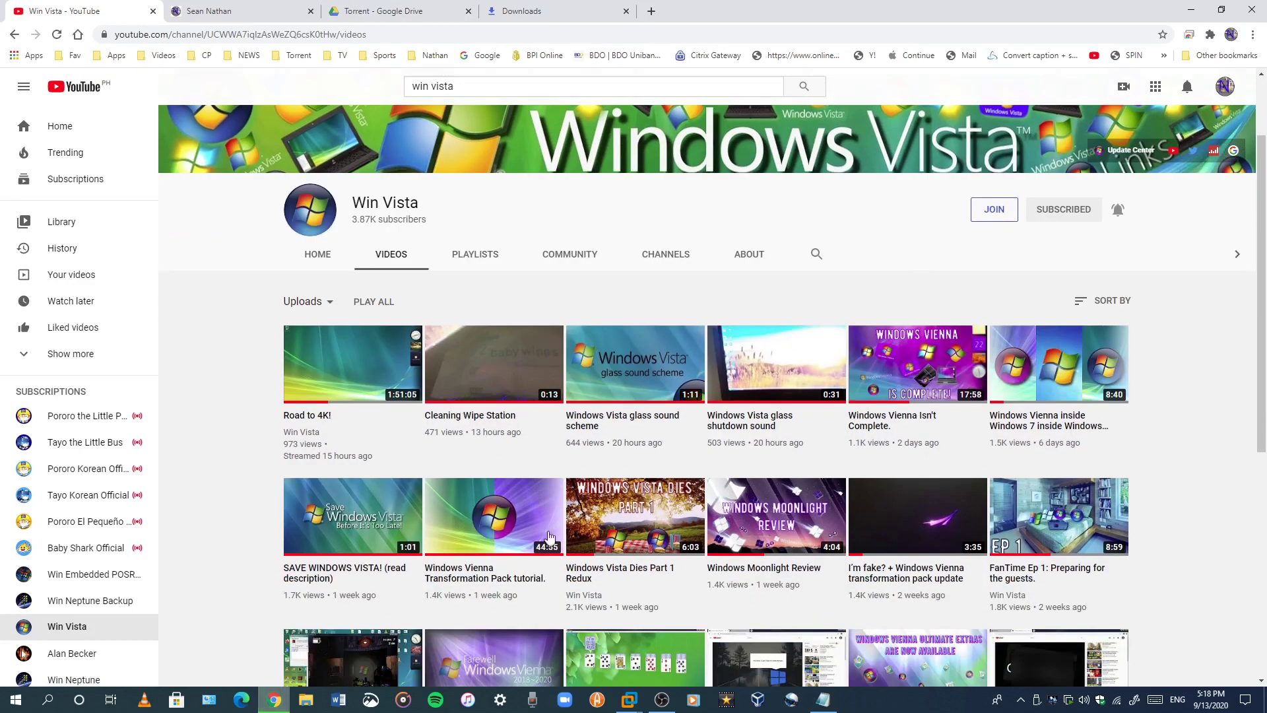
pyautogui.moveTo(632, 539)
# Step: Search YouTube for "windows song remix" and play the video "Windows Vista Remix by Monarth"
pyautogui.moveTo(472, 87); pyautogui.dragTo(379, 104)
pyautogui.press('BackSpace')
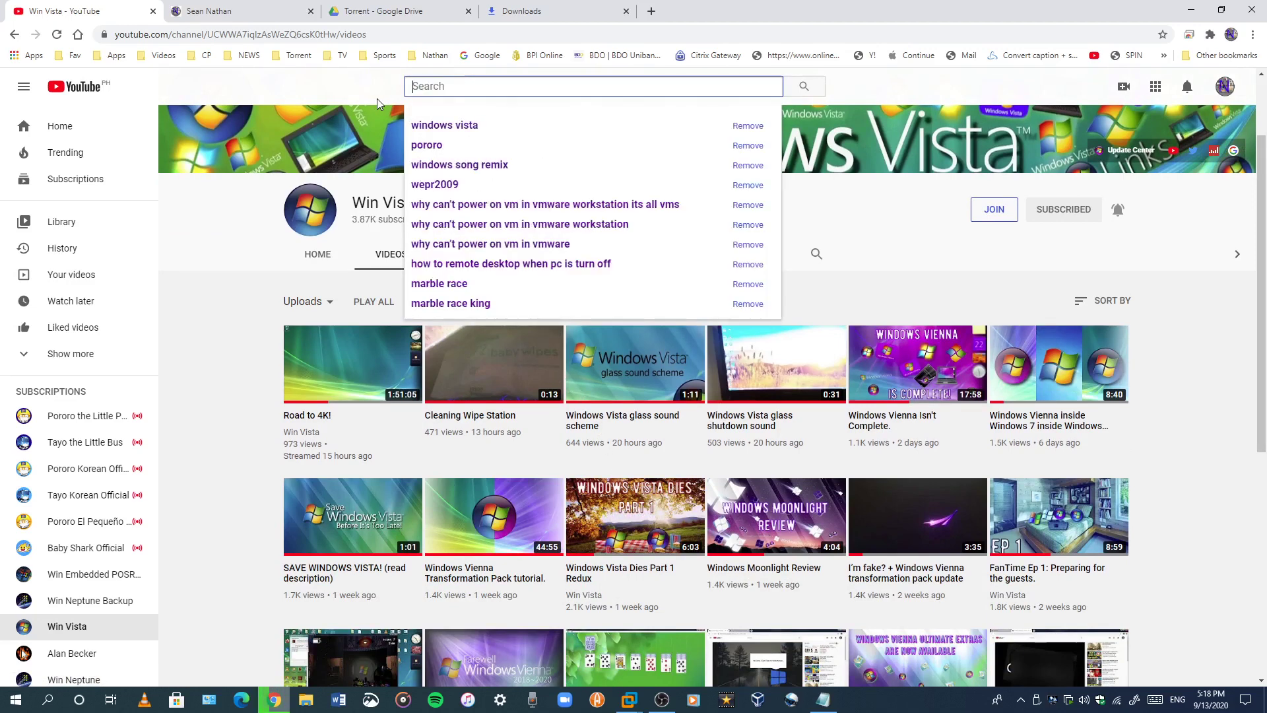
pyautogui.click(485, 165)
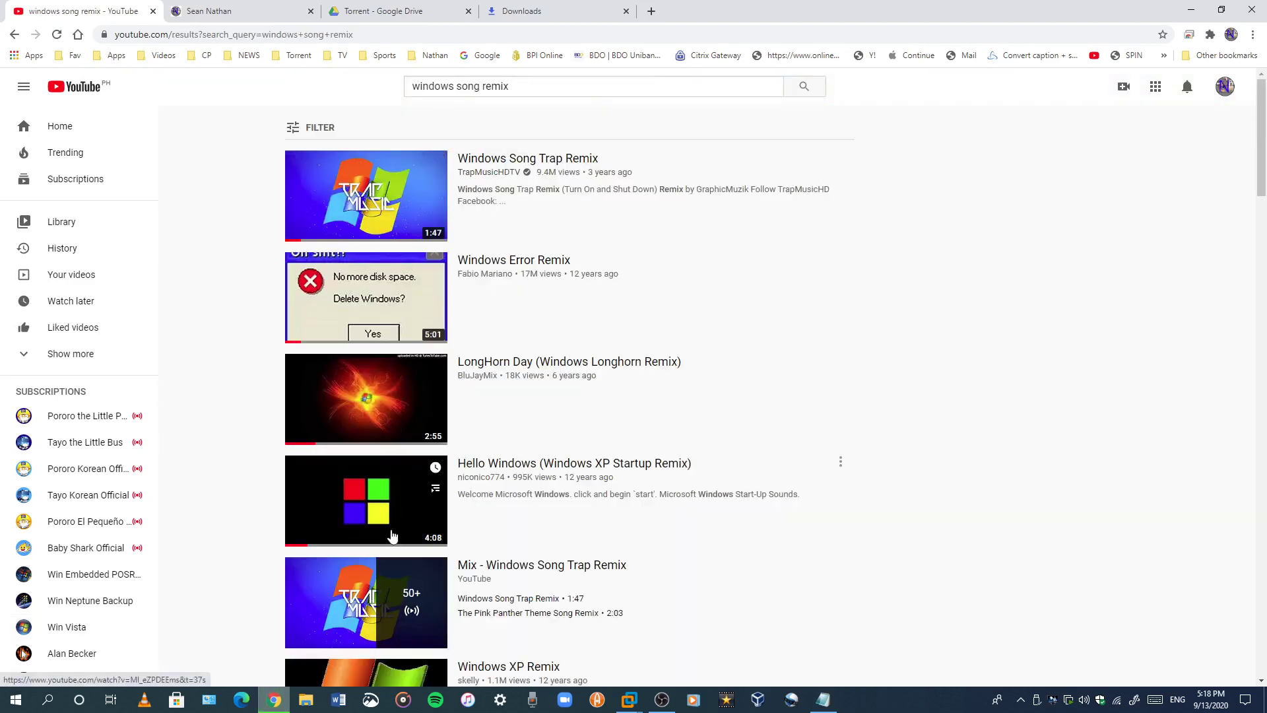
pyautogui.scroll(-3, 1018, 291)
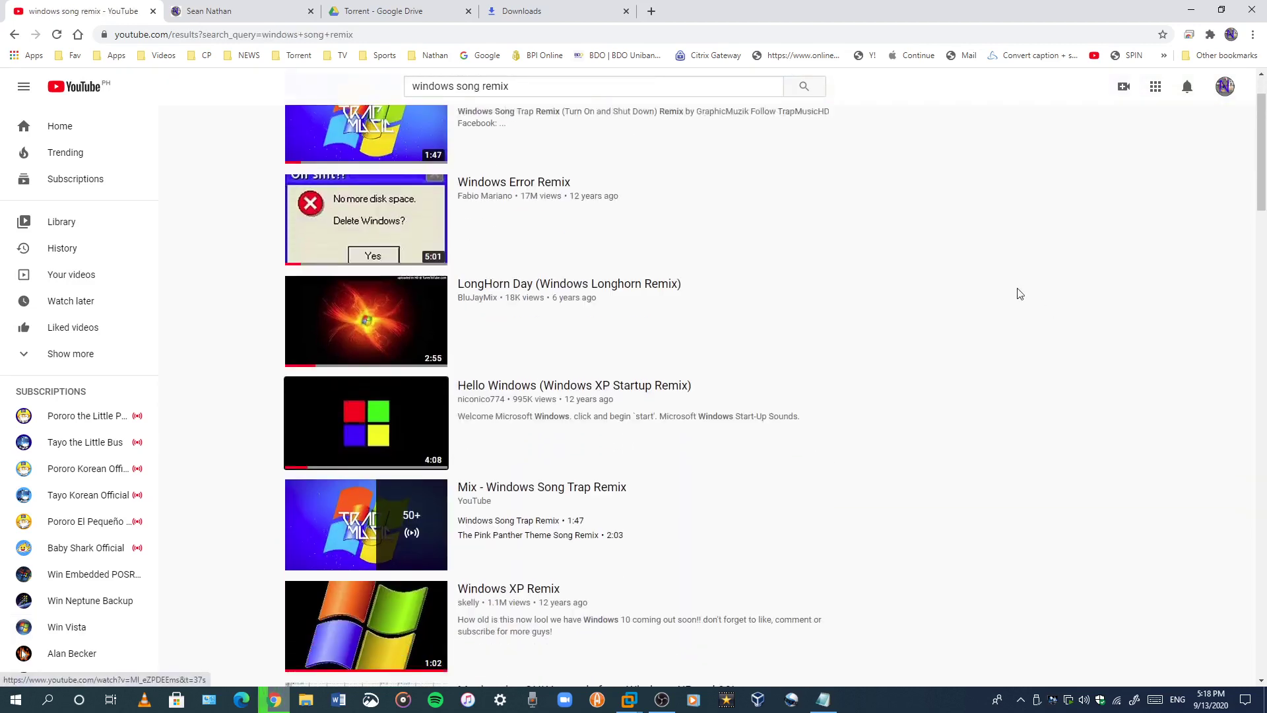
pyautogui.scroll(-2, 574, 476)
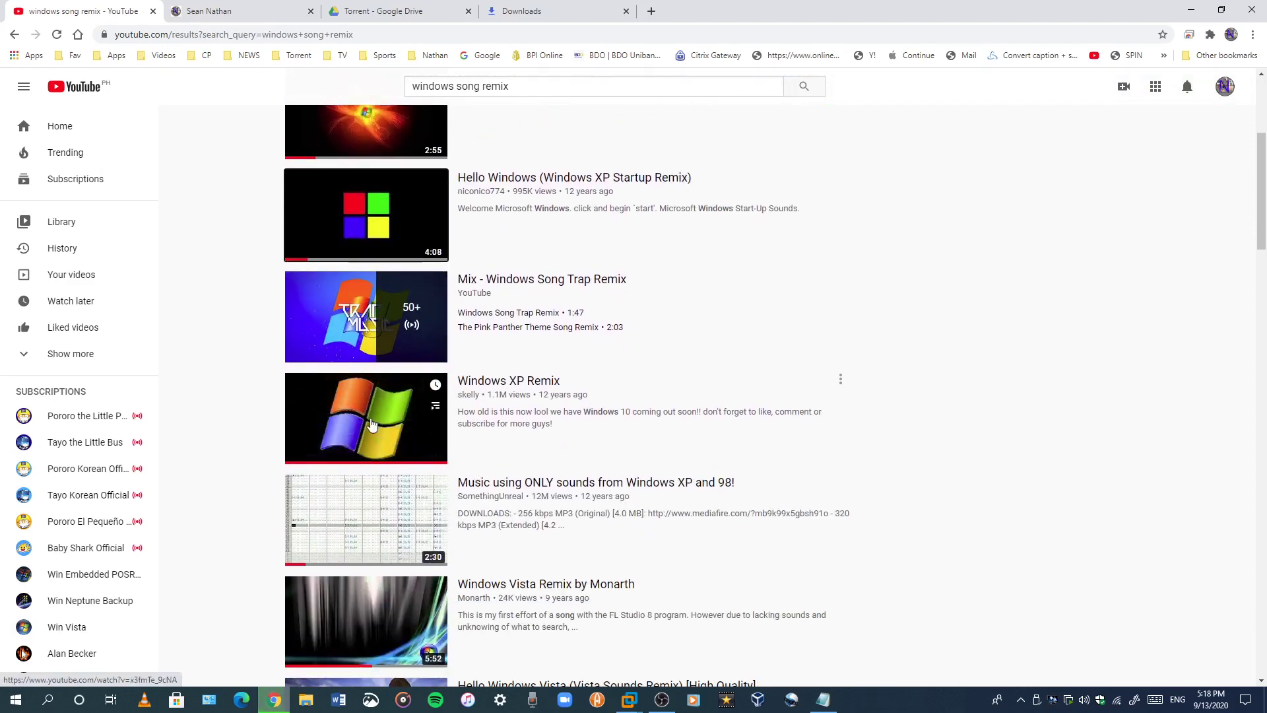
pyautogui.click(365, 627)
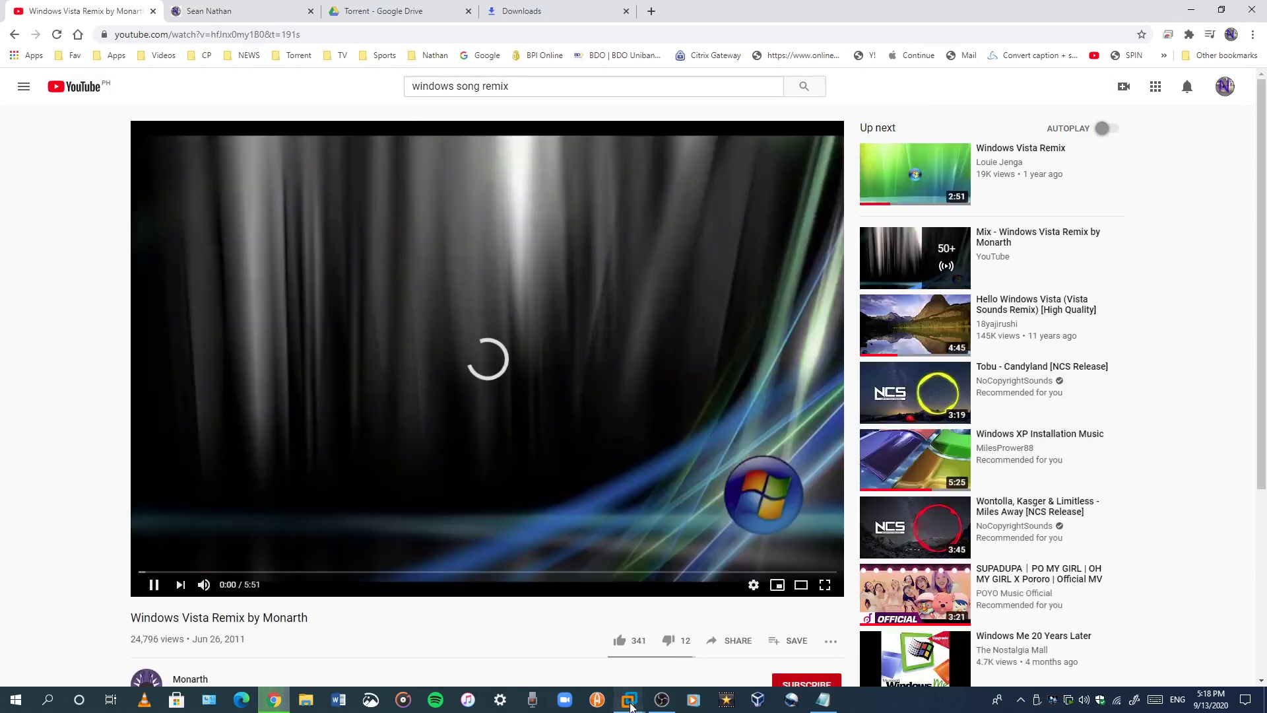
# Step: Switch to the Windows Vienna Main virtual machine in VMware Workstation and dismiss its activation notification
pyautogui.moveTo(631, 703)
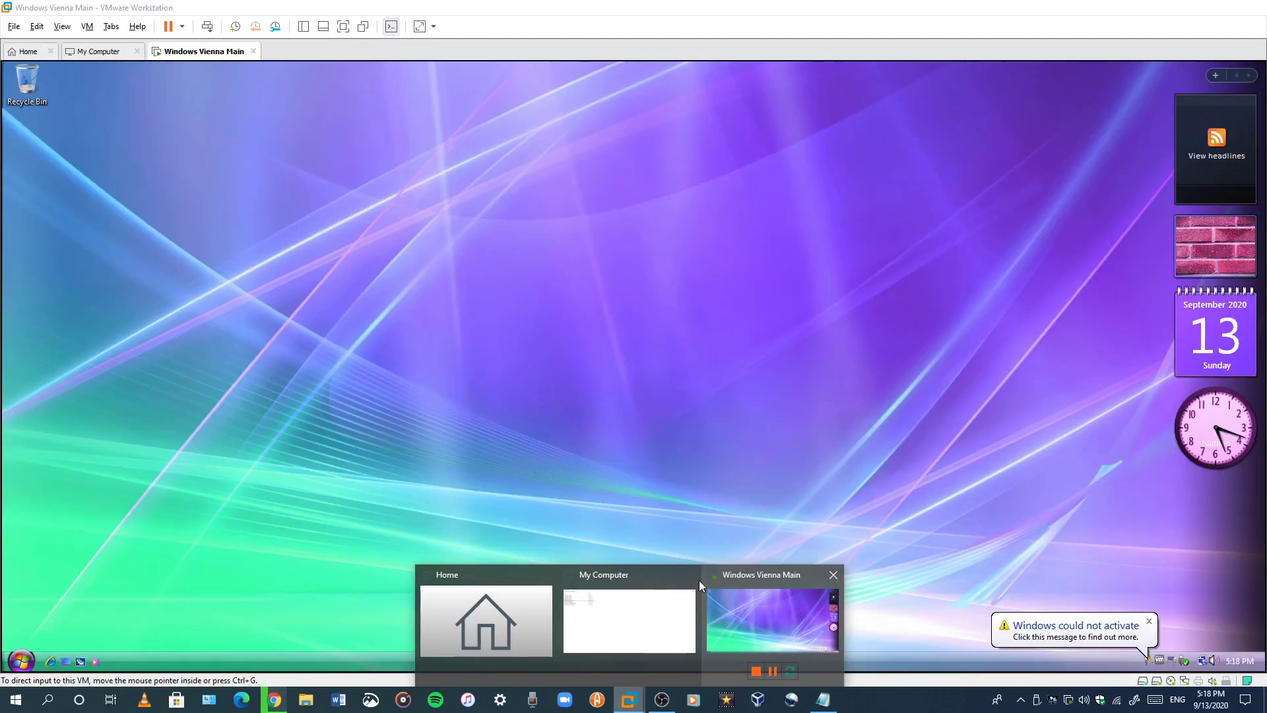
pyautogui.click(726, 614)
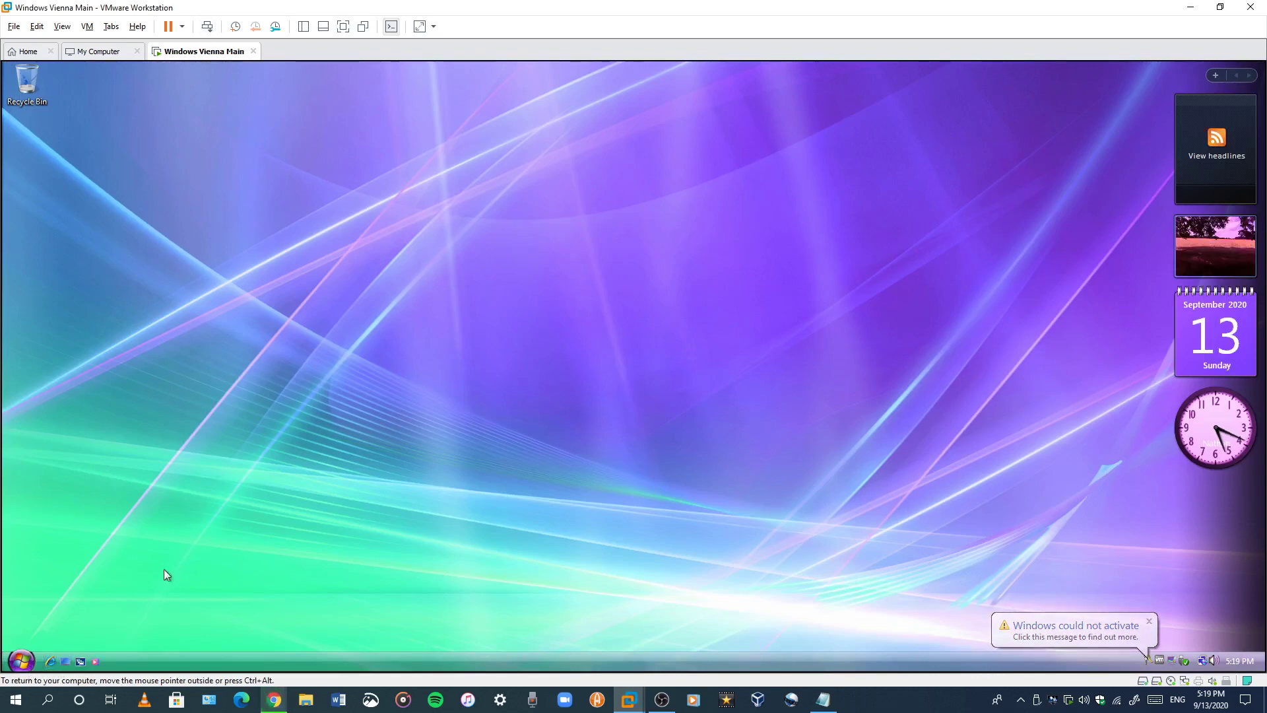
pyautogui.click(1148, 623)
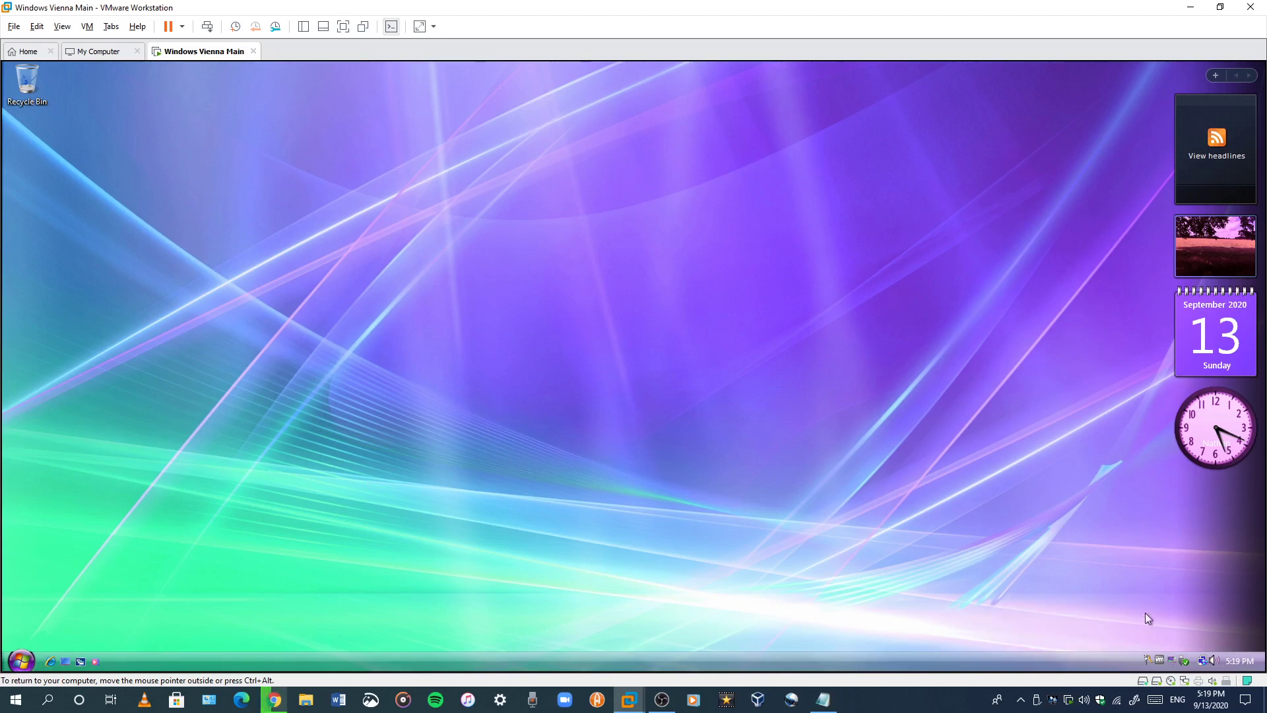
pyautogui.moveTo(763, 563); pyautogui.dragTo(766, 560)
# Step: Return to Chrome's downloads page and examine the Office download's progress and the older entries in the download history
pyautogui.click(275, 699)
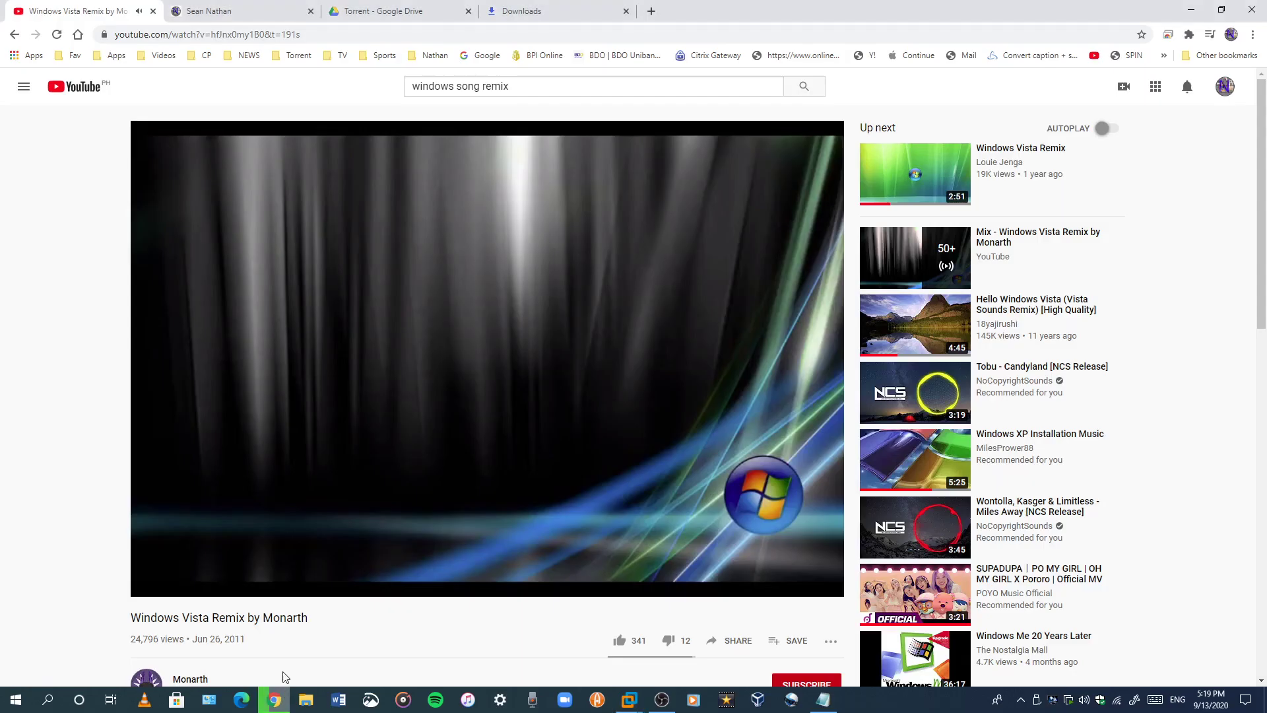
pyautogui.click(499, 8)
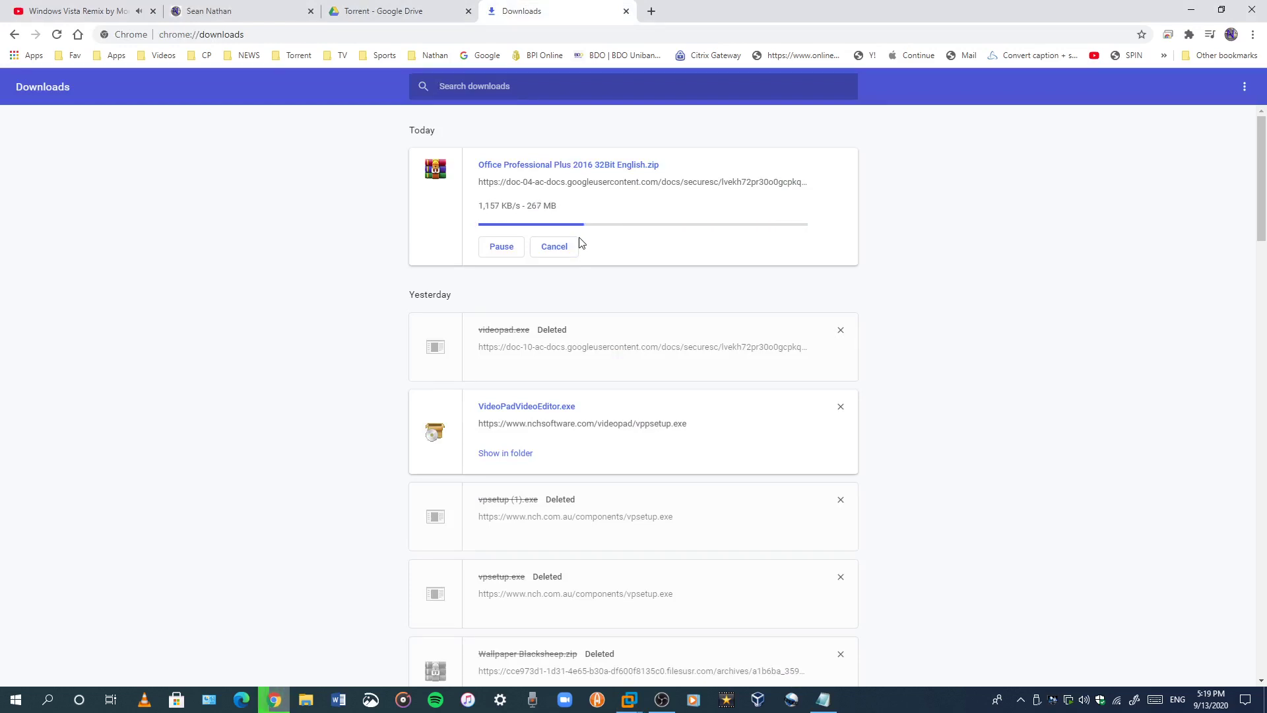
pyautogui.scroll(-1, 599, 269)
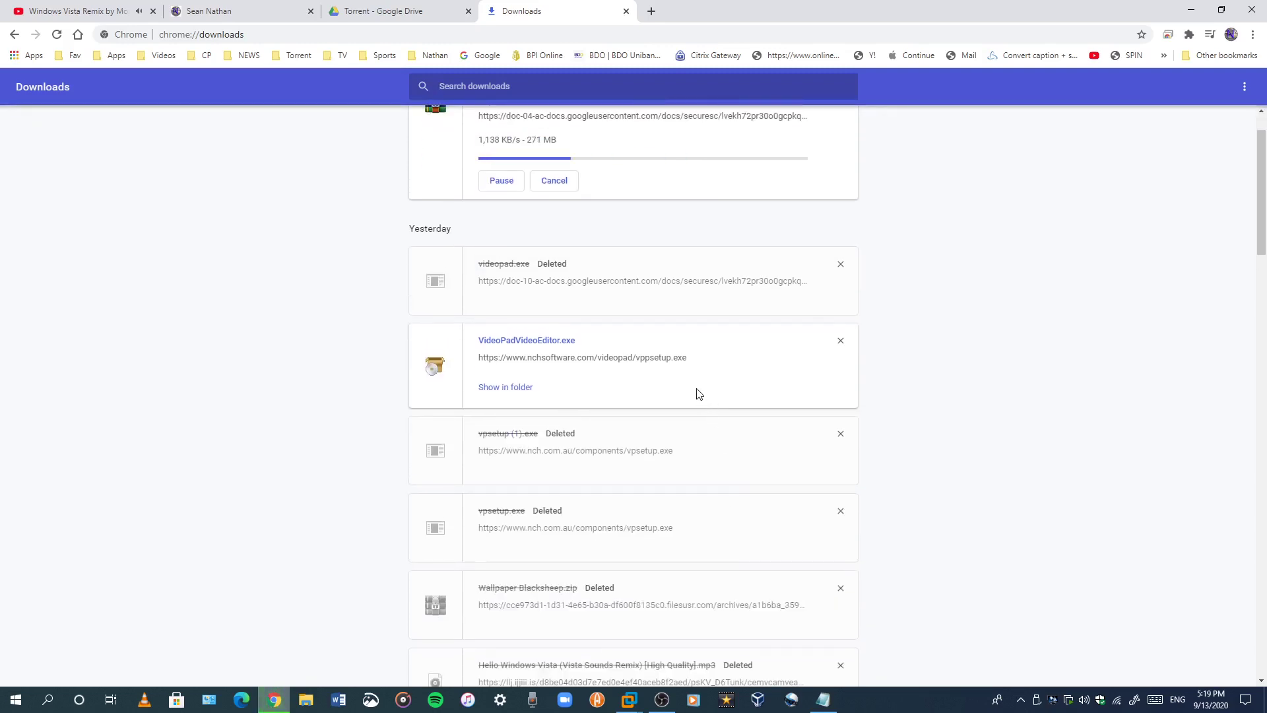
pyautogui.scroll(-3, 698, 394)
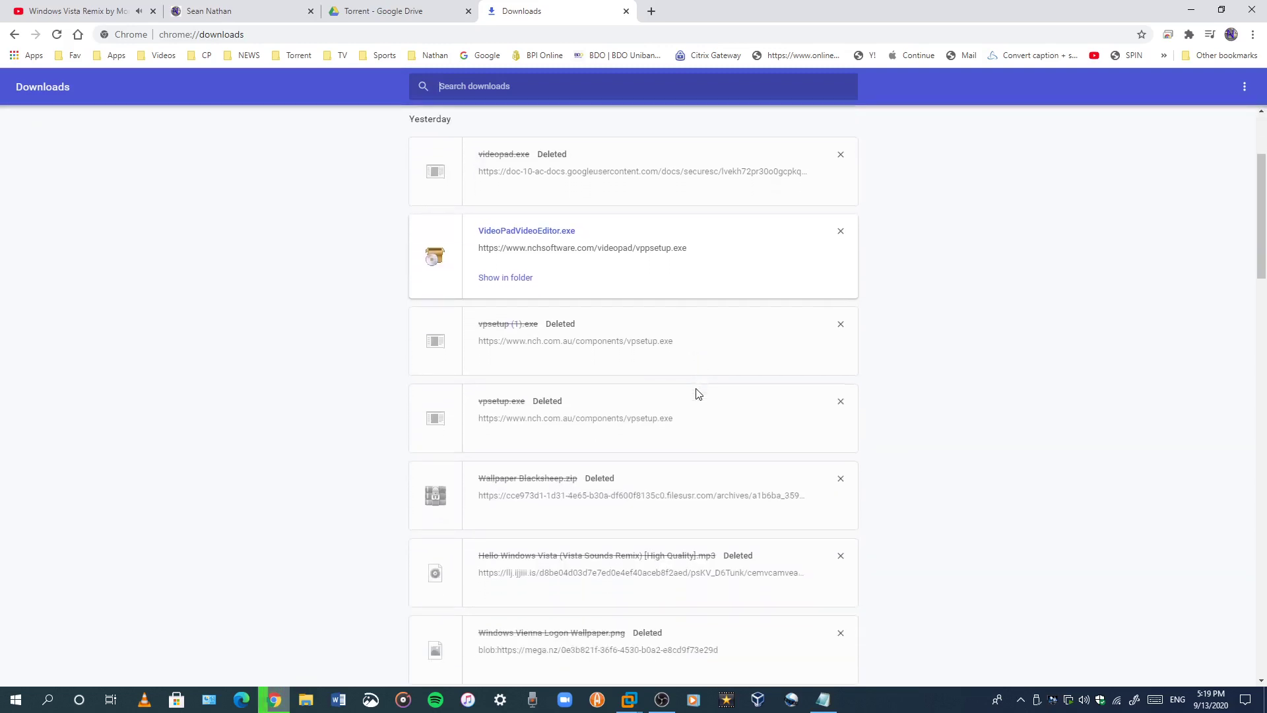
pyautogui.scroll(-4, 698, 394)
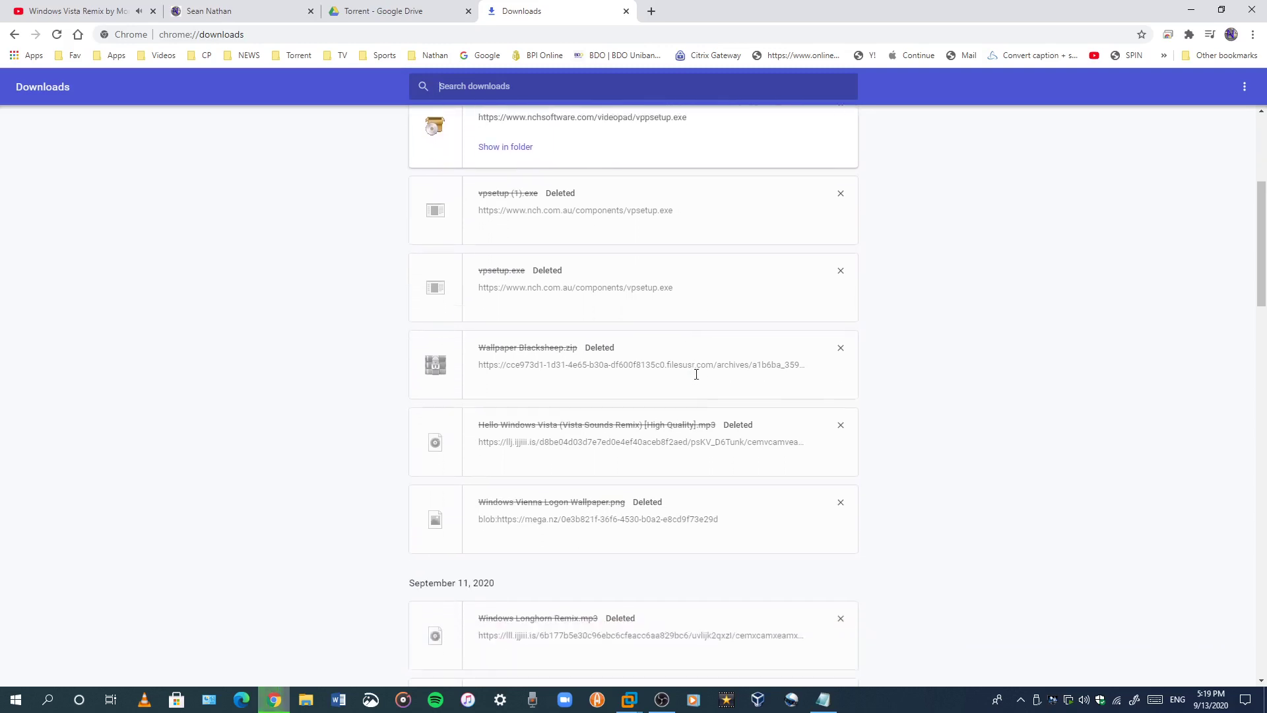
pyautogui.scroll(-6, 685, 396)
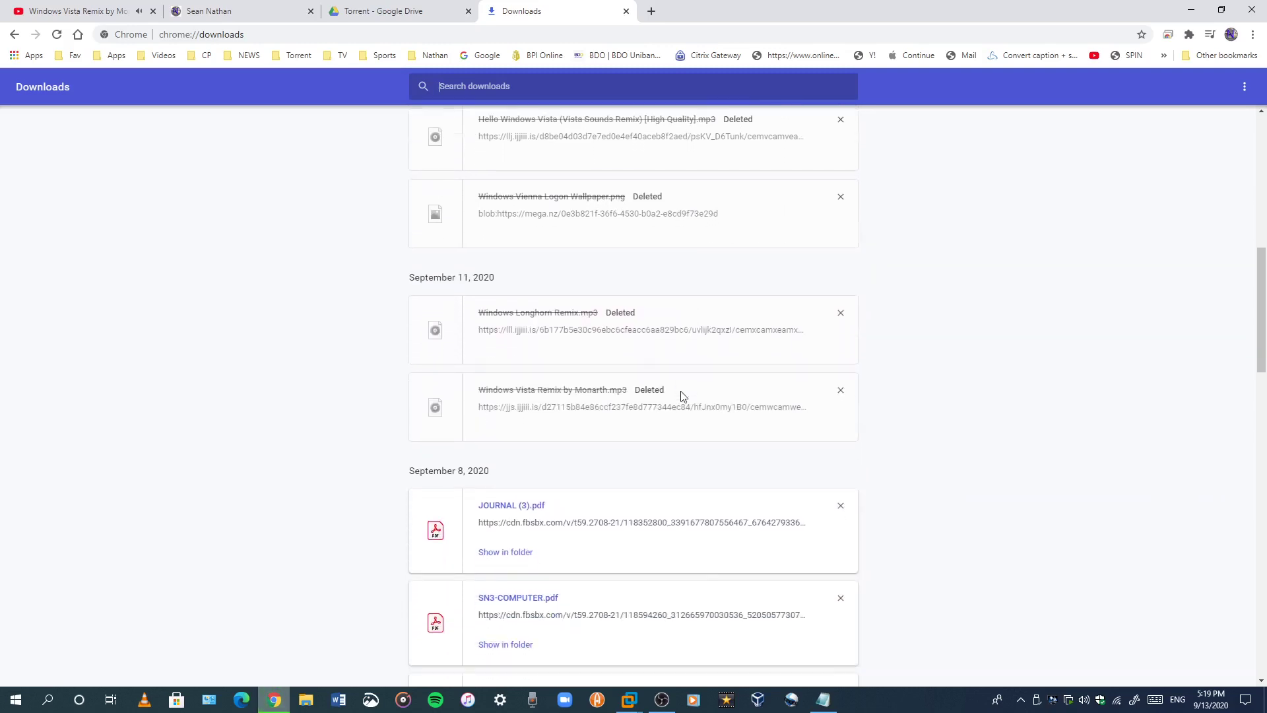
pyautogui.scroll(-2, 687, 396)
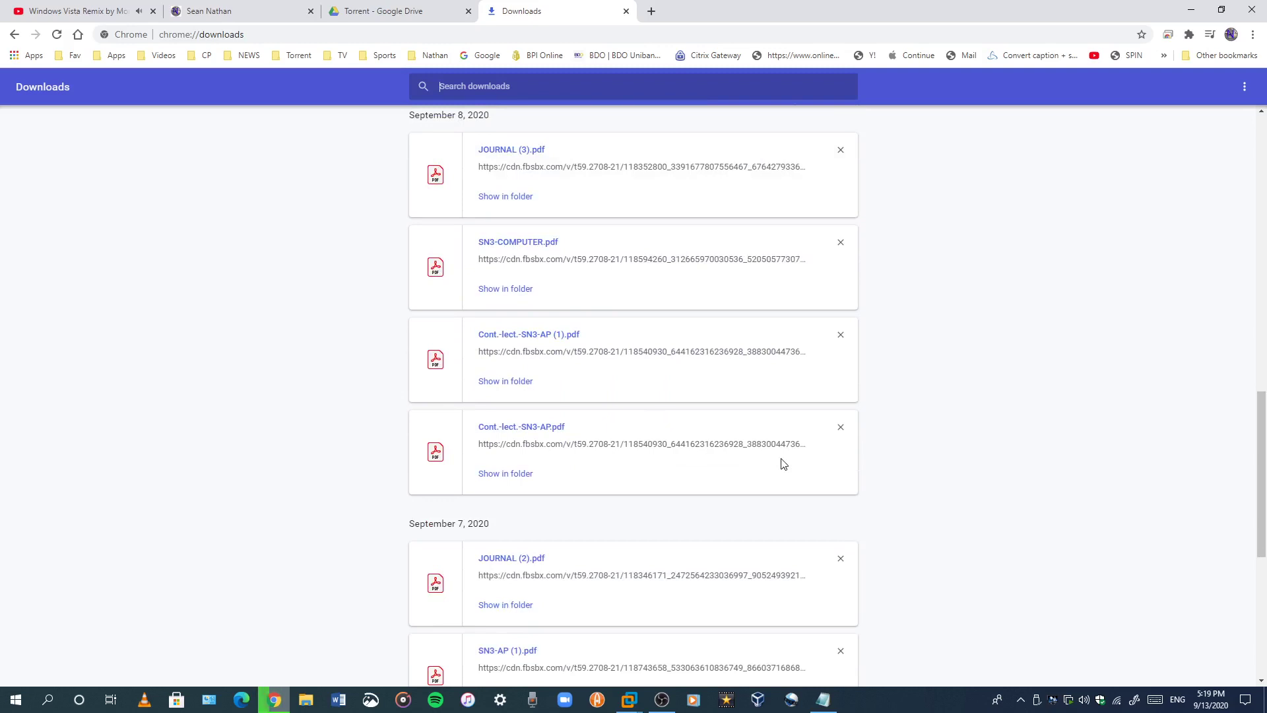
pyautogui.moveTo(1262, 451); pyautogui.dragTo(1263, 314)
pyautogui.scroll(2, 970, 260)
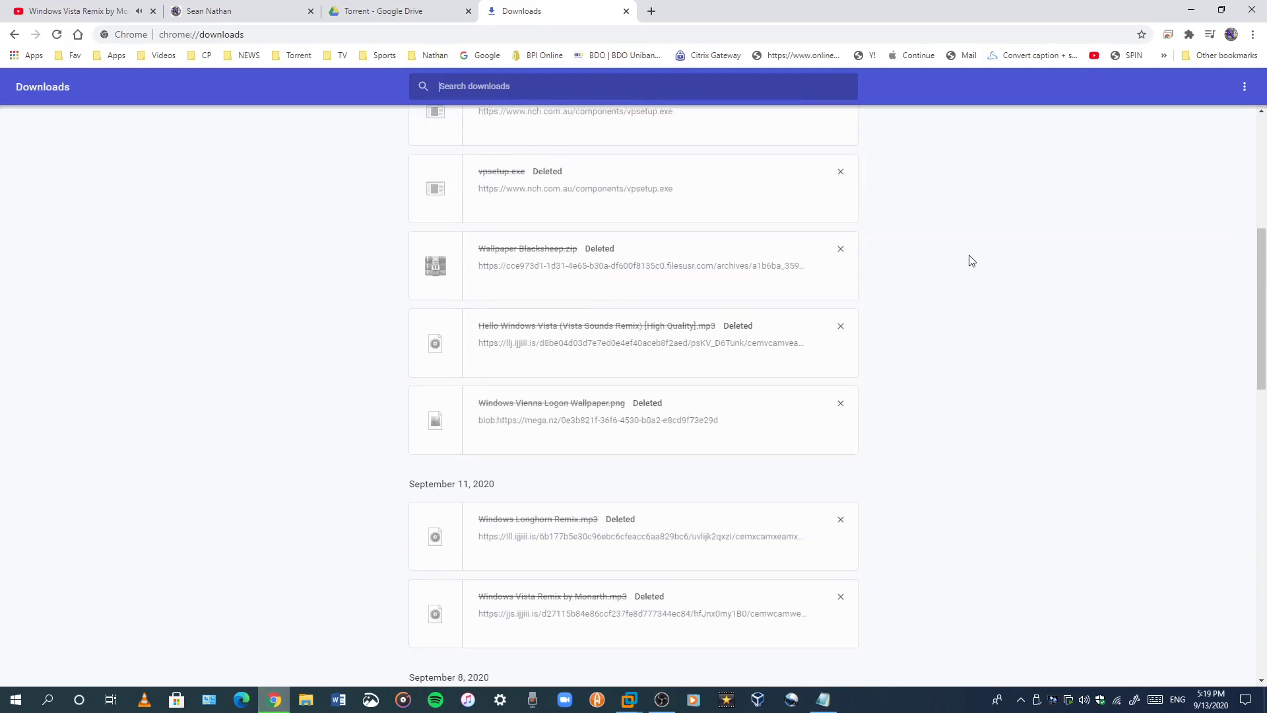
pyautogui.scroll(2, 1056, 259)
pyautogui.moveTo(1262, 231); pyautogui.dragTo(1265, 140)
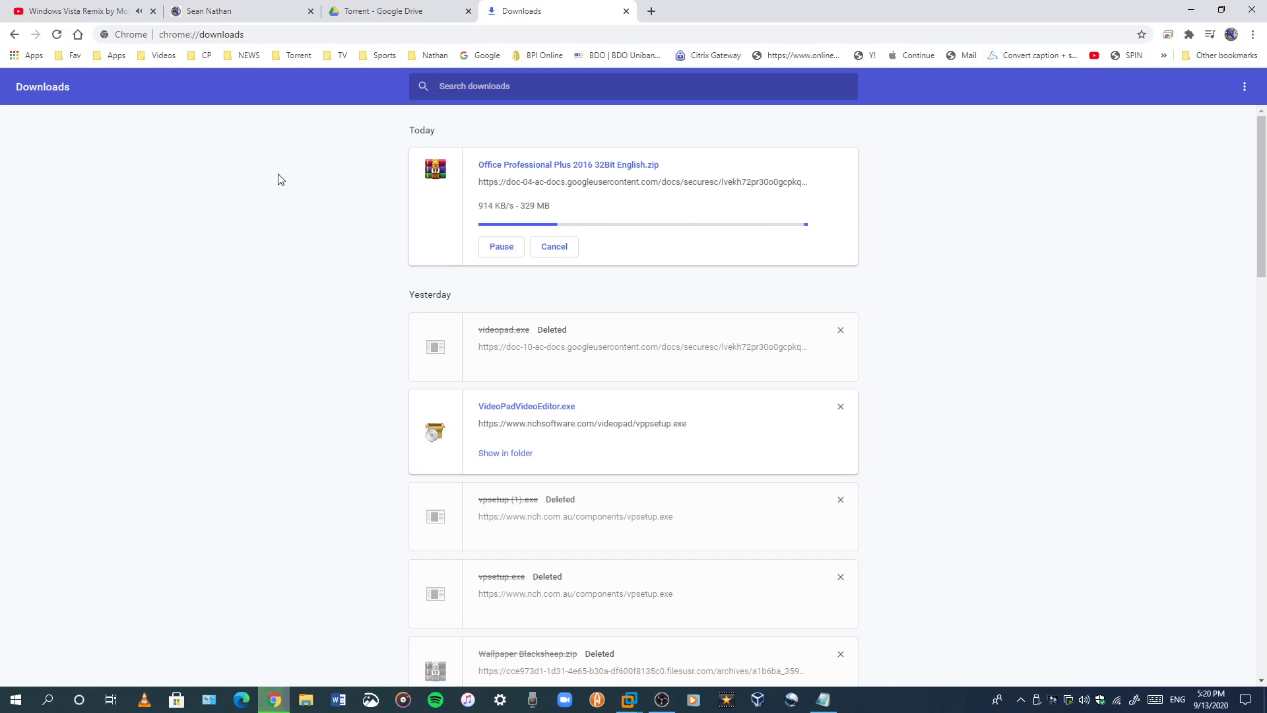
# Step: Switch back to the Windows Vienna Main virtual machine in VMware Workstation and open its Computer window
pyautogui.moveTo(630, 707)
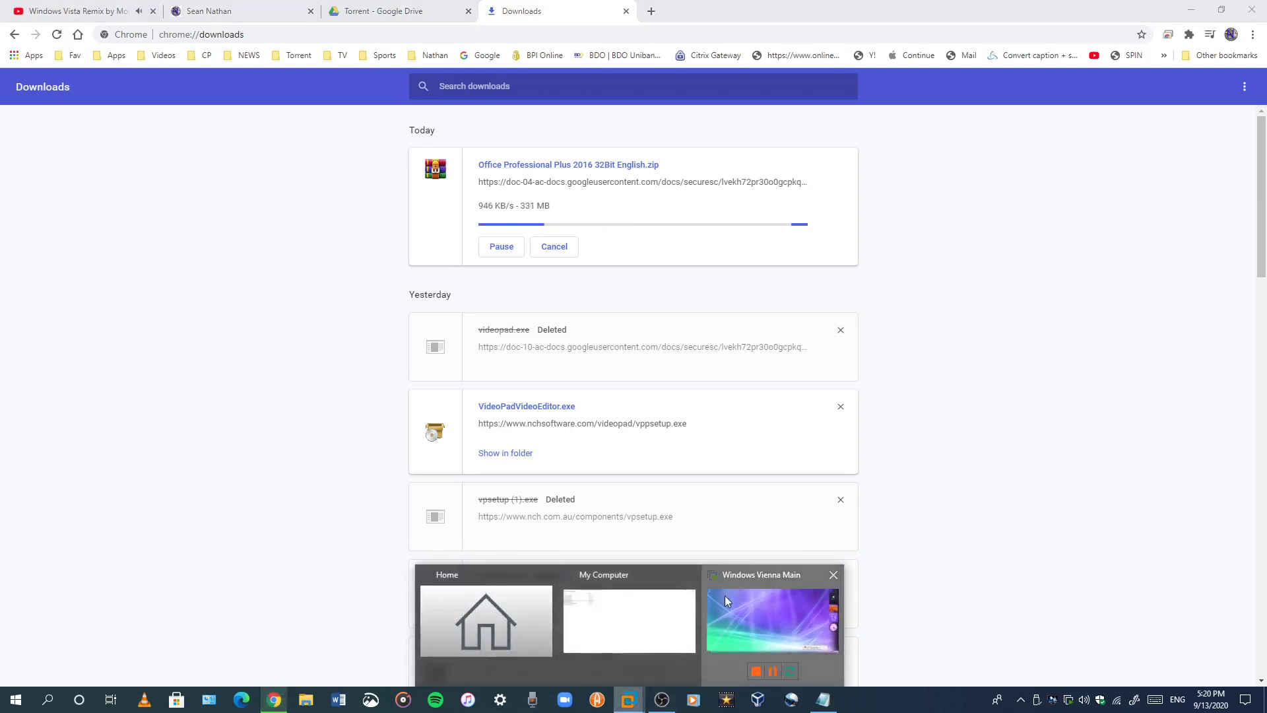
pyautogui.click(726, 597)
pyautogui.click(21, 659)
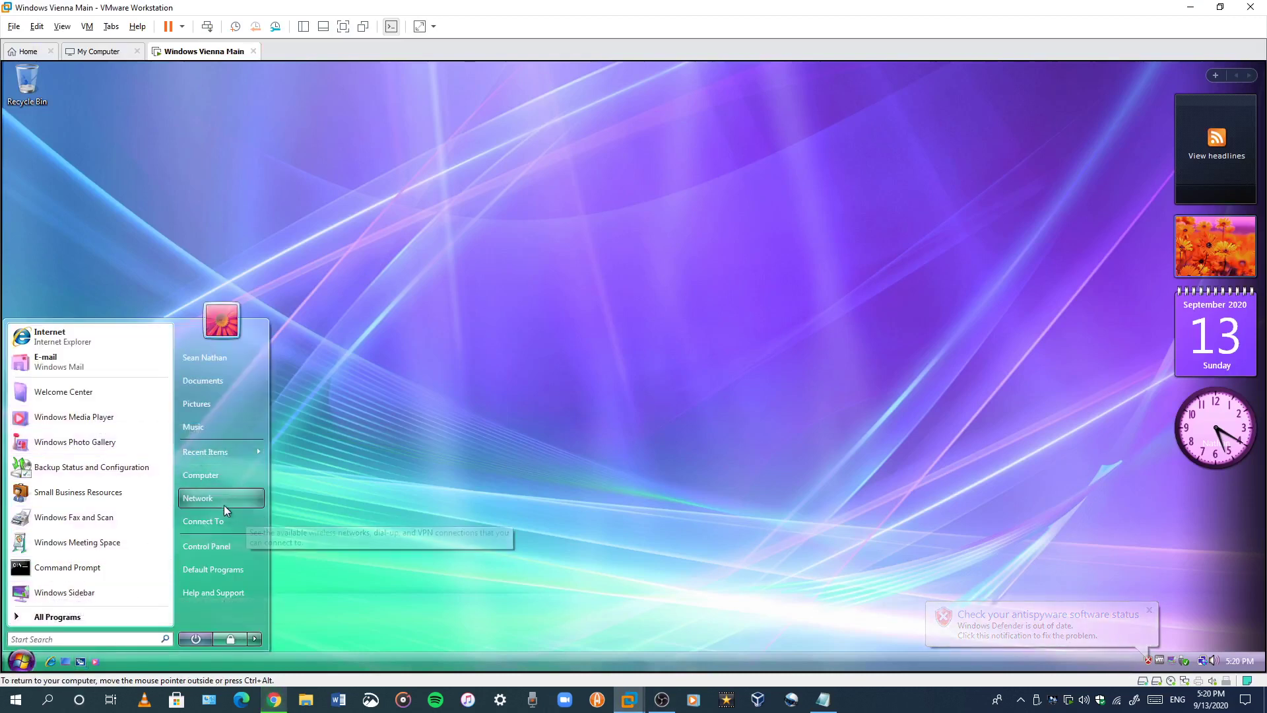
pyautogui.click(215, 482)
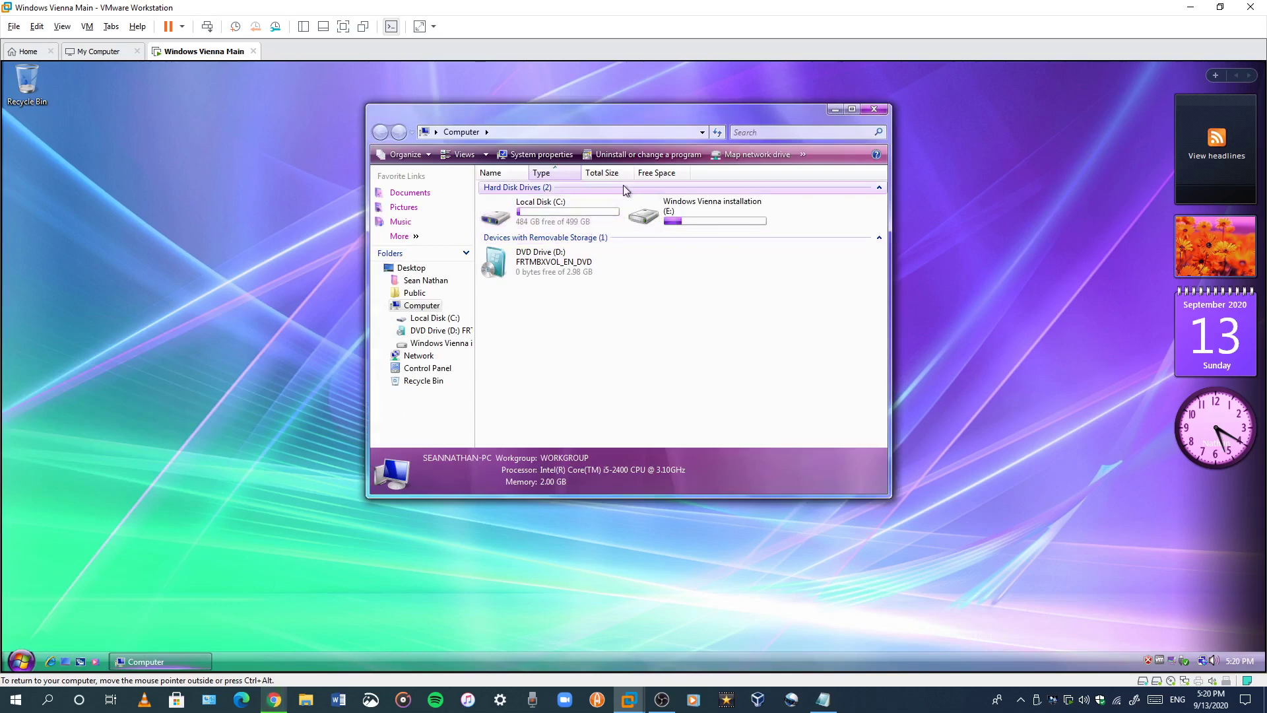
# Step: View the properties of the DVD drive (D:) FRTMBXVOL_EN_DVD, closing them without changes
pyautogui.rightClick(600, 270)
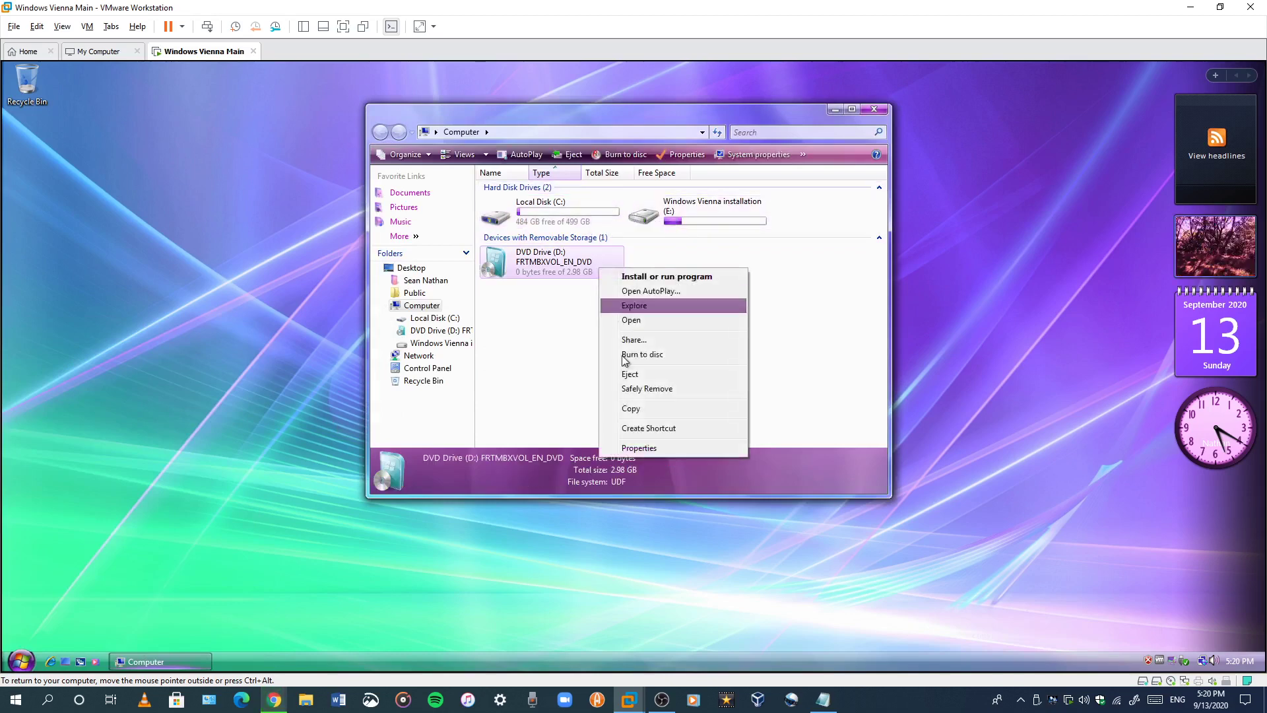
pyautogui.click(630, 450)
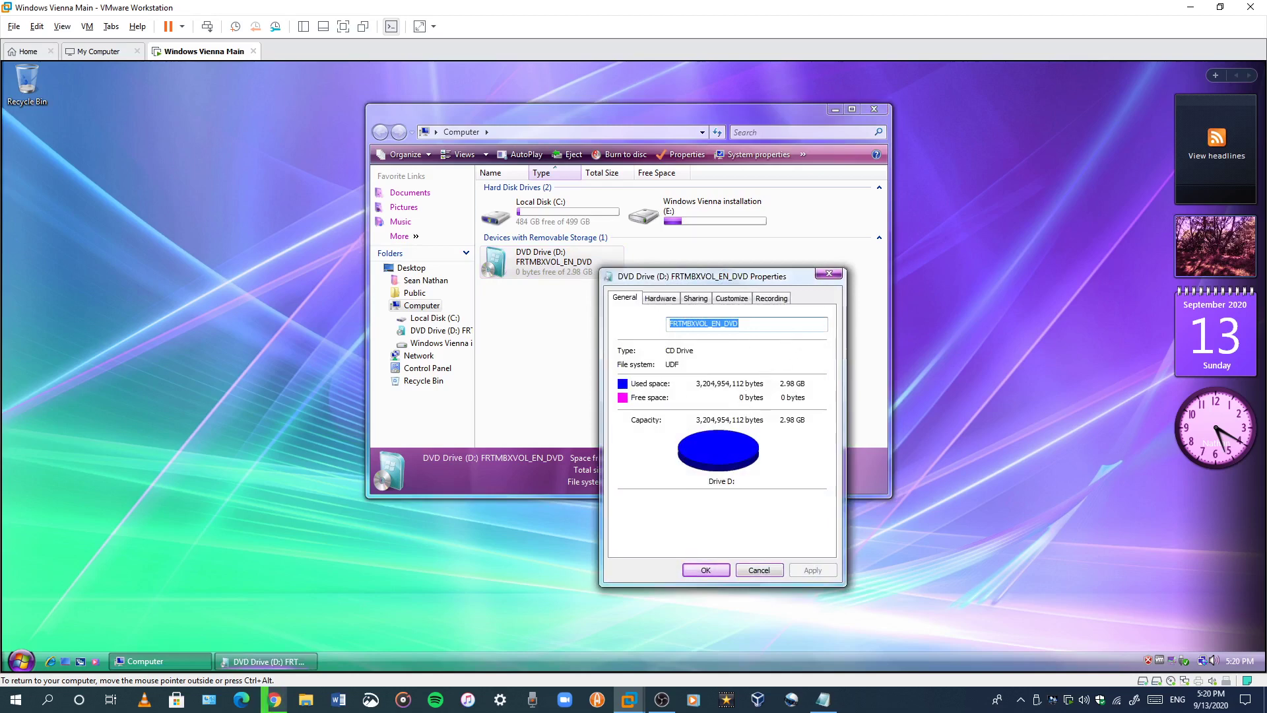
pyautogui.click(829, 274)
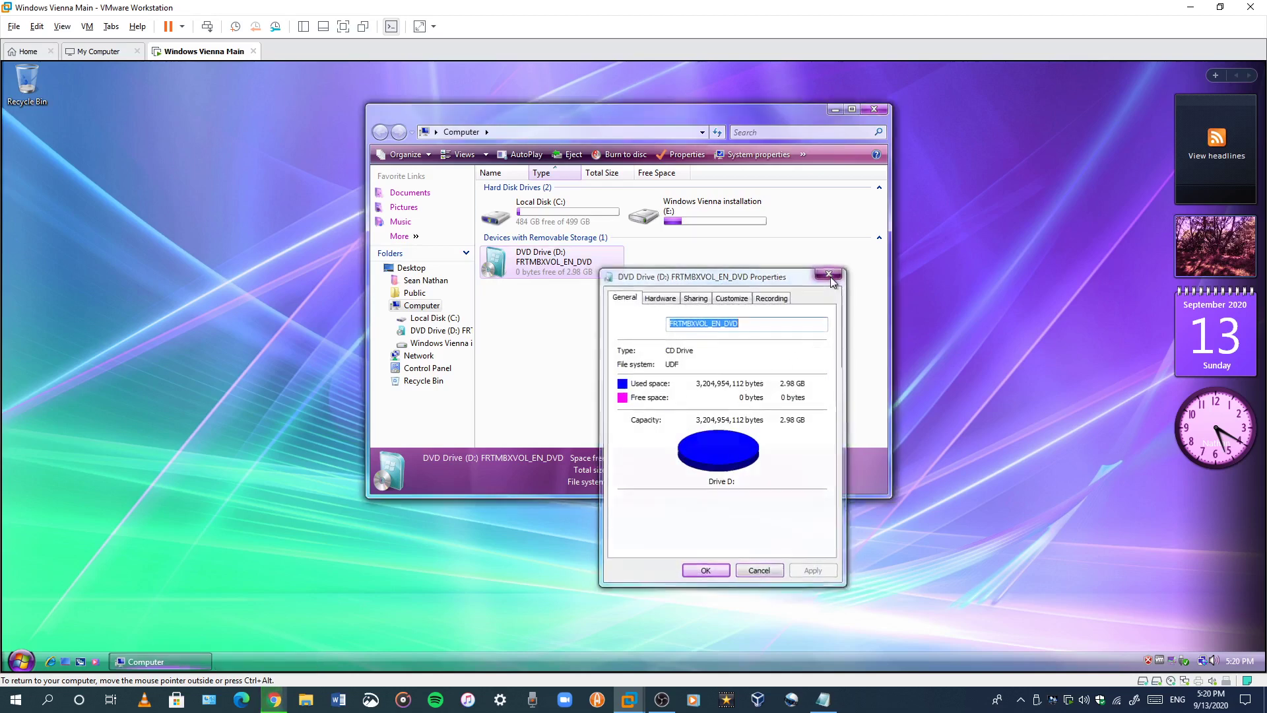
# Step: Browse the Windows Vienna installation (E:) drive into the Ultimate Transformation Pack x64 folder and its folder 2, returning to Computer
pyautogui.doubleClick(707, 219)
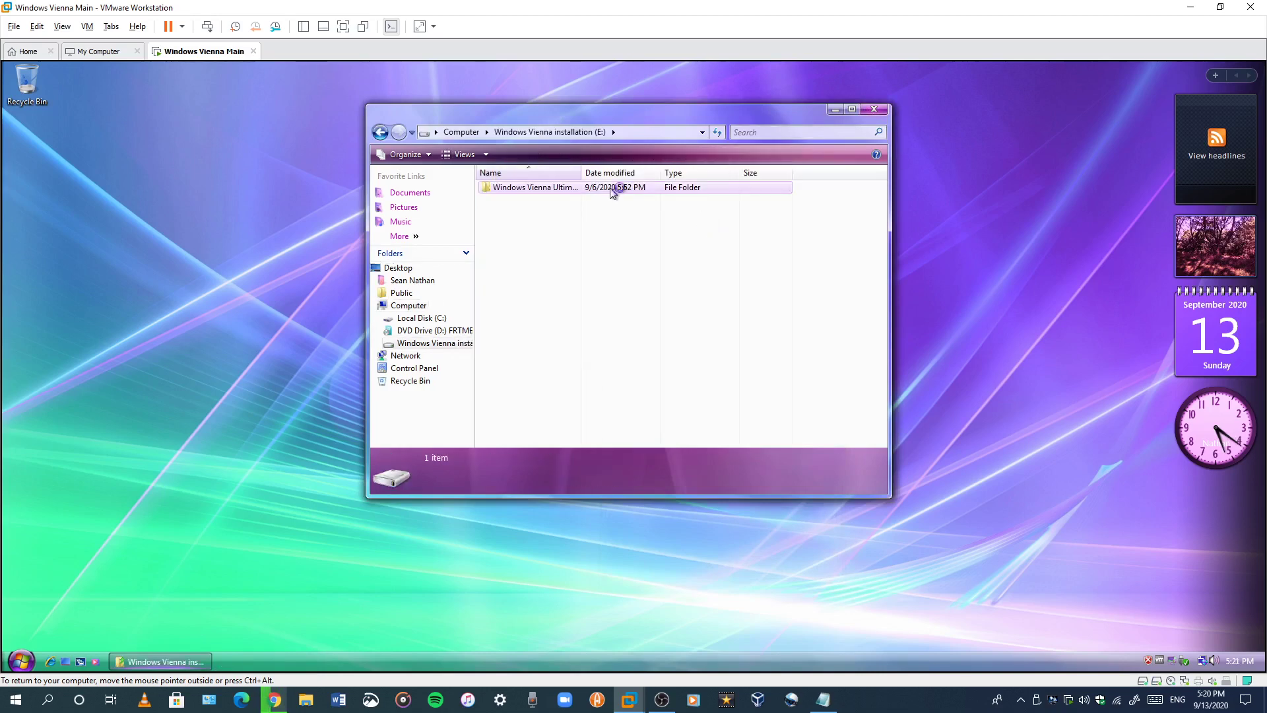
pyautogui.doubleClick(612, 189)
pyautogui.doubleClick(545, 201)
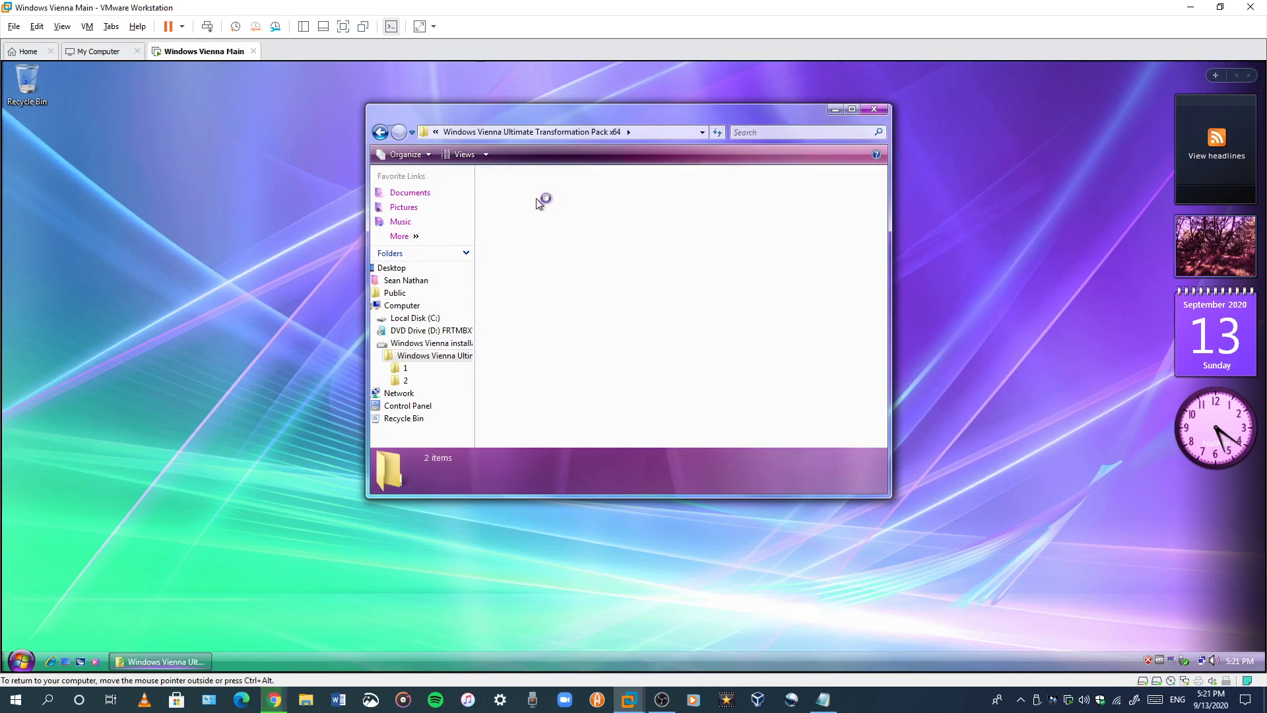
pyautogui.click(380, 131)
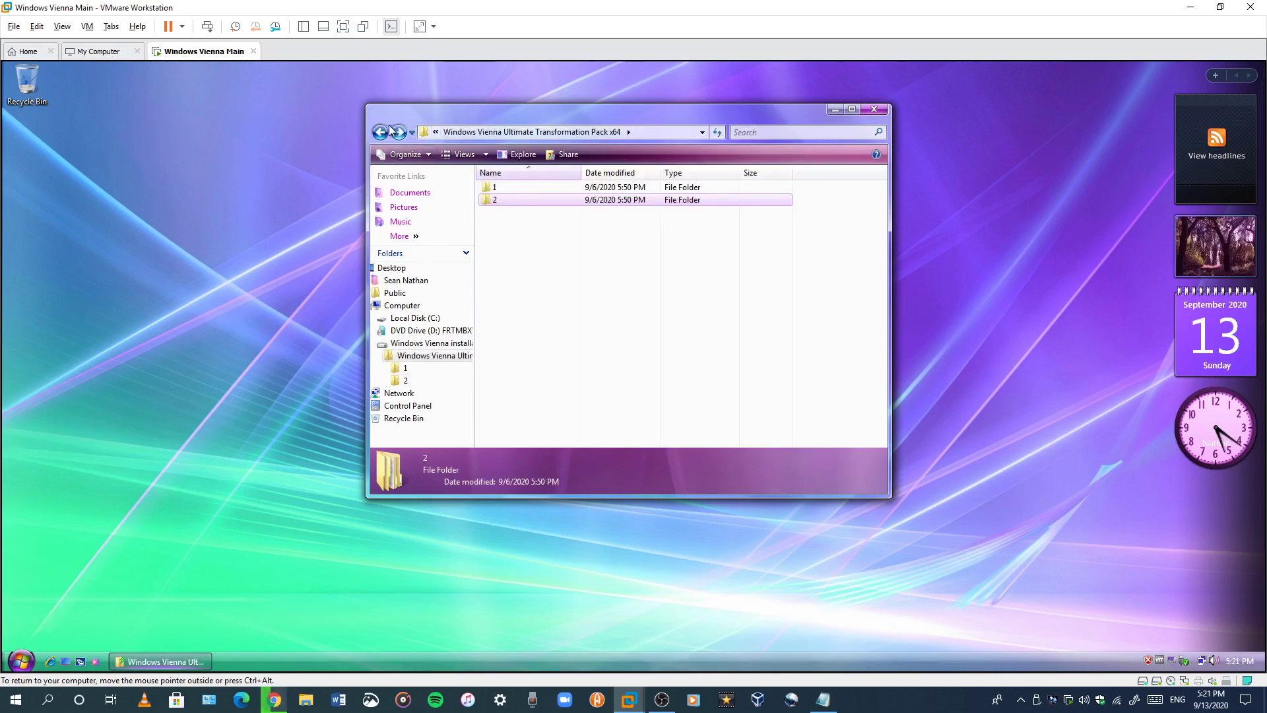
pyautogui.click(388, 131)
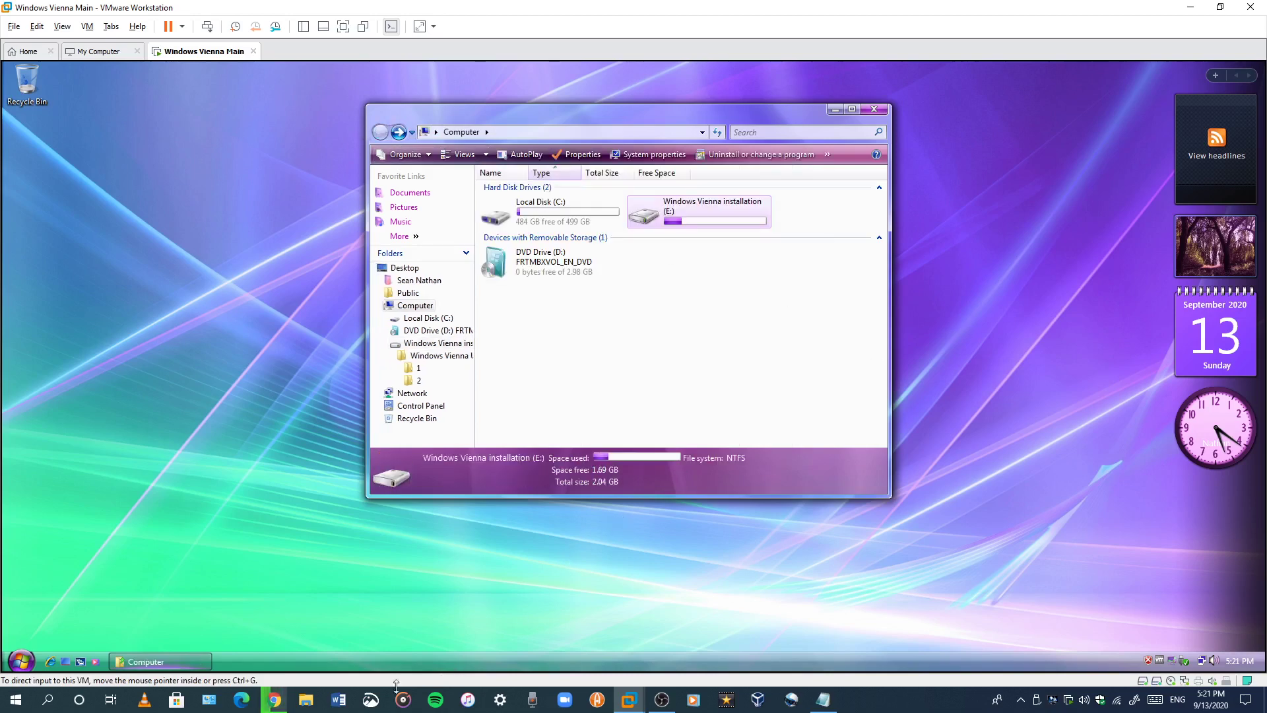
# Step: Check the Office download's progress in Chrome and return to the Windows Vienna Main virtual machine in VMware Workstation
pyautogui.click(275, 701)
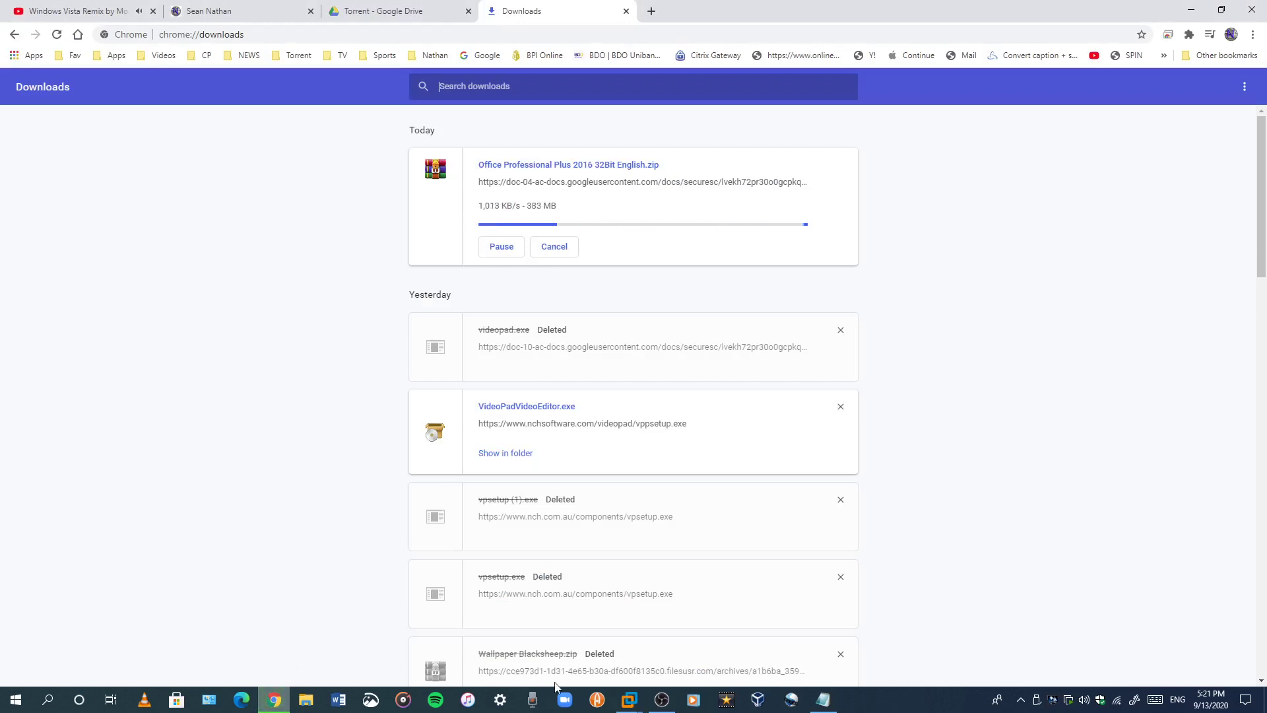
pyautogui.moveTo(629, 699)
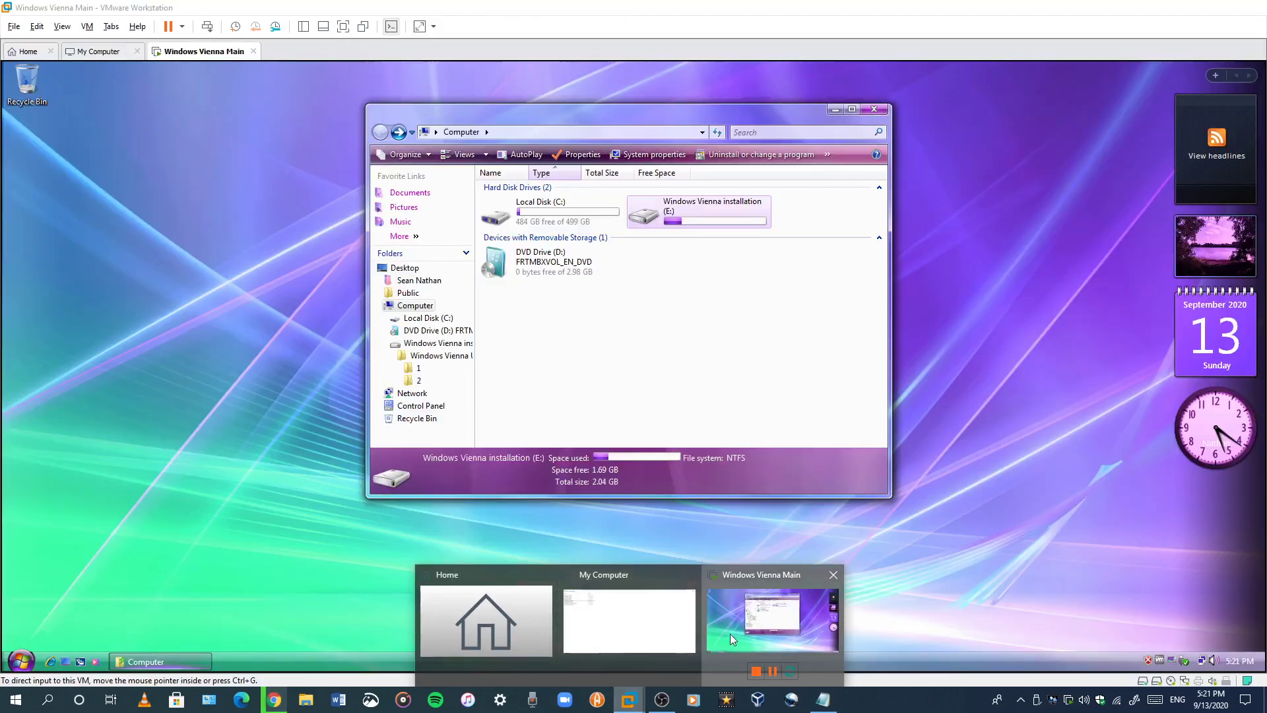
pyautogui.click(730, 633)
# Step: View the general, tools and sharing properties of Local Disk (C:), closing them without changes
pyautogui.rightClick(535, 221)
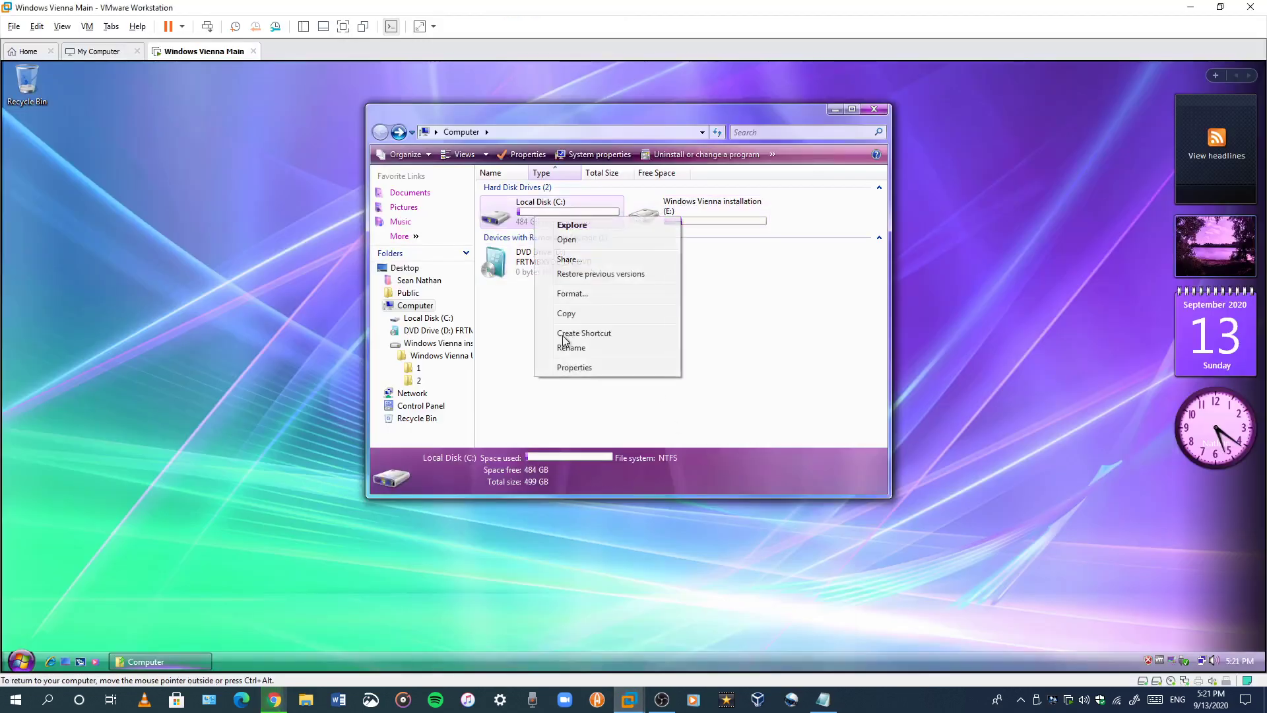
pyautogui.click(589, 368)
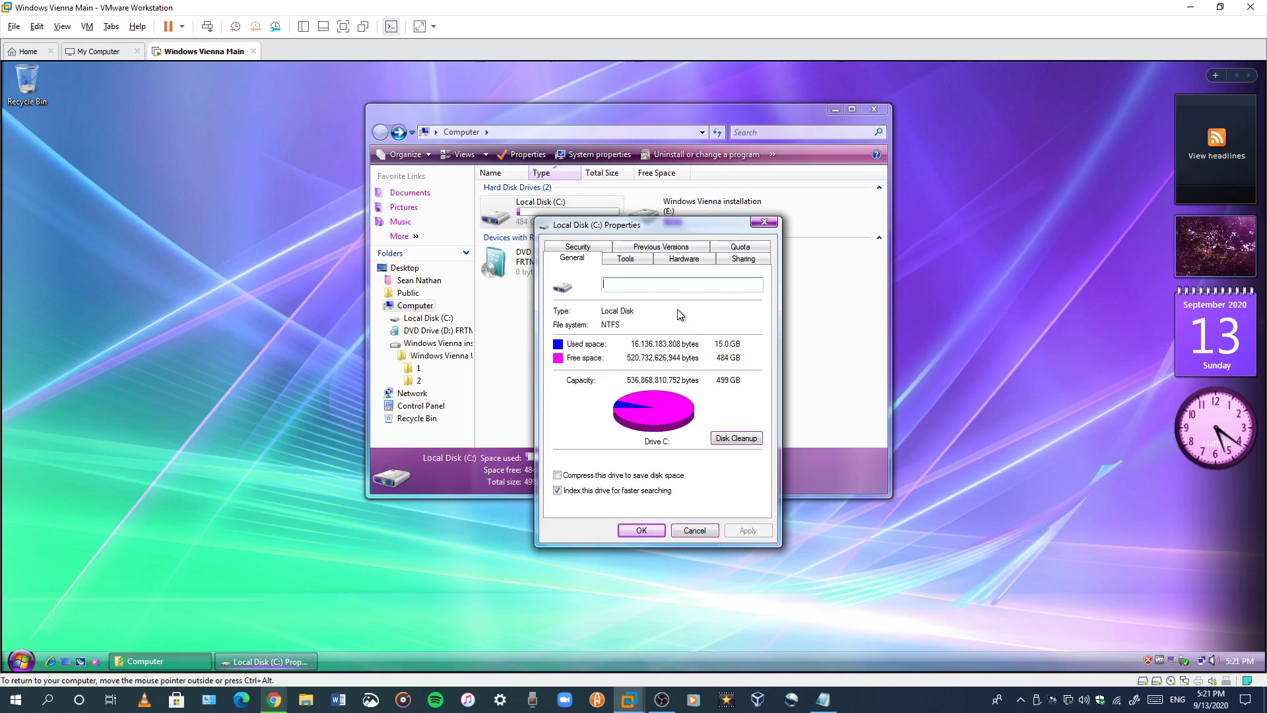
pyautogui.click(625, 258)
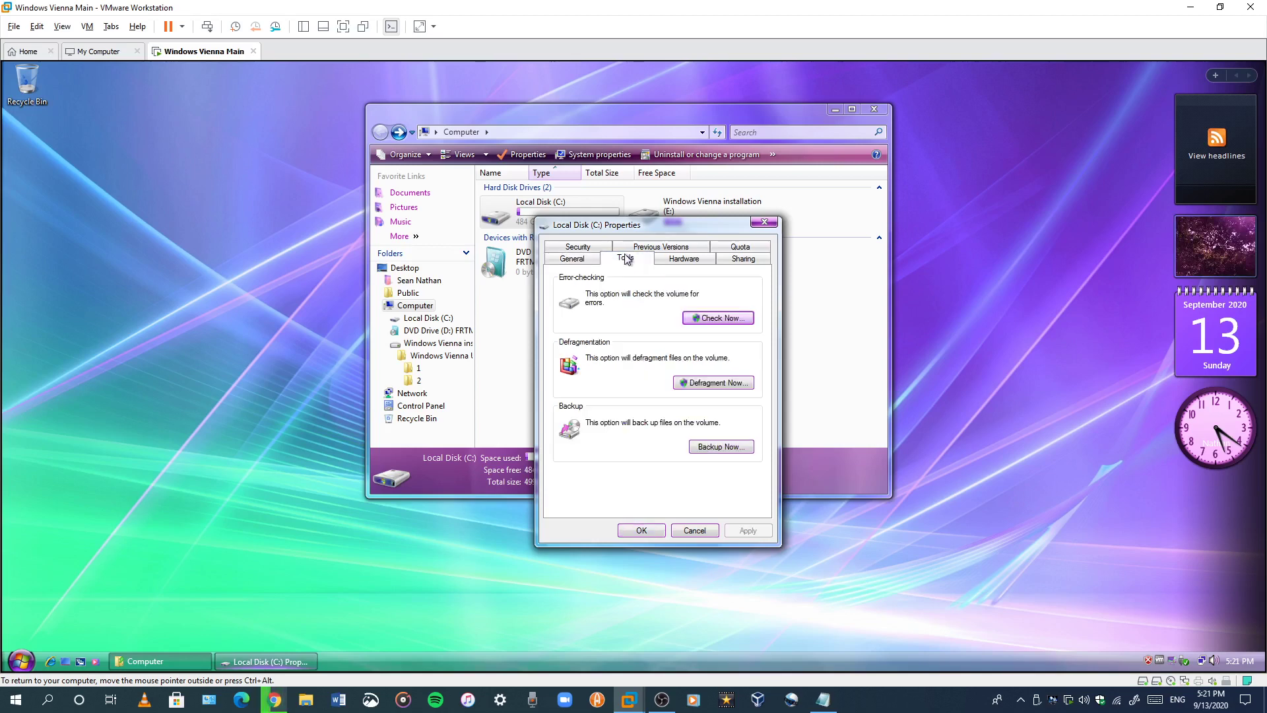
pyautogui.click(739, 260)
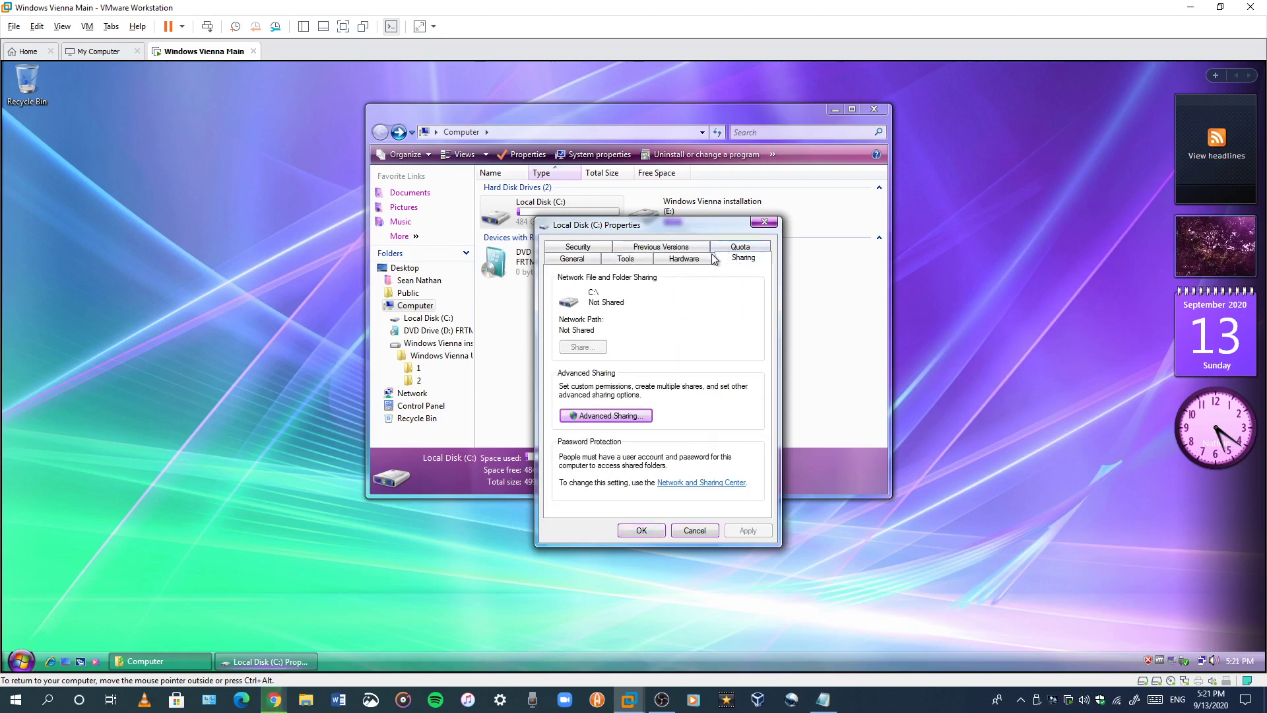
pyautogui.click(764, 222)
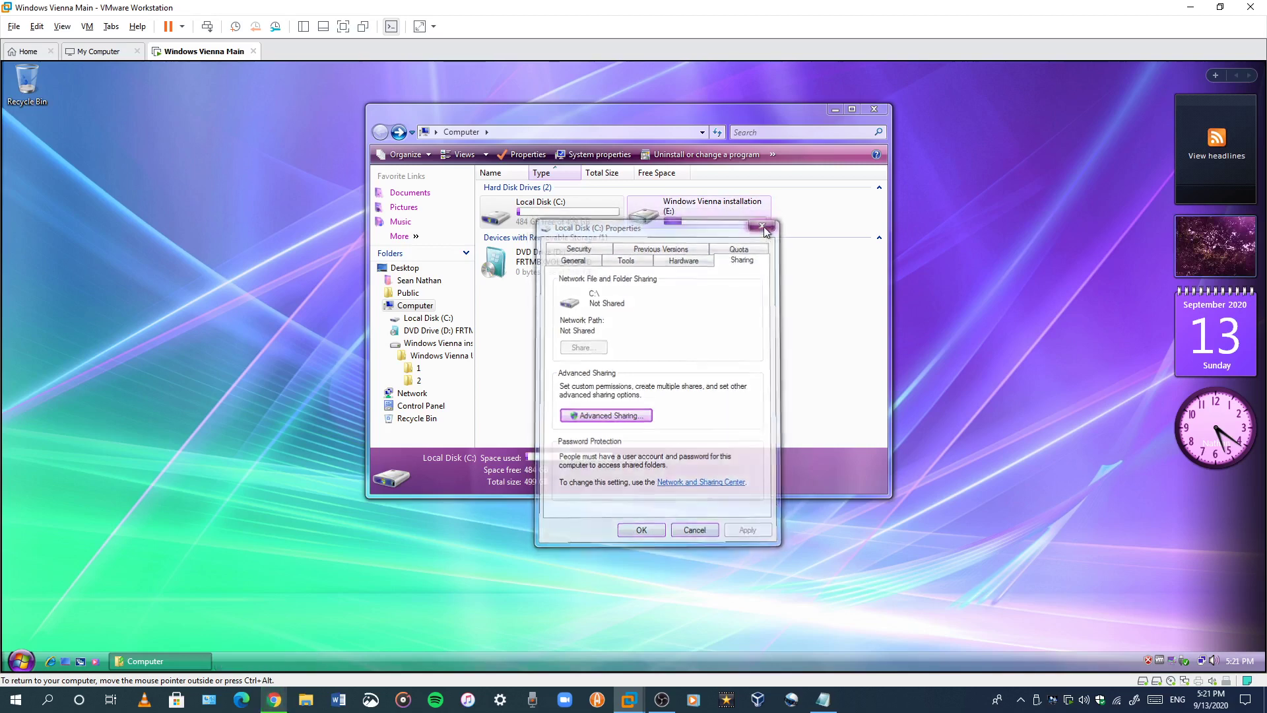
# Step: Switch to Chrome and play the suggested video Windows XP Installation Music on YouTube
pyautogui.click(275, 699)
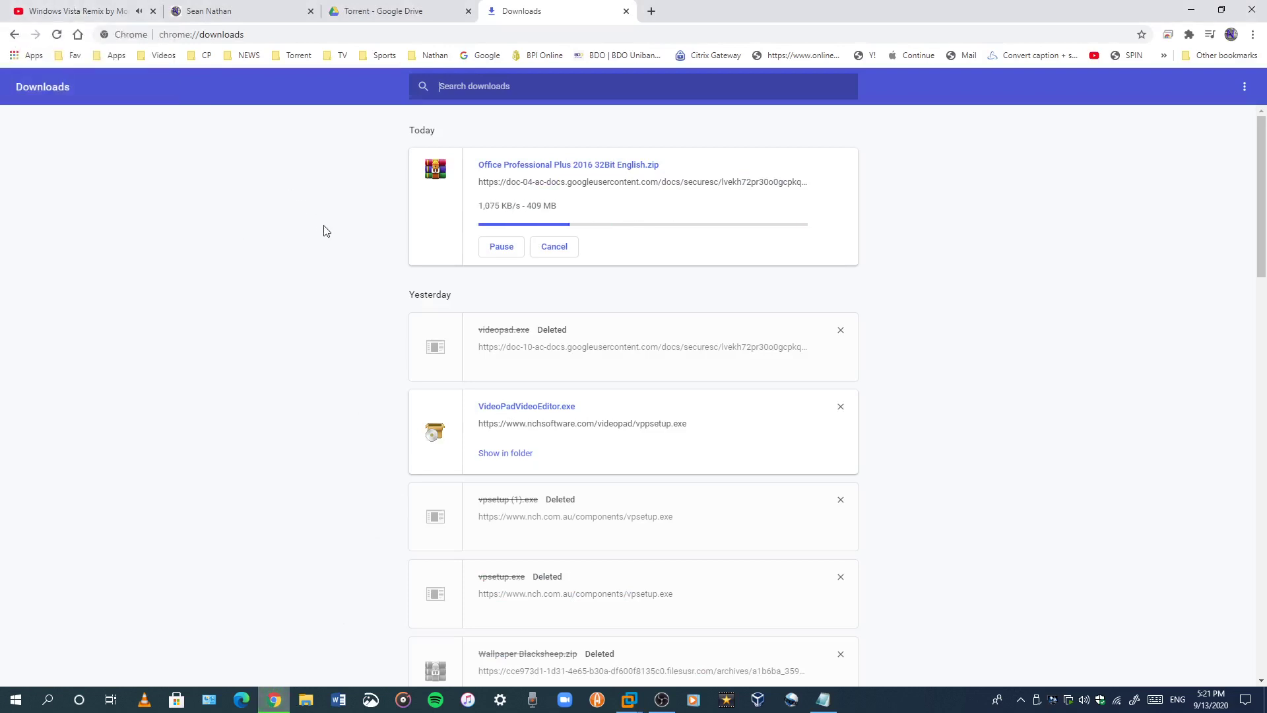
pyautogui.click(114, 5)
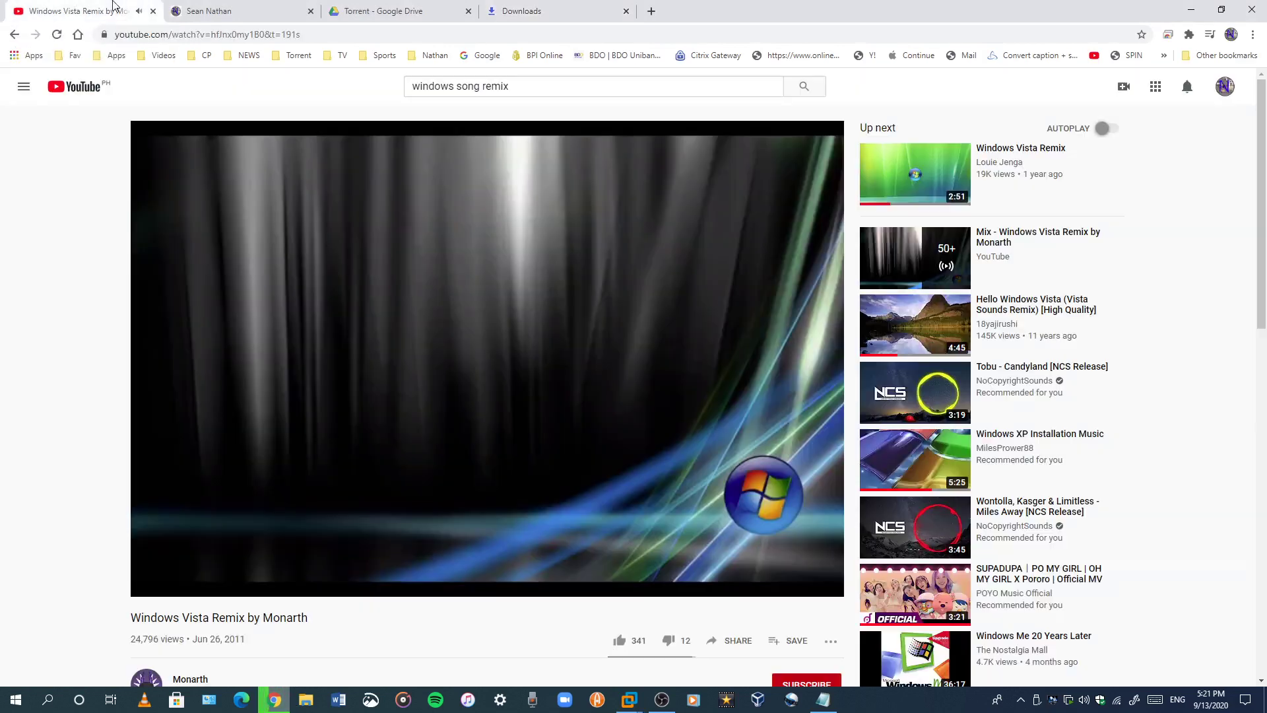
pyautogui.click(242, 8)
pyautogui.click(78, 10)
pyautogui.click(920, 454)
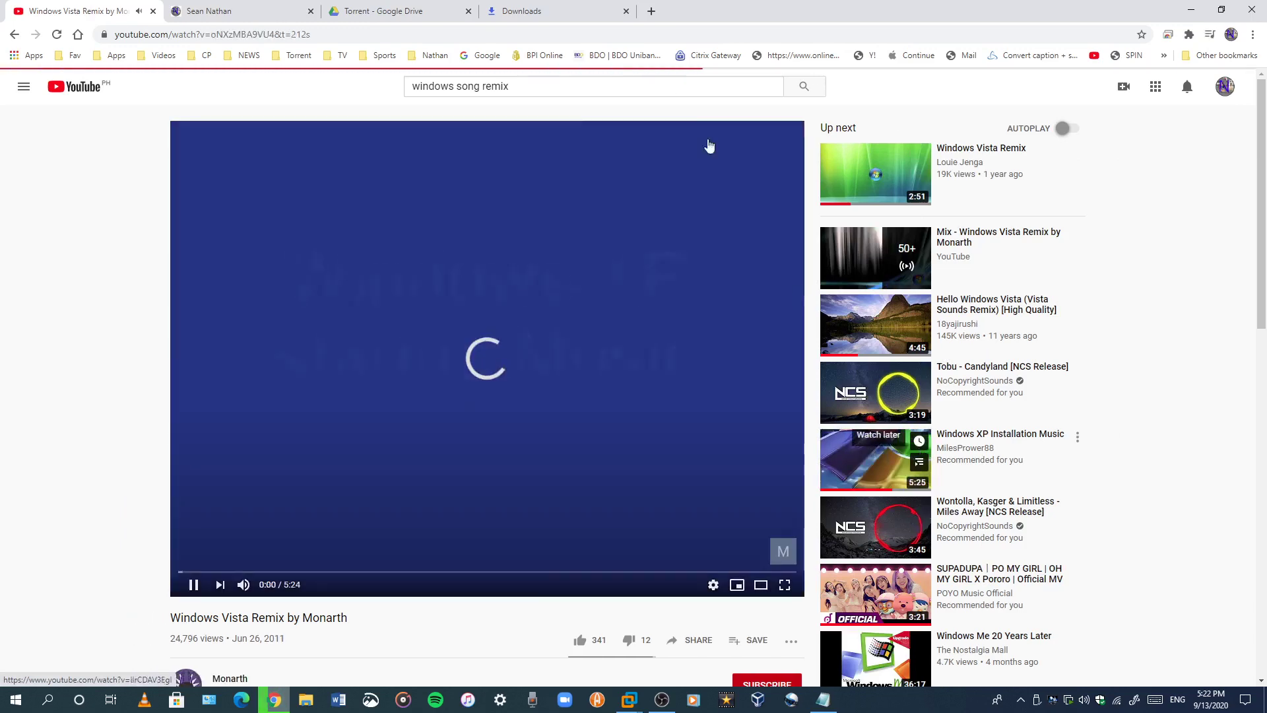
# Step: Check the Office download's progress, look over the suggestions beside the Windows XP Installation Music video, and return to the downloads page
pyautogui.click(578, 7)
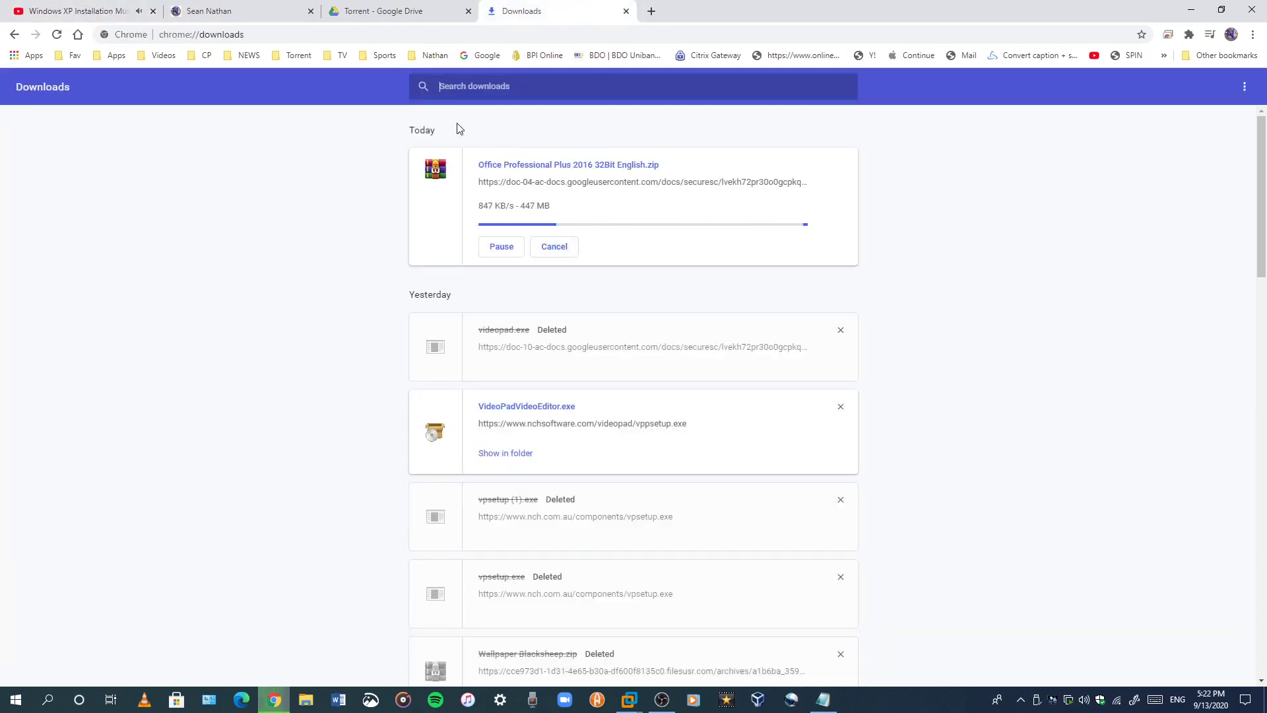
pyautogui.click(2, 5)
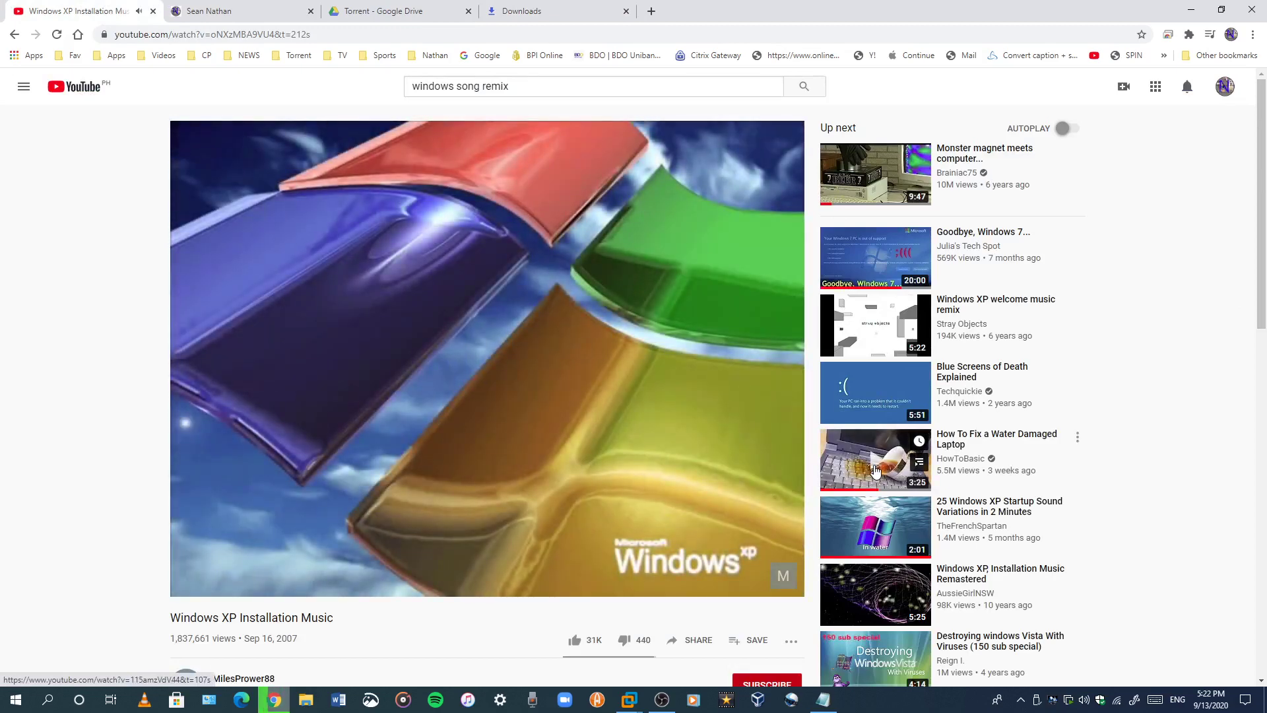
pyautogui.moveTo(869, 545)
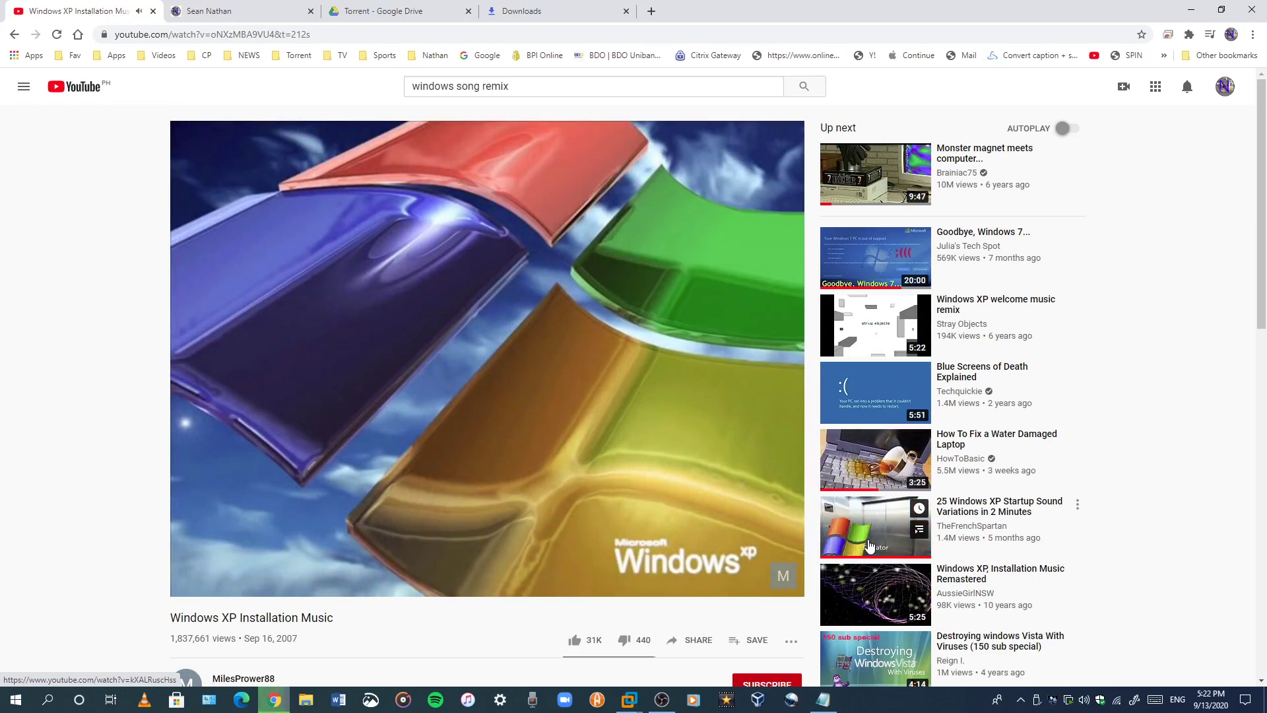
pyautogui.moveTo(1023, 465)
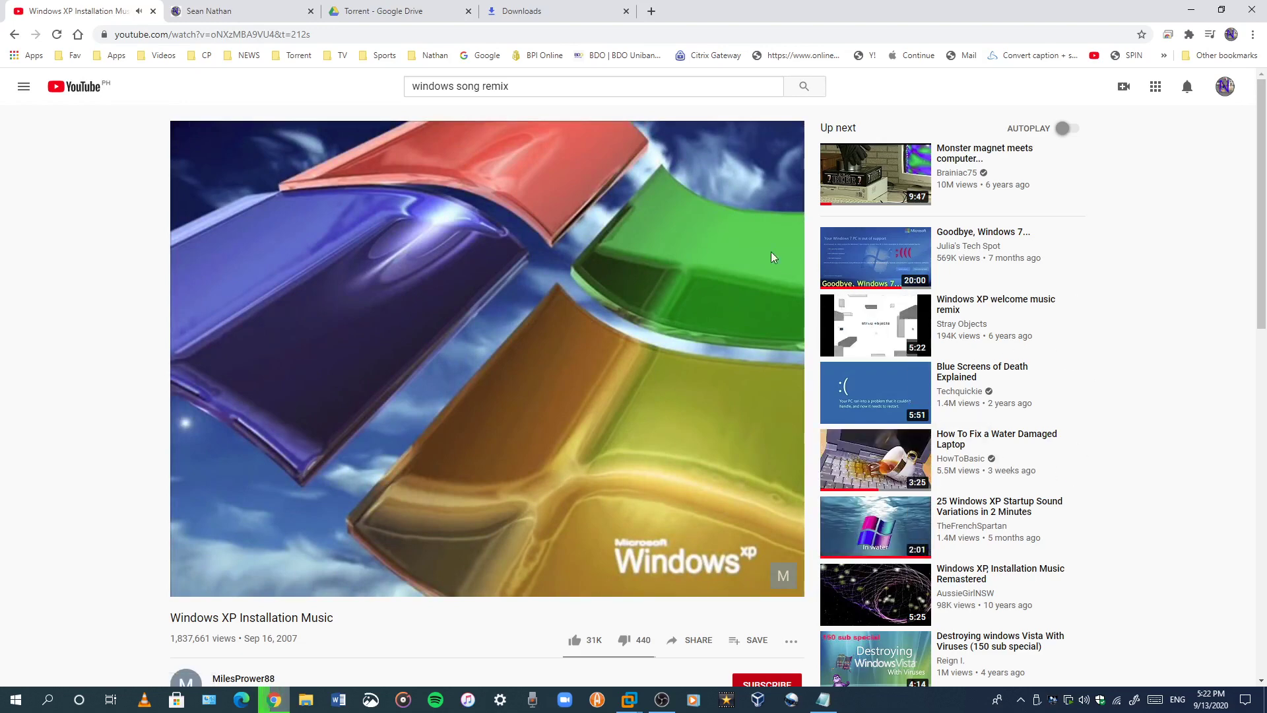
pyautogui.moveTo(720, 221)
pyautogui.click(521, 11)
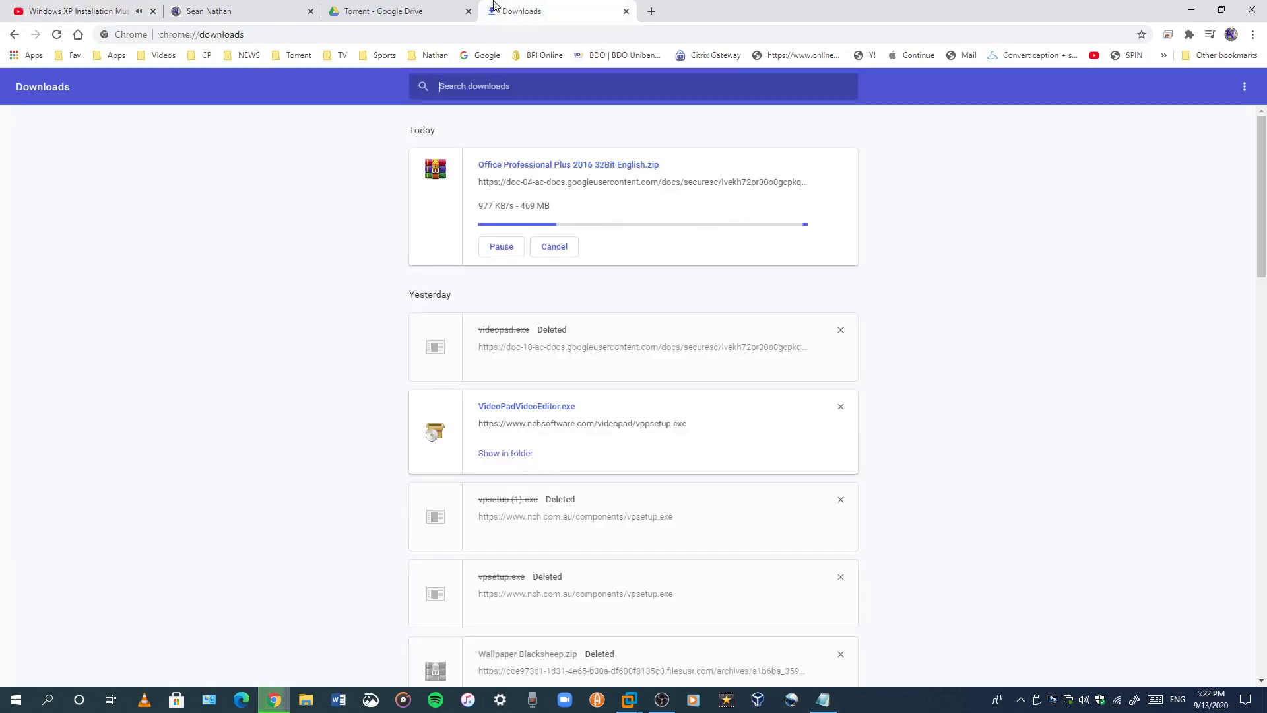
# Step: Return to the Windows Vienna Main virtual machine, collapse the E: drive in the folder tree, and close the Computer window
pyautogui.click(628, 699)
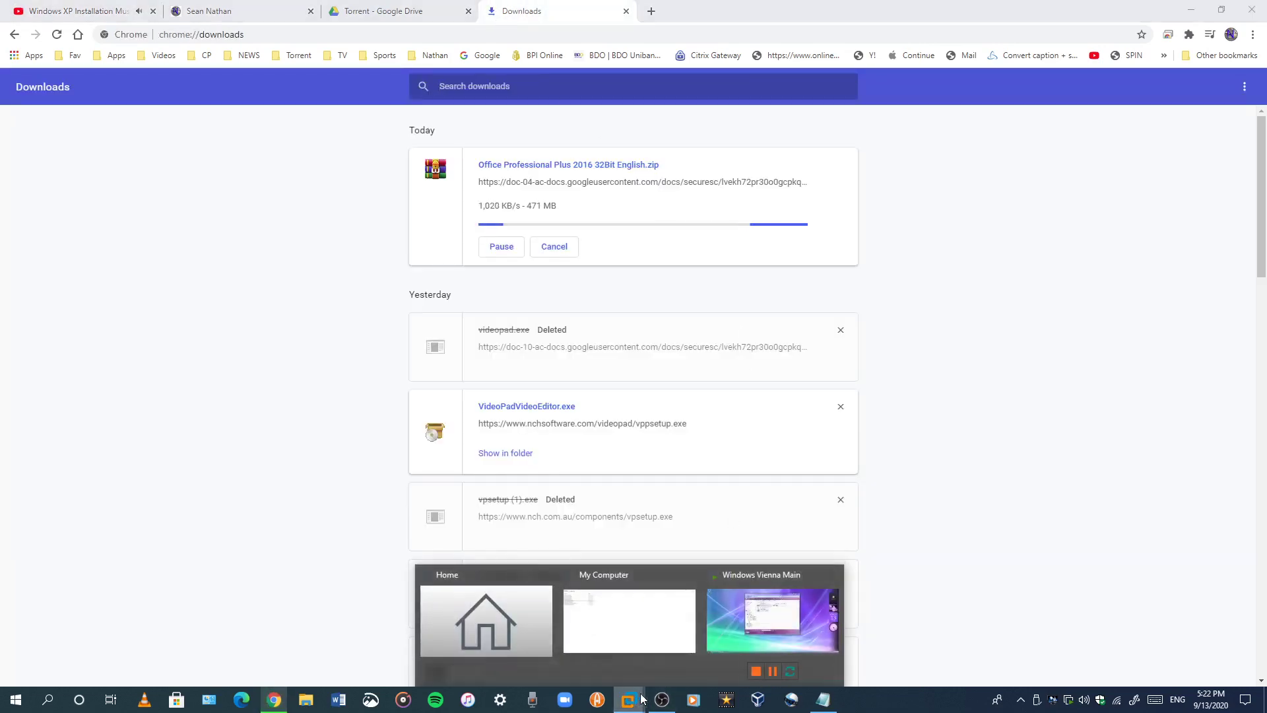
pyautogui.click(758, 620)
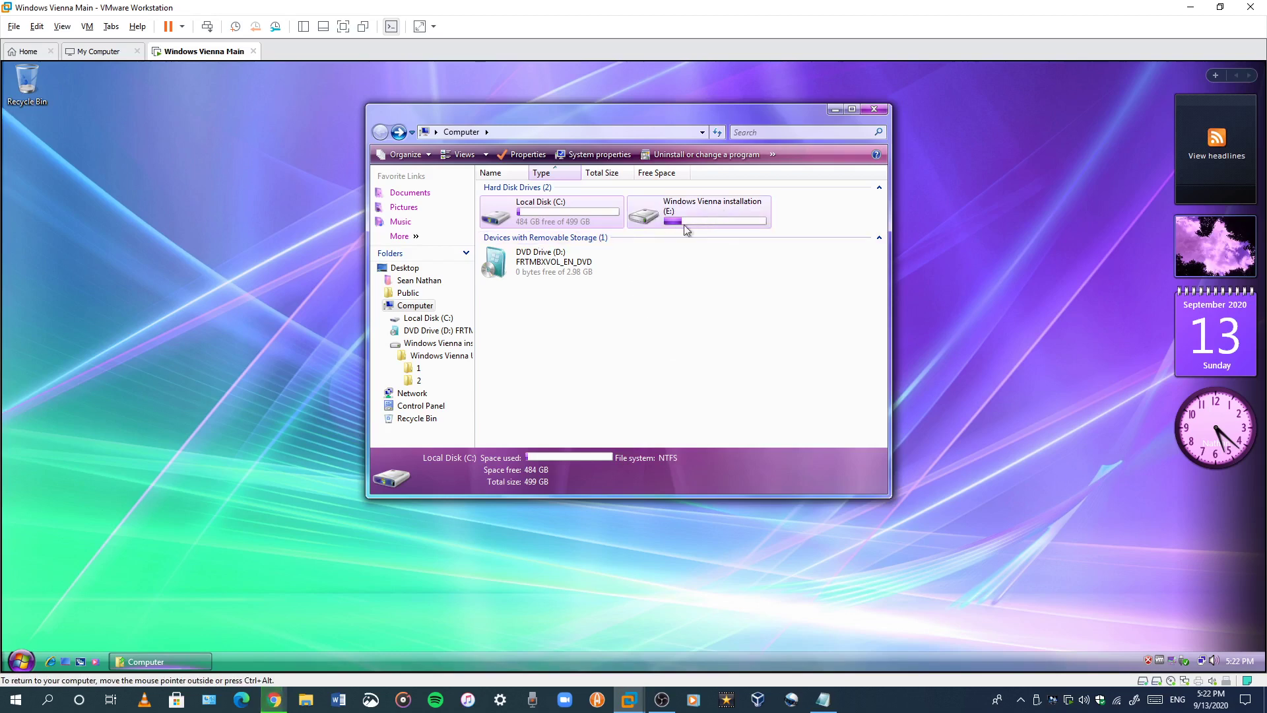
pyautogui.click(385, 343)
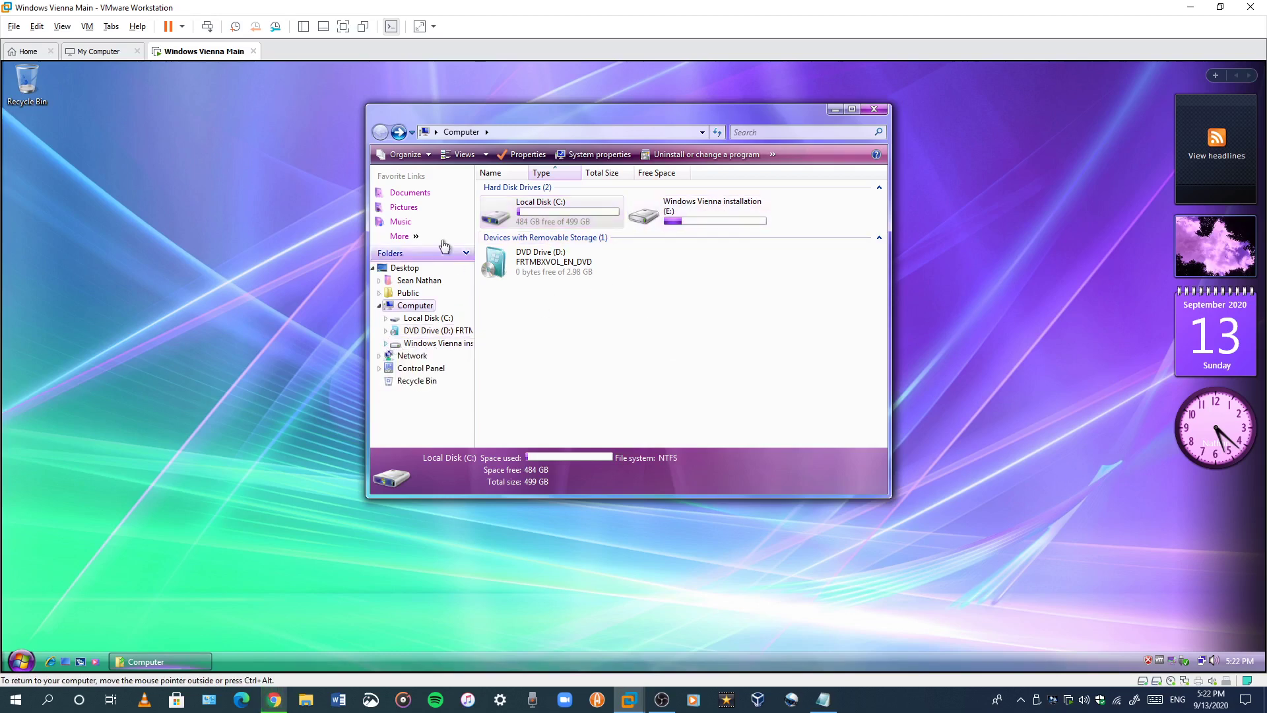
pyautogui.click(416, 236)
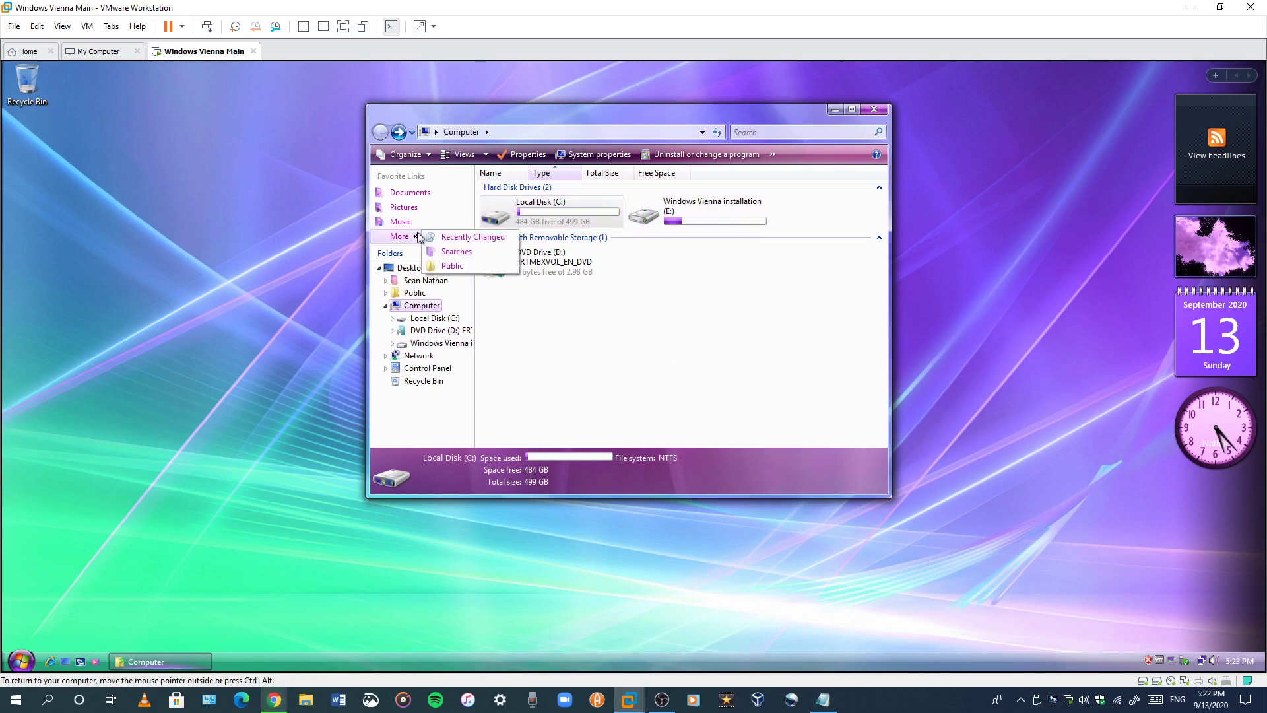
pyautogui.click(662, 333)
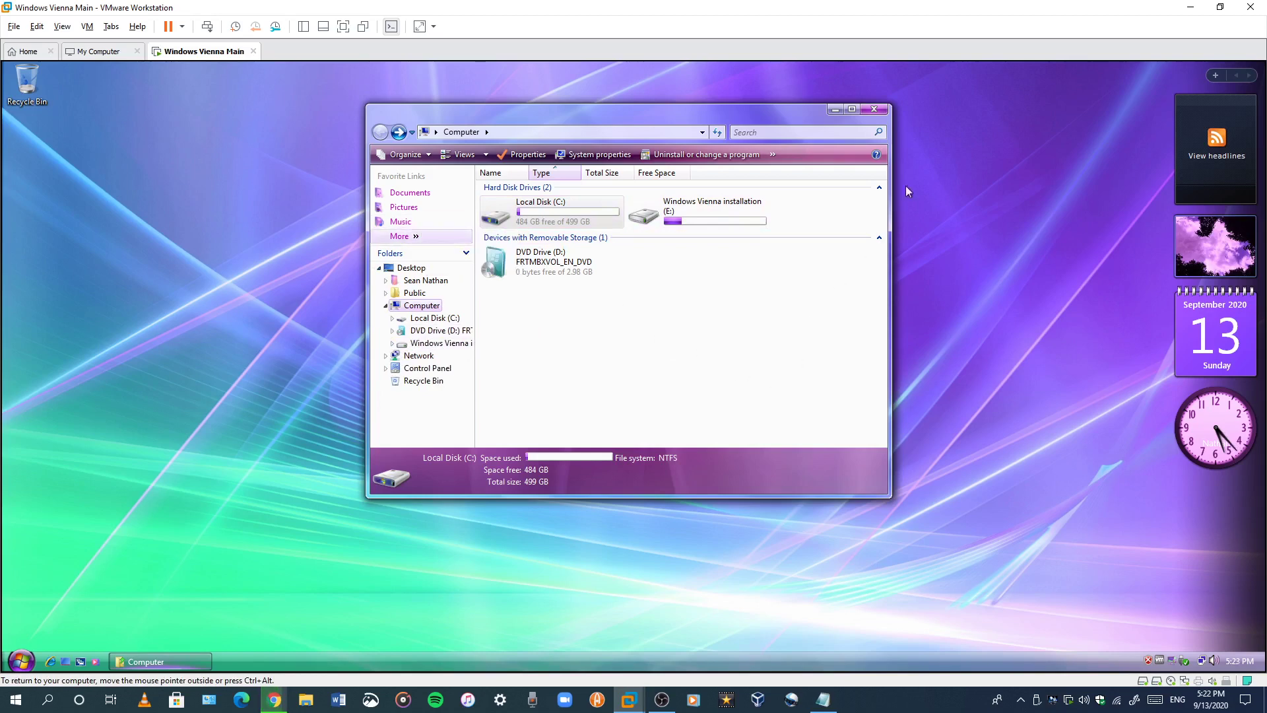
pyautogui.click(866, 116)
pyautogui.rightClick(1227, 447)
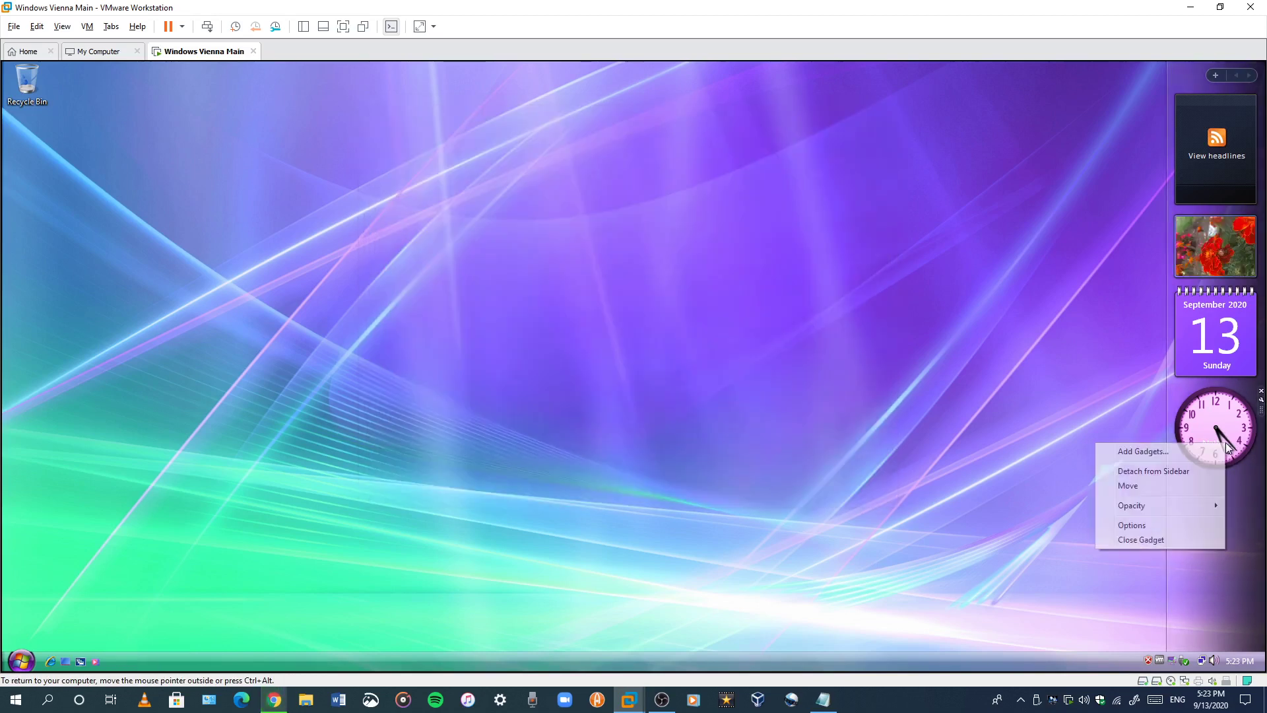
pyautogui.click(884, 305)
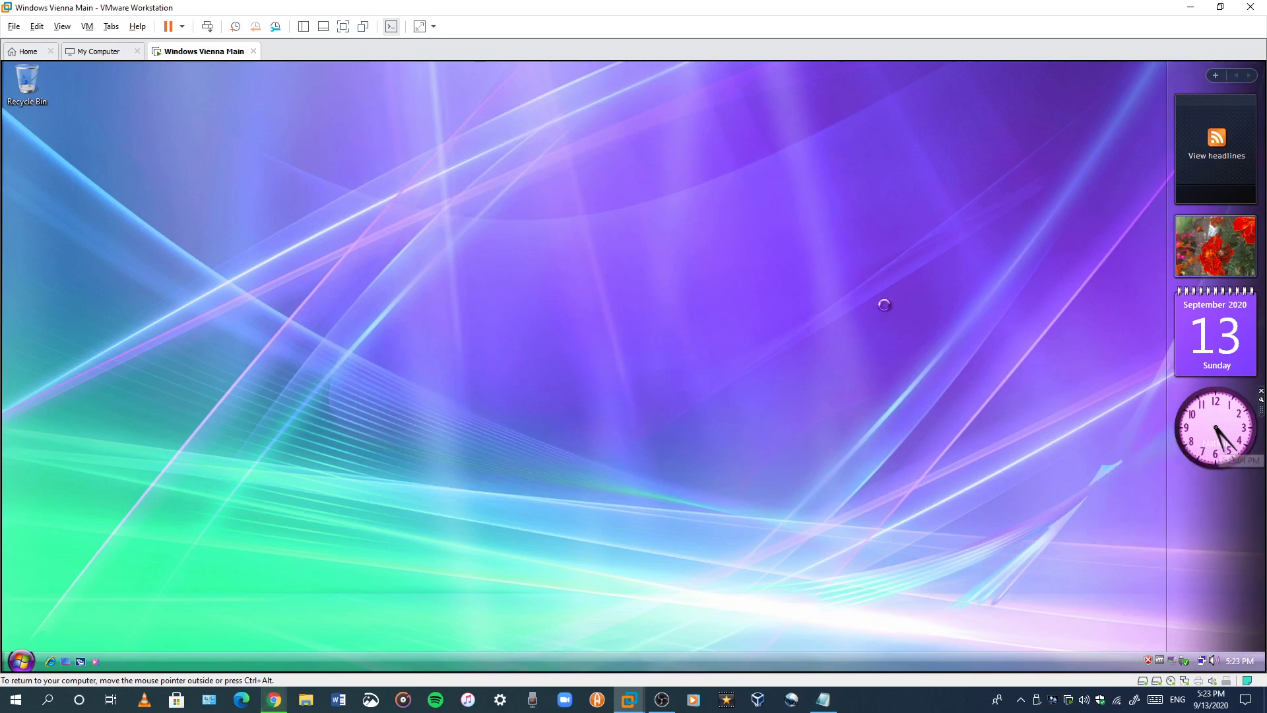
pyautogui.rightClick(895, 338)
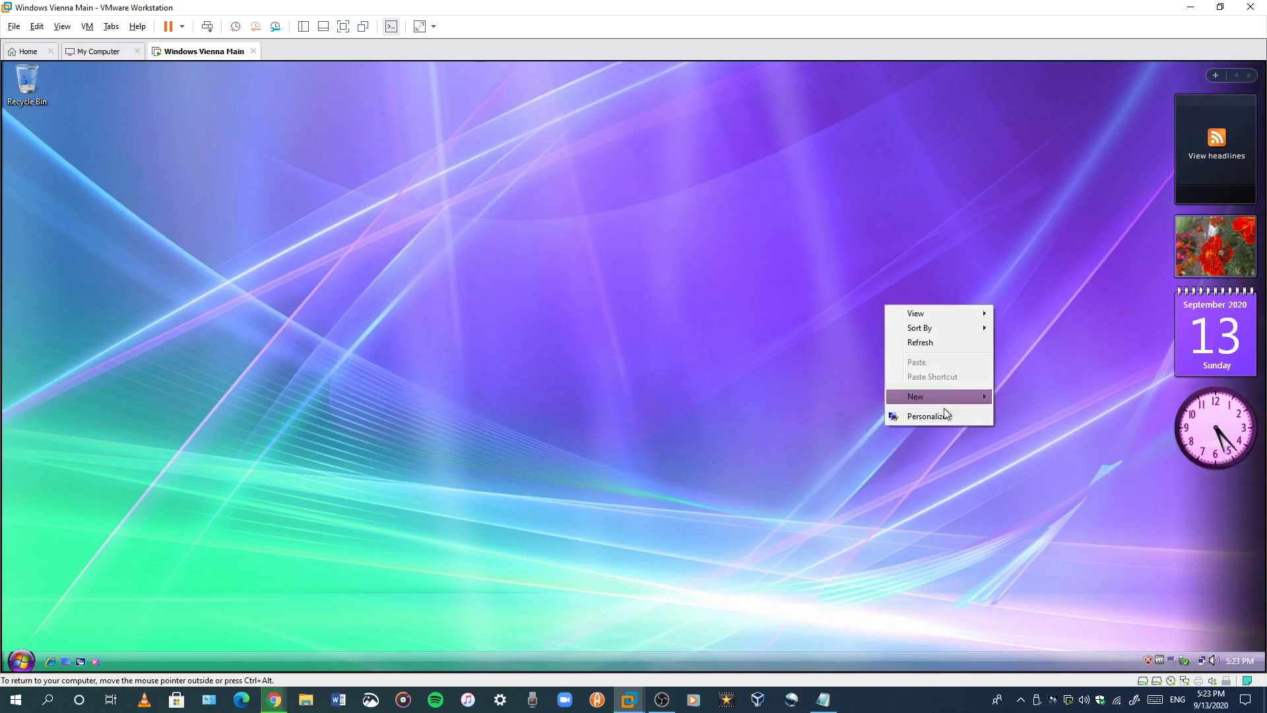
# Step: Add the Picture Puzzle gadget to the sidebar above the clock and close the Gadget Gallery
pyautogui.click(1218, 76)
pyautogui.click(1218, 75)
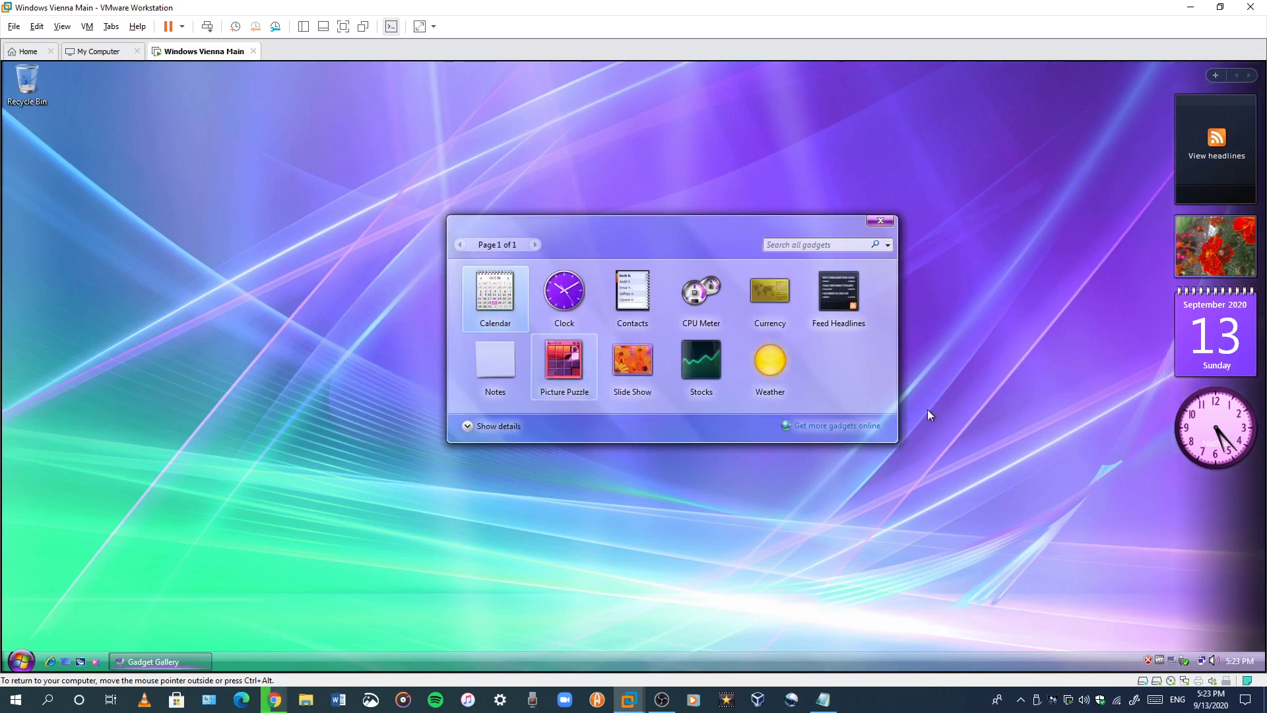
pyautogui.moveTo(1218, 443); pyautogui.dragTo(1216, 442)
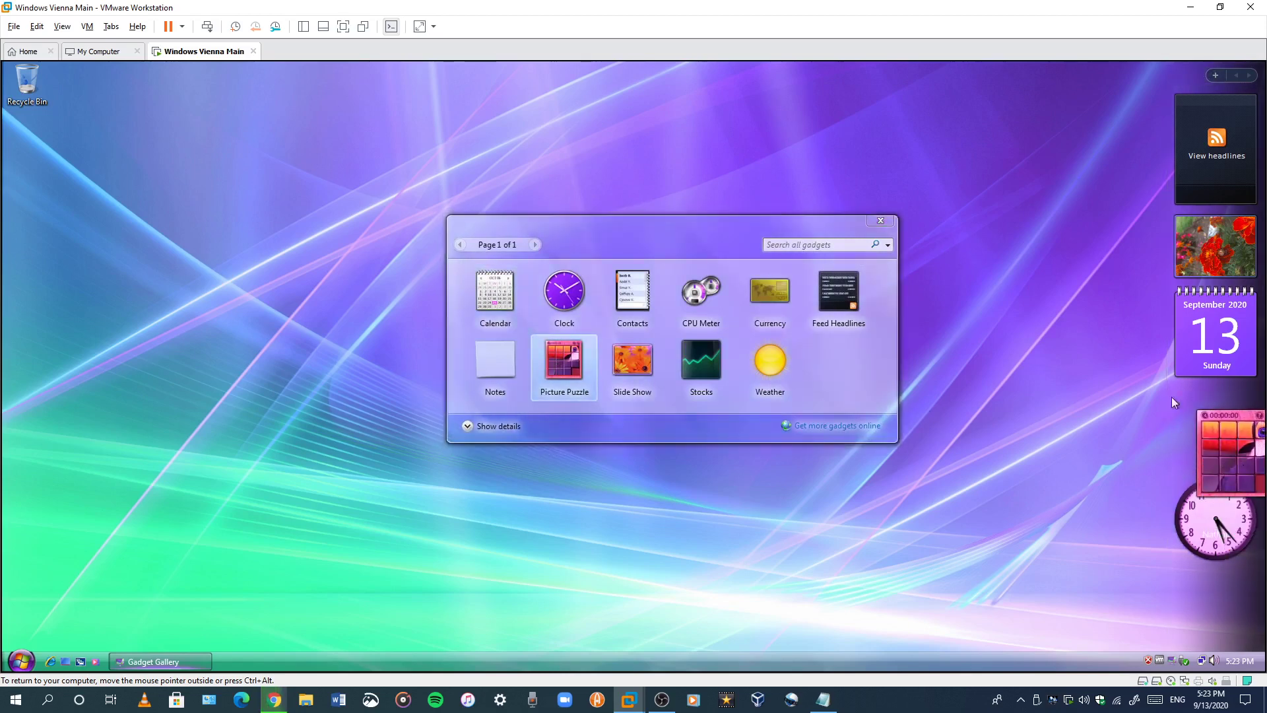
pyautogui.click(880, 221)
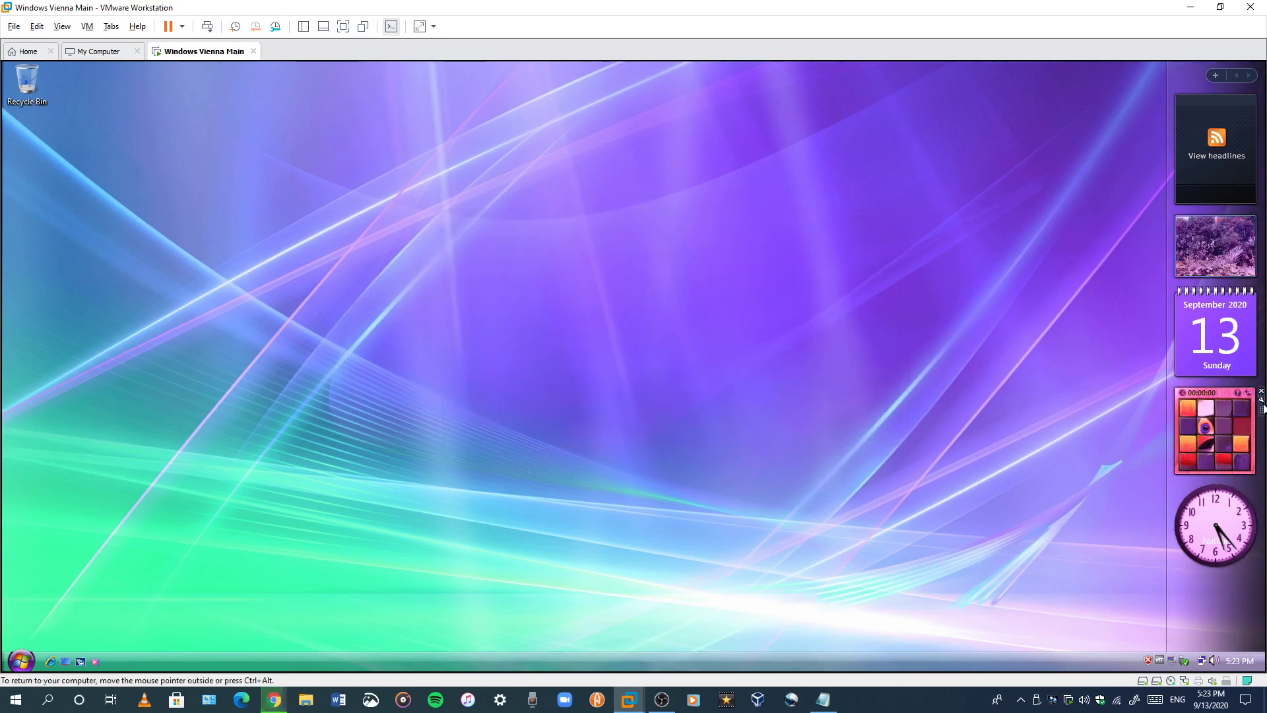
# Step: Browse the Picture Puzzle gadget's available pictures and set it to the Windows logo, picture 3 of 11
pyautogui.click(1261, 400)
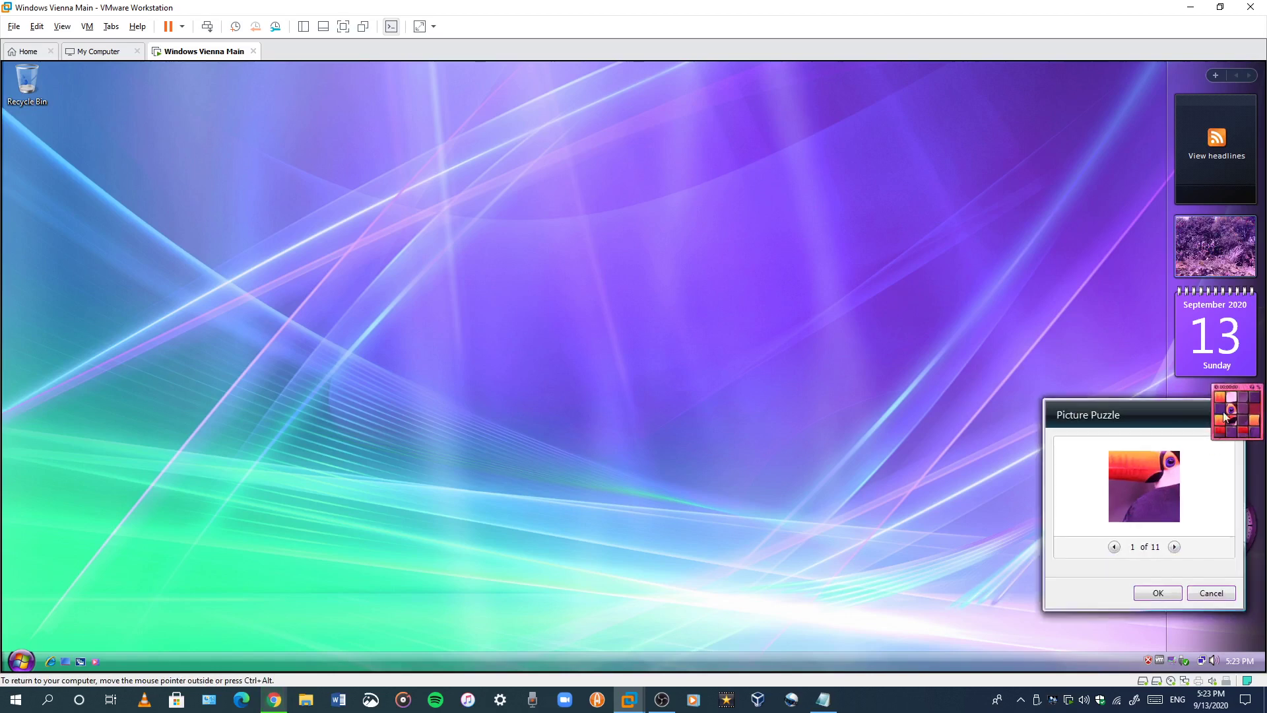
pyautogui.click(1173, 547)
pyautogui.click(1173, 547)
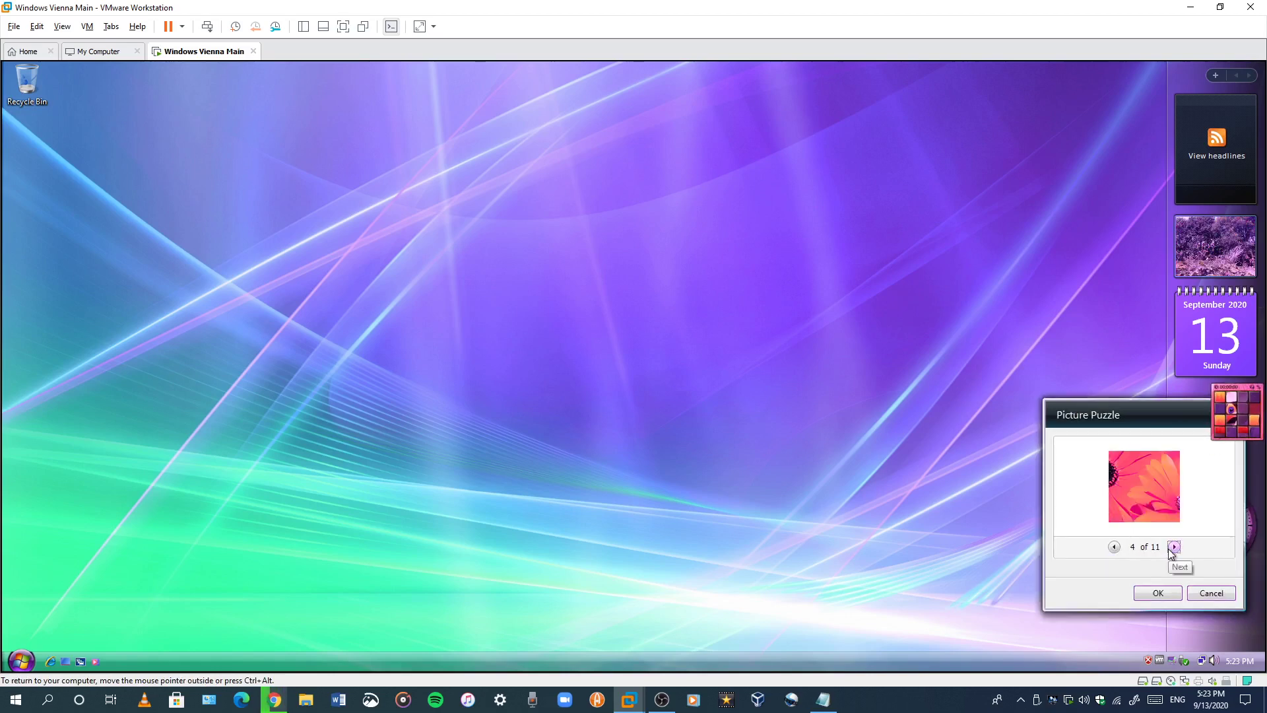
pyautogui.click(1173, 547)
pyautogui.click(1173, 547)
pyautogui.click(1173, 547)
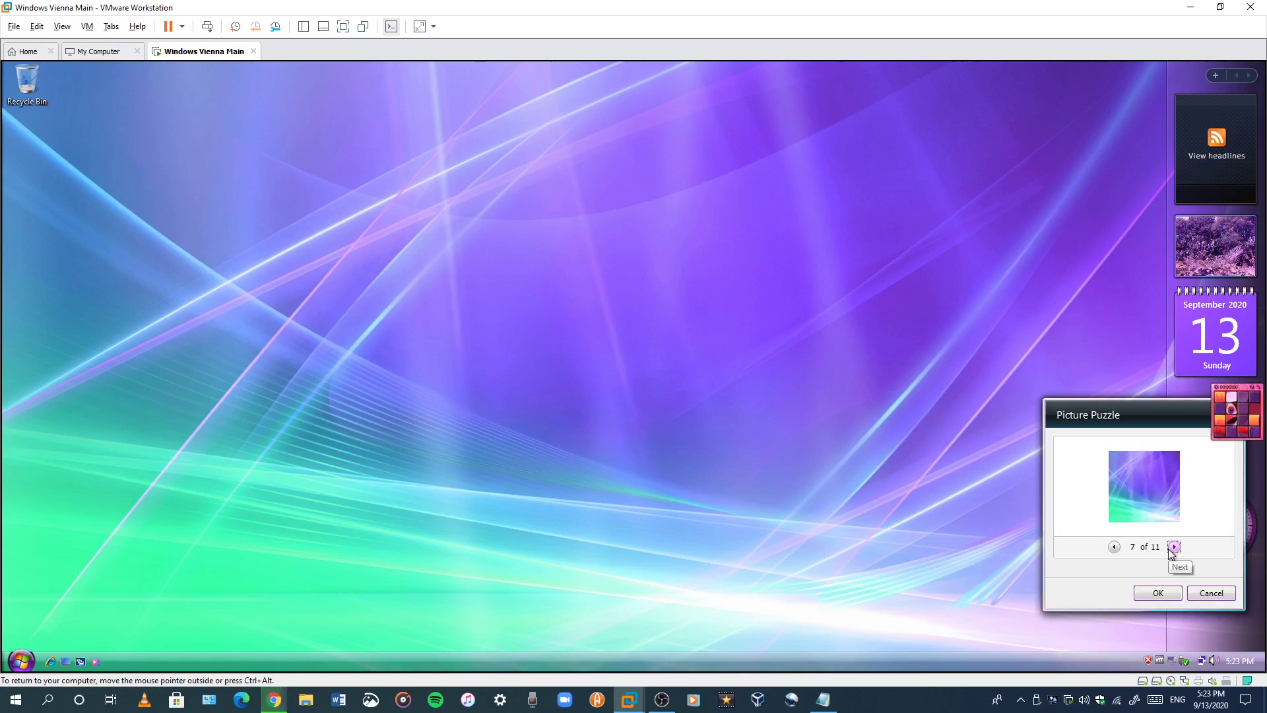
pyautogui.click(1173, 547)
pyautogui.click(1173, 547)
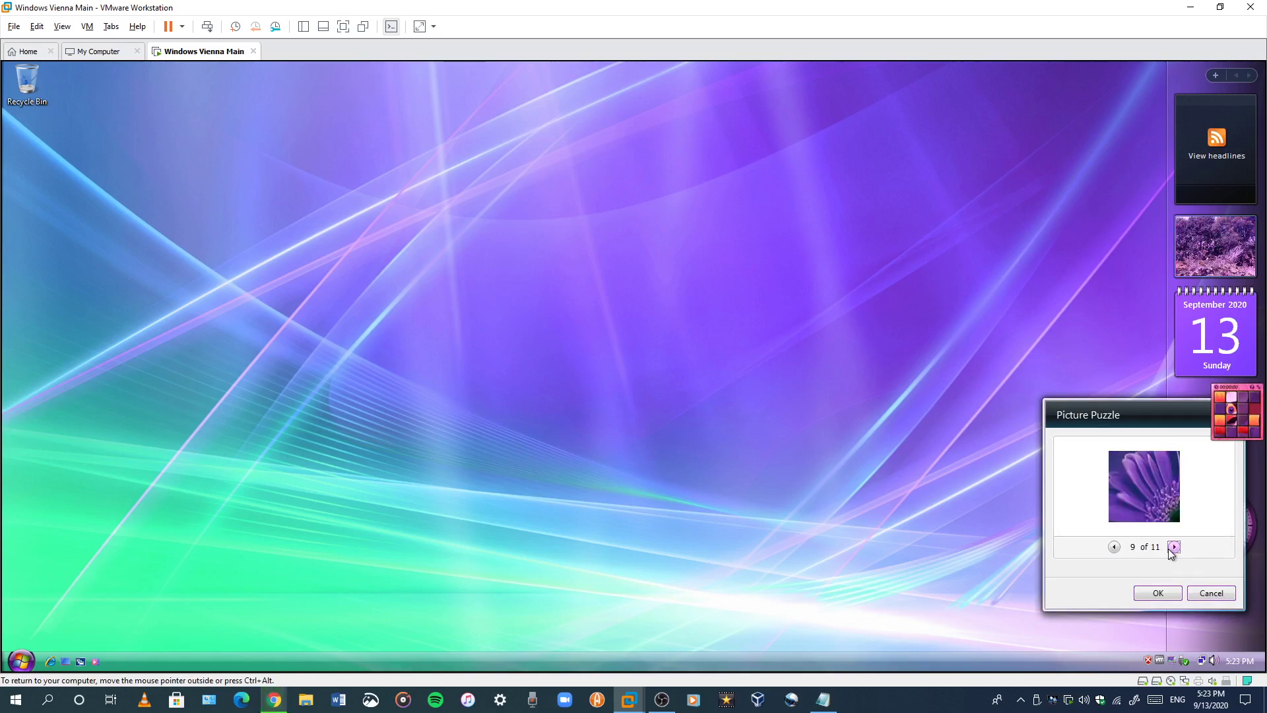
pyautogui.click(1173, 547)
pyautogui.click(1173, 547)
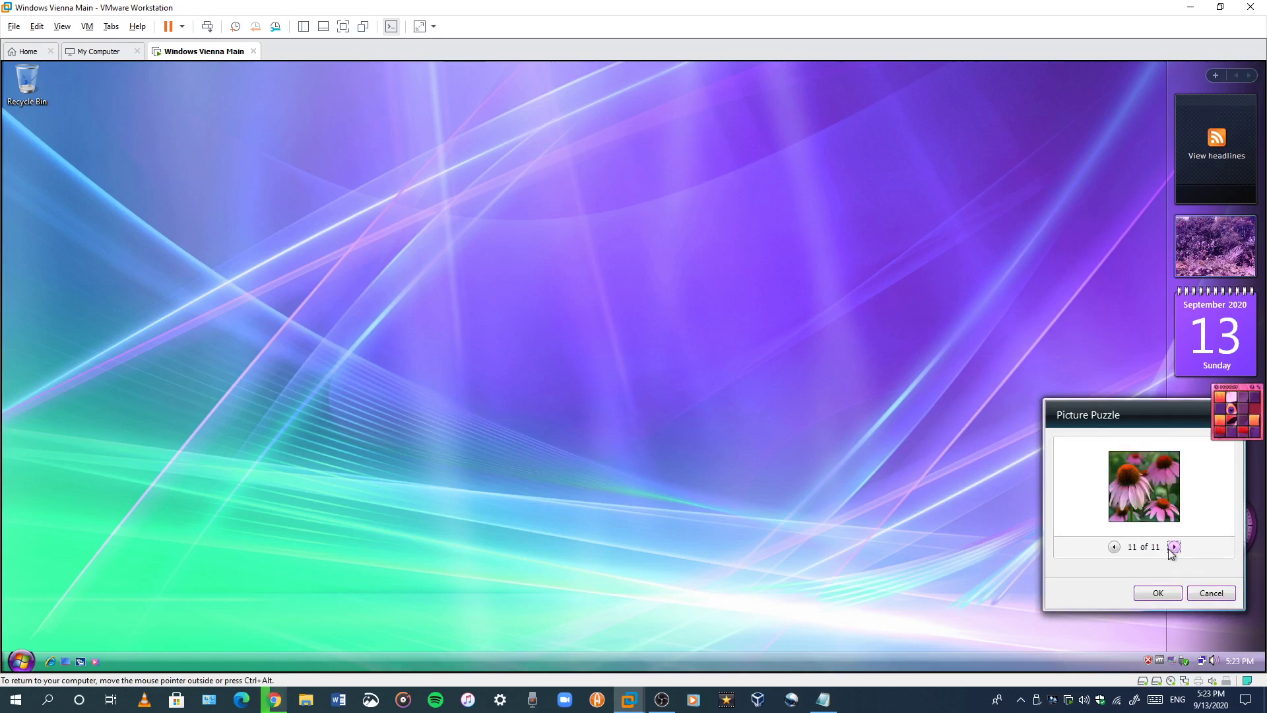
pyautogui.click(1172, 548)
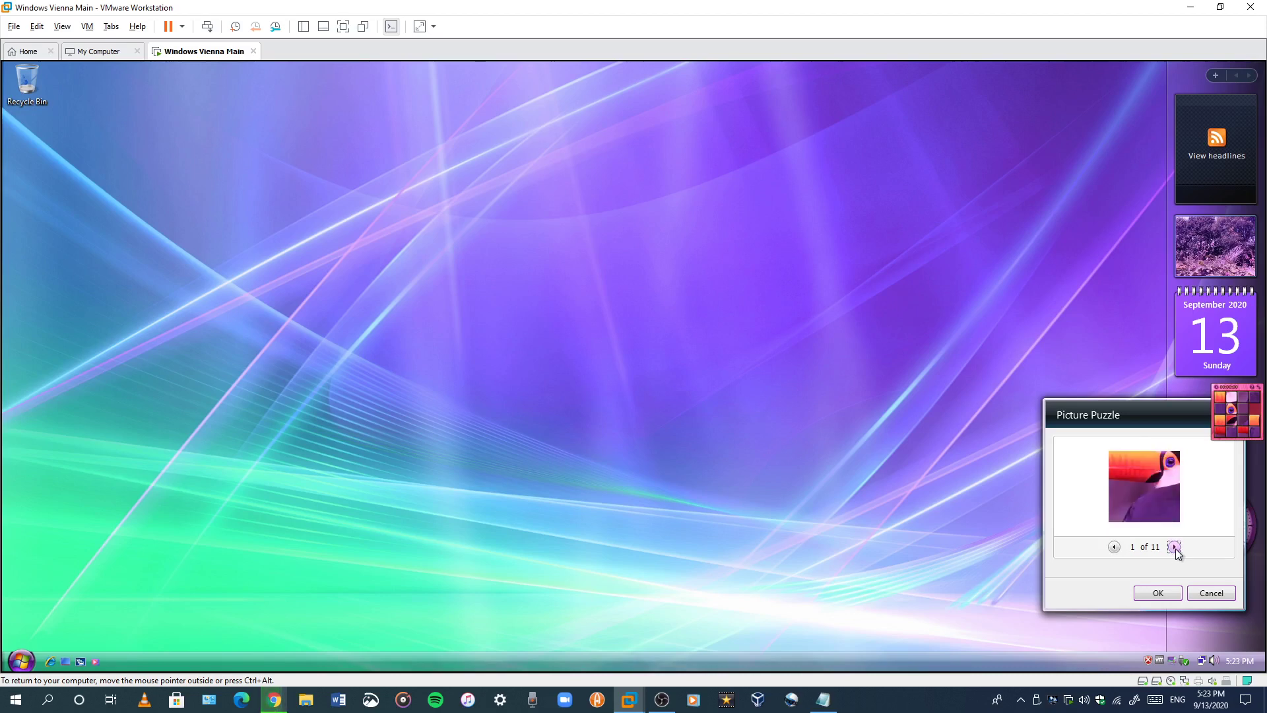
pyautogui.click(1174, 547)
pyautogui.click(1174, 547)
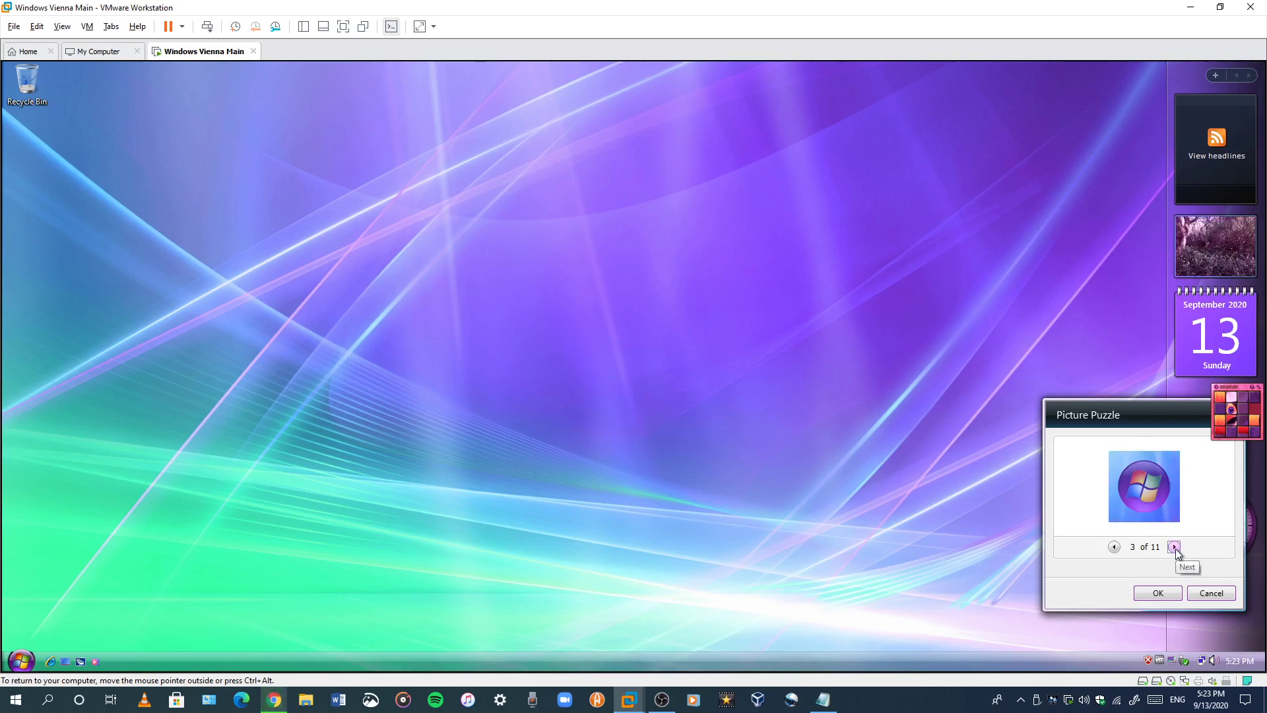
pyautogui.click(1173, 597)
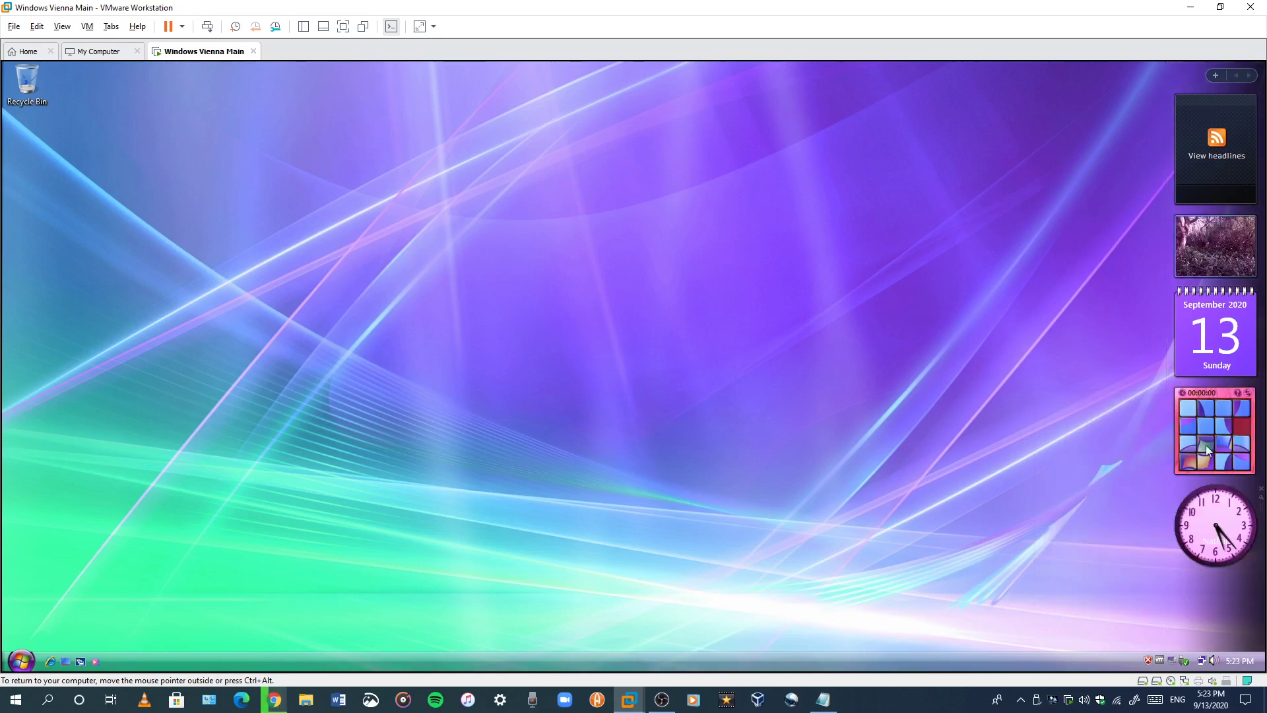
# Step: Slide several tiles in the Picture Puzzle gadget, and use its solve control to complete and reshuffle the puzzle
pyautogui.click(1245, 442)
pyautogui.click(1245, 464)
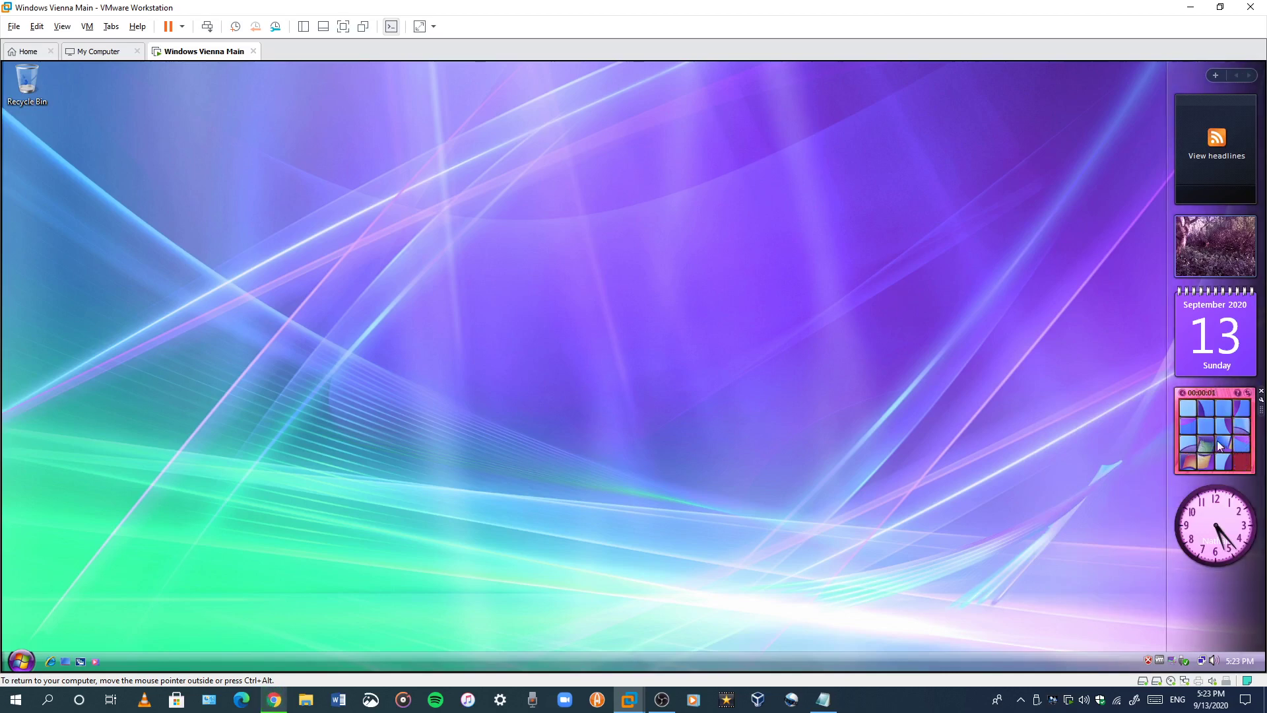
pyautogui.click(1227, 463)
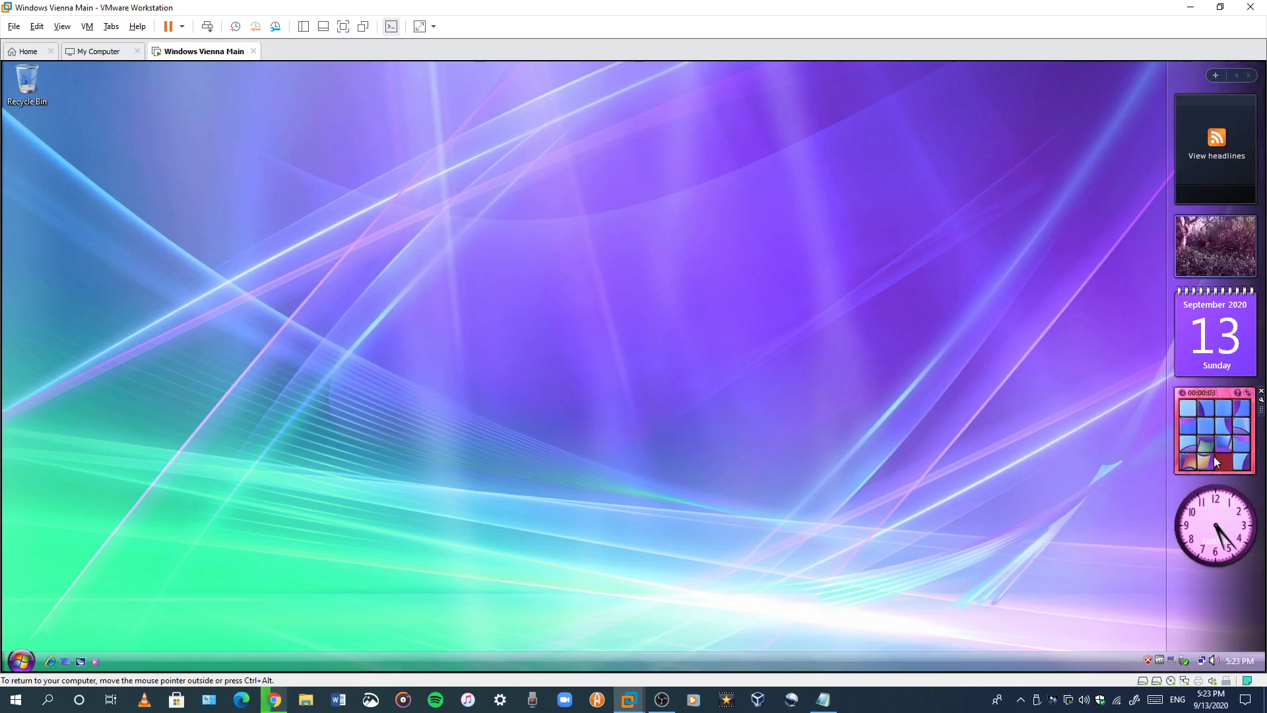
pyautogui.click(1201, 441)
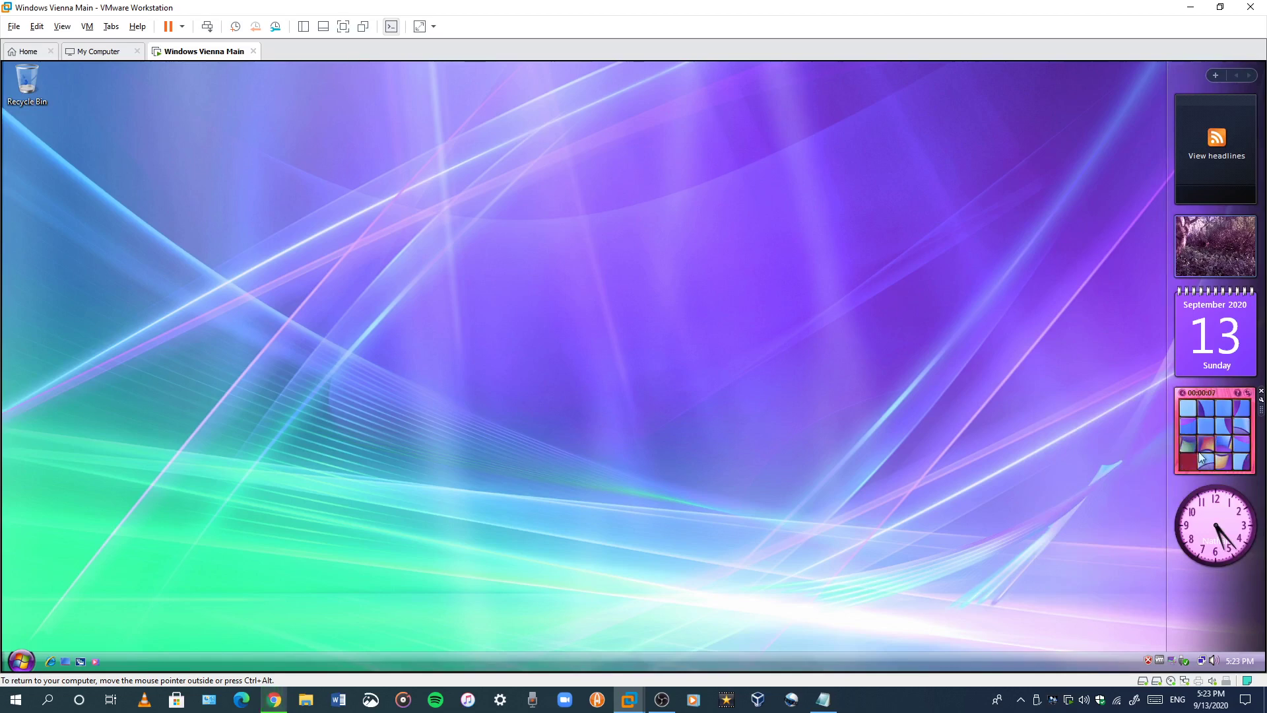
pyautogui.click(1193, 446)
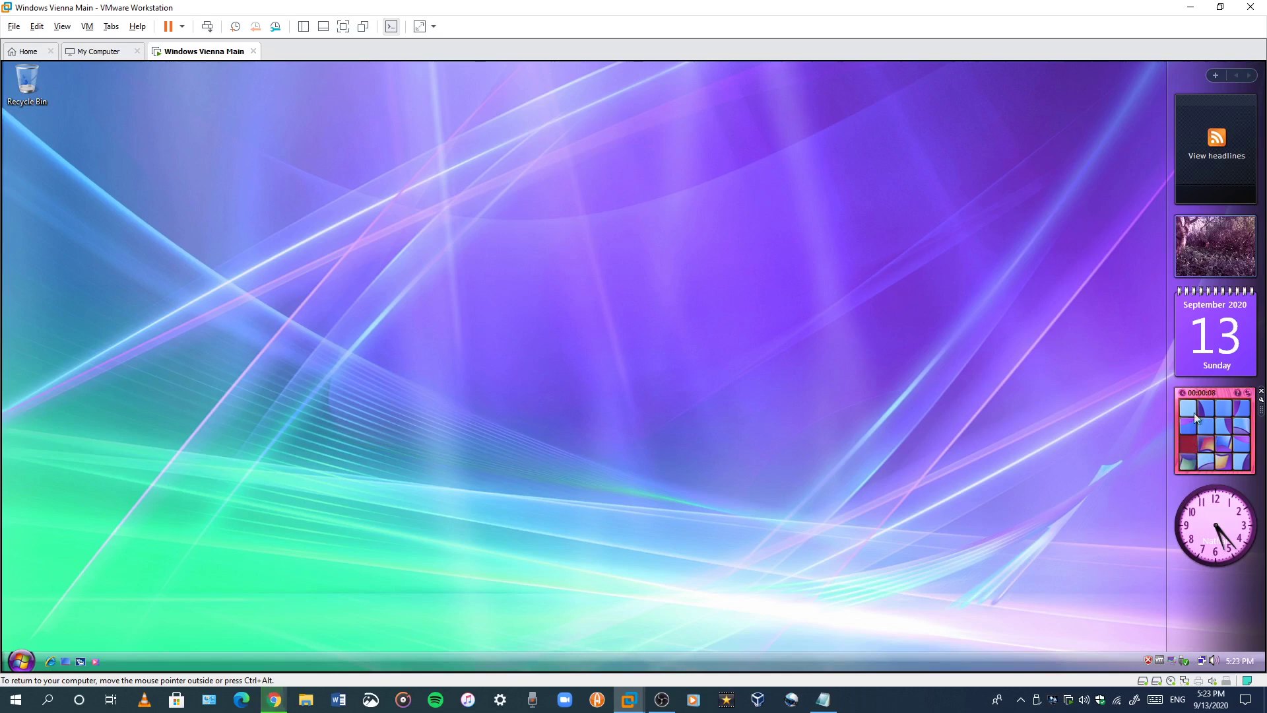
pyautogui.click(1248, 393)
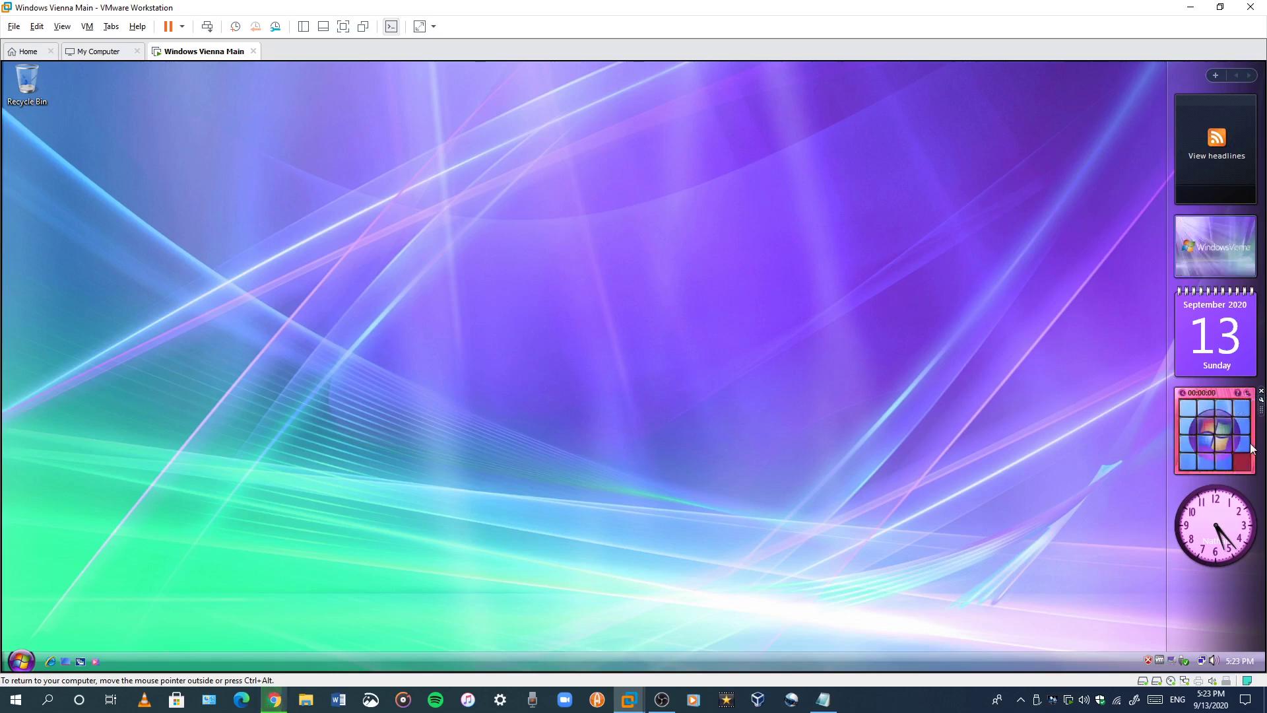
pyautogui.click(1247, 396)
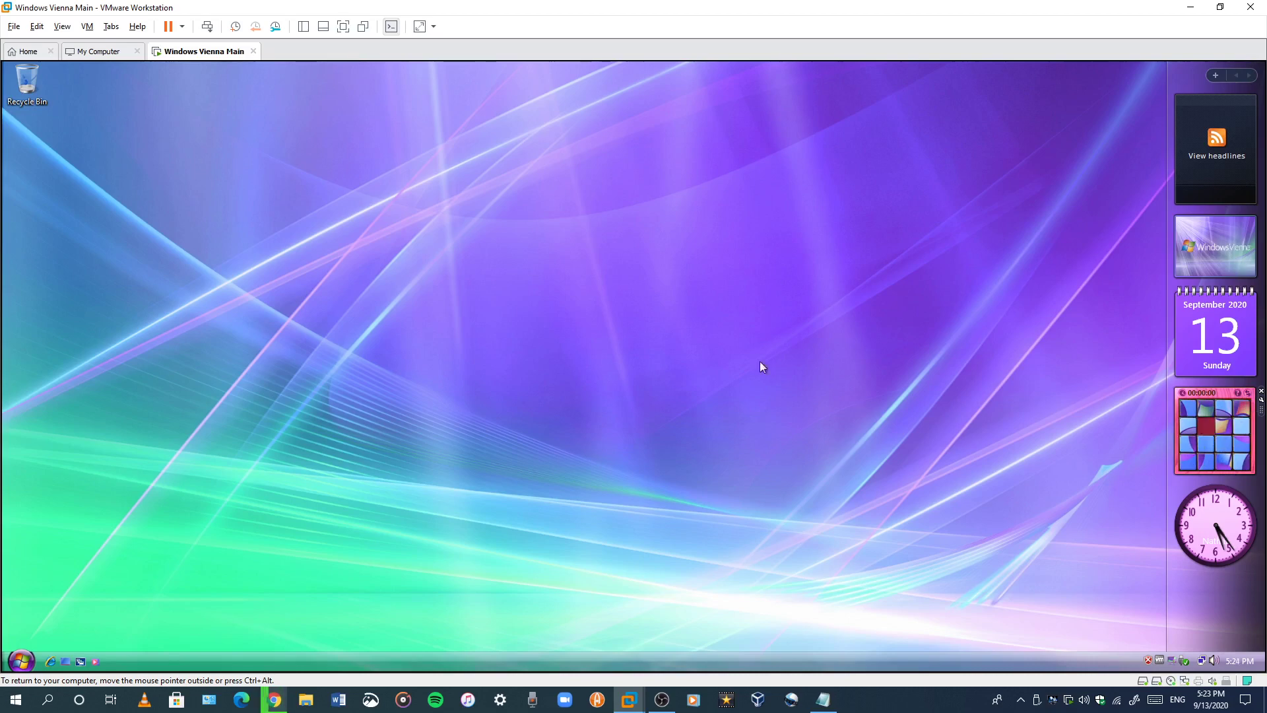
# Step: Look through the available desktop backgrounds in the personalization settings and close the window without changing the wallpaper
pyautogui.rightClick(331, 383)
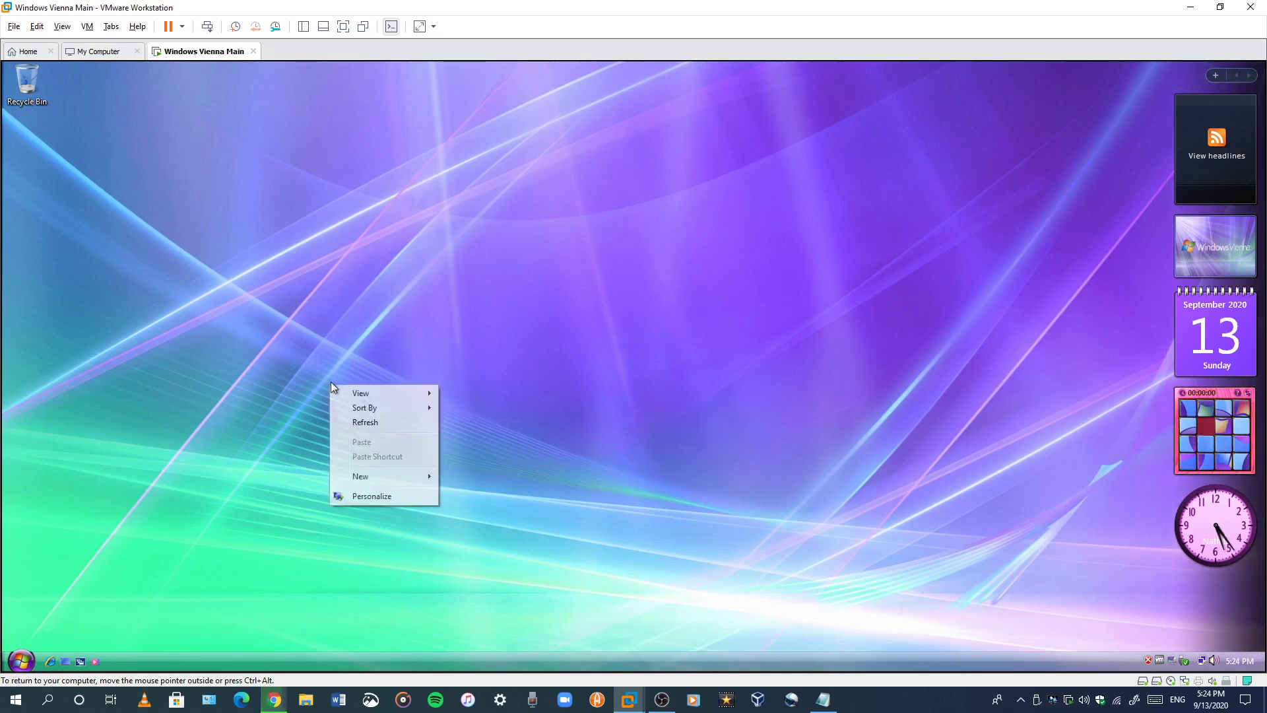
pyautogui.click(371, 492)
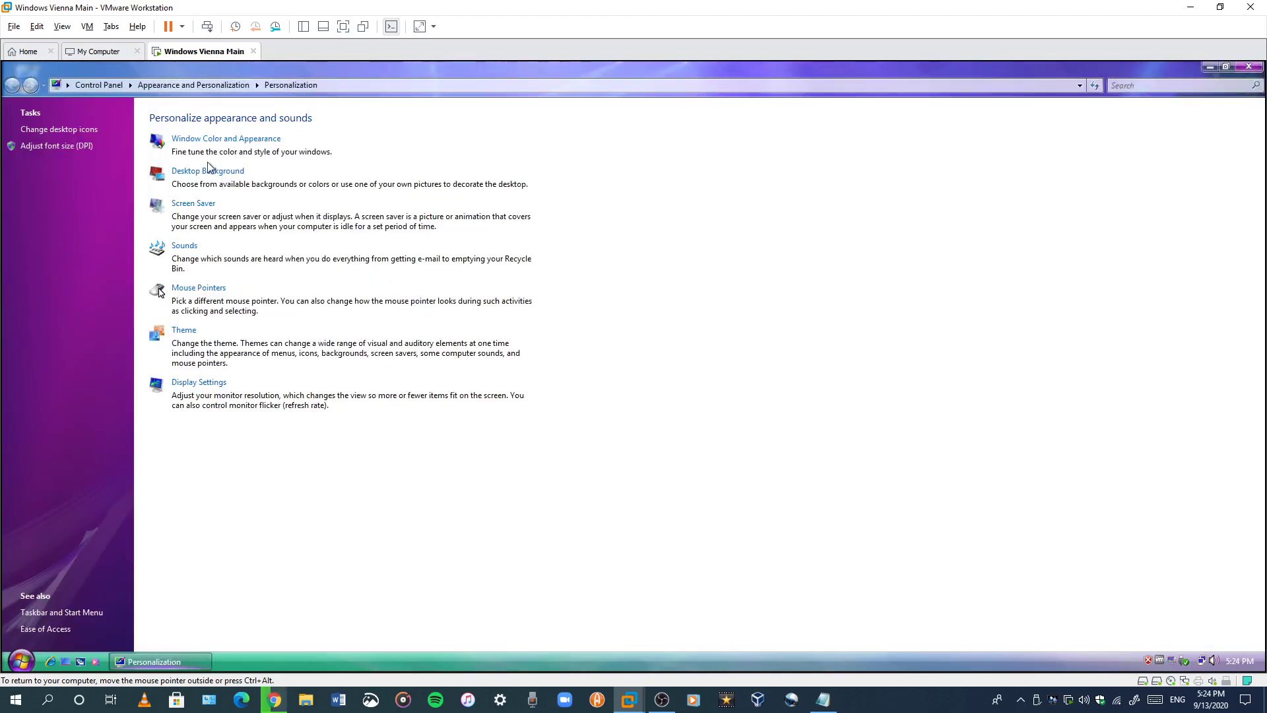
pyautogui.click(225, 171)
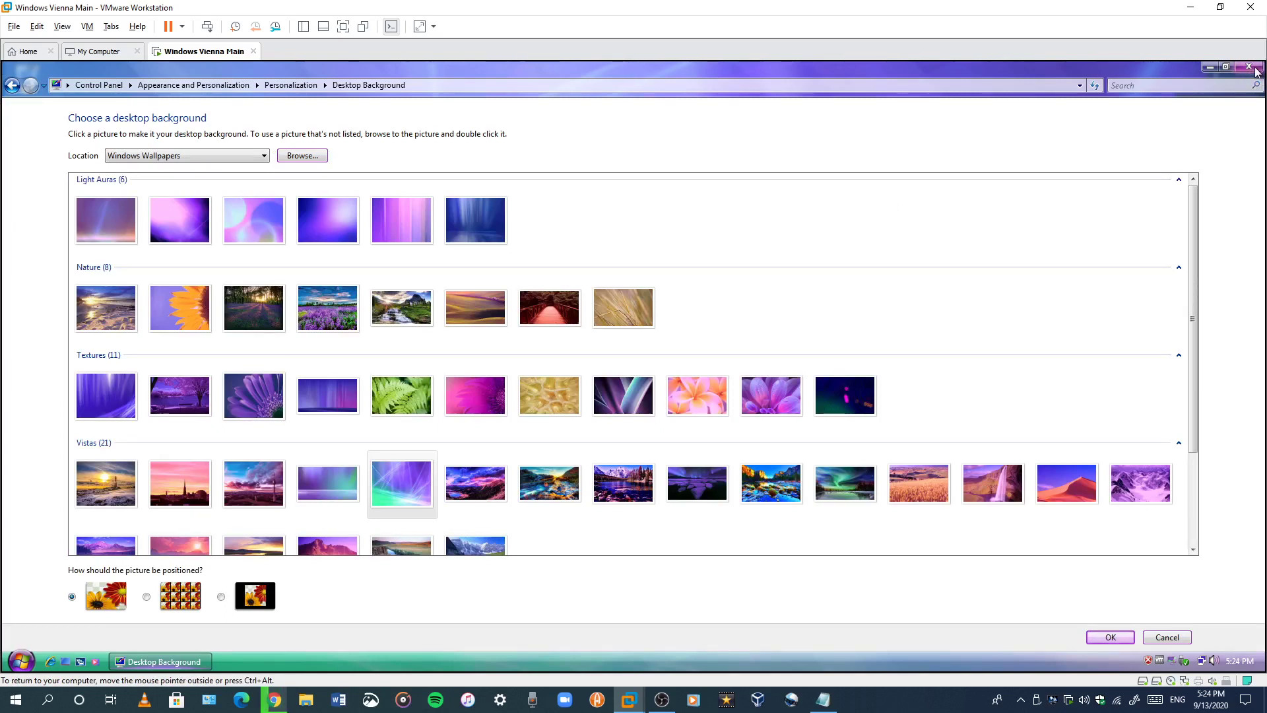
pyautogui.hotkey('alt', 'F4')
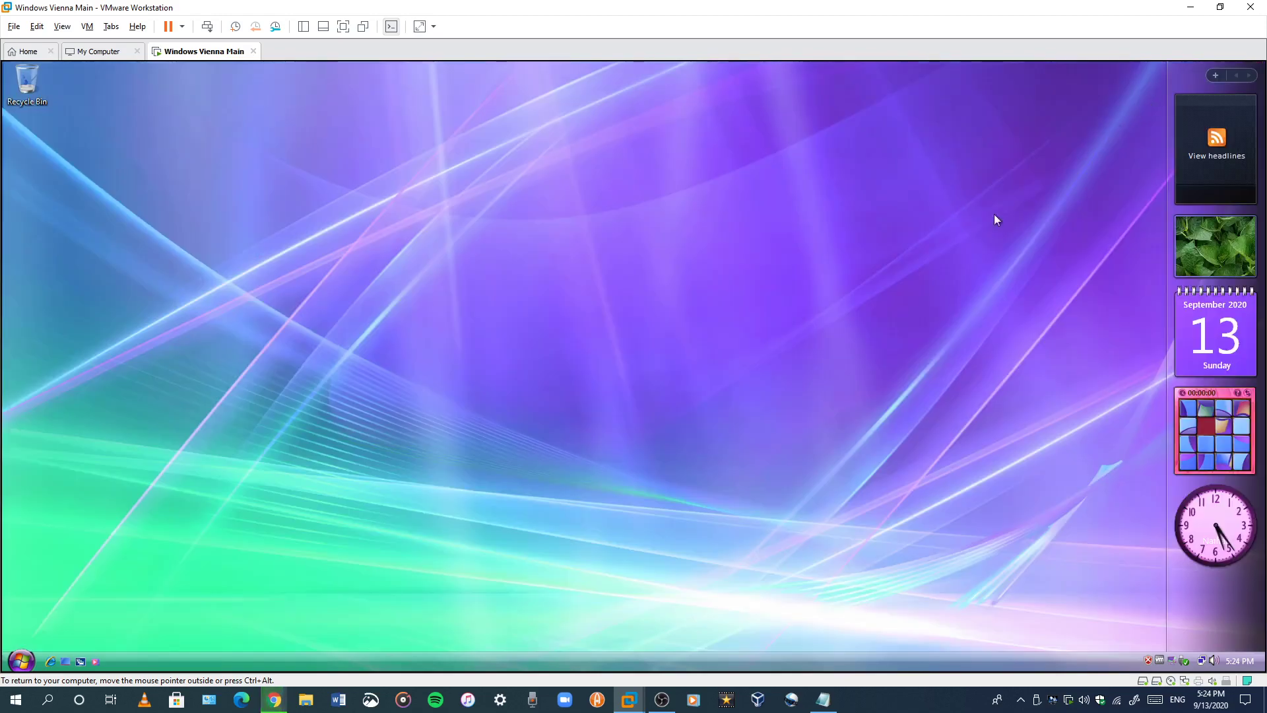
# Step: Check the Office download's progress in Chrome and copy the zipped Windows 7 Theme pack from the host onto the virtual machine's desktop
pyautogui.click(274, 699)
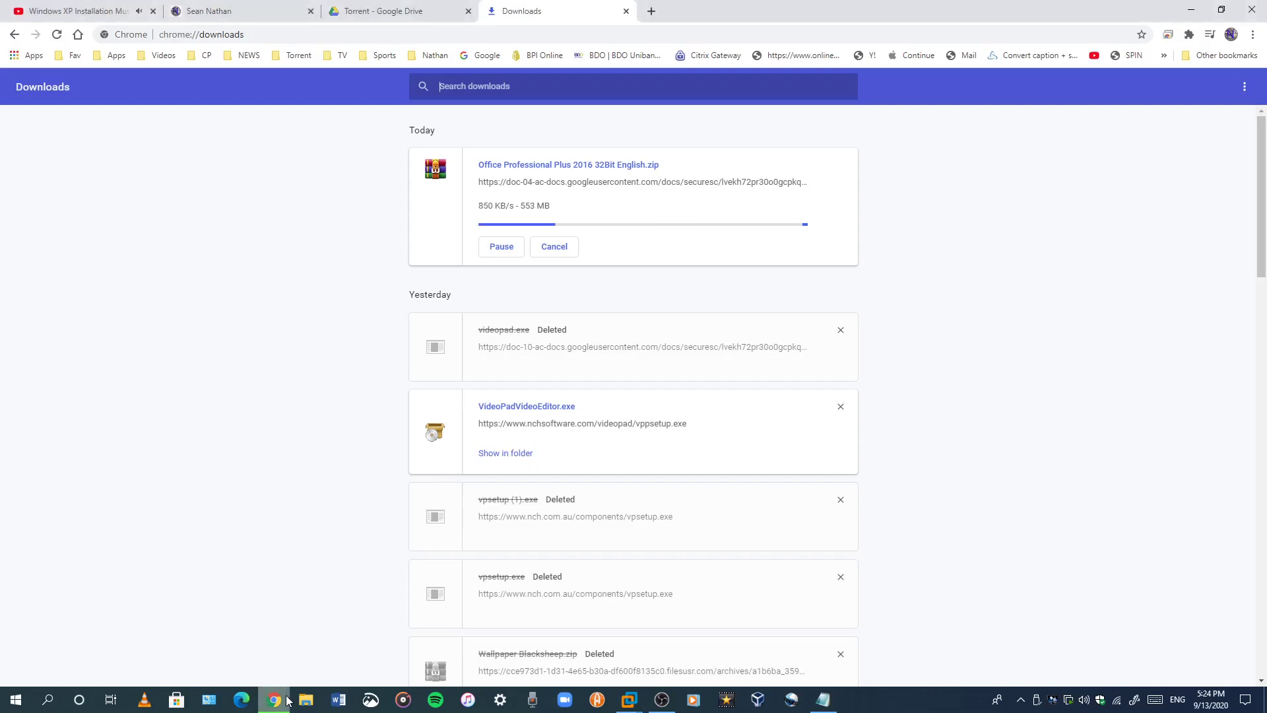
pyautogui.click(274, 700)
pyautogui.press('super+d')
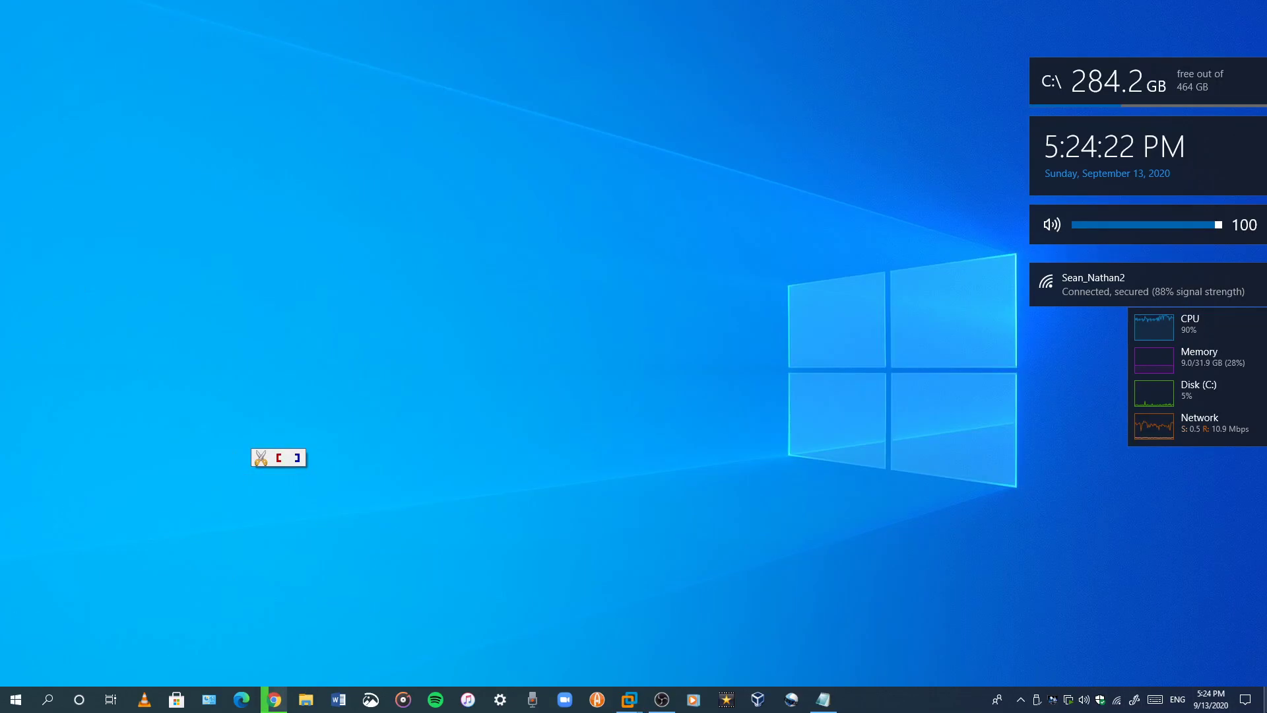
pyautogui.moveTo(435, 241); pyautogui.dragTo(9, 144)
pyautogui.moveTo(29, 154); pyautogui.dragTo(29, 154)
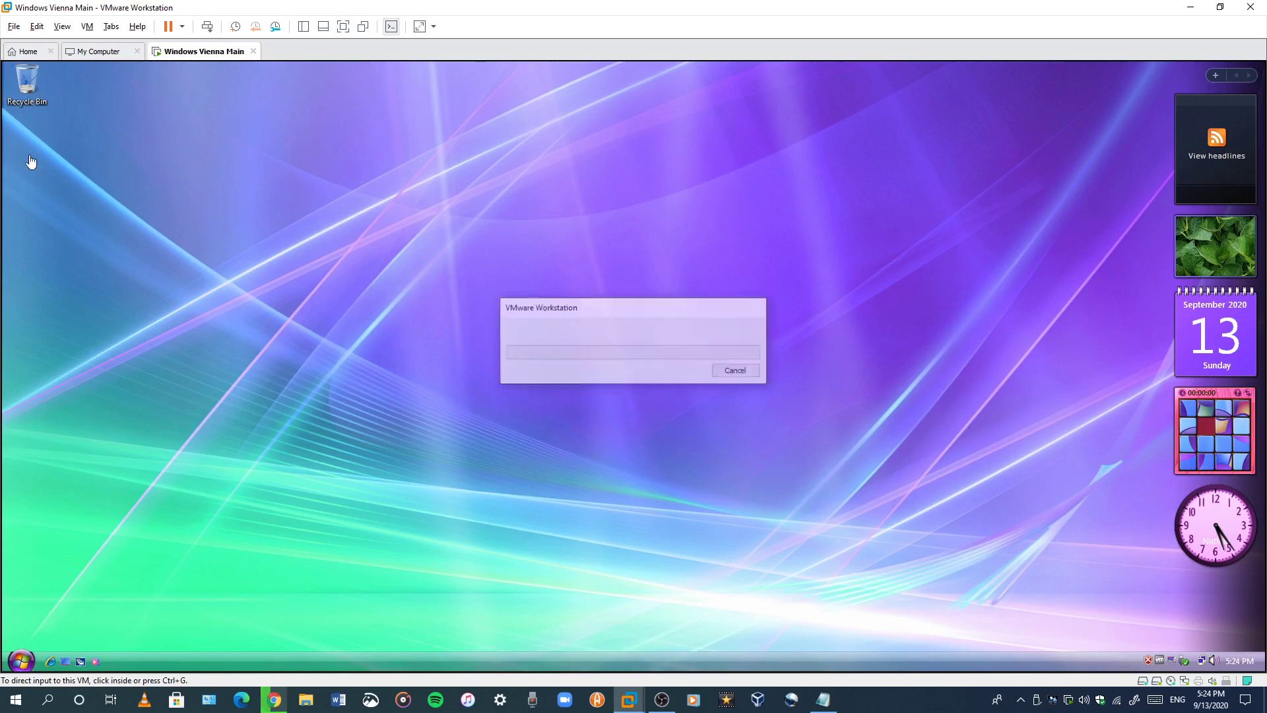
# Step: Try to open the THEMEPACK file inside the zipped Windows 7 Theme pack, dismiss the prompt, and close the folder window
pyautogui.doubleClick(35, 164)
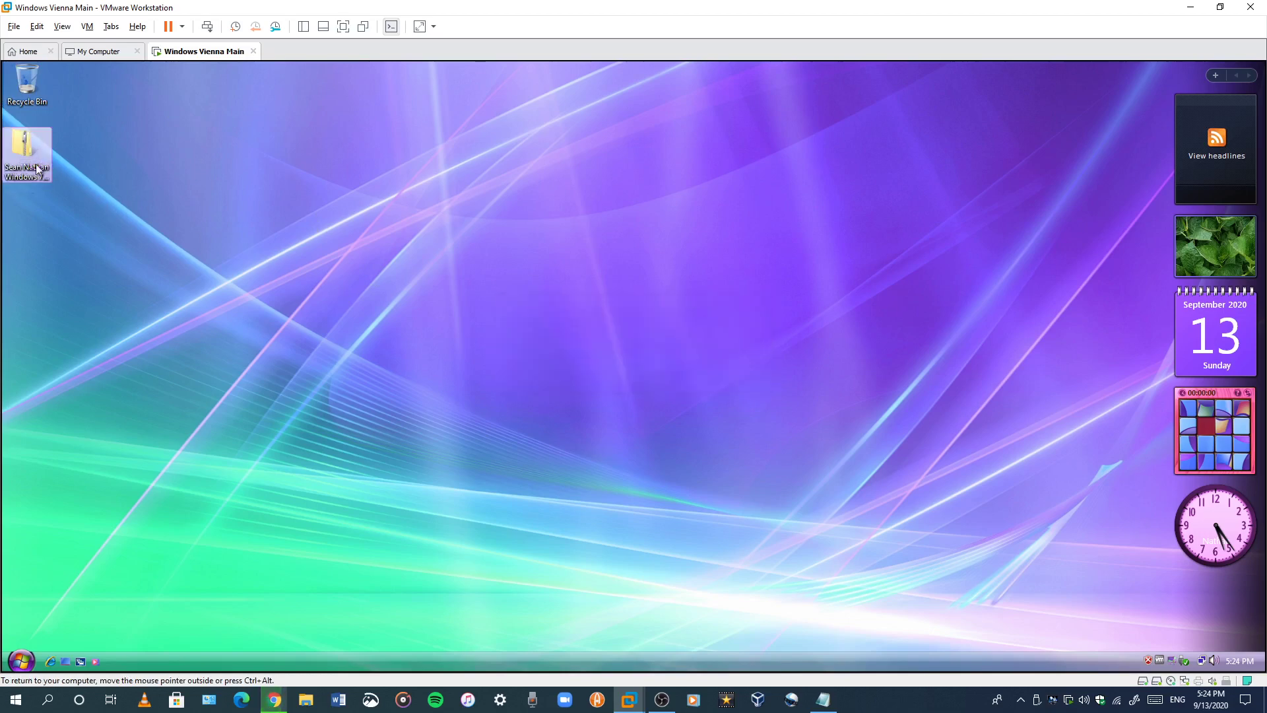
pyautogui.doubleClick(278, 161)
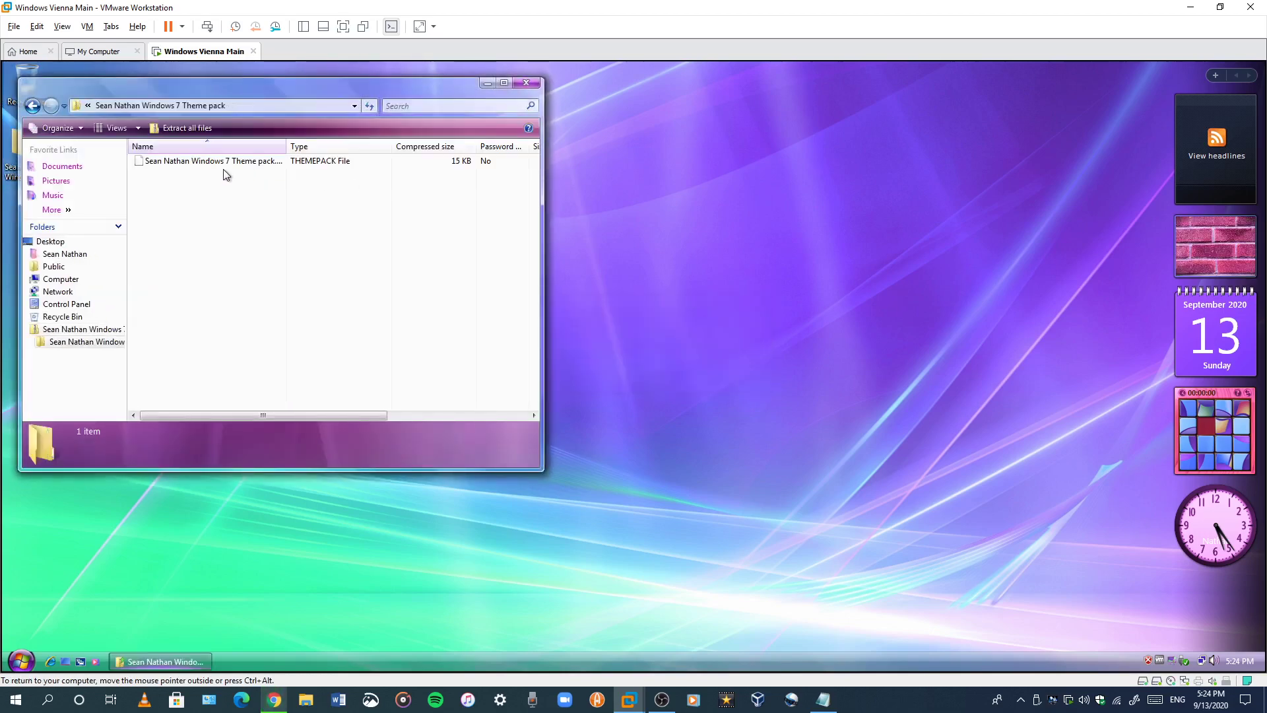
pyautogui.click(221, 160)
pyautogui.doubleClick(221, 161)
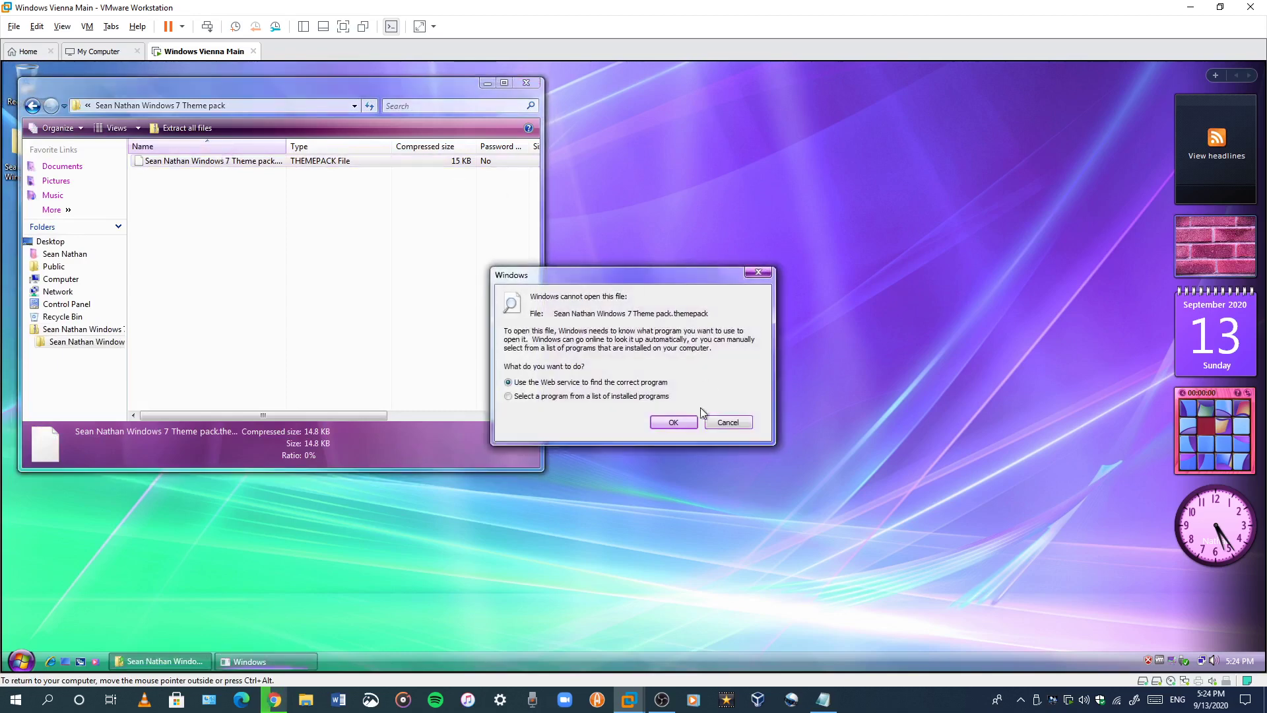
pyautogui.click(759, 272)
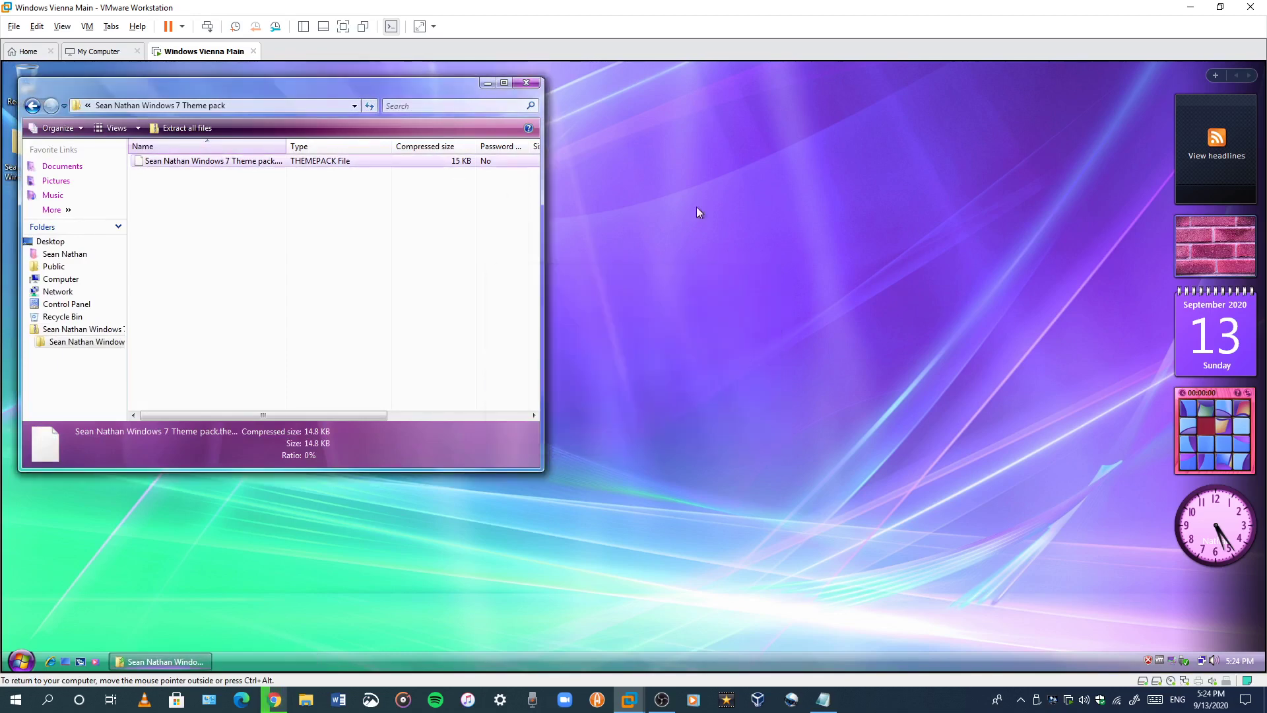
pyautogui.click(526, 84)
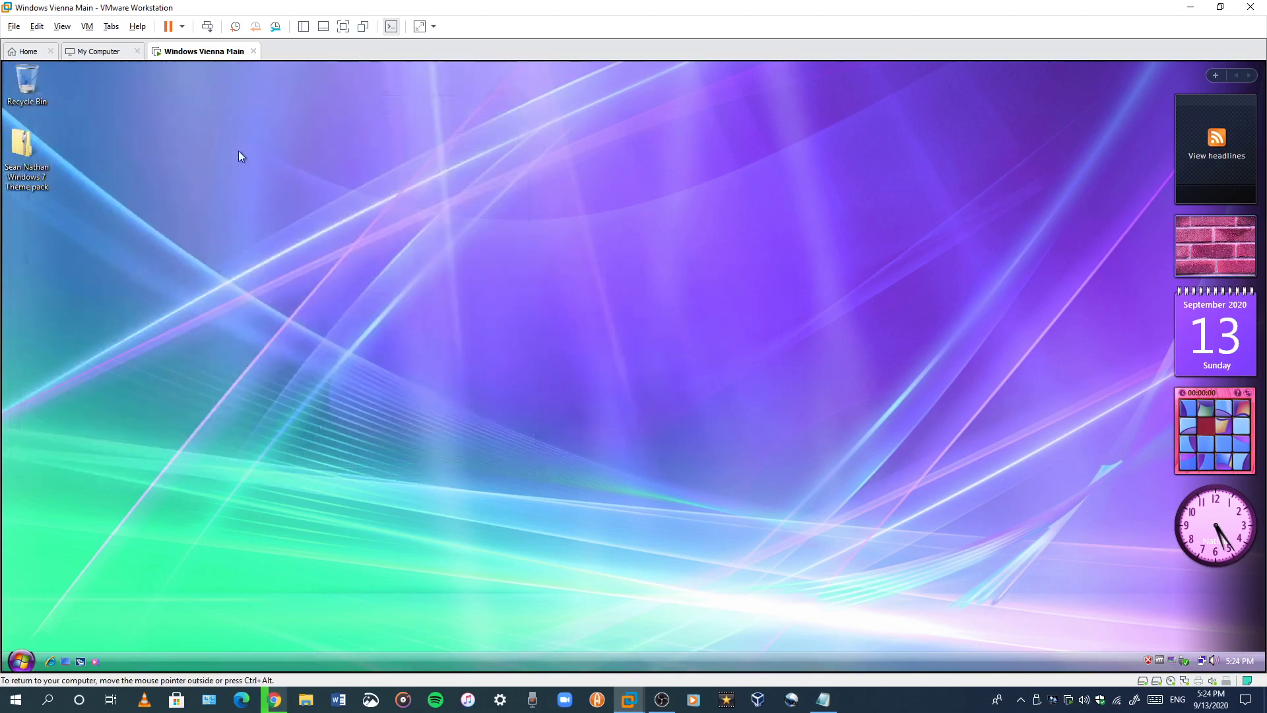
# Step: Extract the zipped Windows 7 Theme pack to a desktop folder with showing extracted files when complete turned off
pyautogui.rightClick(33, 163)
pyautogui.click(85, 208)
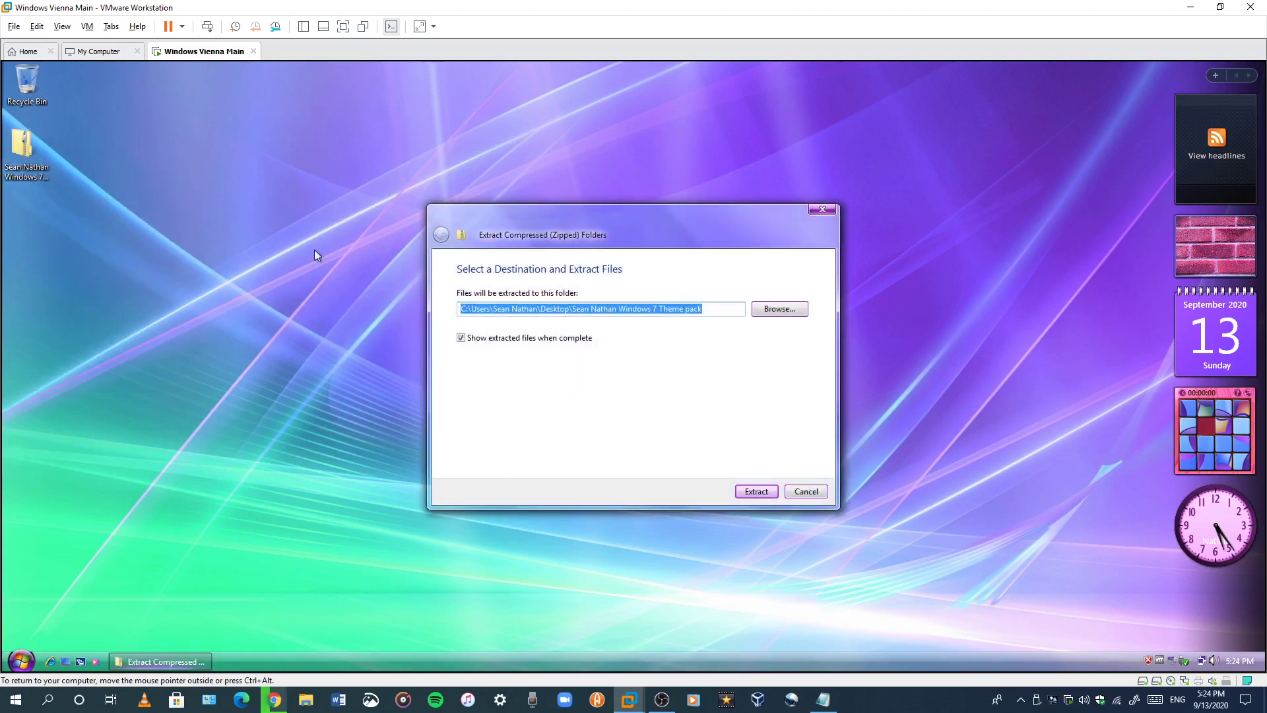
pyautogui.click(543, 338)
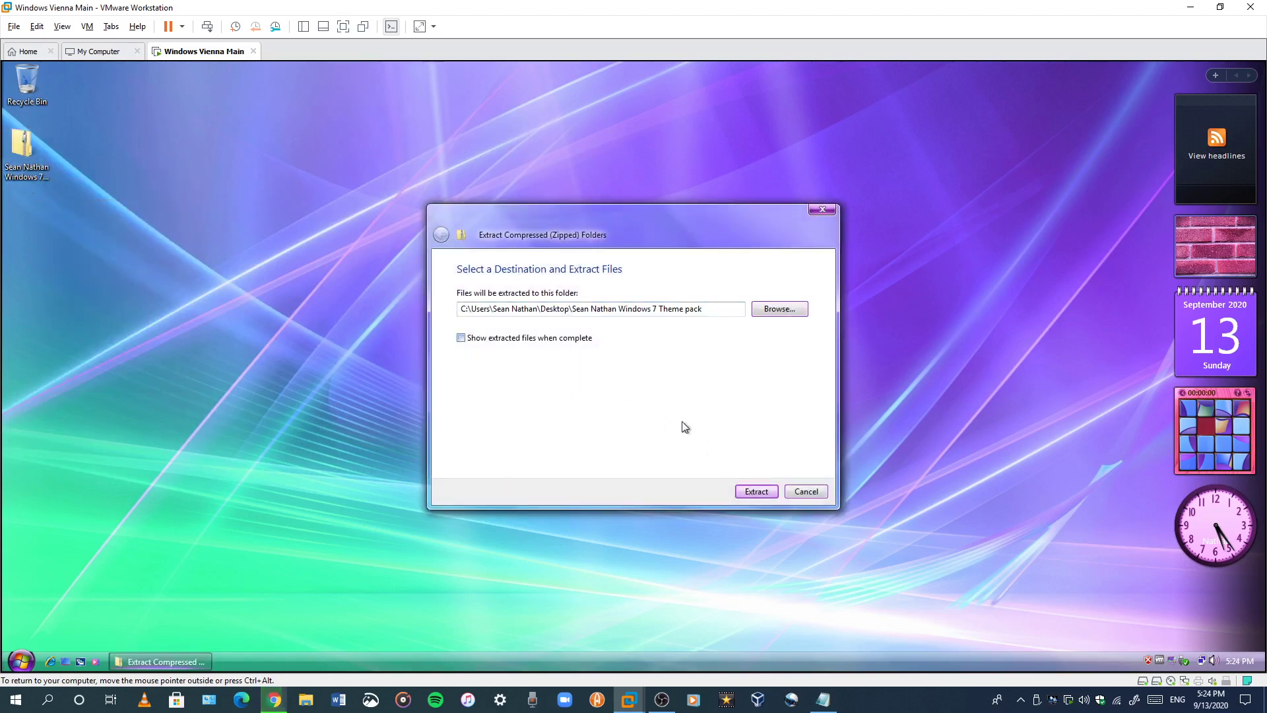
pyautogui.click(756, 491)
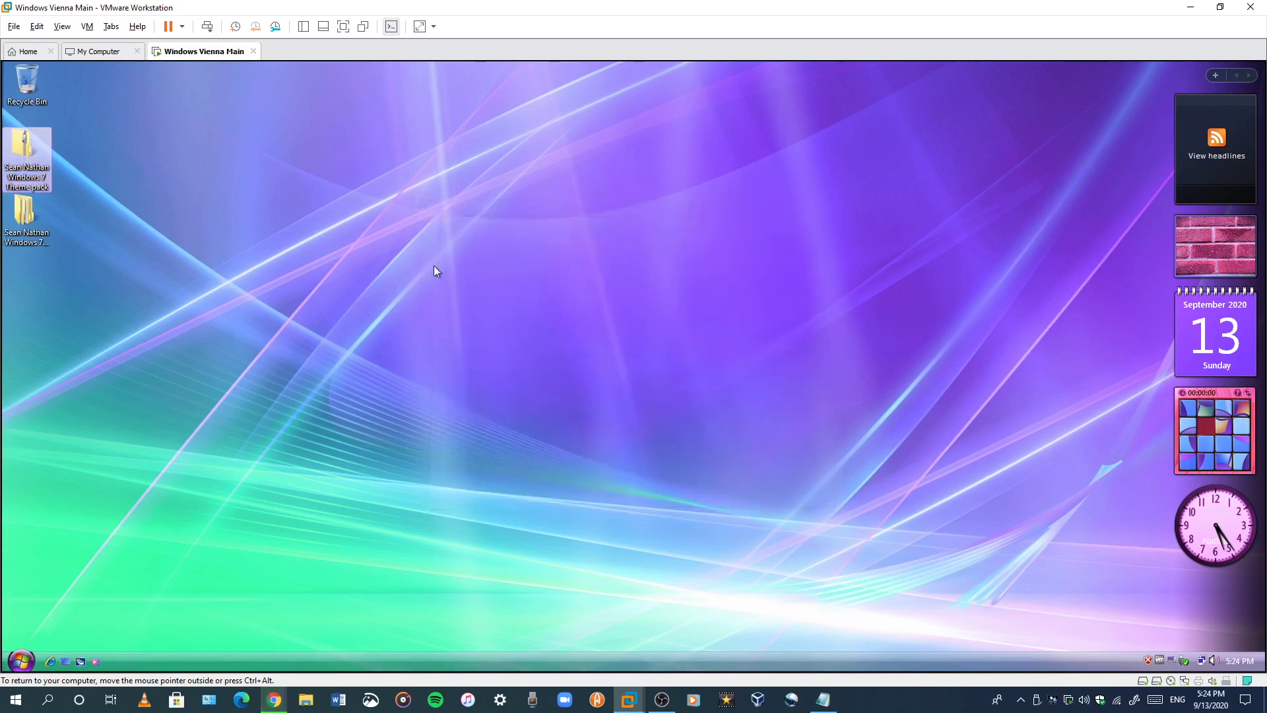
# Step: Permanently delete the zipped Windows 7 Theme pack through the Recycle Bin and move the extracted folder directly beneath the bin
pyautogui.moveTo(44, 171); pyautogui.dragTo(37, 96)
pyautogui.rightClick(36, 93)
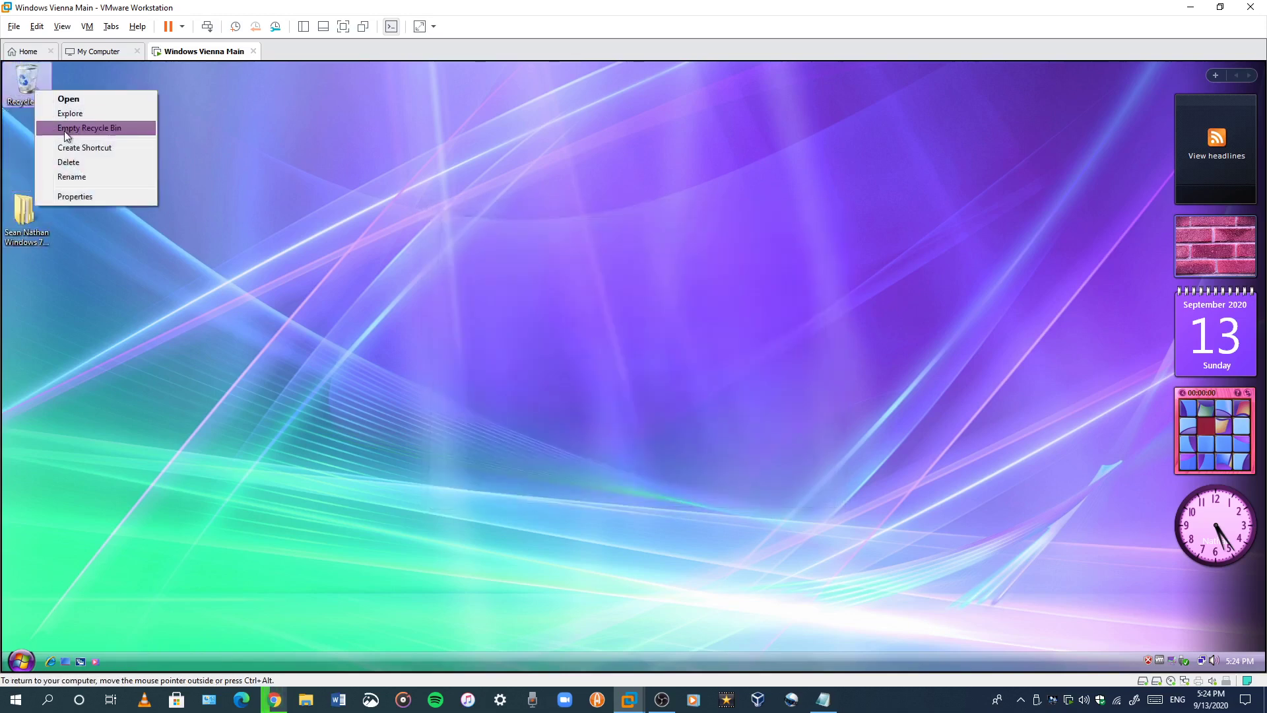
pyautogui.click(99, 127)
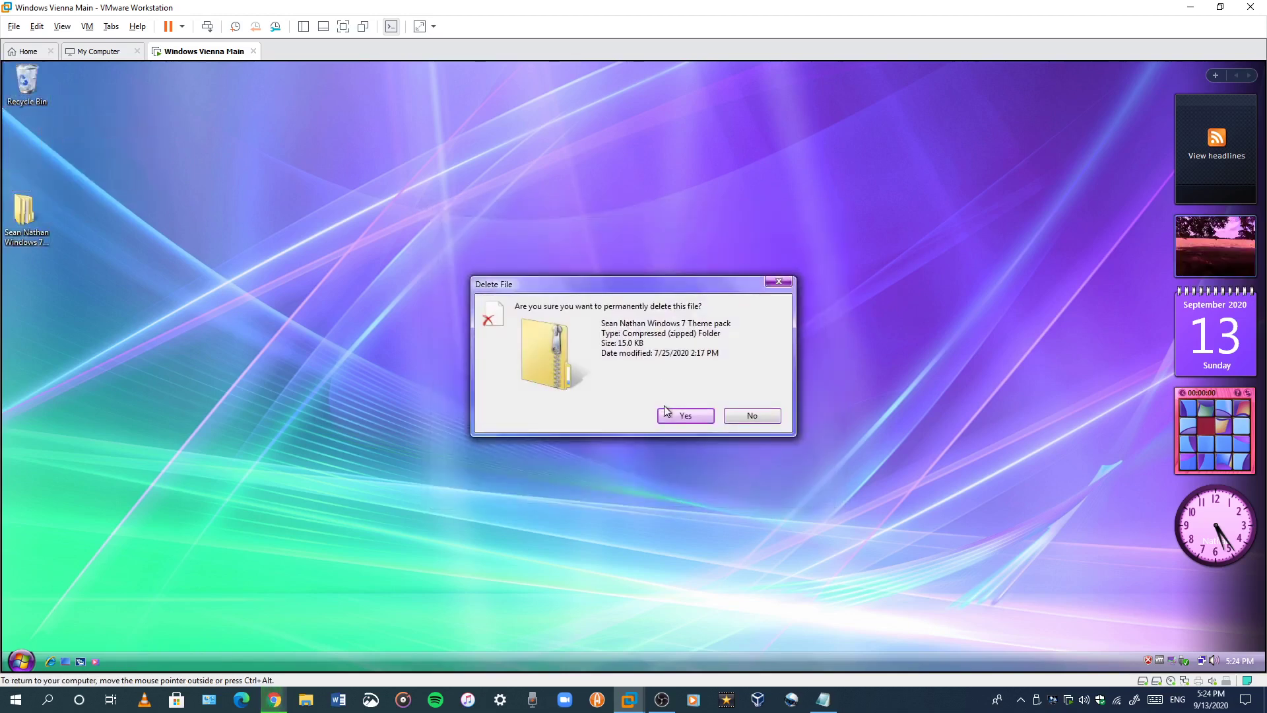
pyautogui.click(661, 410)
pyautogui.moveTo(29, 228); pyautogui.dragTo(44, 165)
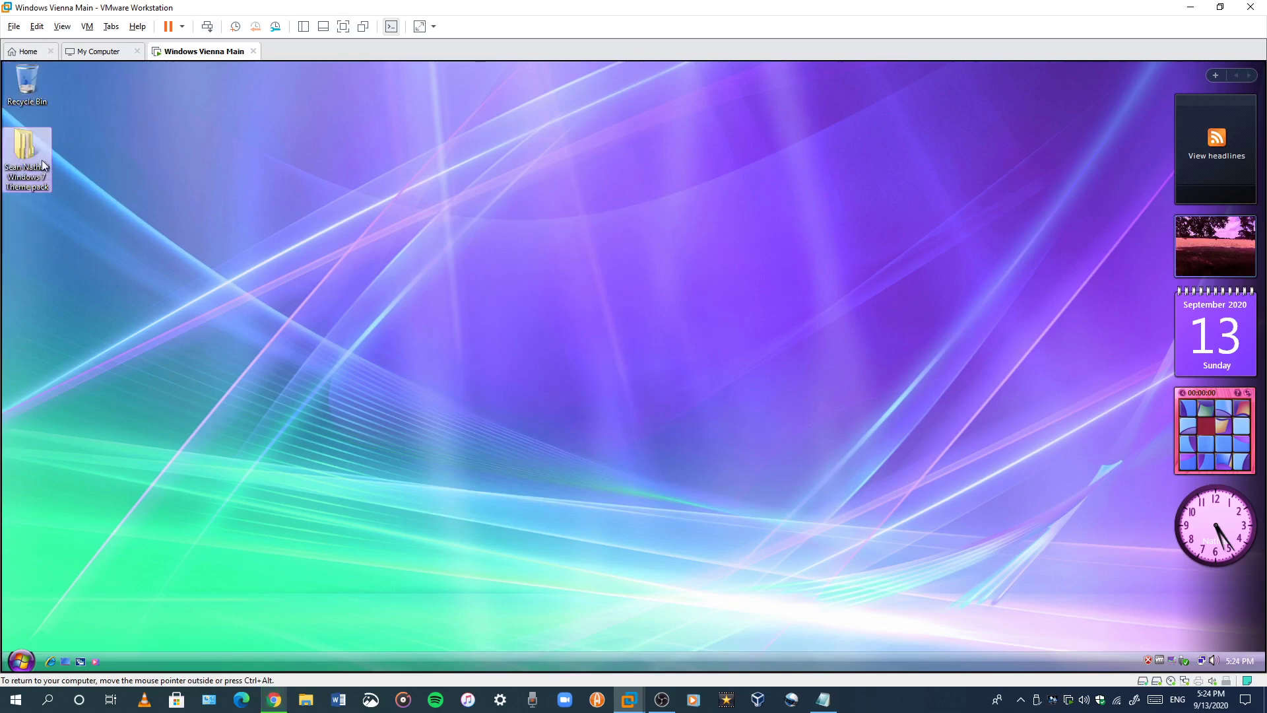
# Step: Try to open the THEMEPACK file in the extracted folder, using the Web service to find the correct program
pyautogui.doubleClick(33, 160)
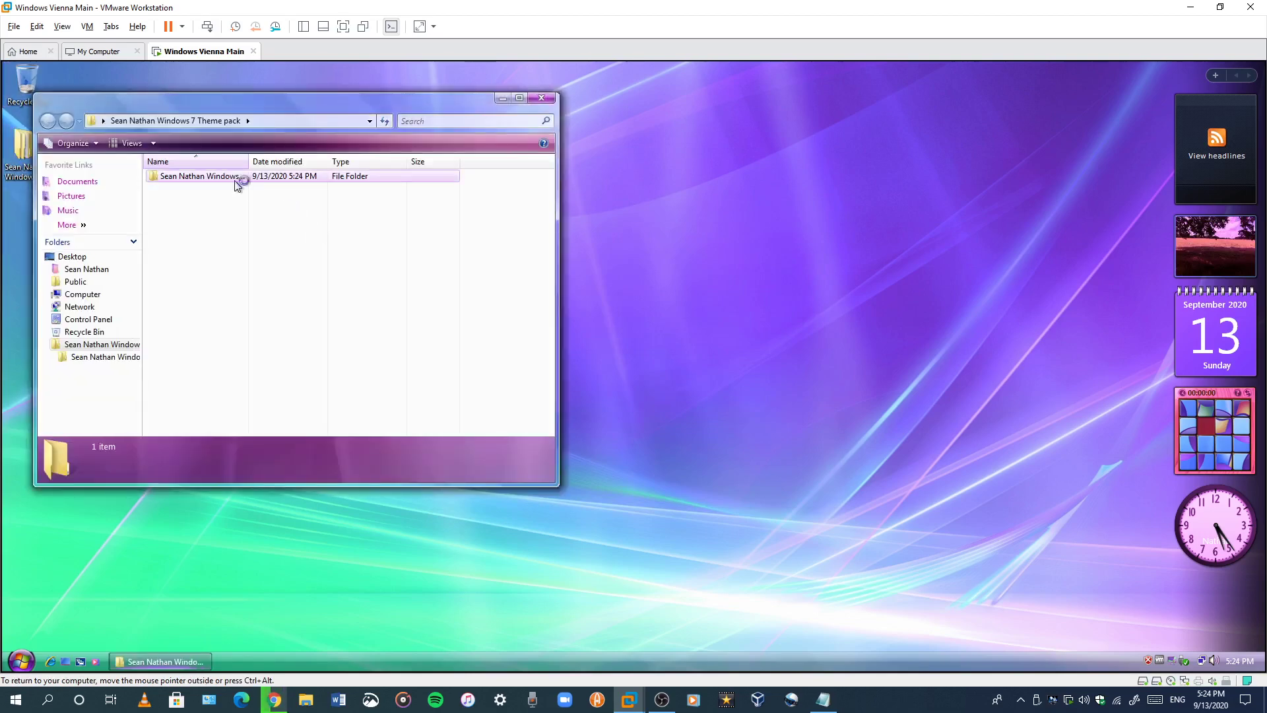
pyautogui.doubleClick(234, 177)
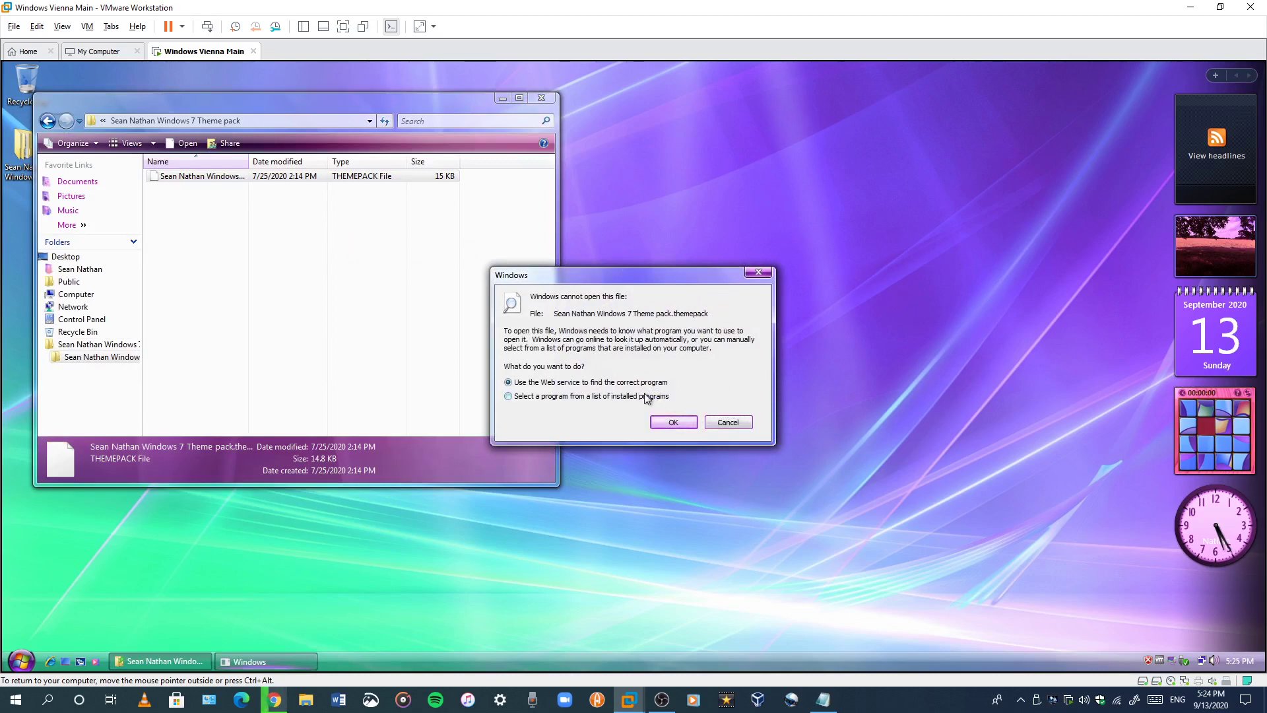
pyautogui.click(671, 421)
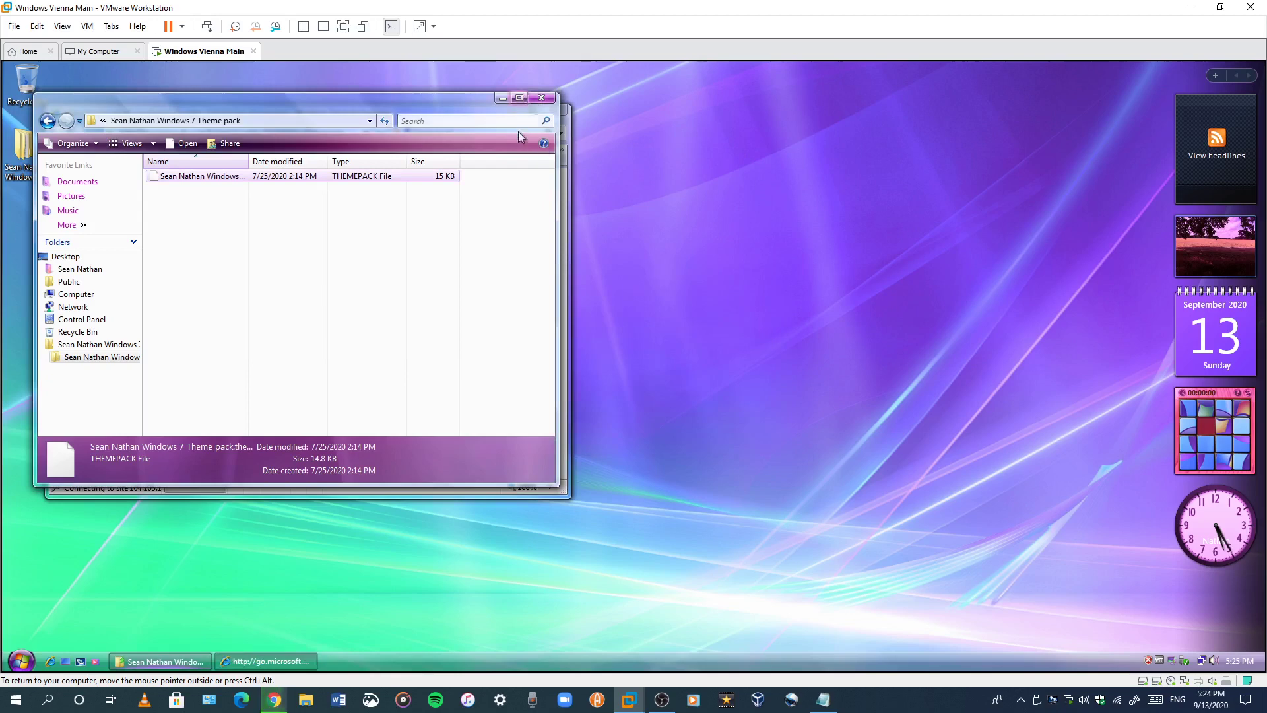
# Step: Close the Internet Explorer lookup window and check the actions available for the THEMEPACK file
pyautogui.click(566, 151)
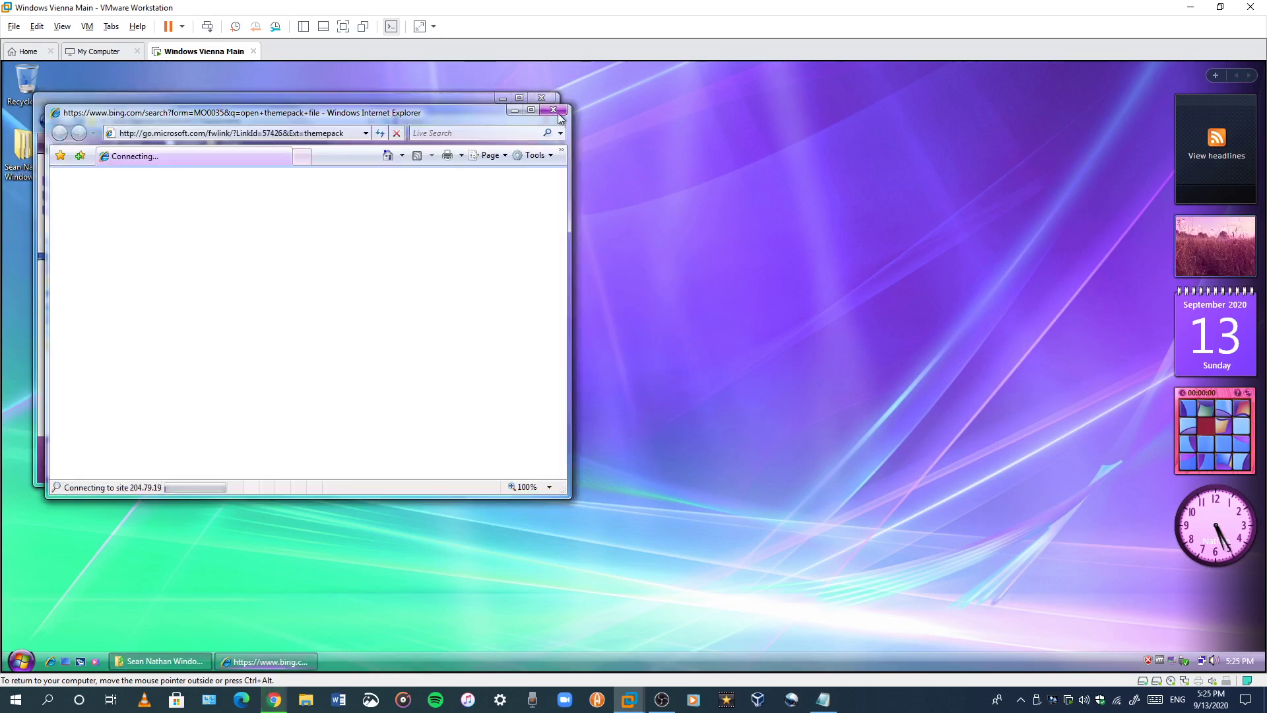
pyautogui.click(558, 114)
pyautogui.rightClick(311, 182)
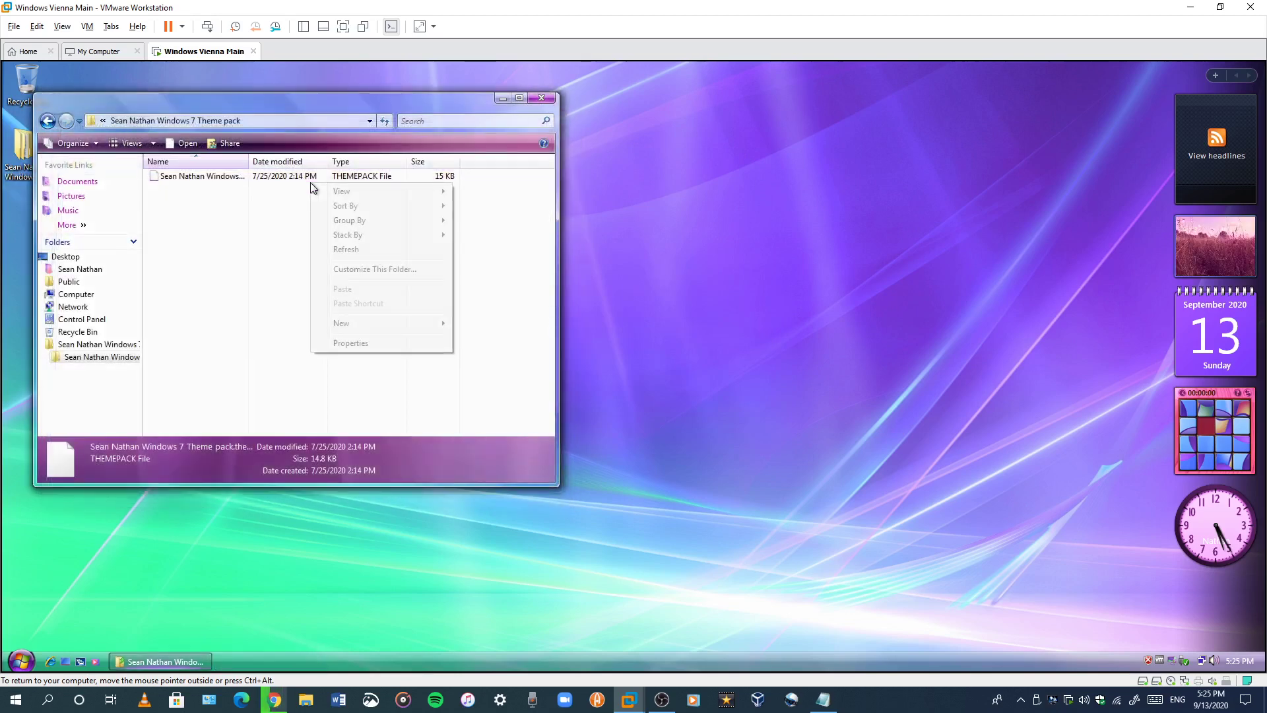
pyautogui.rightClick(272, 178)
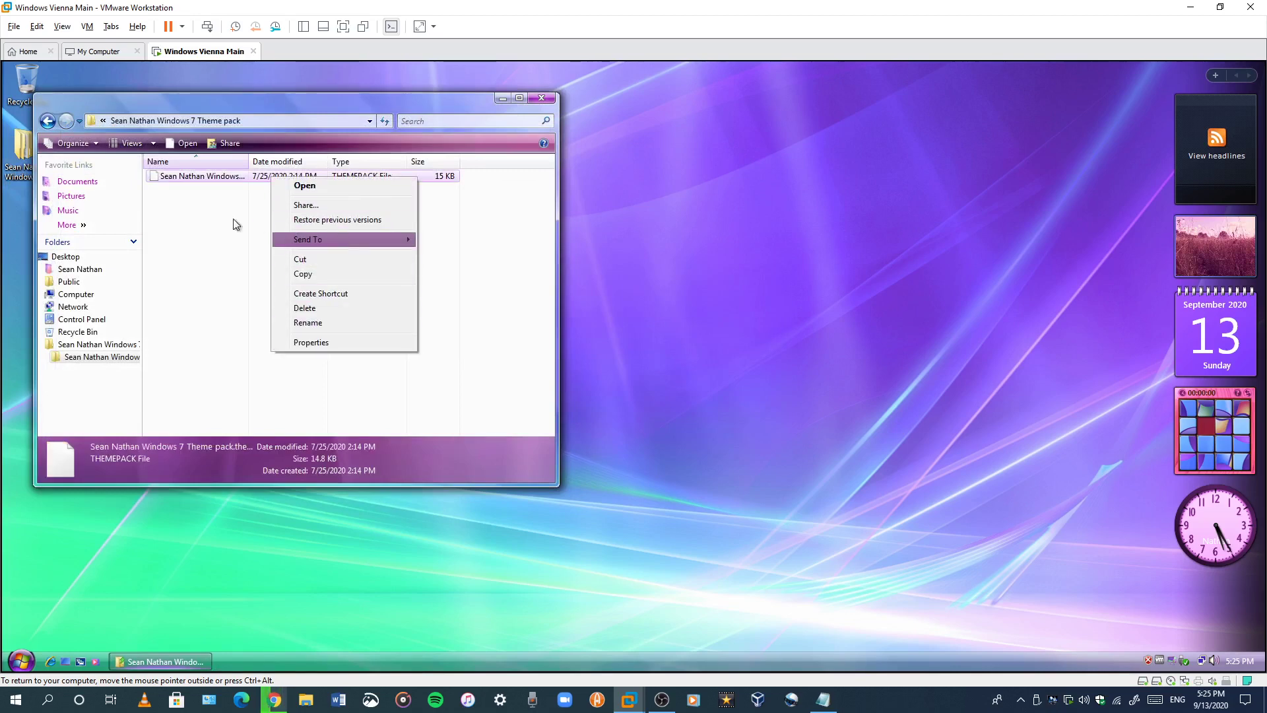
# Step: Open the extracted THEMEPACK file with Notepad chosen from the list of installed programs, and close Notepad
pyautogui.click(164, 180)
pyautogui.doubleClick(164, 180)
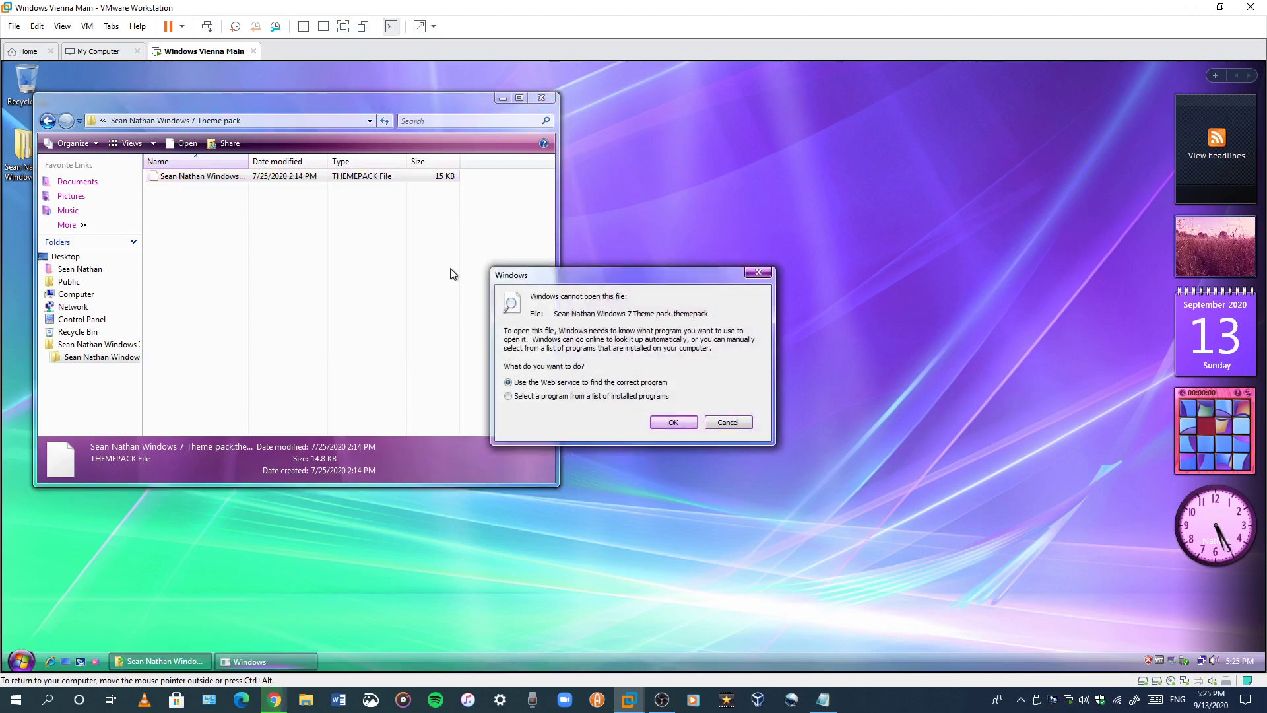
pyautogui.click(657, 420)
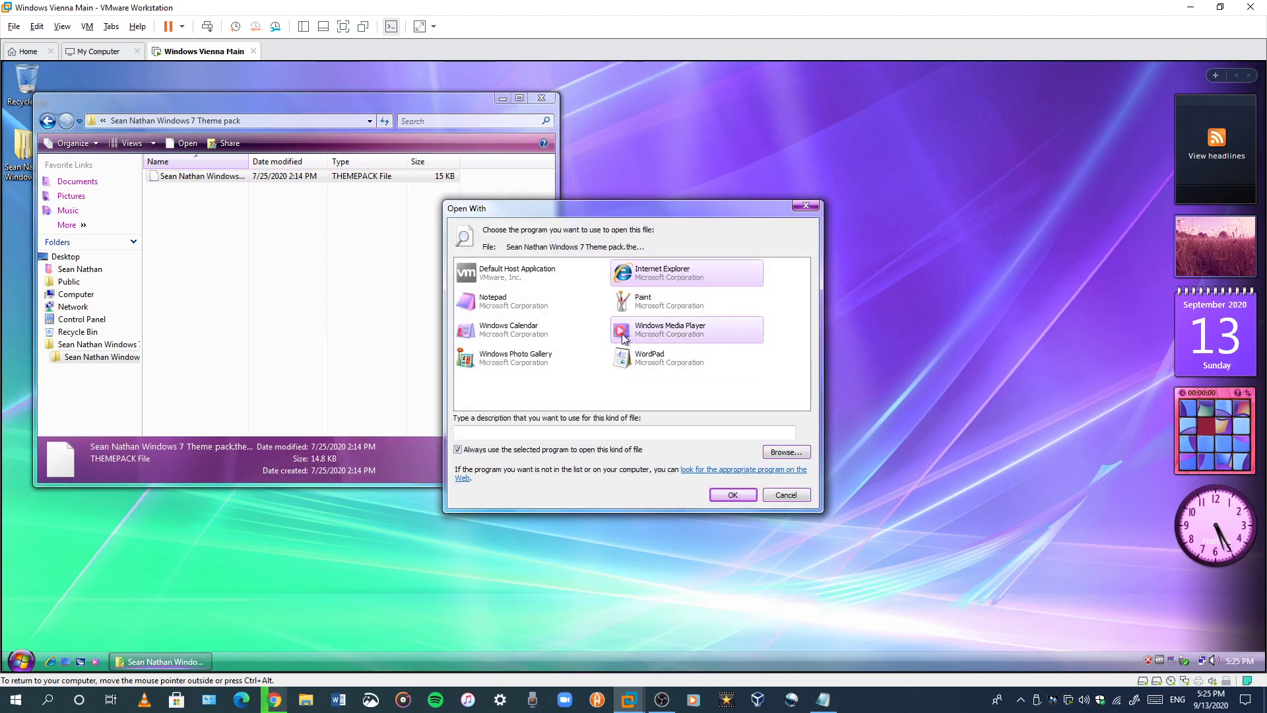
pyautogui.click(571, 318)
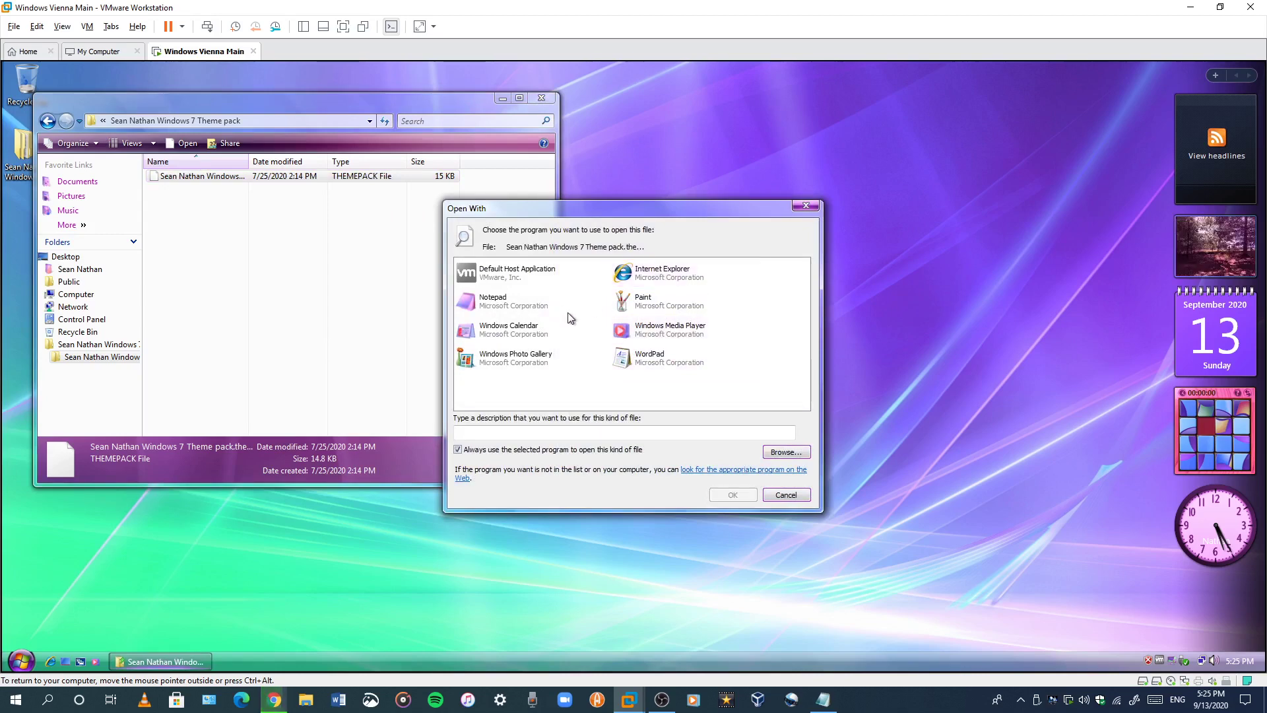
pyautogui.click(525, 307)
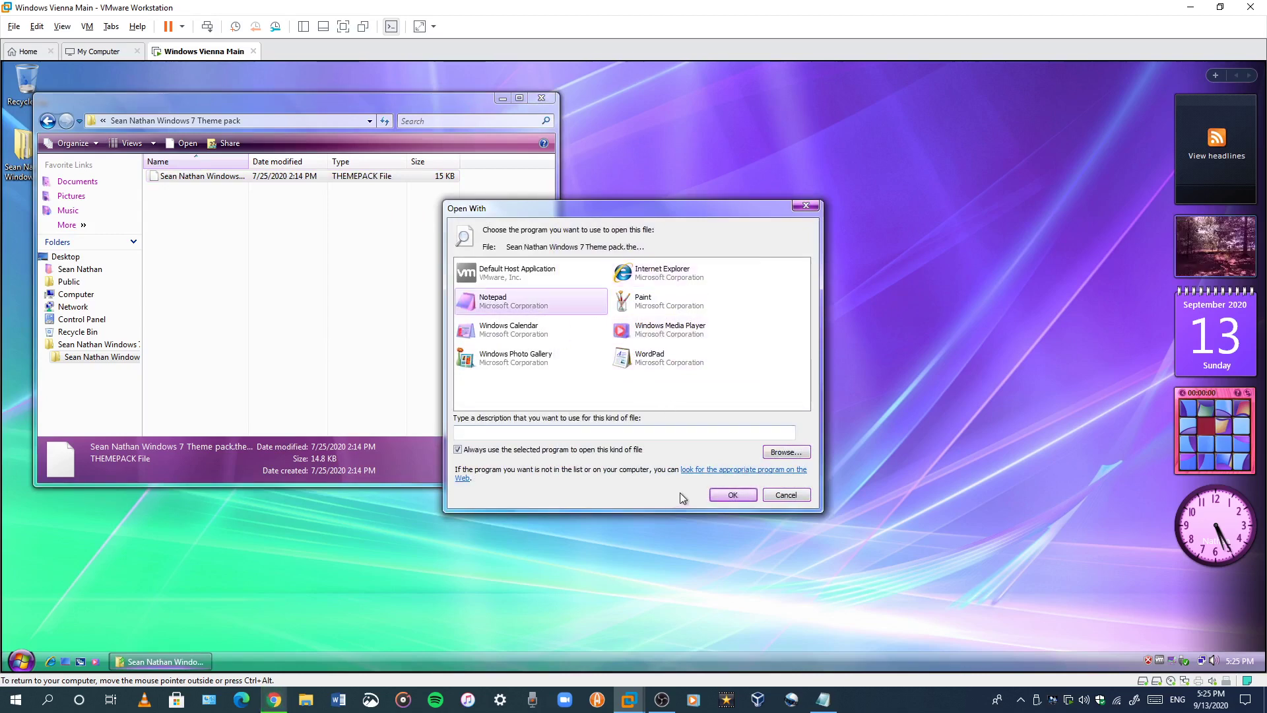
pyautogui.click(729, 495)
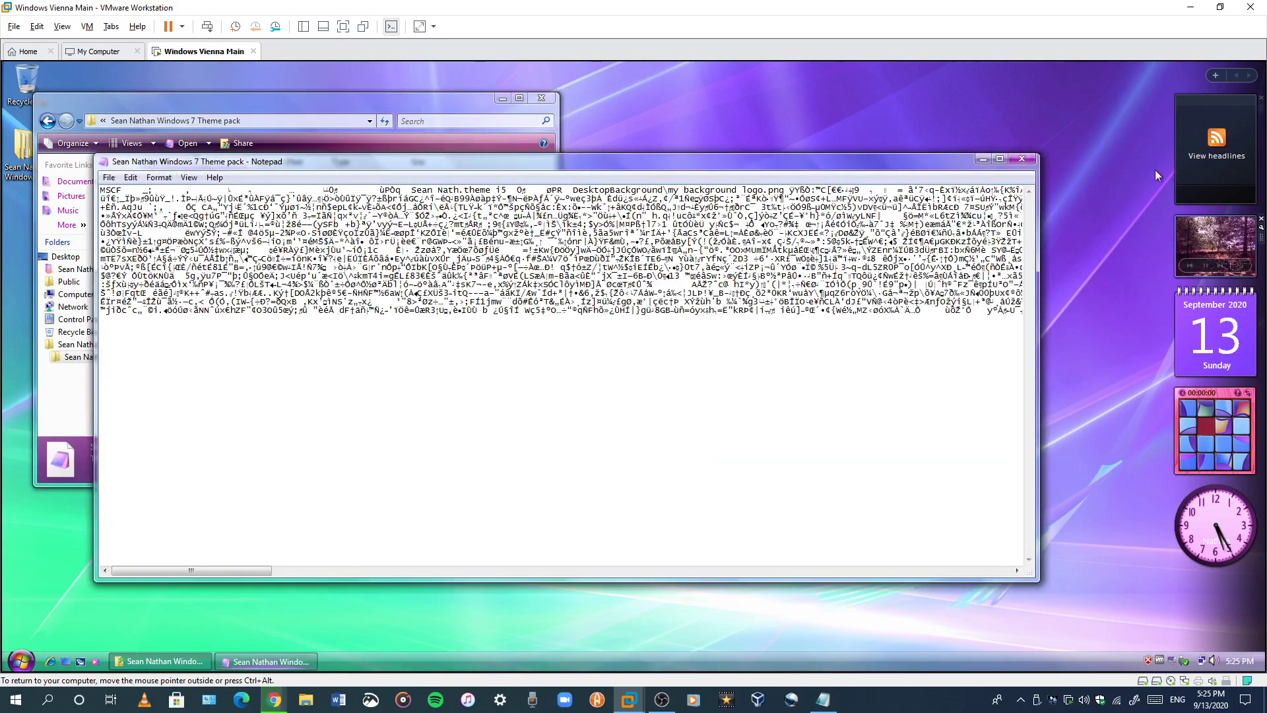
pyautogui.click(1019, 163)
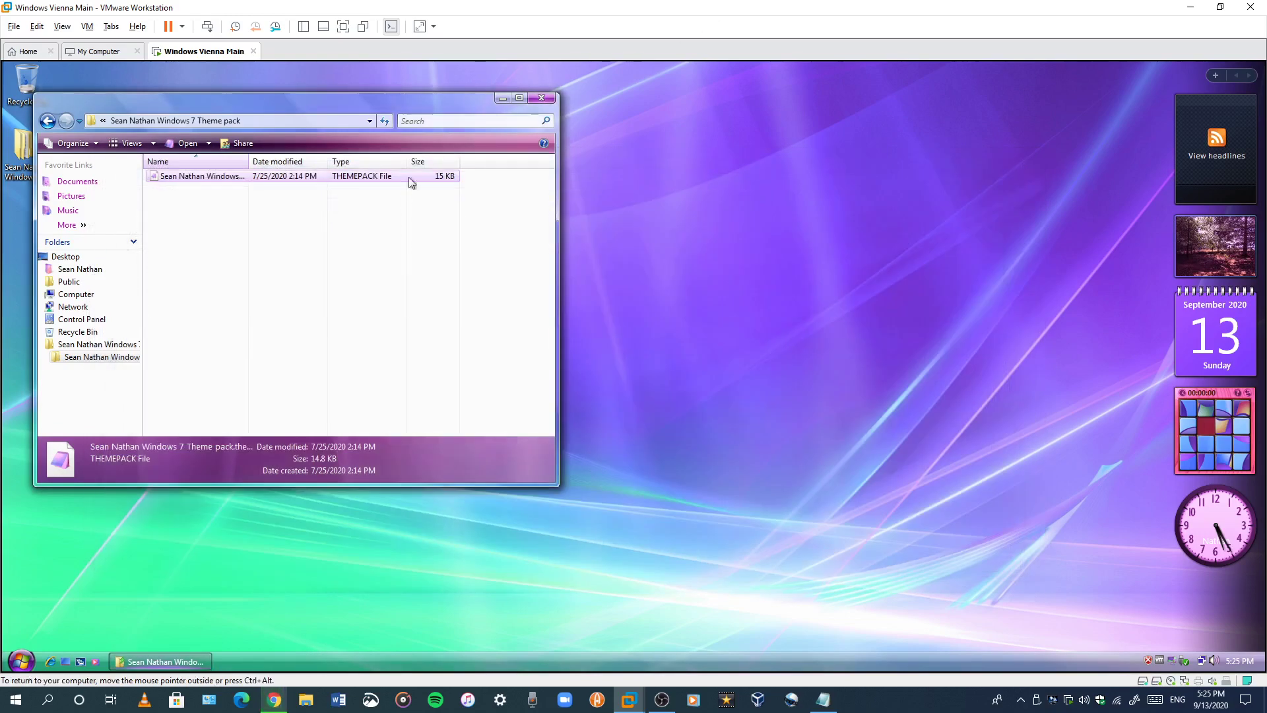
pyautogui.rightClick(359, 179)
pyautogui.rightClick(687, 277)
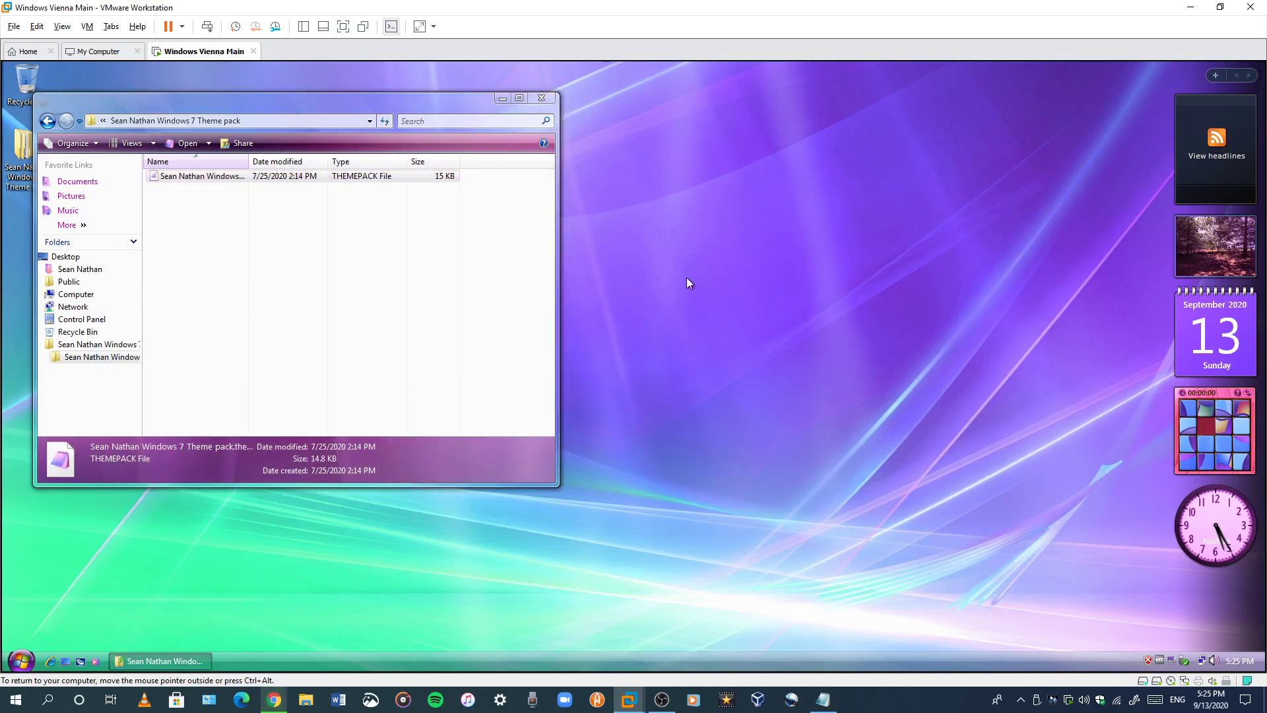
pyautogui.click(730, 400)
pyautogui.rightClick(643, 307)
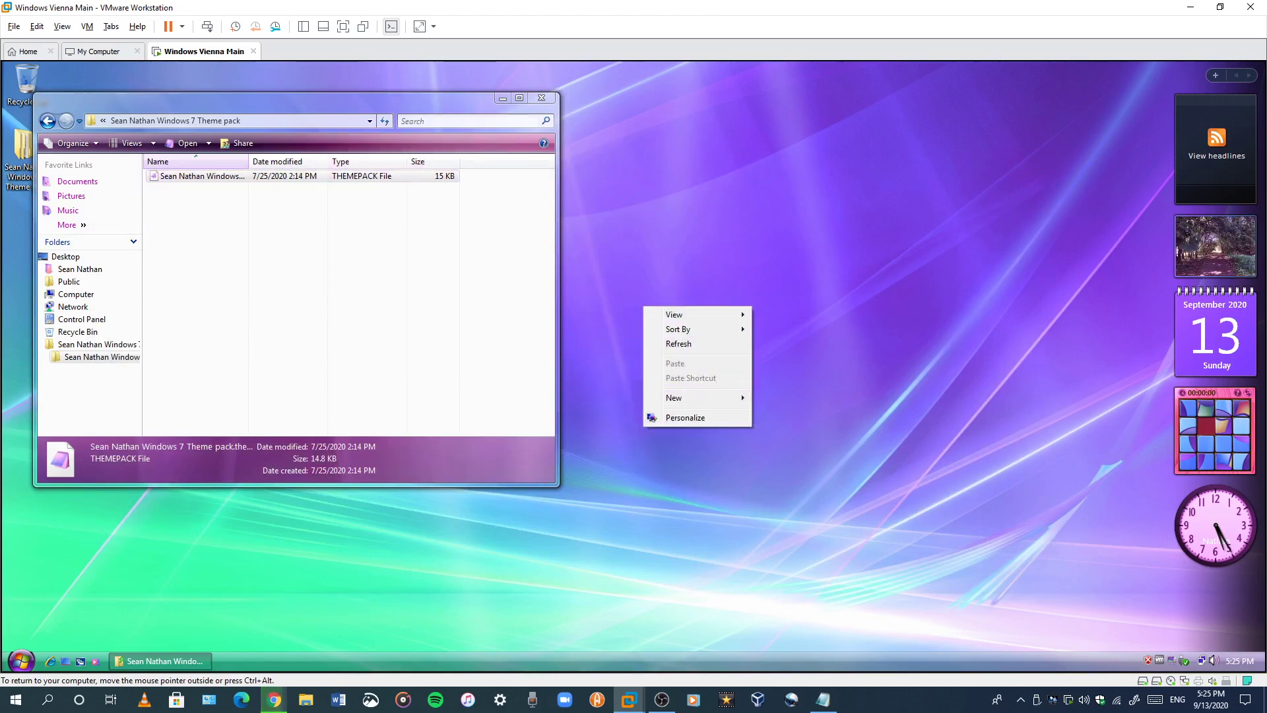
# Step: Close the folder window, and permanently delete the extracted theme pack folder by moving it to the Recycle Bin and emptying the bin
pyautogui.click(389, 124)
pyautogui.hotkey('alt', 'F4')
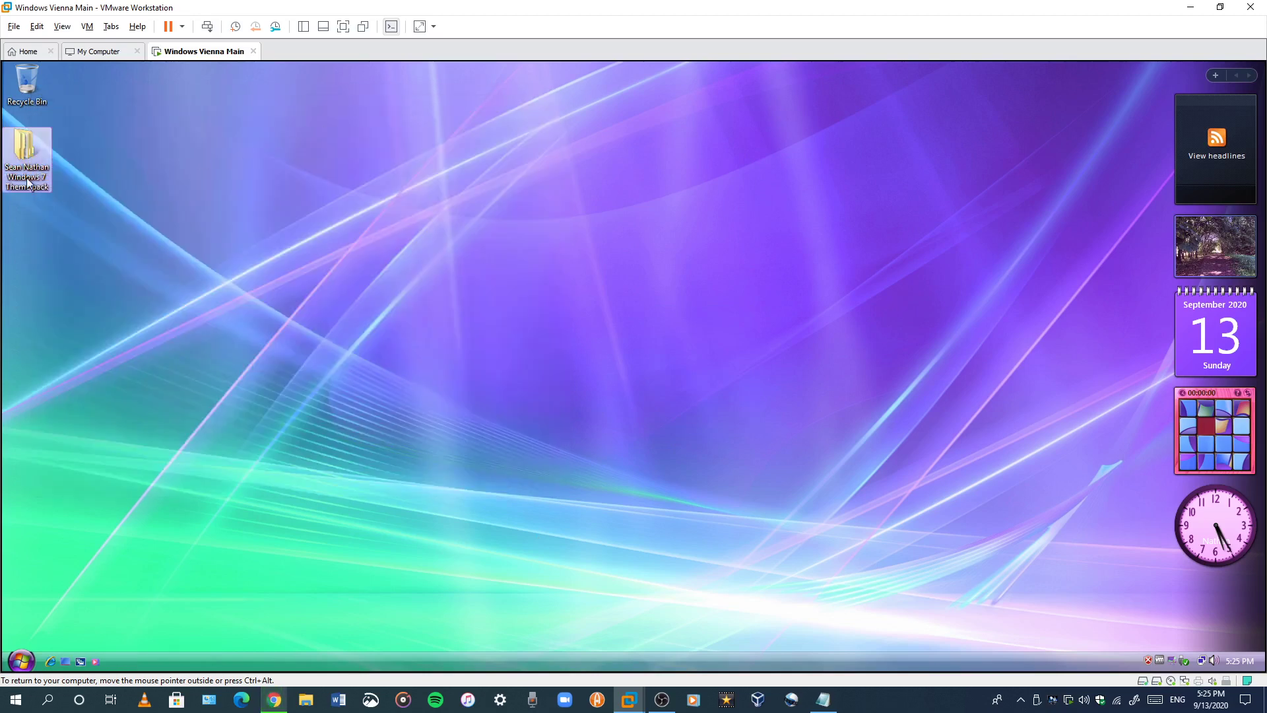
pyautogui.moveTo(28, 187); pyautogui.dragTo(27, 85)
pyautogui.rightClick(28, 94)
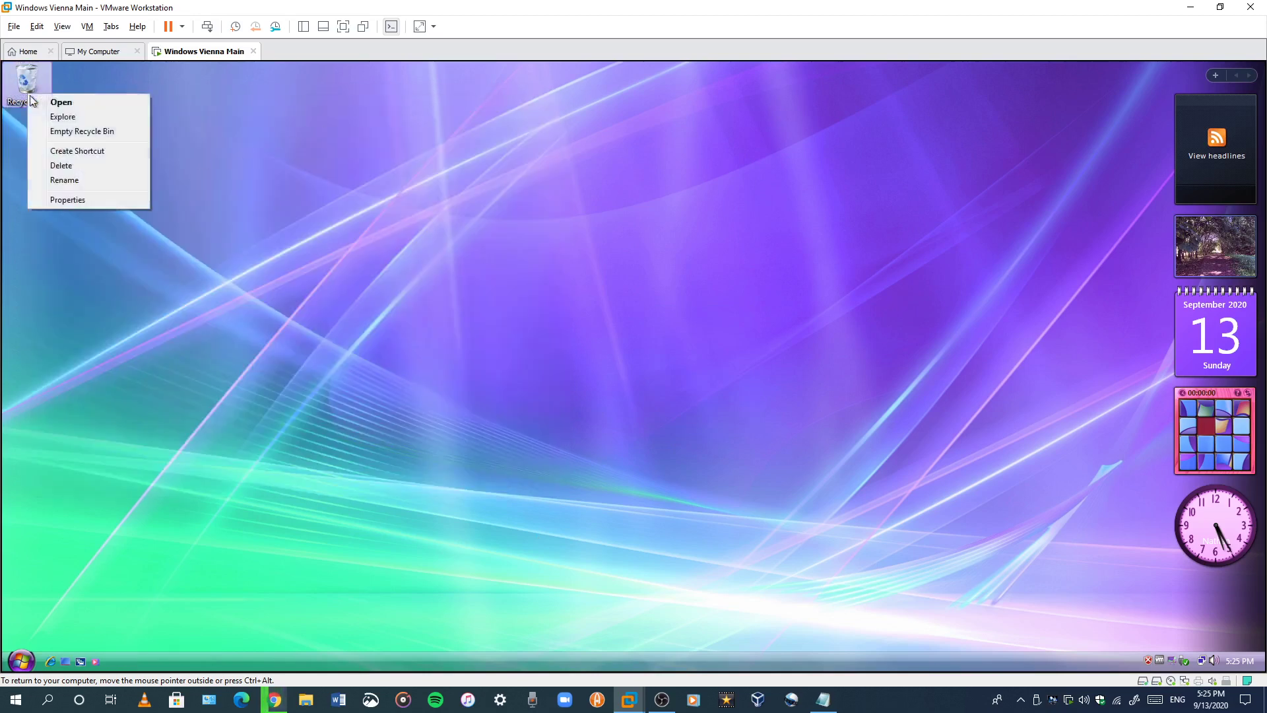
pyautogui.click(60, 131)
pyautogui.click(685, 416)
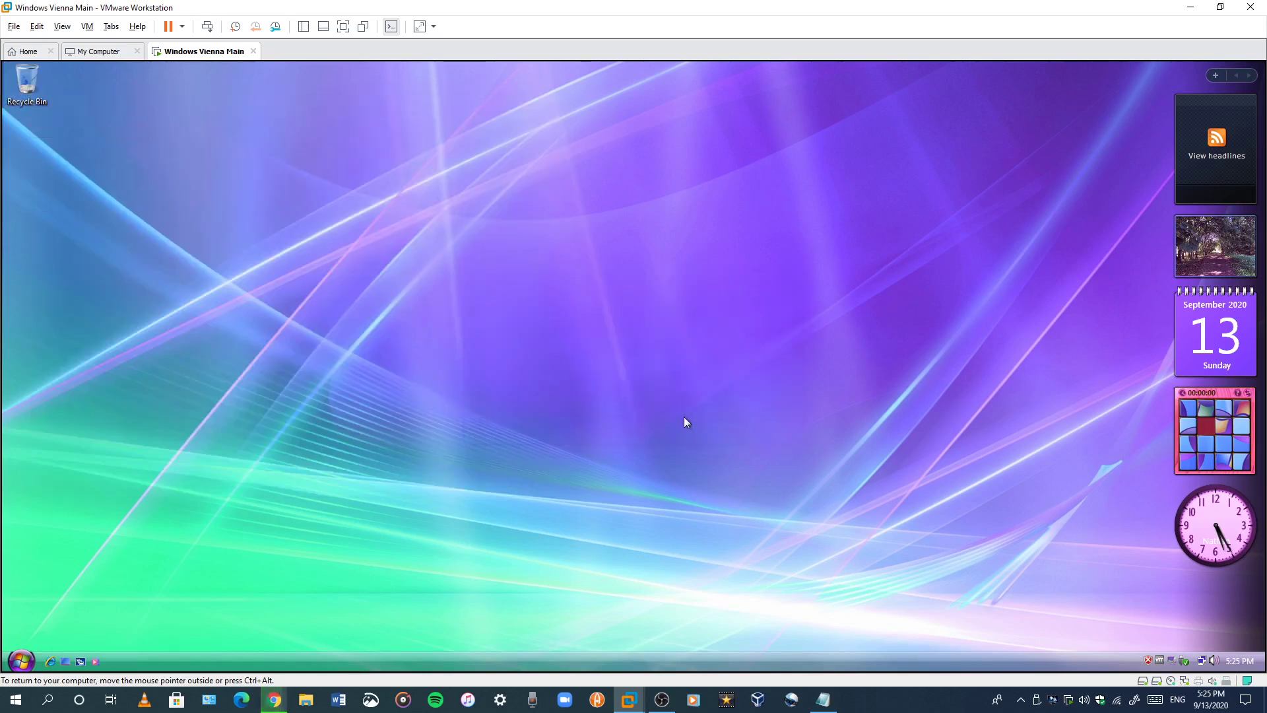
# Step: Check the progress of the Office Professional Plus 2016 download in Chrome and return to the virtual machine
pyautogui.click(274, 698)
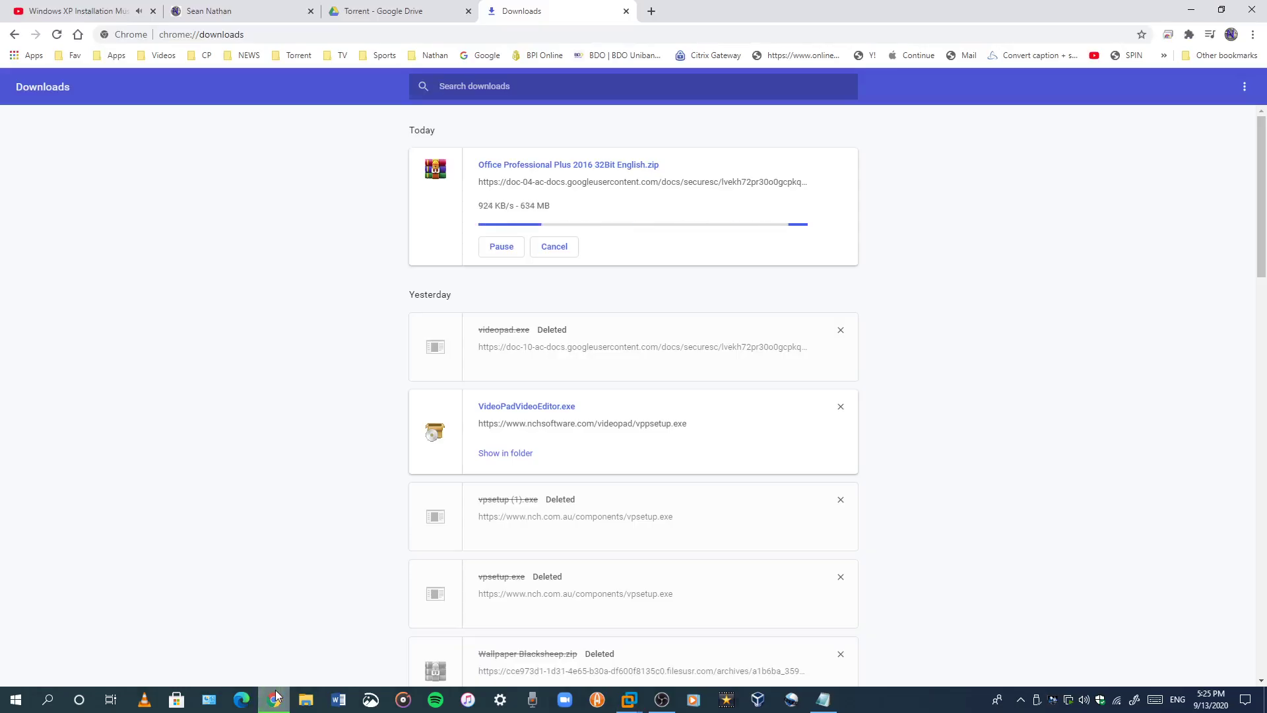
pyautogui.click(277, 696)
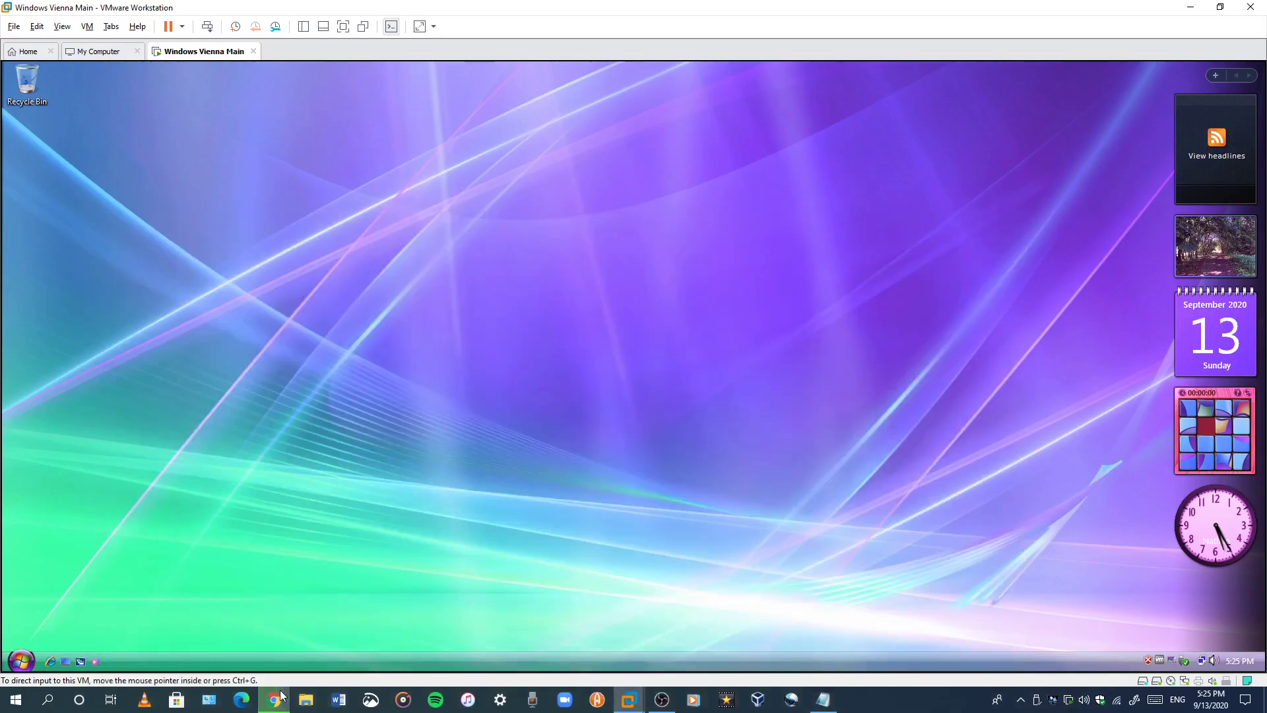
# Step: Look through the My Software to Download folder on the host's F: drive for an installer, and go back to the drive
pyautogui.click(322, 688)
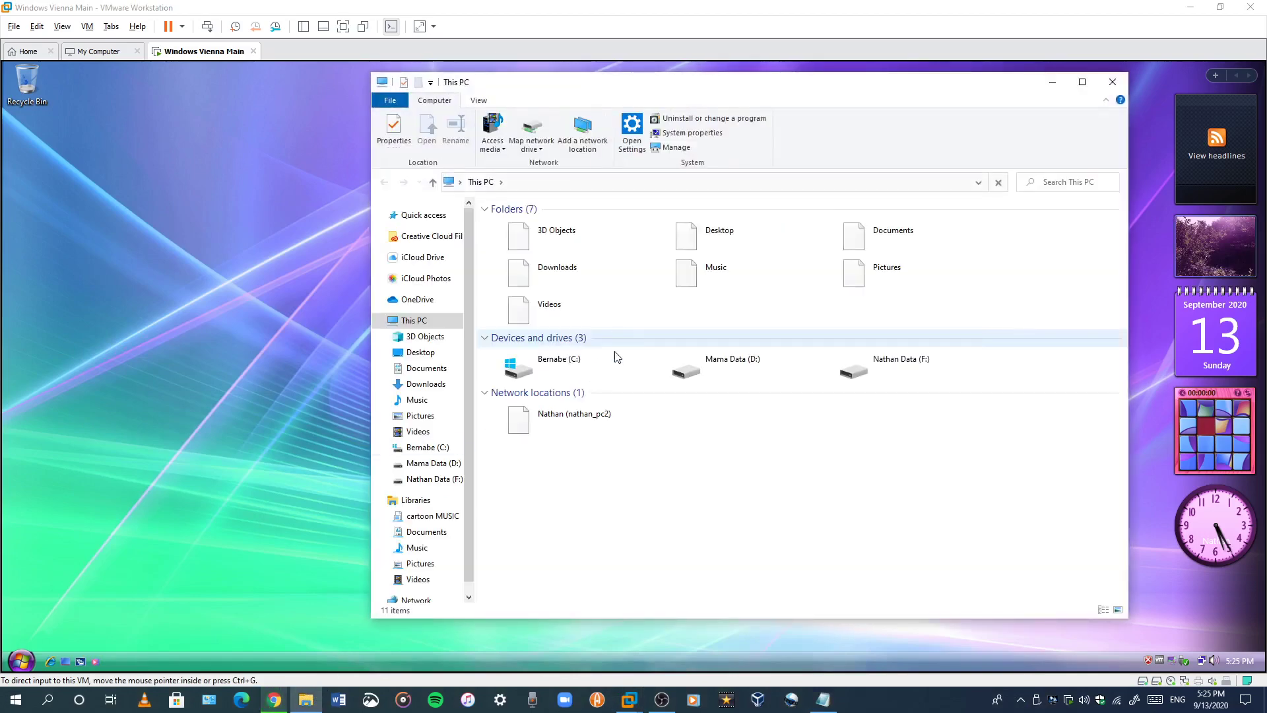
pyautogui.doubleClick(858, 367)
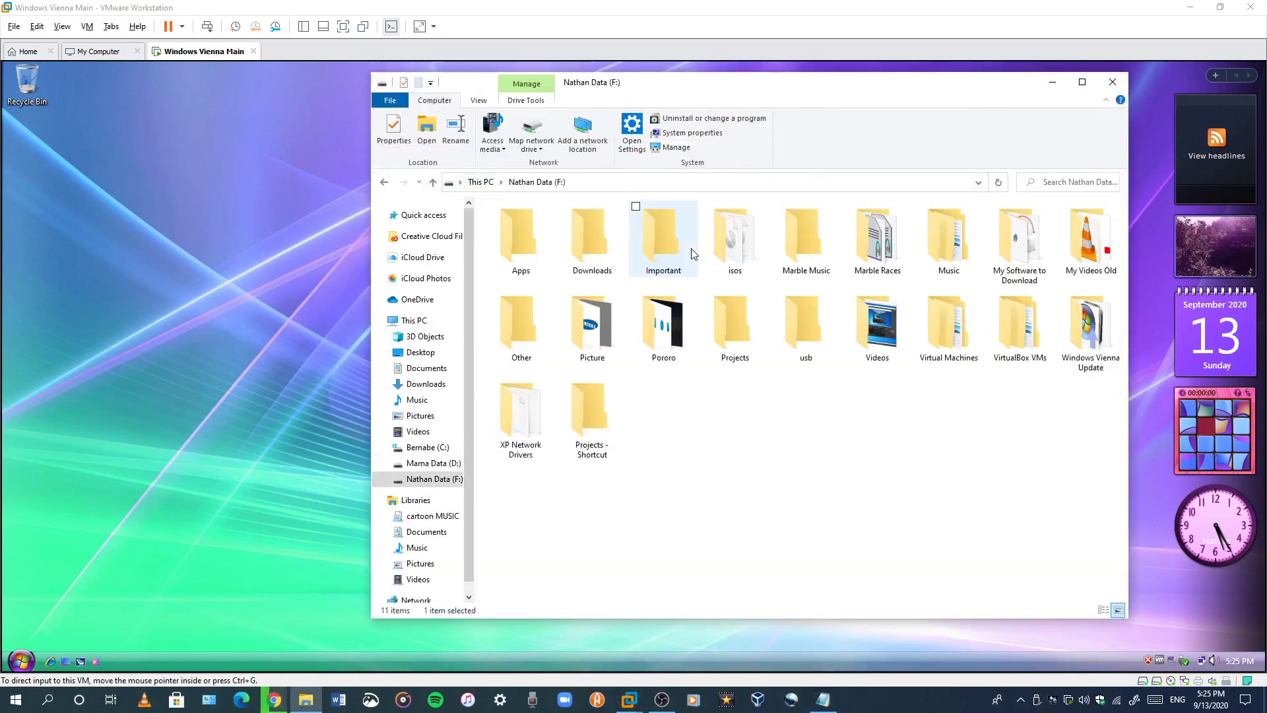
pyautogui.click(1010, 277)
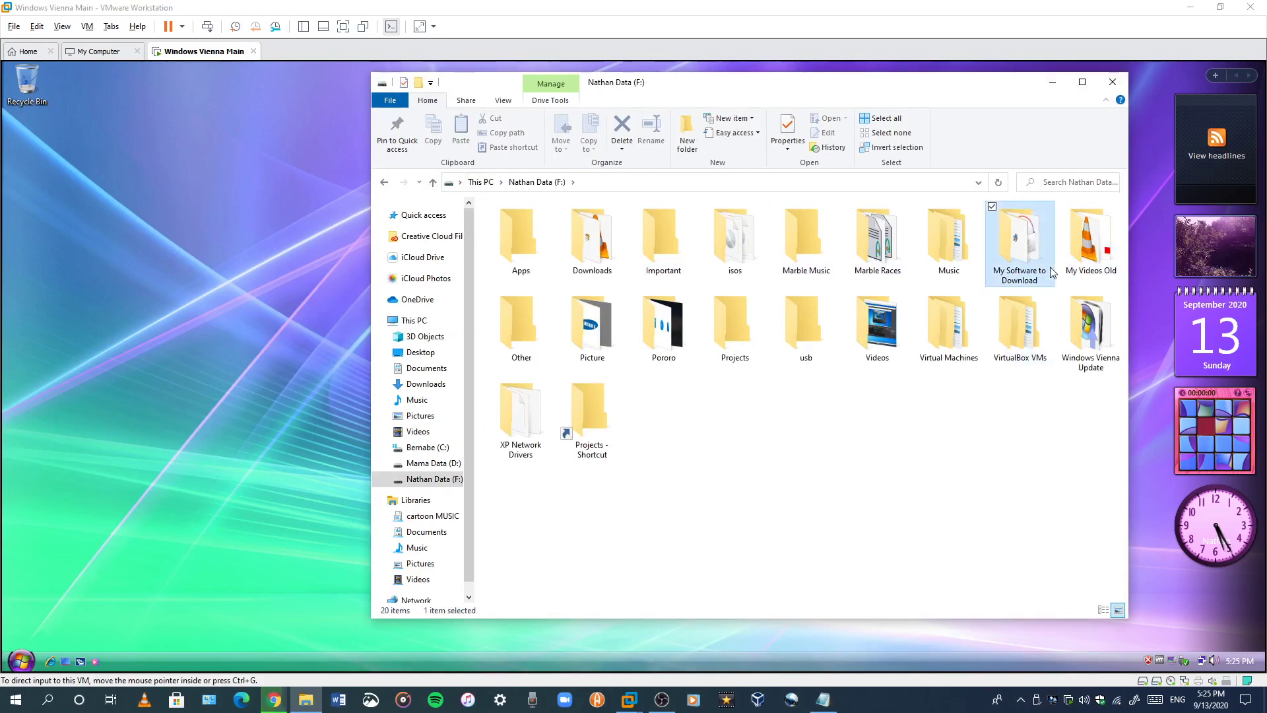
pyautogui.click(580, 251)
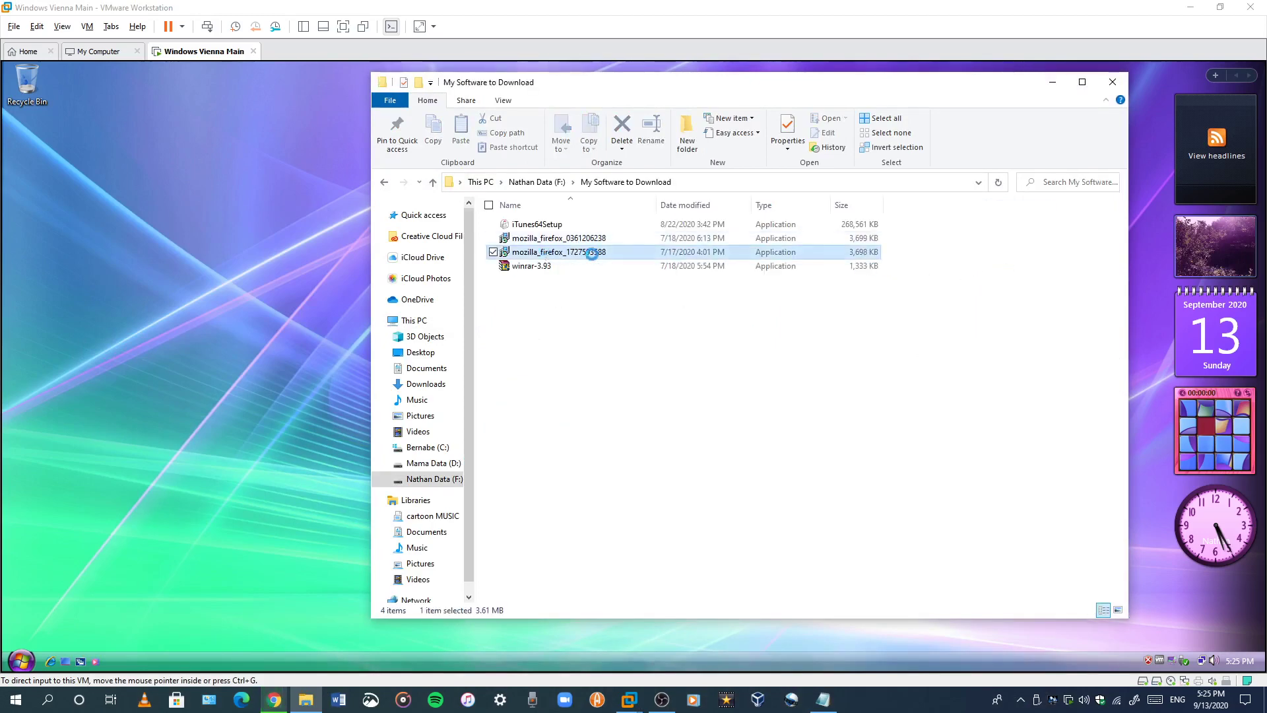
pyautogui.click(384, 183)
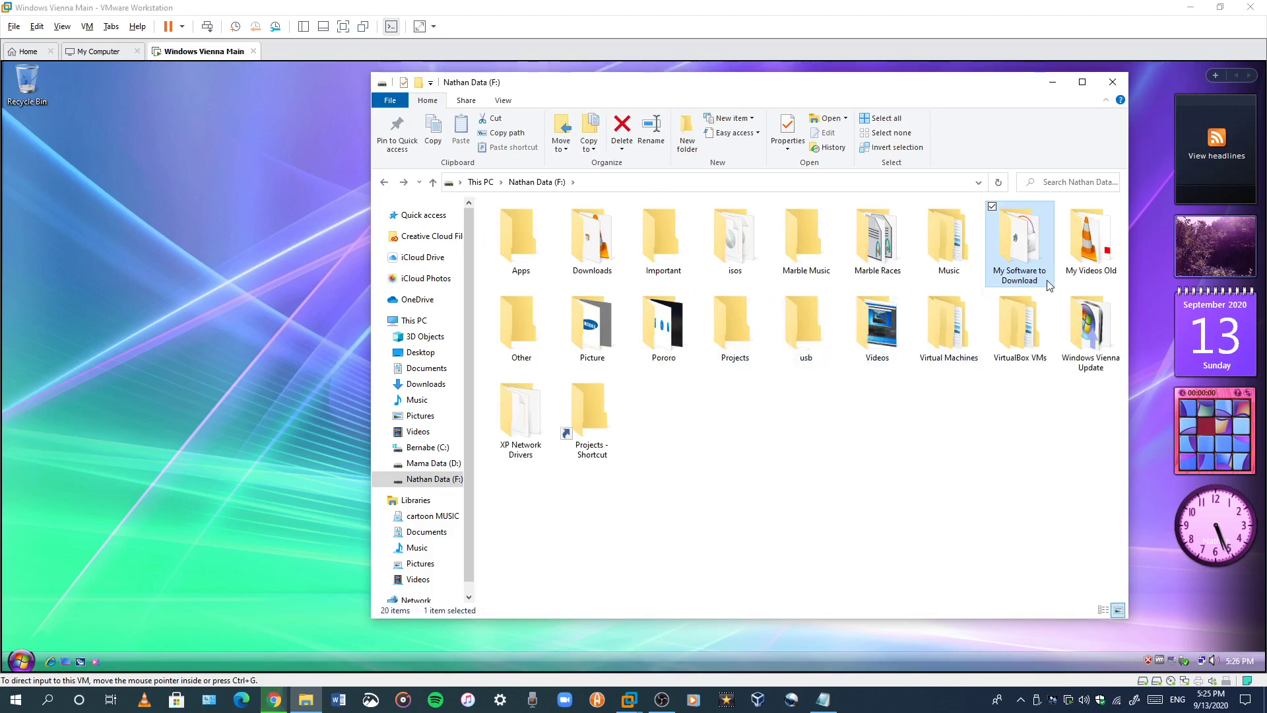
# Step: Show the F: drive's Downloads folder as large icons, copy Firefox Installer to the virtual machine's desktop, and minimize File Explorer
pyautogui.click(607, 256)
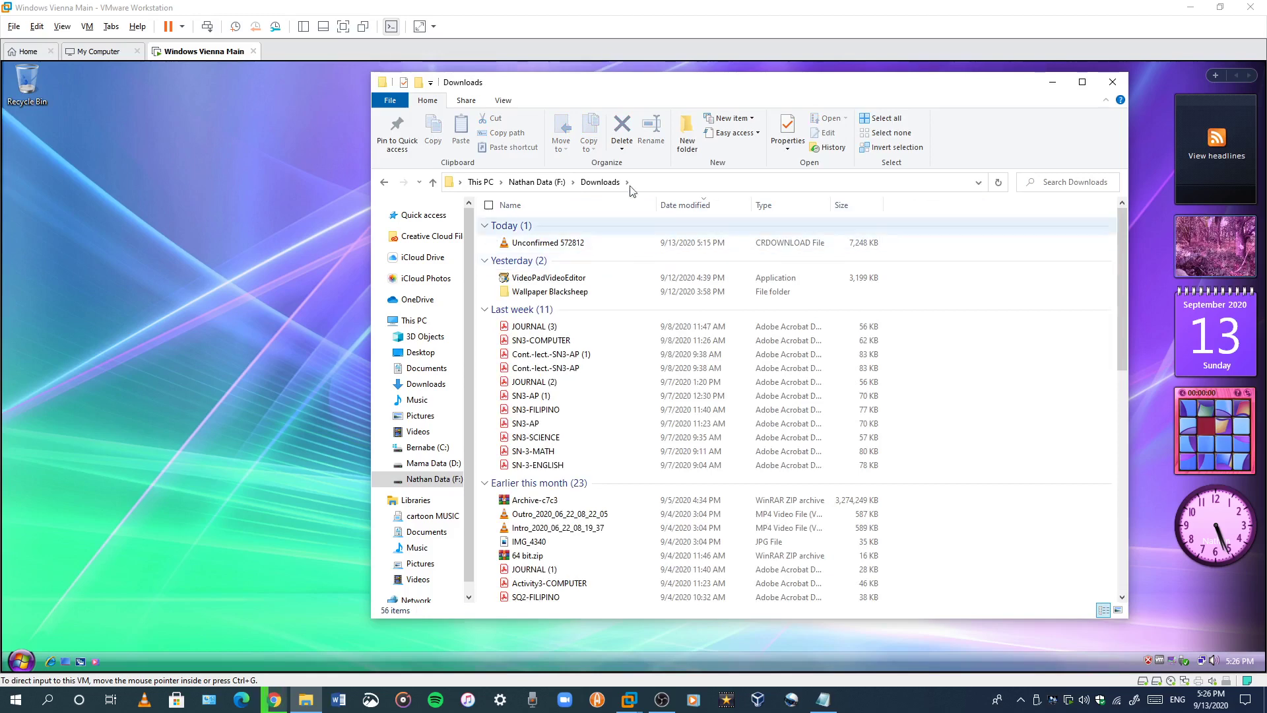
pyautogui.click(503, 100)
pyautogui.click(588, 119)
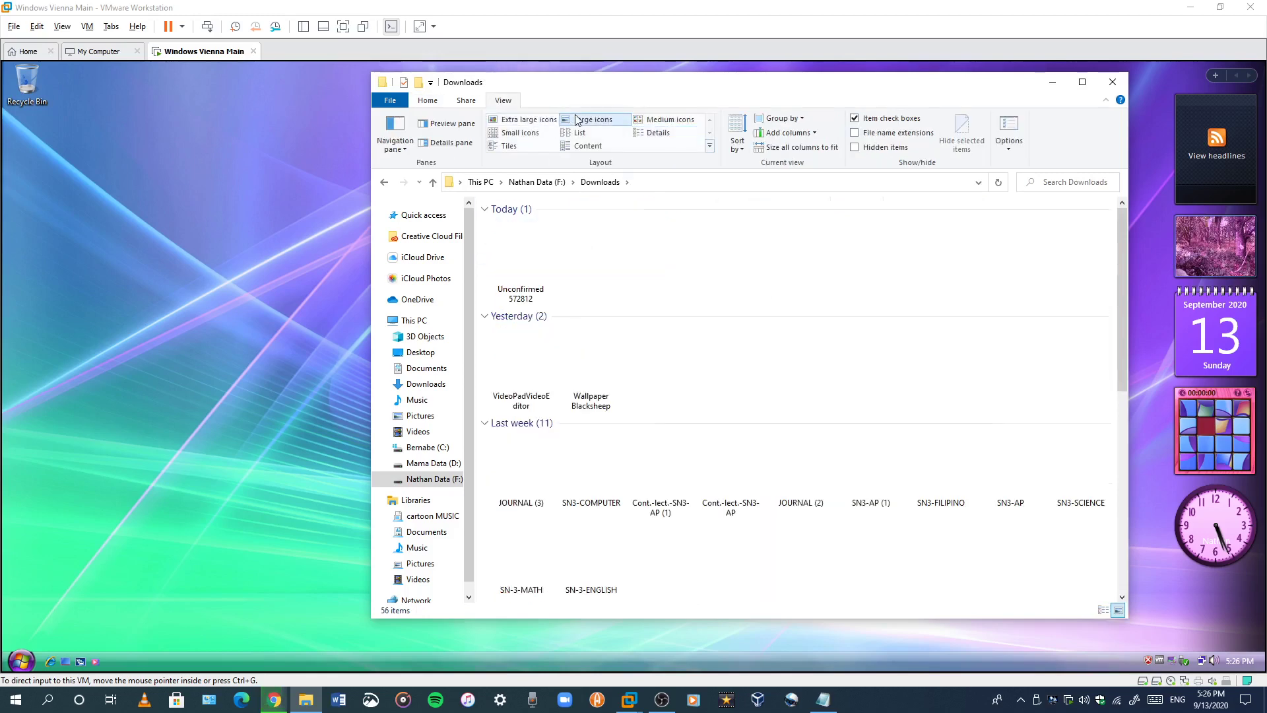
pyautogui.scroll(-6, 709, 373)
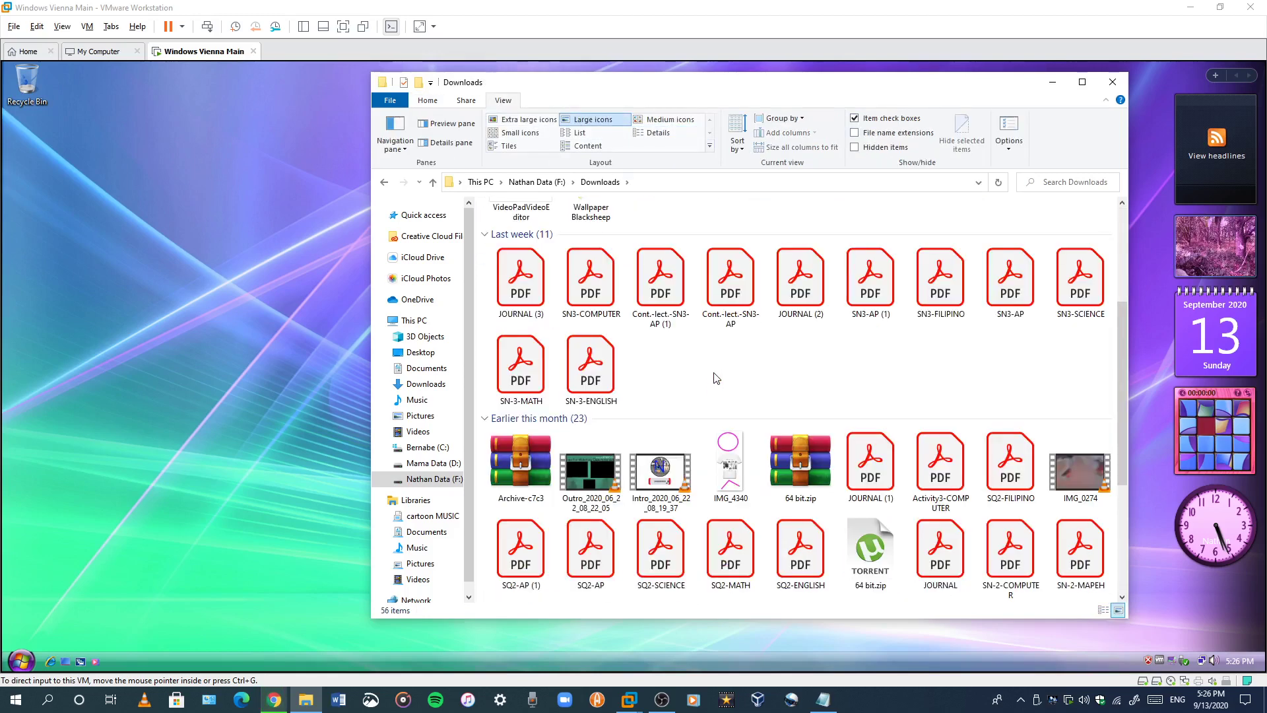
pyautogui.scroll(-3, 717, 366)
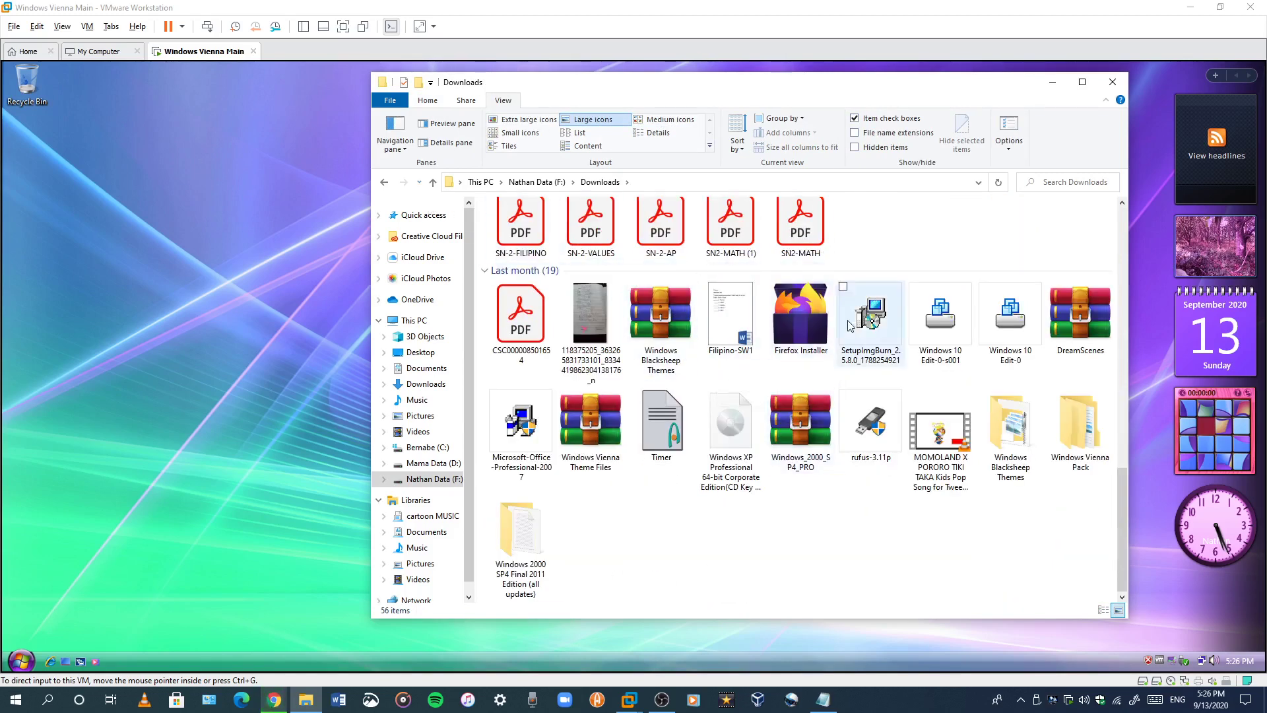
pyautogui.moveTo(800, 315); pyautogui.dragTo(64, 179)
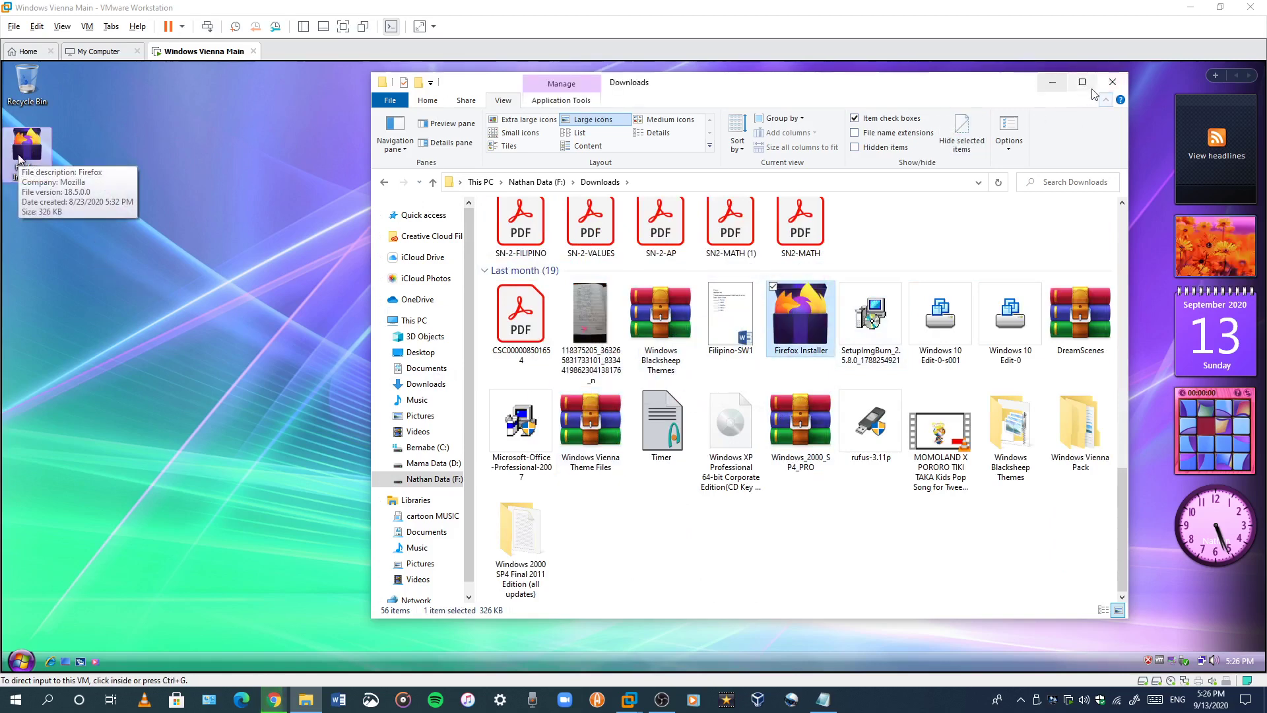
pyautogui.click(1052, 82)
# Step: Try to run Firefox Installer in the virtual machine, open its additional information page, and close that page
pyautogui.doubleClick(41, 140)
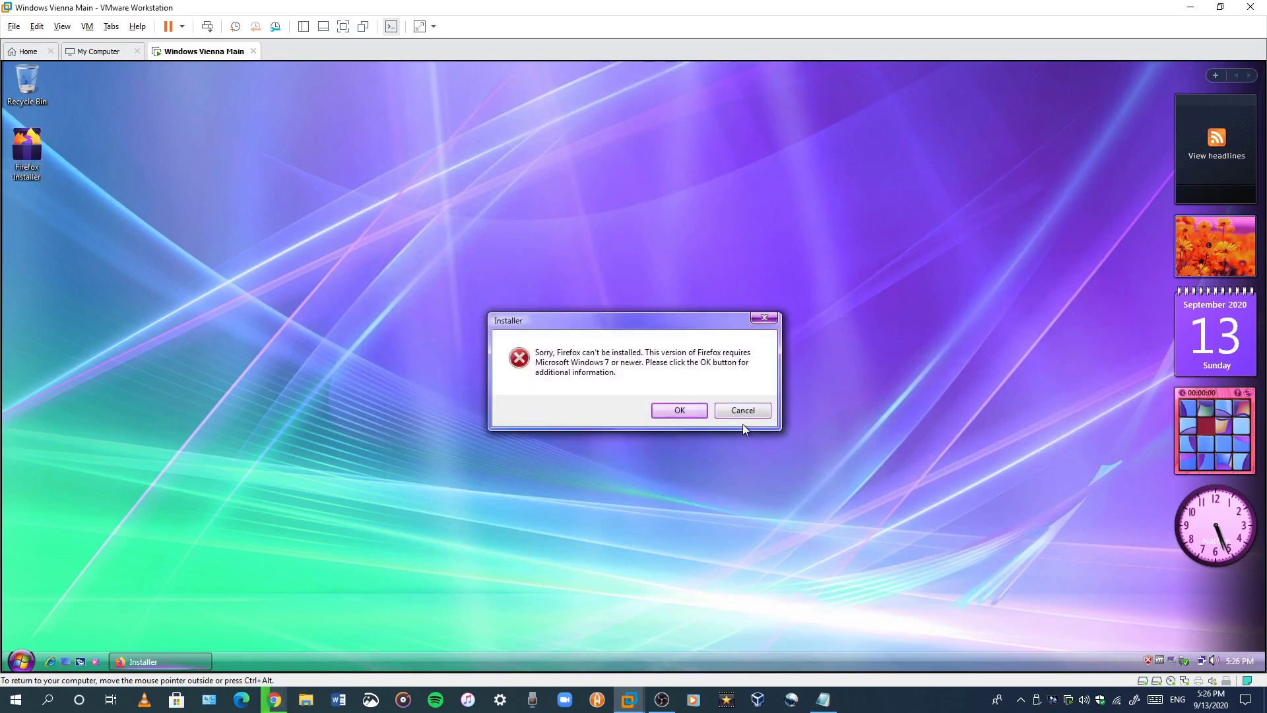
pyautogui.click(679, 414)
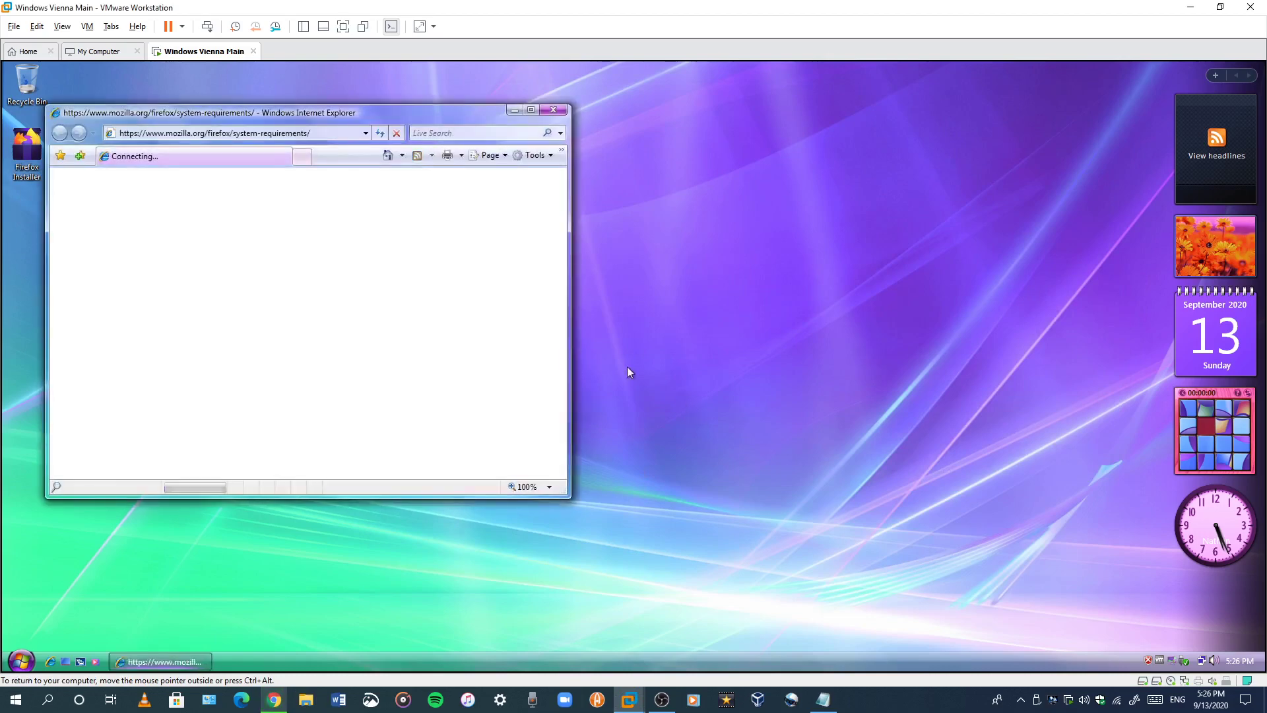
pyautogui.click(553, 110)
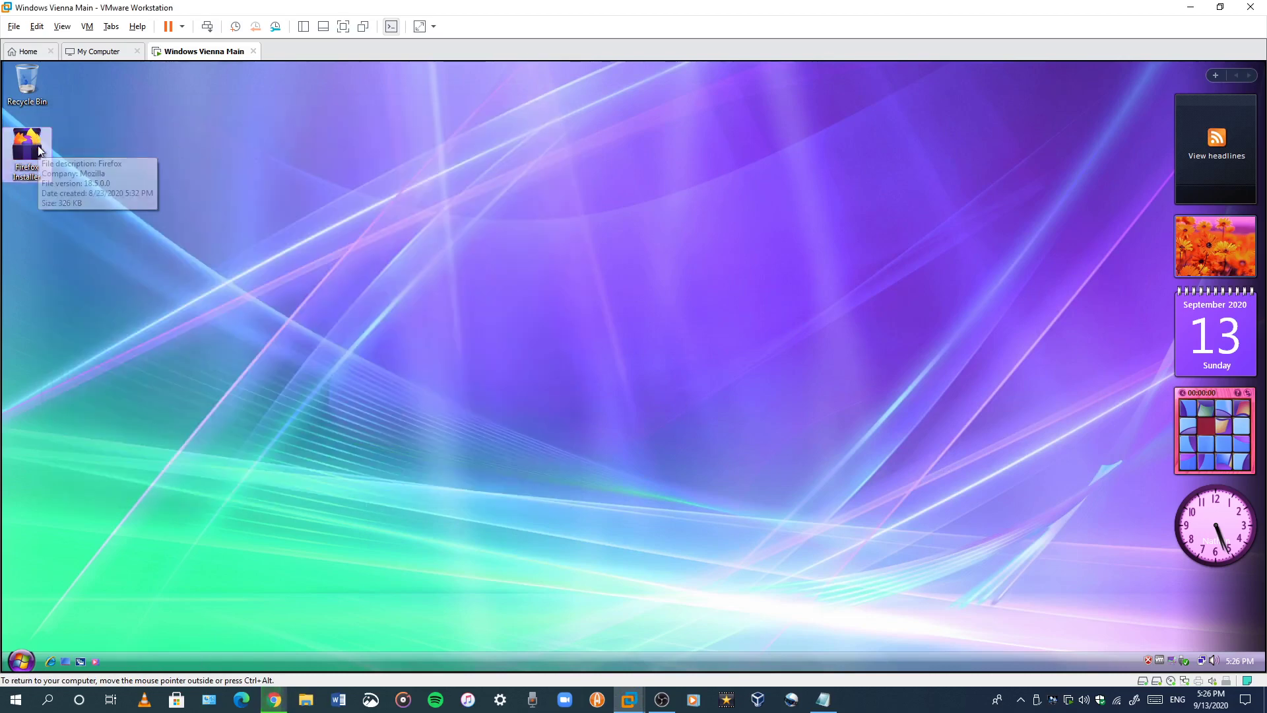
# Step: Move Firefox Installer from the virtual machine's desktop to the Recycle Bin
pyautogui.press('Delete')
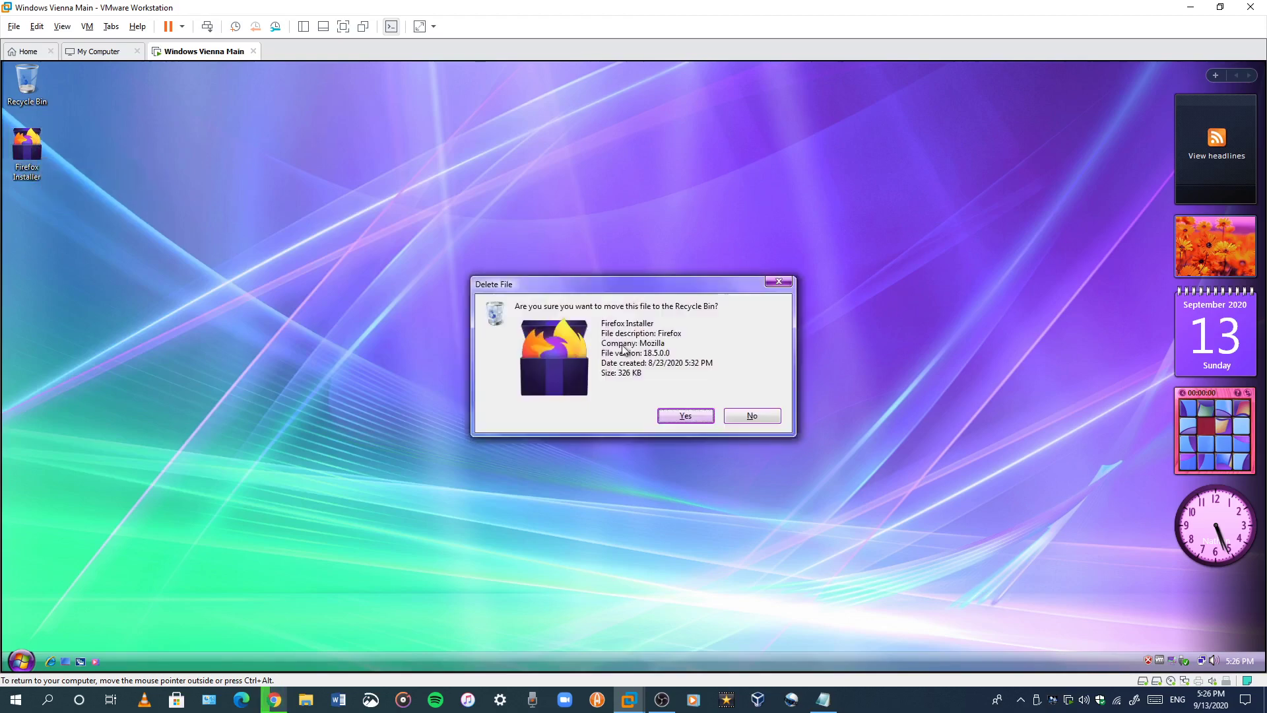
pyautogui.click(686, 415)
# Step: Look for a Firefox installer in the My Software to Download and Downloads folders on the host's F: drive
pyautogui.click(274, 699)
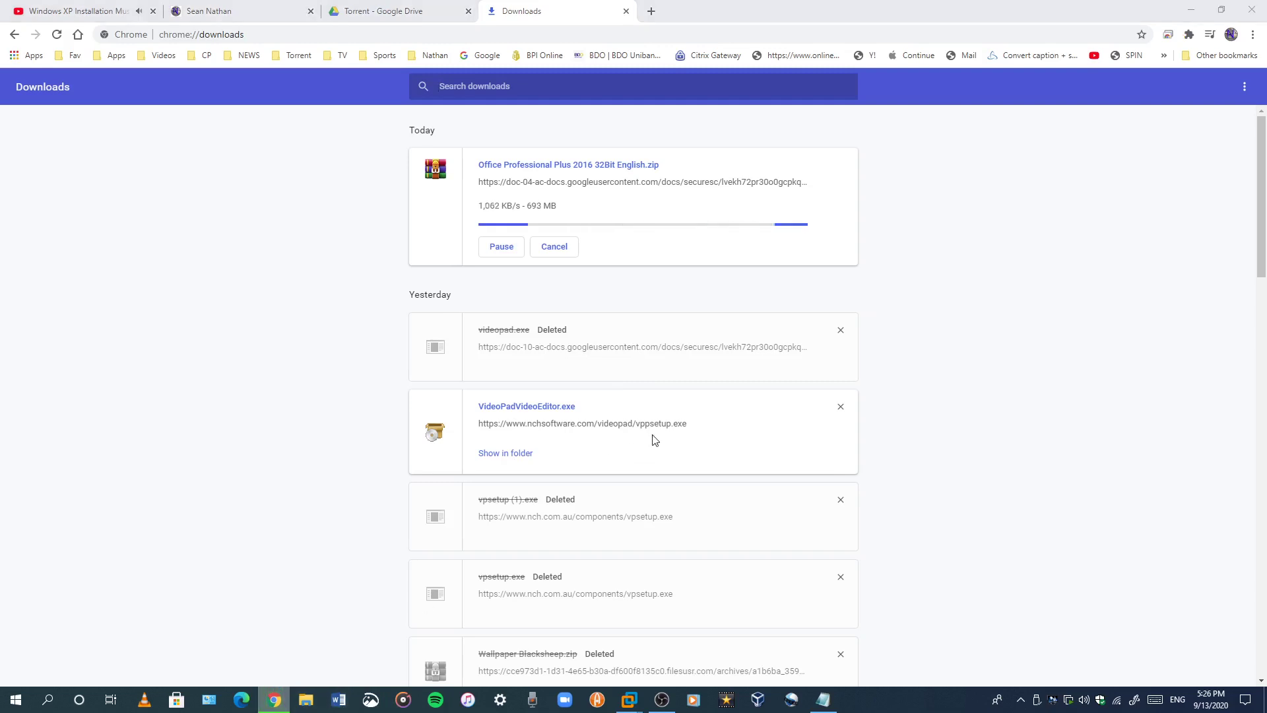
pyautogui.press('super+e')
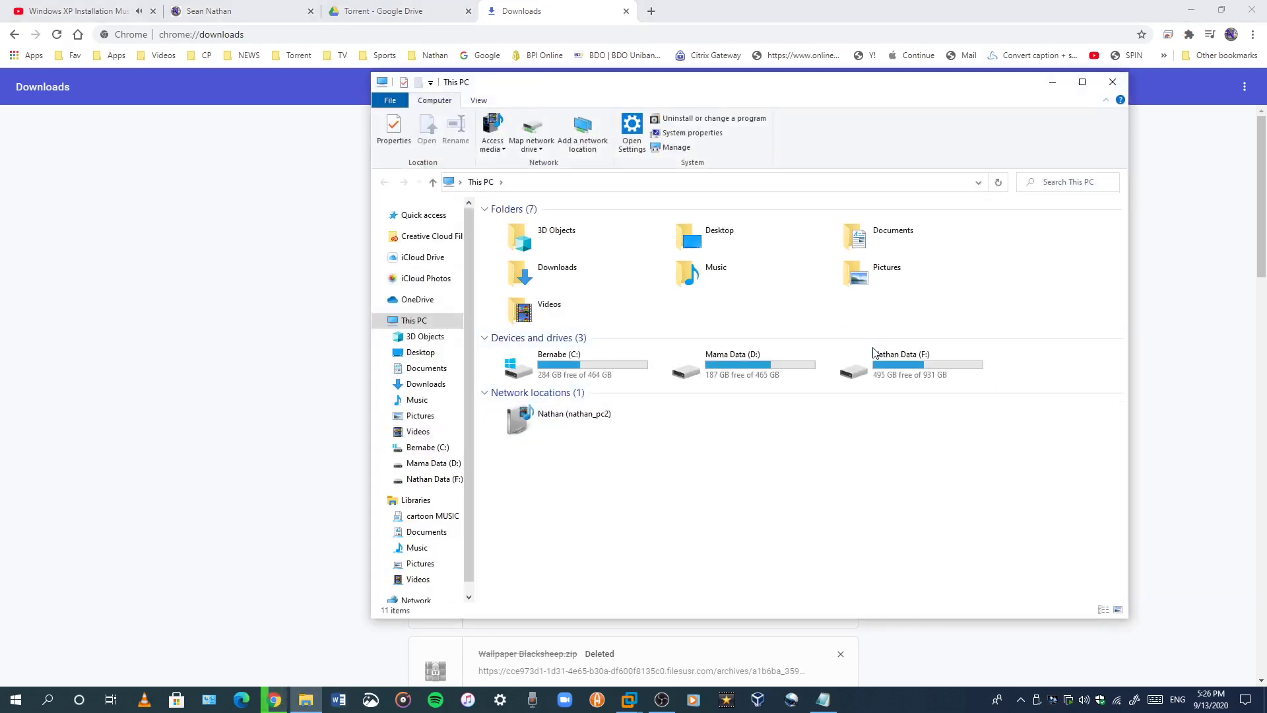
pyautogui.doubleClick(911, 363)
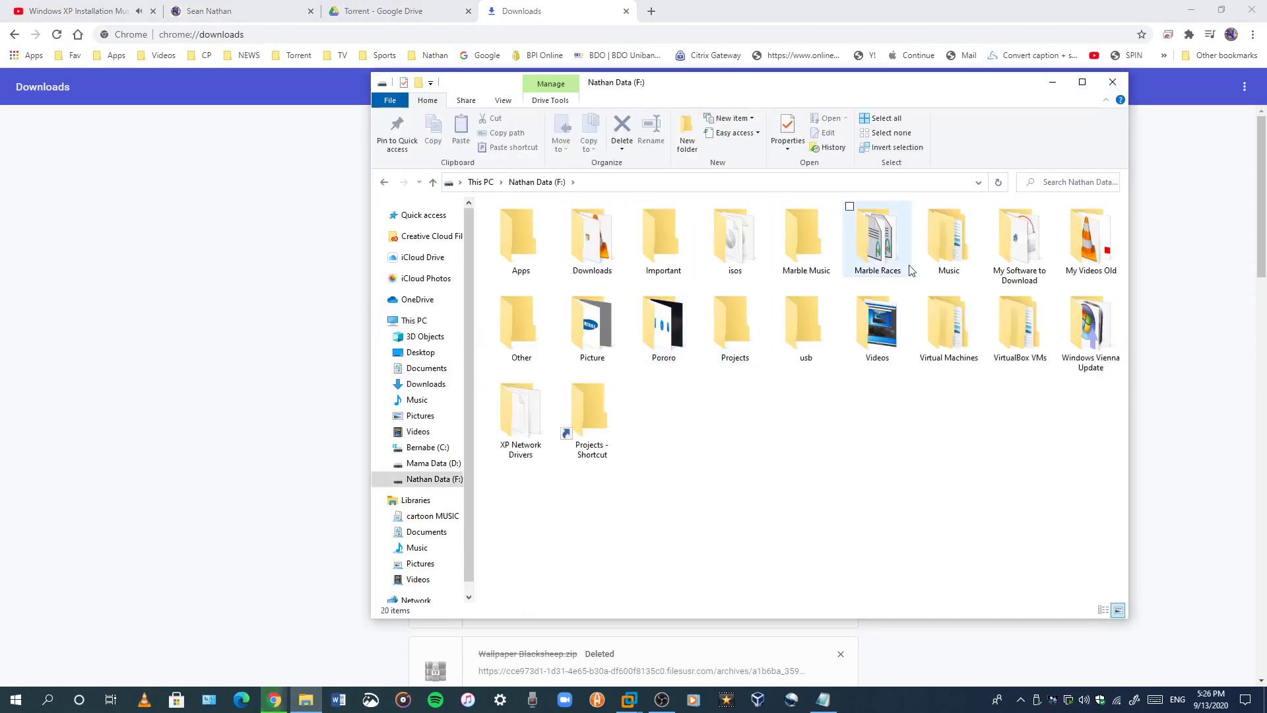
pyautogui.doubleClick(1016, 256)
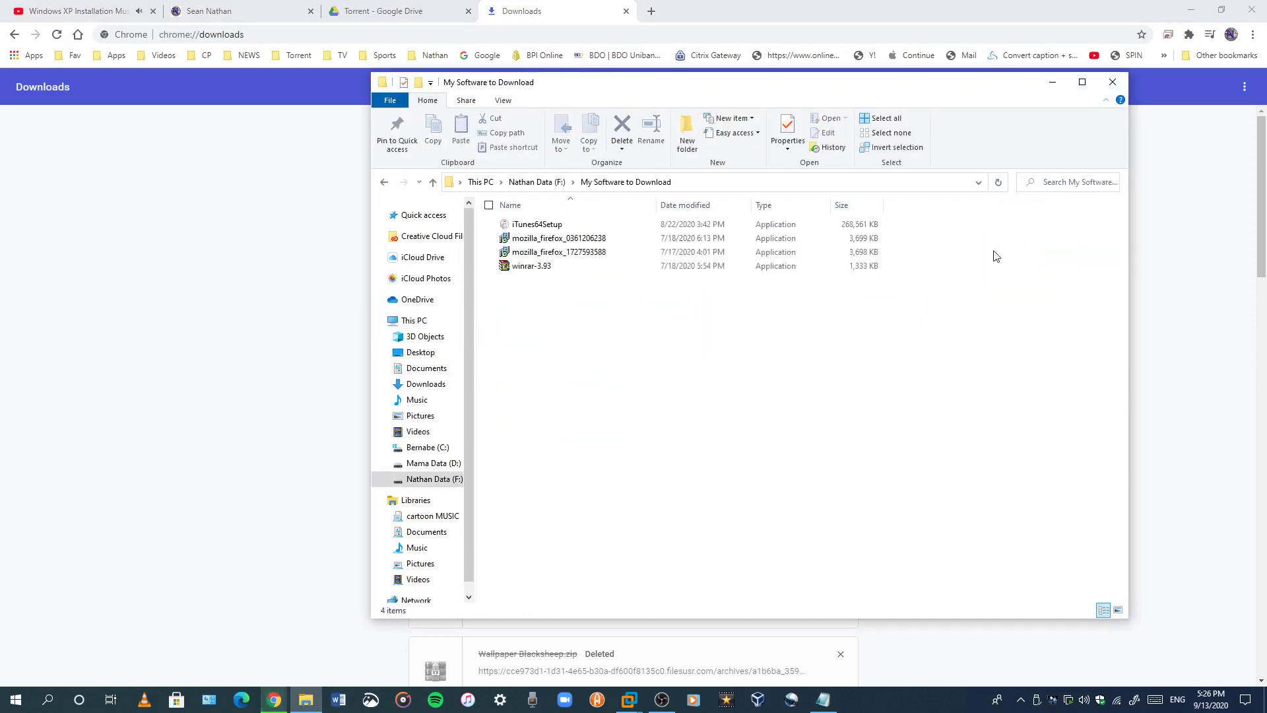
pyautogui.click(384, 182)
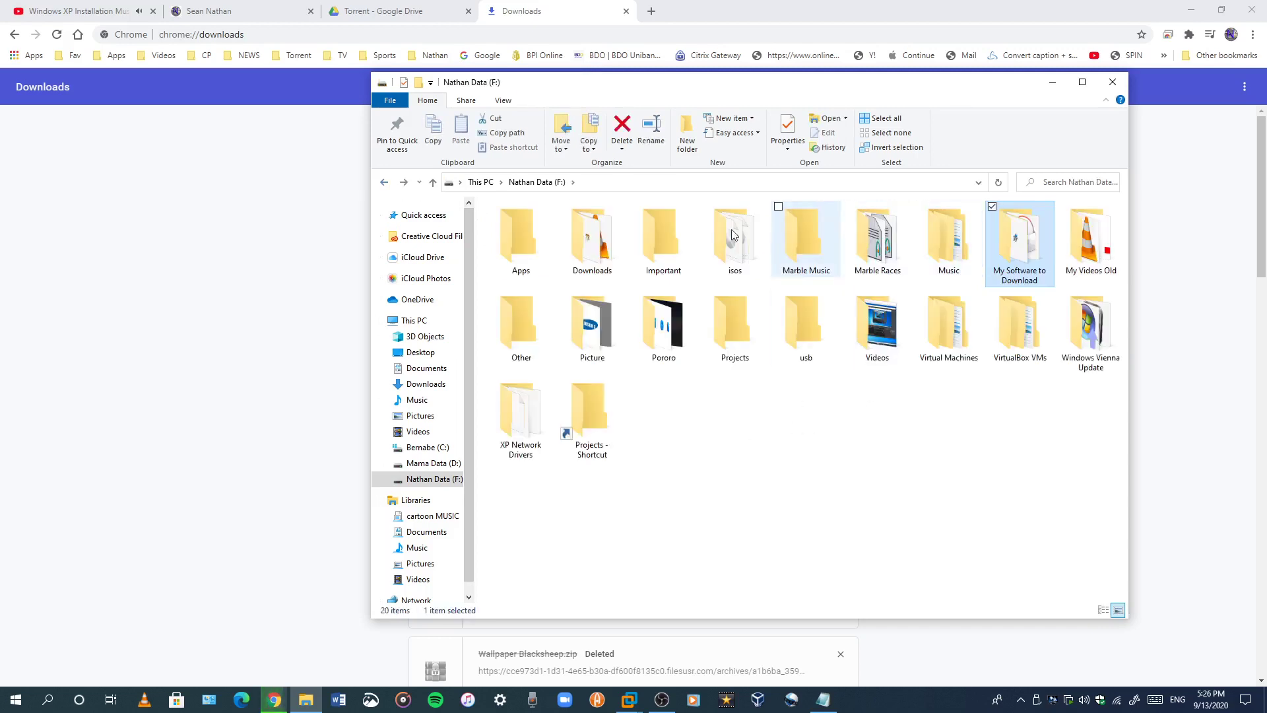
pyautogui.doubleClick(1034, 249)
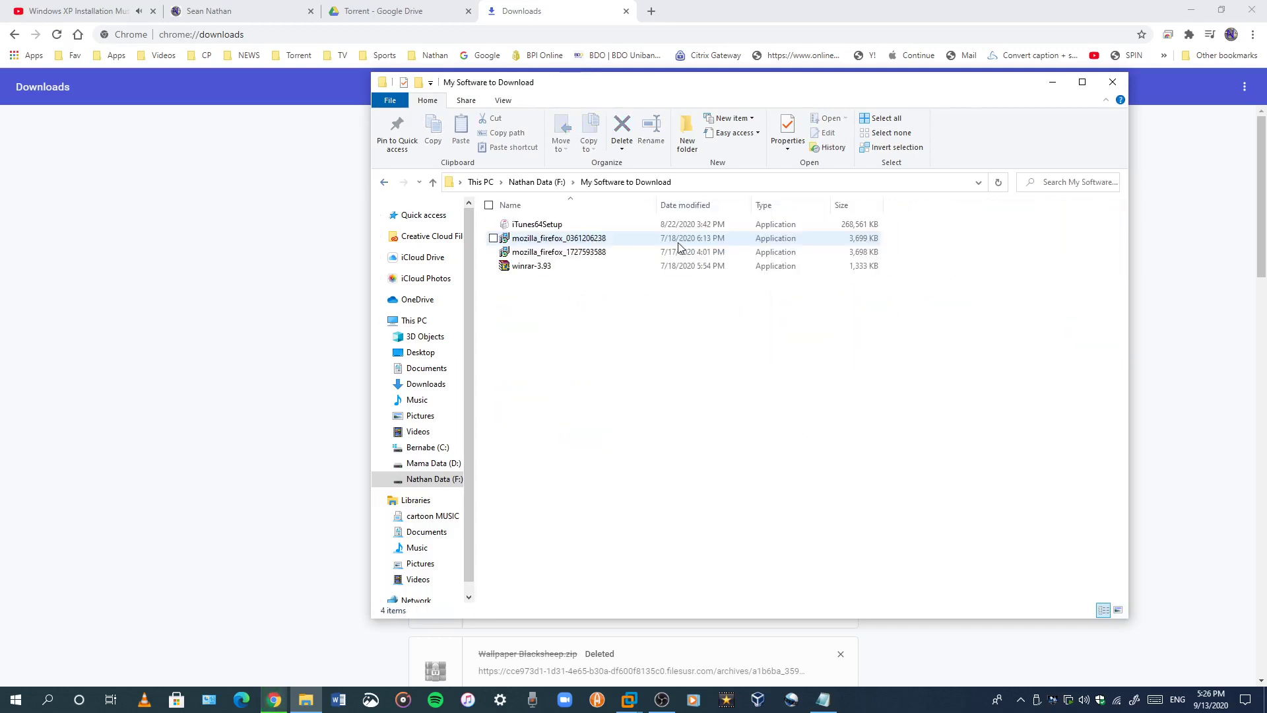
pyautogui.click(607, 255)
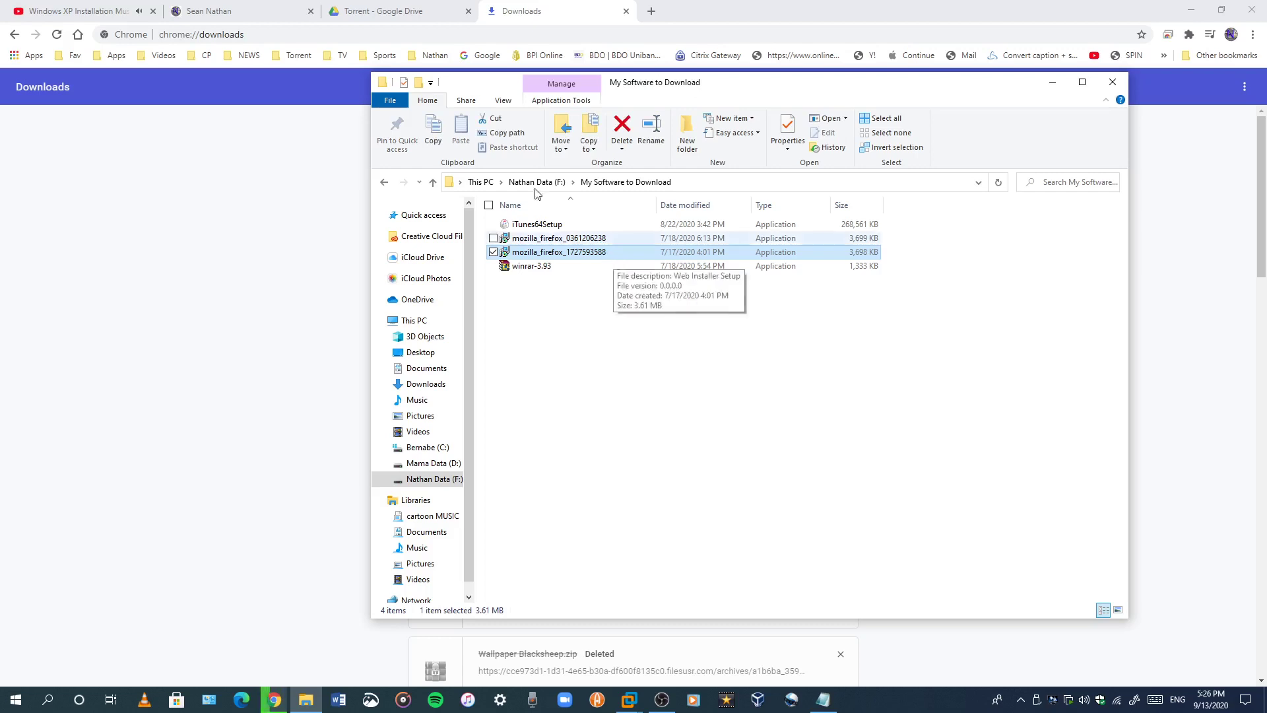
pyautogui.click(384, 183)
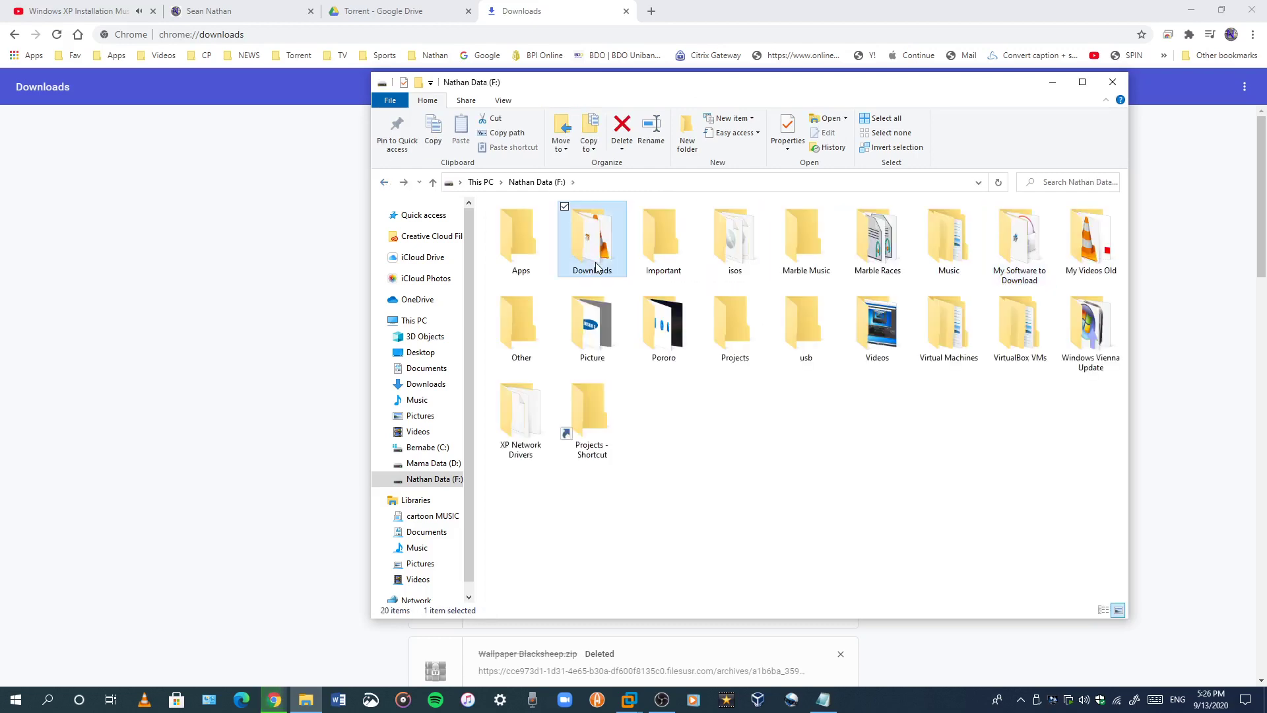
pyautogui.doubleClick(574, 237)
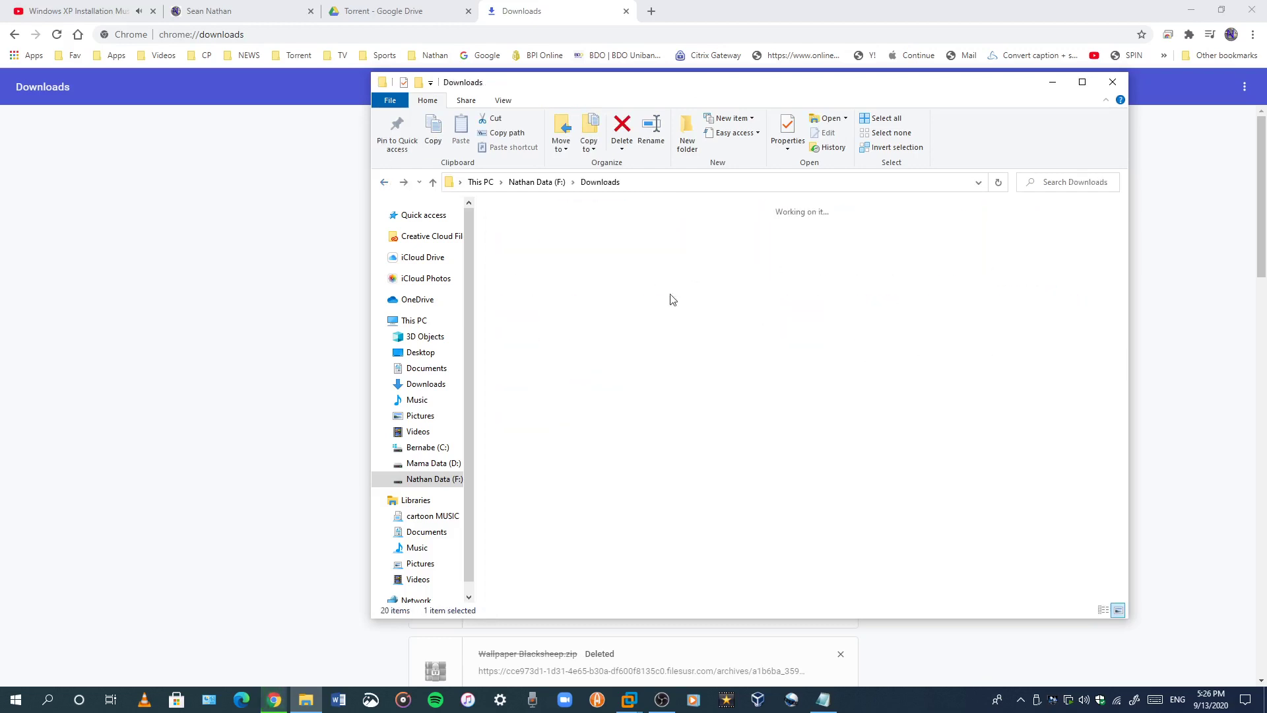
# Step: Copy Firefox Setup 11.0 from the Software folder on the host's D: drive to the virtual machine's desktop and run it
pyautogui.click(434, 462)
pyautogui.doubleClick(1089, 239)
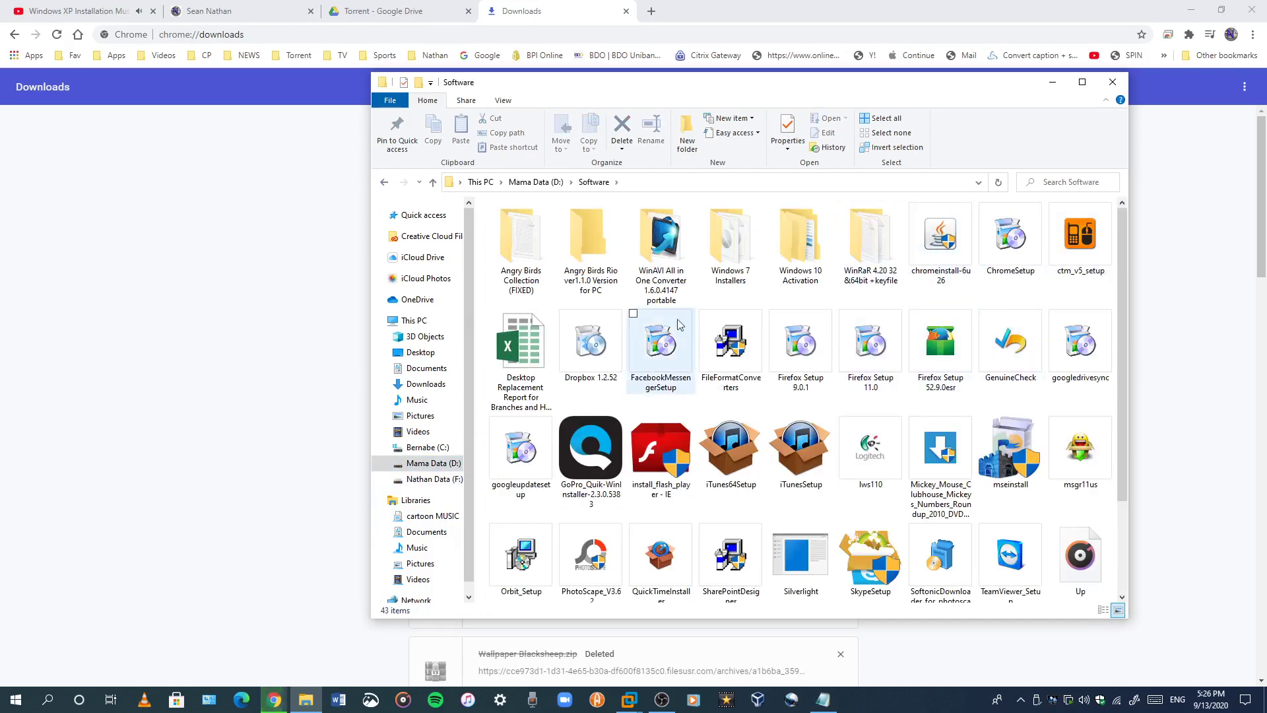
pyautogui.scroll(-1, 915, 355)
pyautogui.click(888, 343)
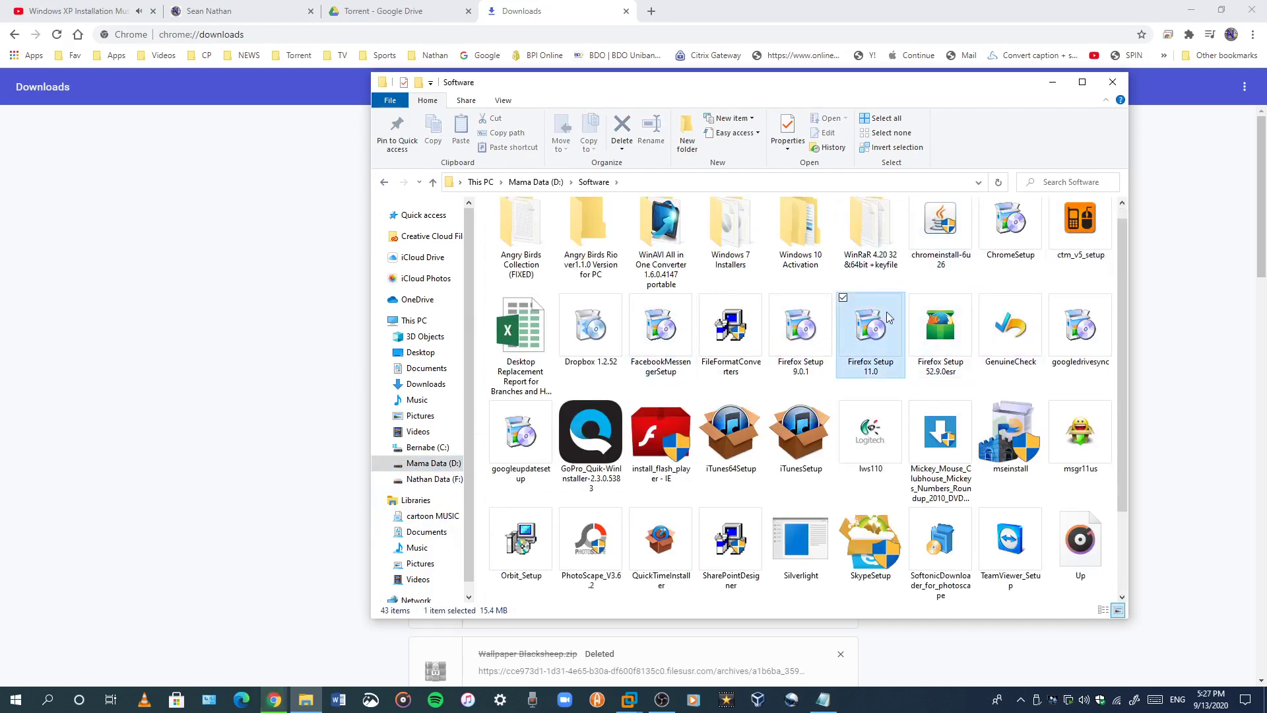
pyautogui.moveTo(889, 333); pyautogui.dragTo(120, 278)
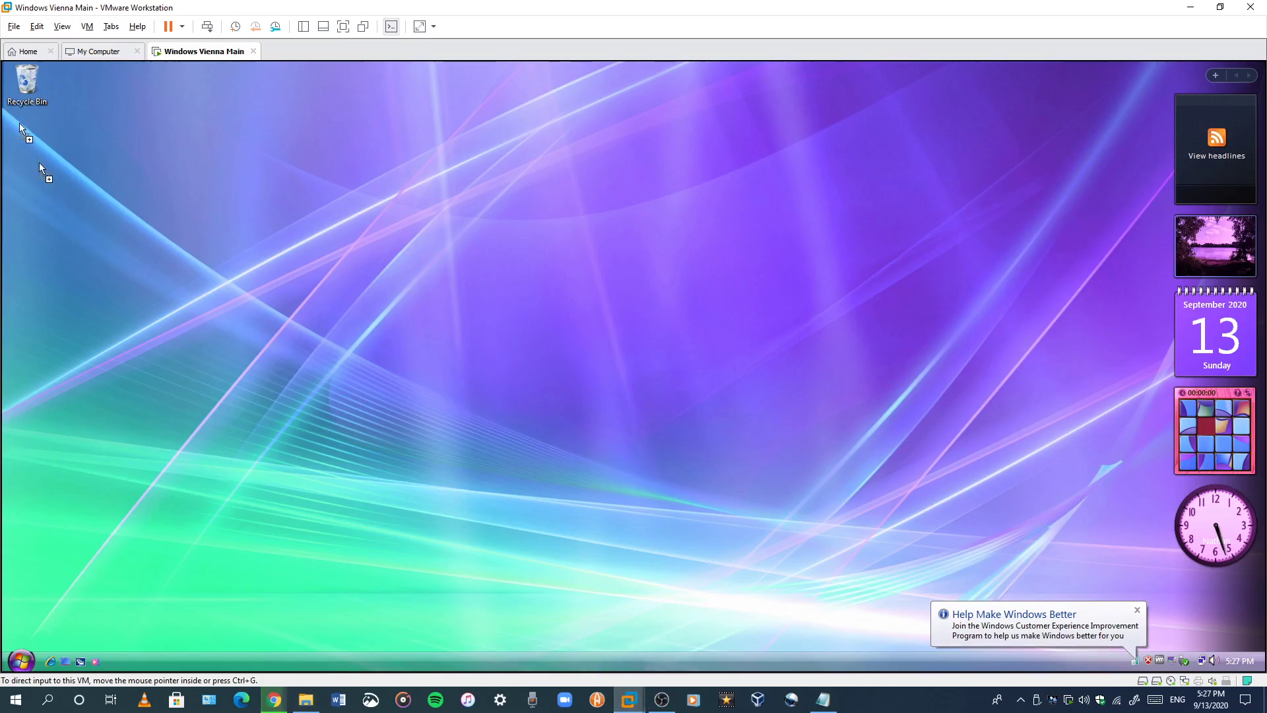
pyautogui.moveTo(20, 125); pyautogui.dragTo(21, 129)
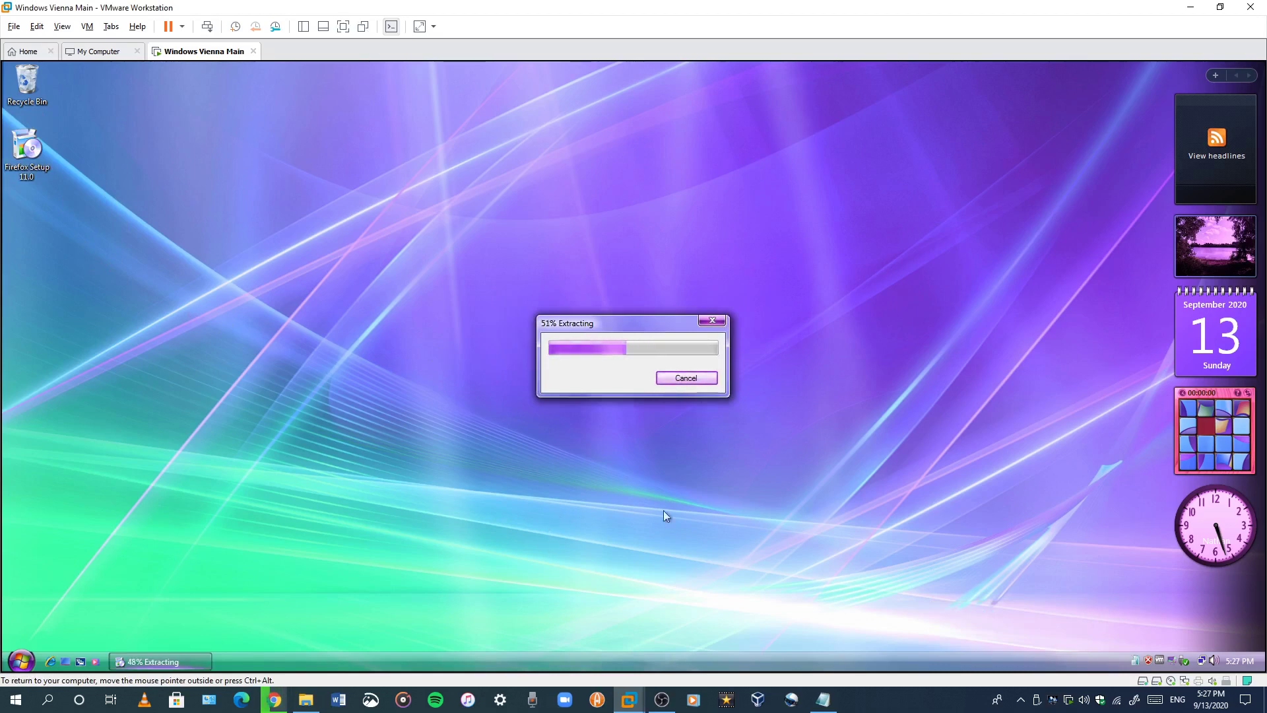
pyautogui.click(1210, 432)
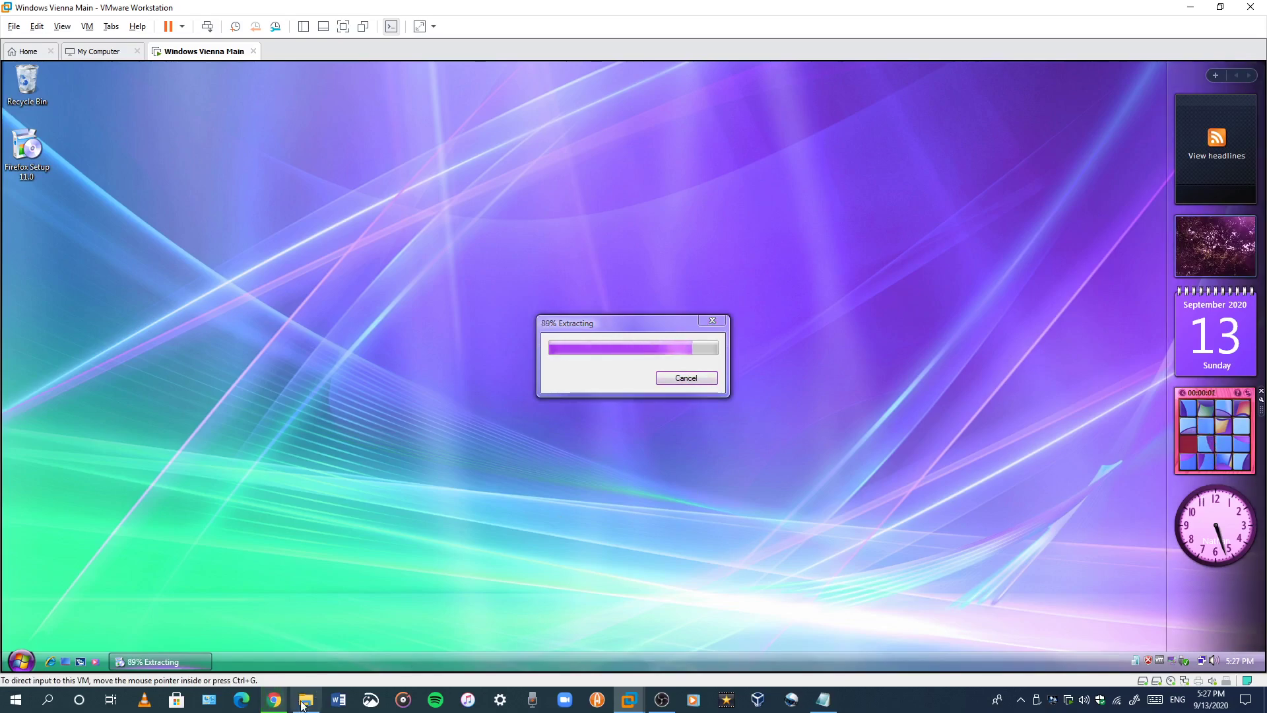
# Step: Switch to Chrome on the host, look through the YouTube suggestions, and play the 2:51 Windows Vista Remix video
pyautogui.click(274, 700)
pyautogui.click(119, 6)
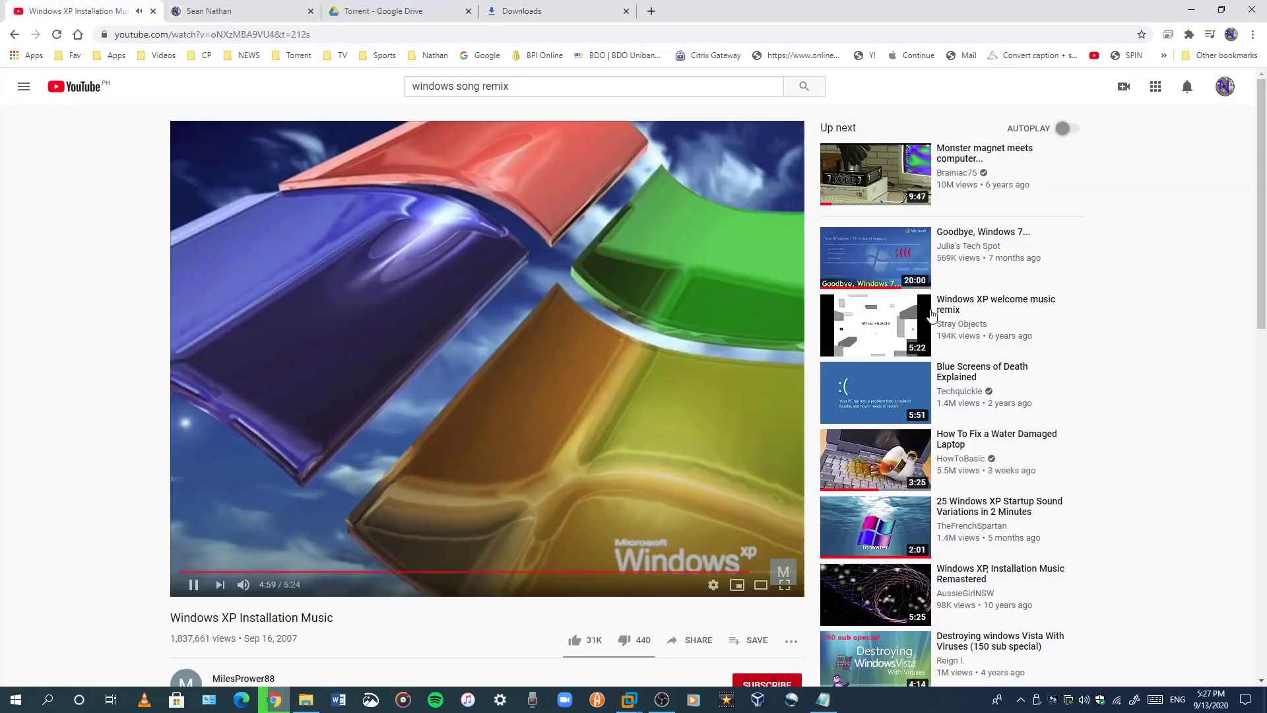
pyautogui.scroll(-3, 854, 465)
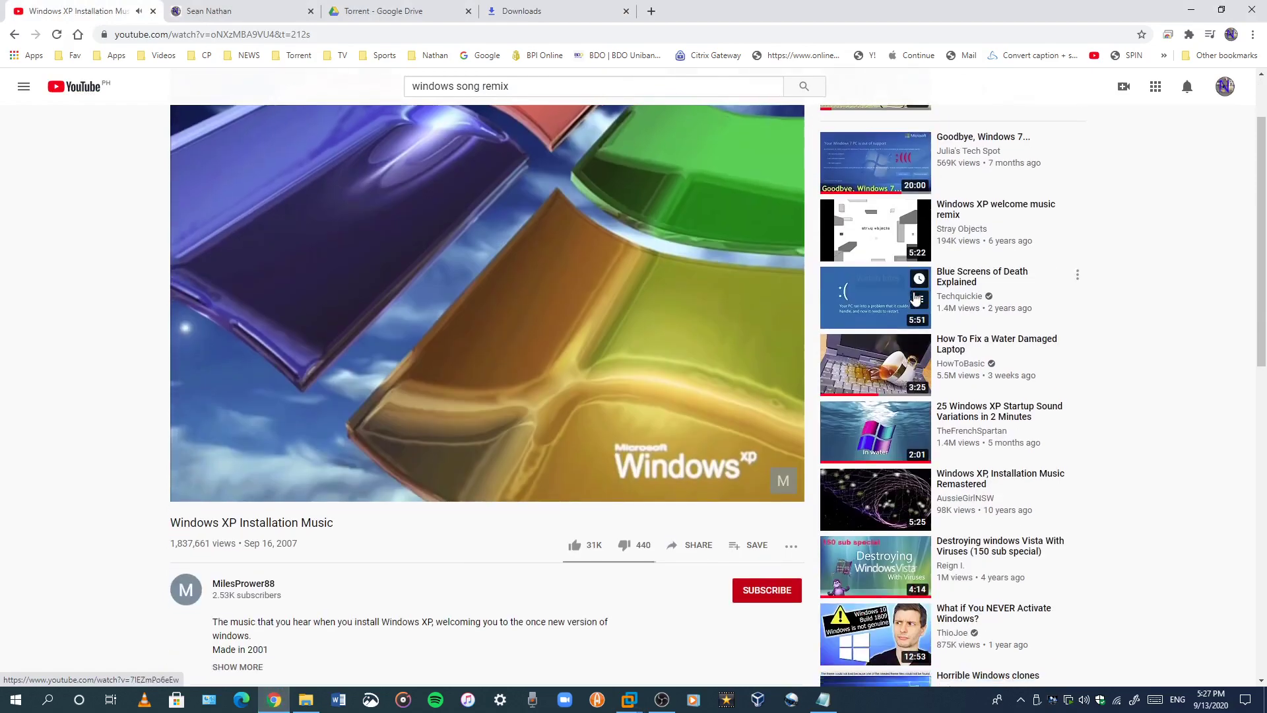
pyautogui.scroll(-4, 892, 457)
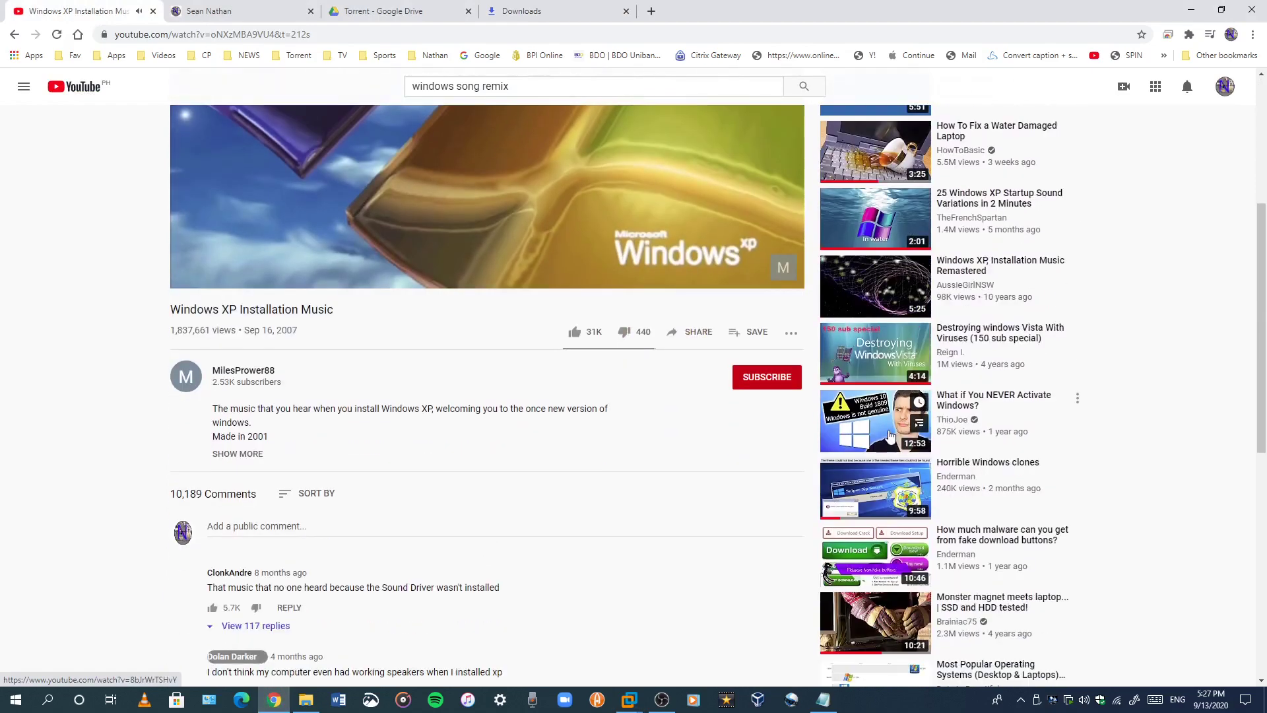
pyautogui.scroll(3, 750, 291)
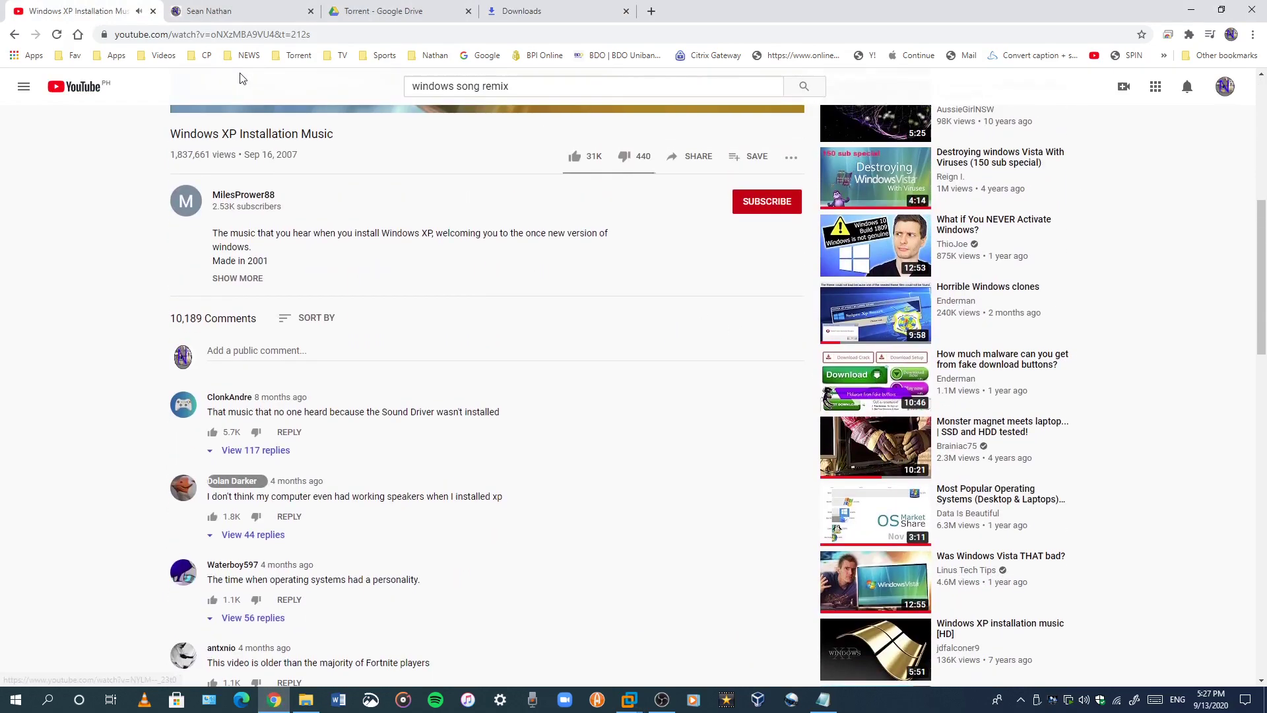
pyautogui.click(15, 36)
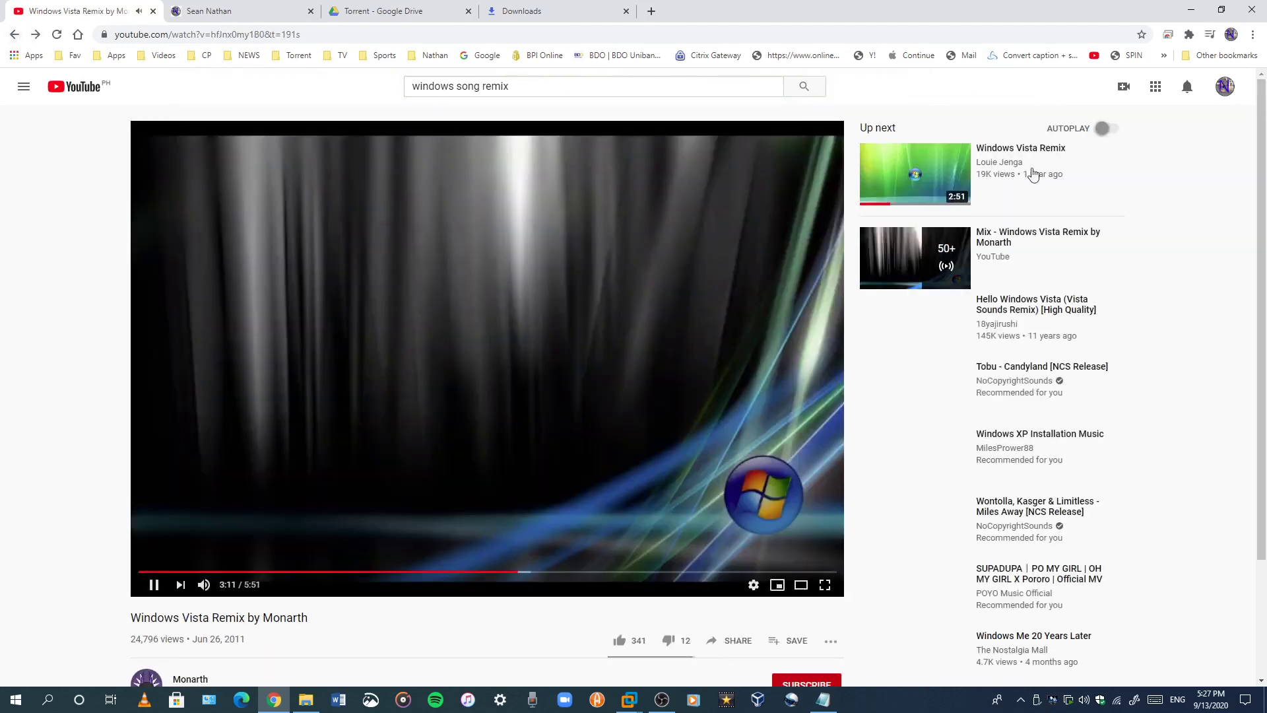
pyautogui.click(913, 183)
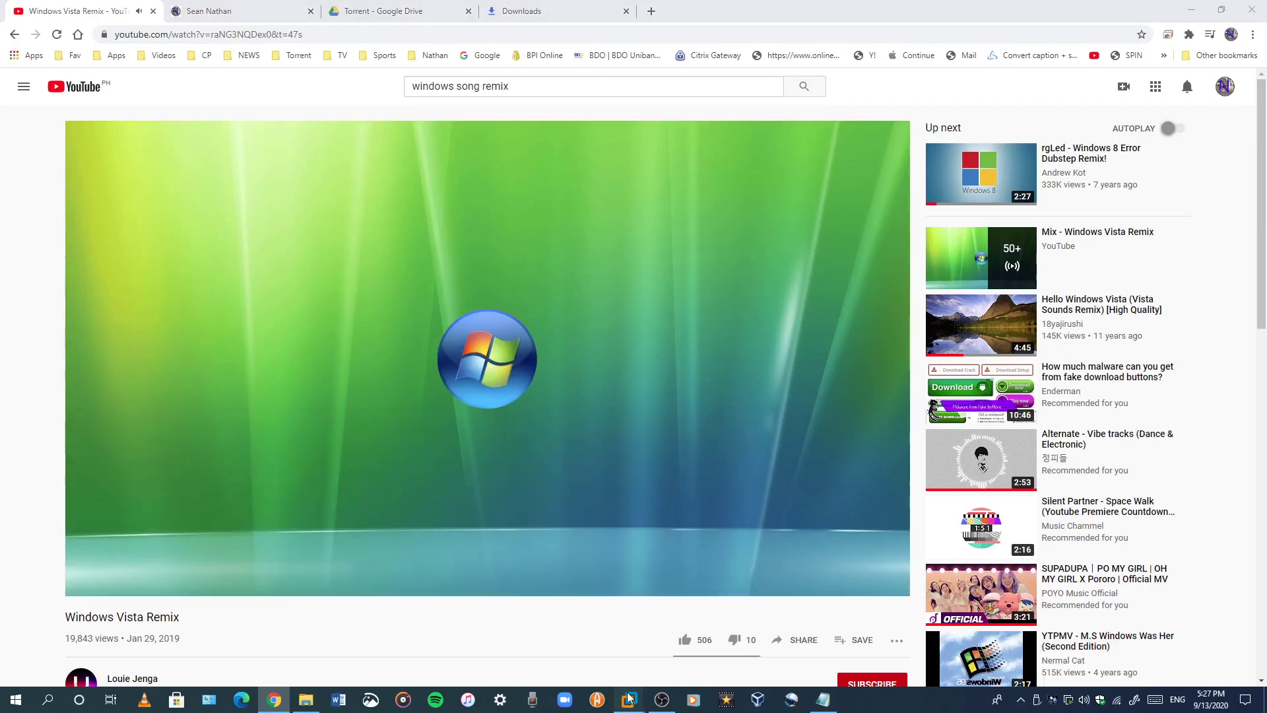
# Step: Return to the virtual machine, allow the Firefox installer, install Firefox as the default web browser, and finish with Launch Firefox now enabled
pyautogui.moveTo(629, 698)
pyautogui.click(747, 631)
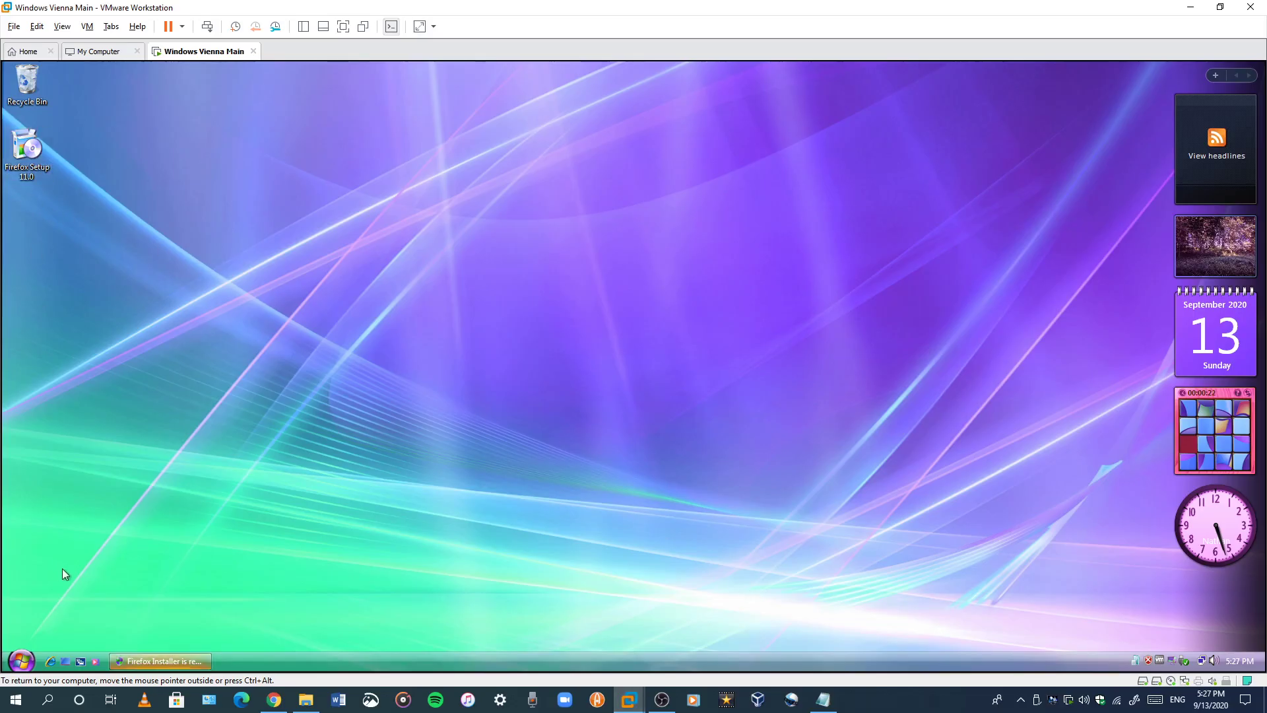
pyautogui.click(158, 661)
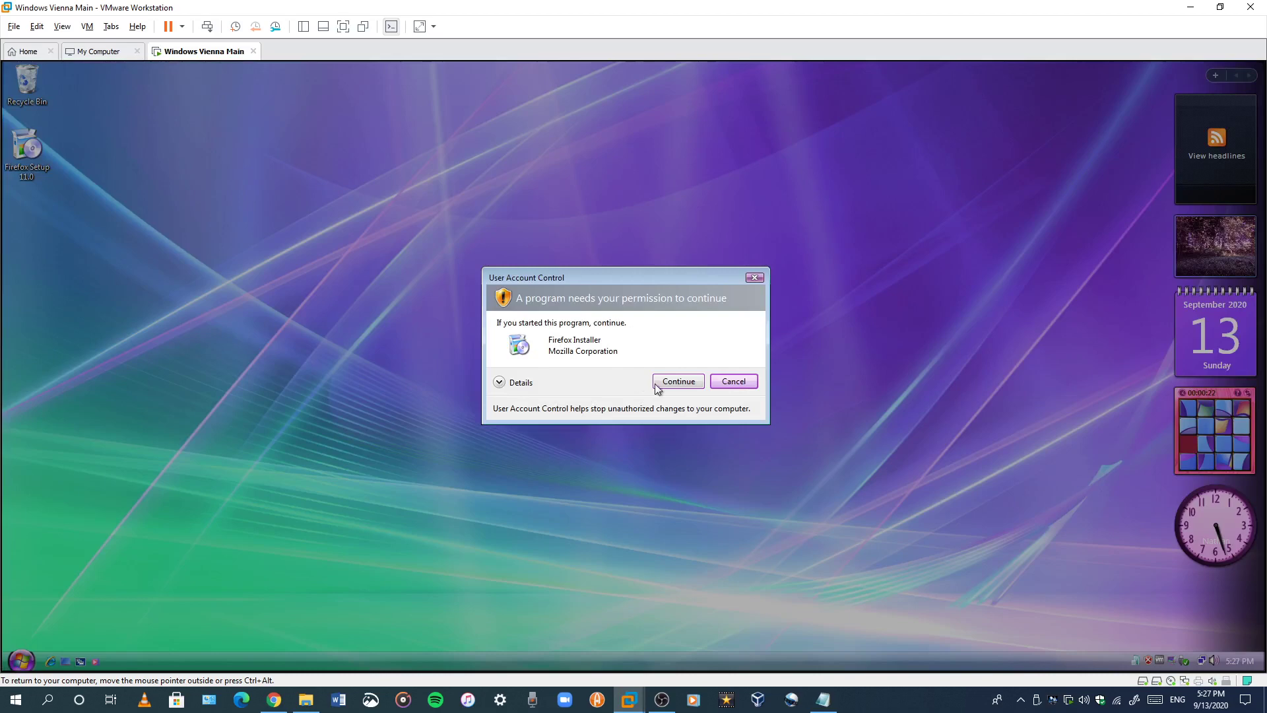
pyautogui.click(656, 383)
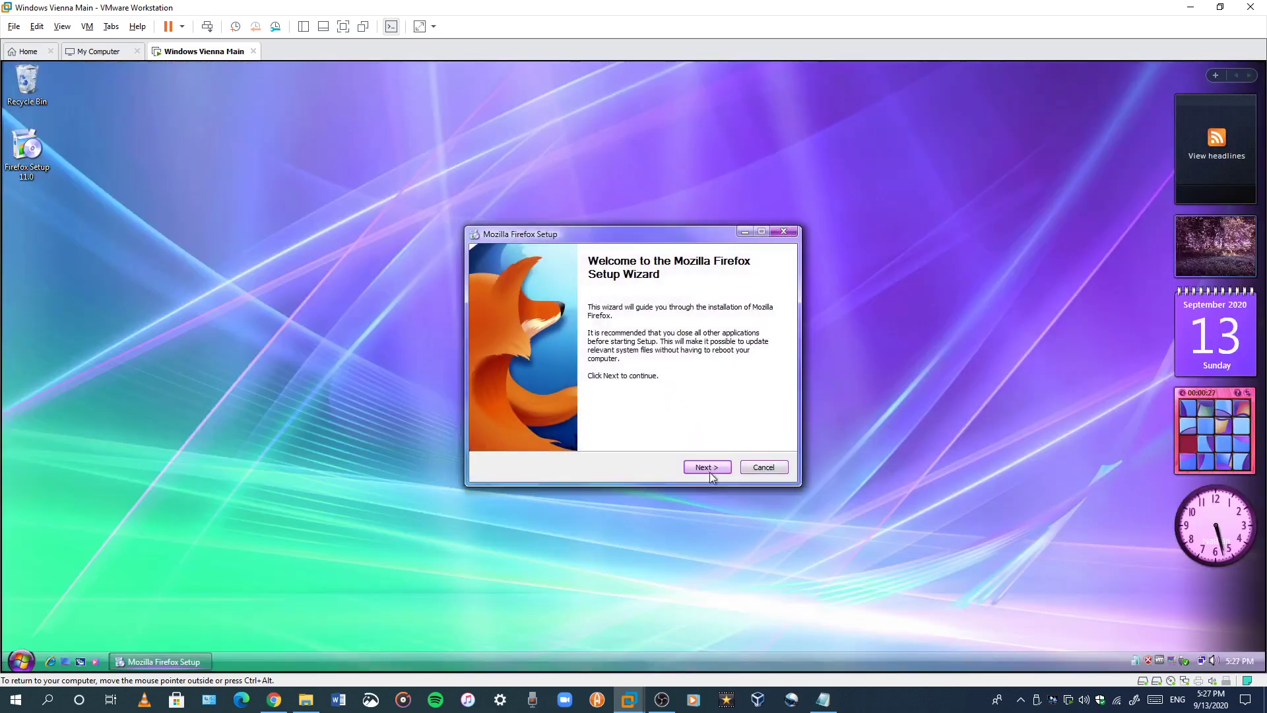
pyautogui.click(706, 467)
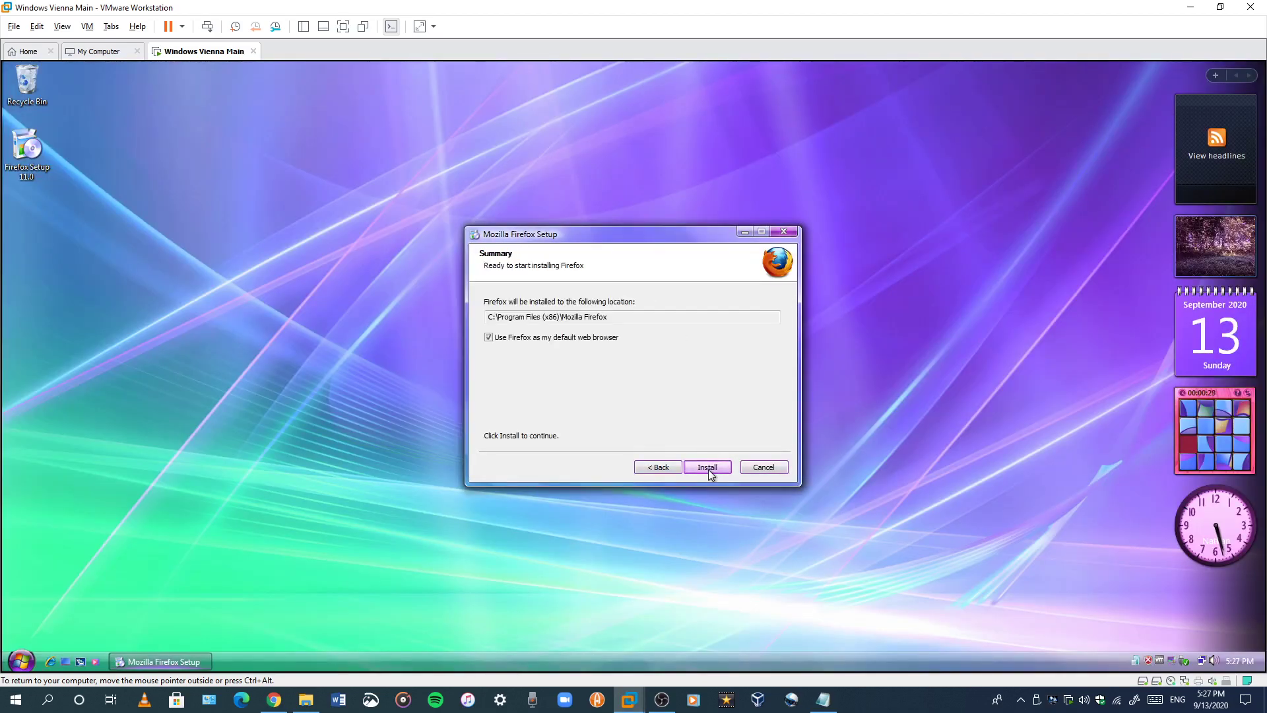
pyautogui.click(707, 467)
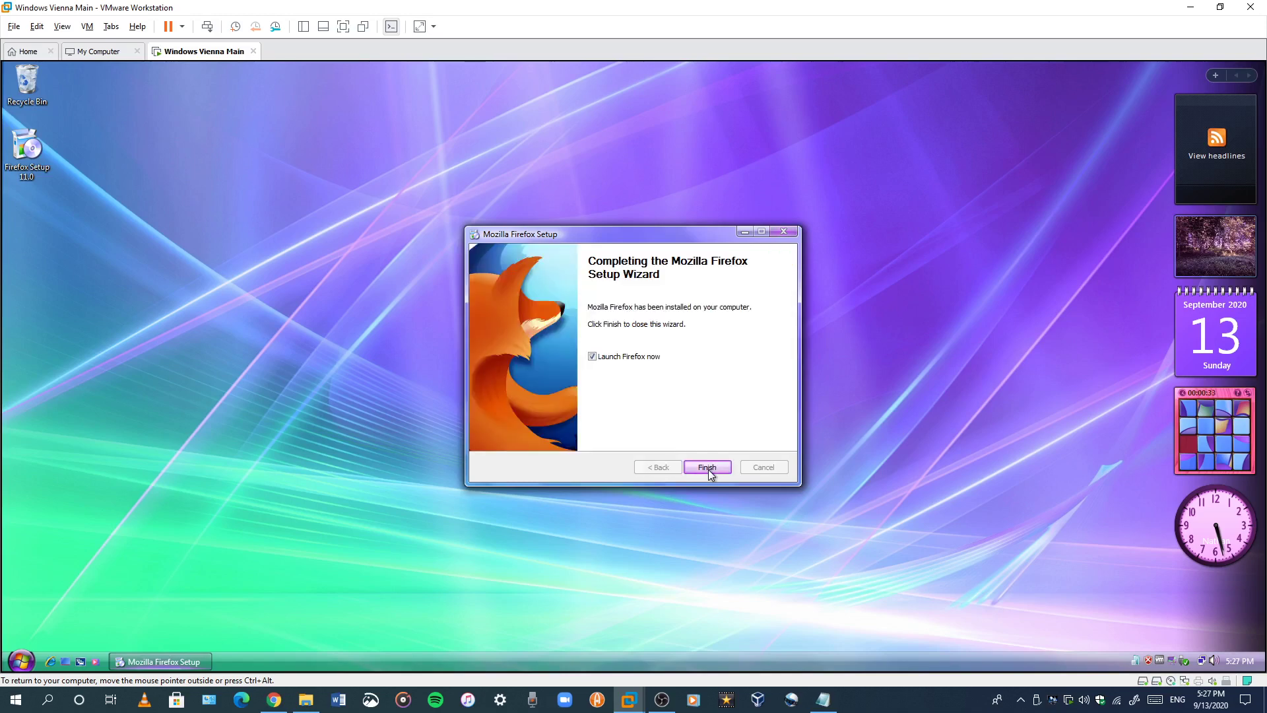
pyautogui.click(707, 467)
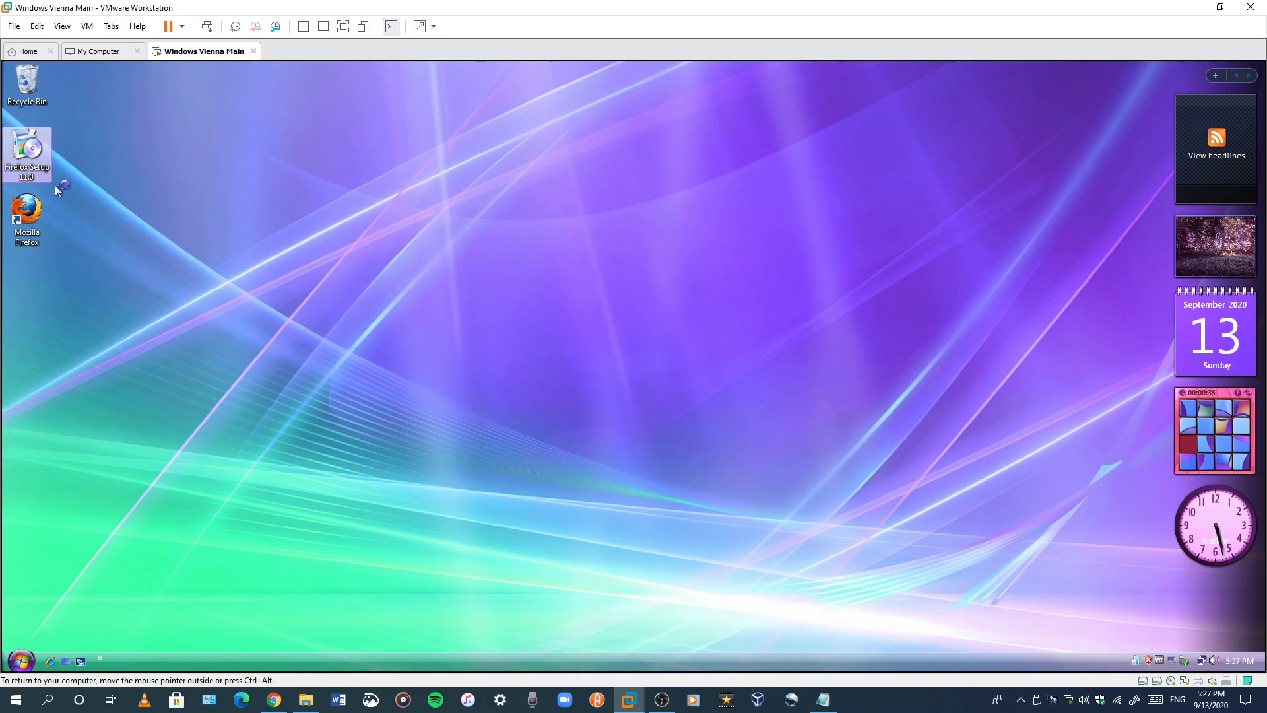
# Step: Delete Firefox Setup 11.0 from the virtual machine's desktop and permanently empty the Recycle Bin
pyautogui.rightClick(29, 78)
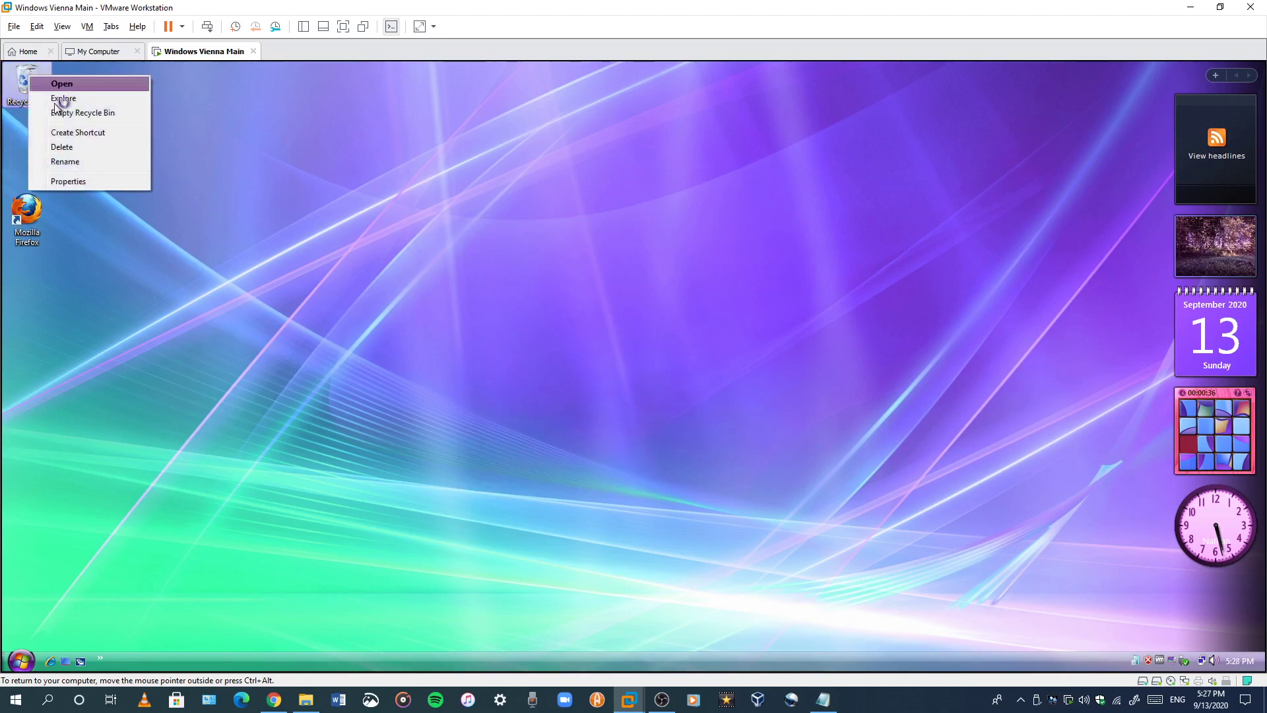
pyautogui.click(72, 113)
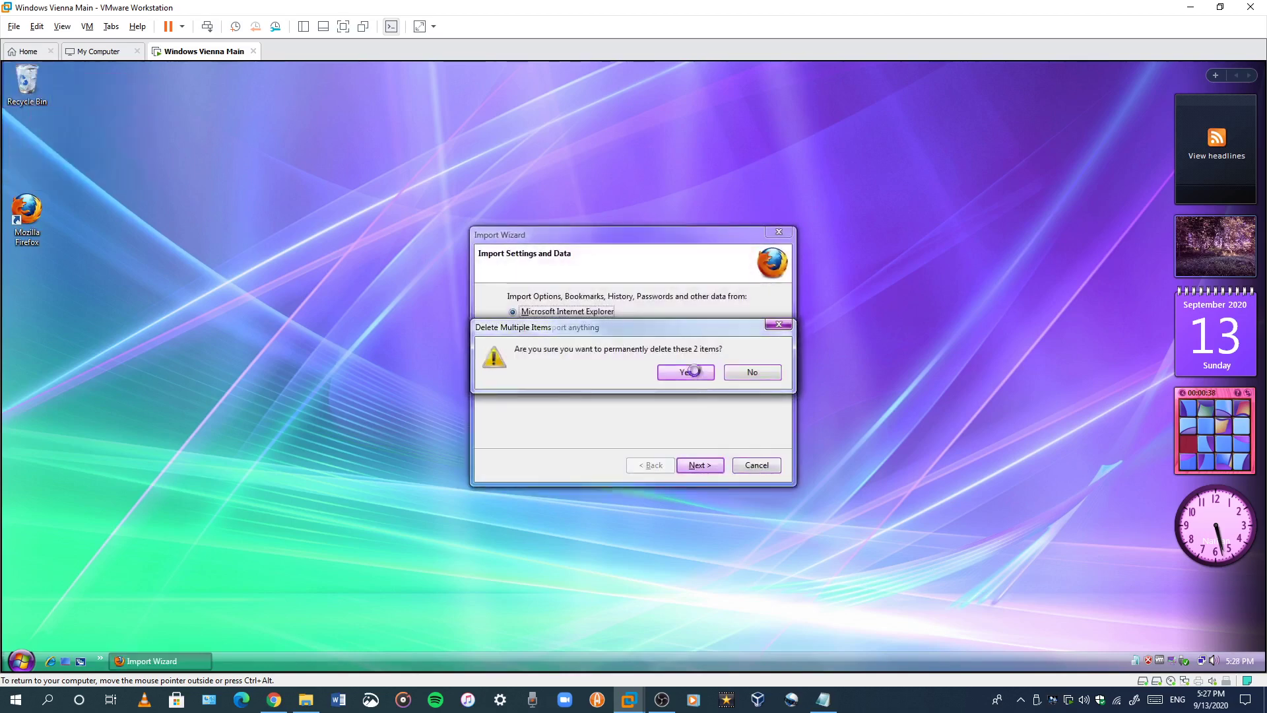
pyautogui.click(686, 371)
# Step: Import settings and data from Microsoft Internet Explorer into Firefox, with Firefox Start as the home page
pyautogui.click(700, 465)
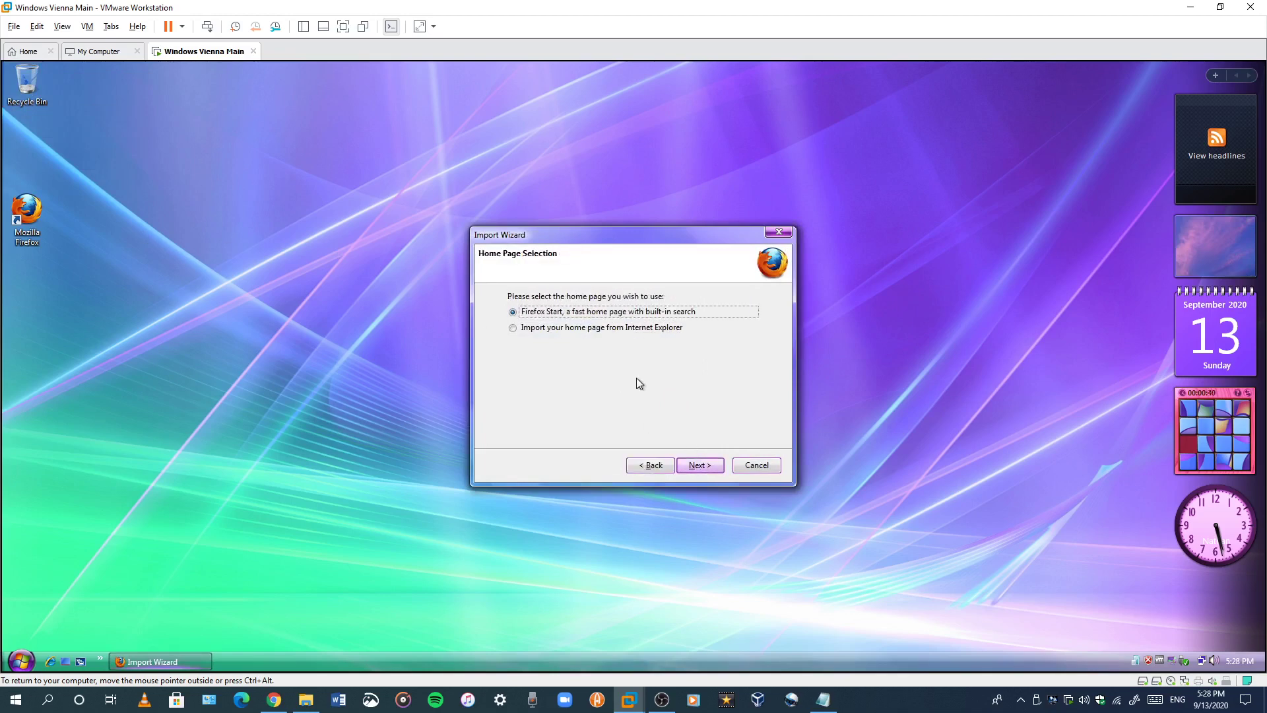
pyautogui.click(686, 463)
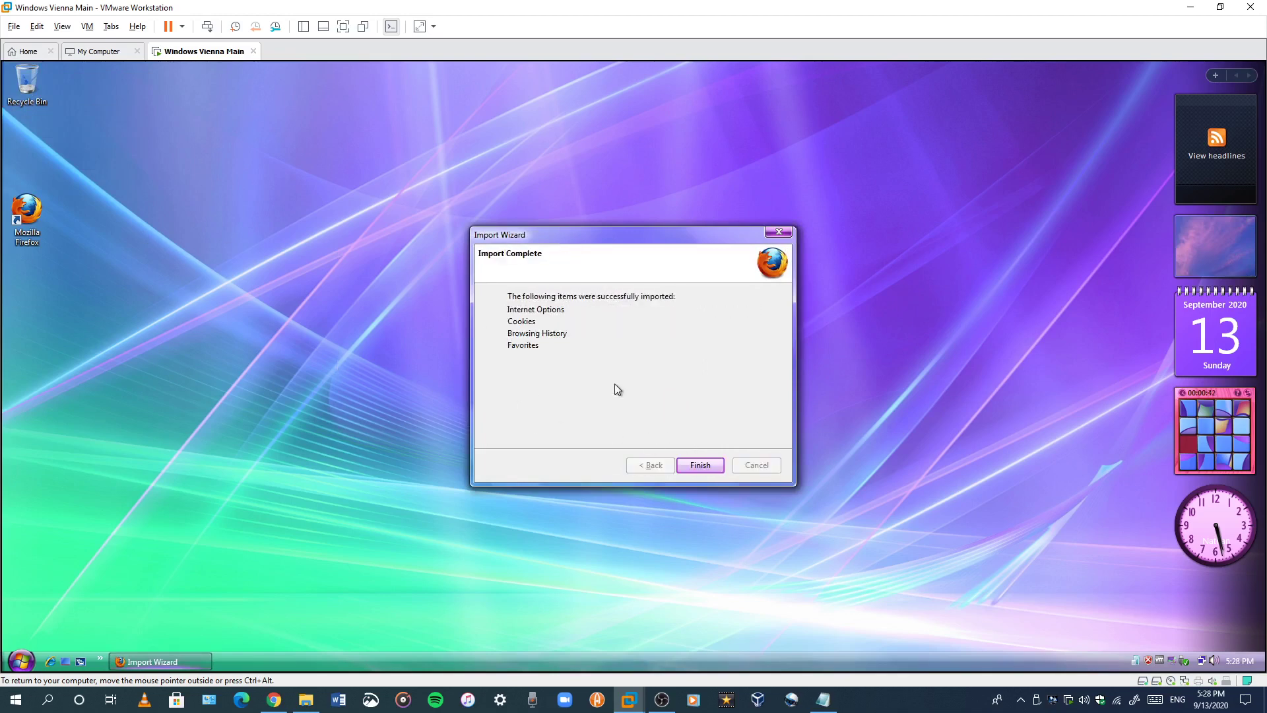
pyautogui.press('Return')
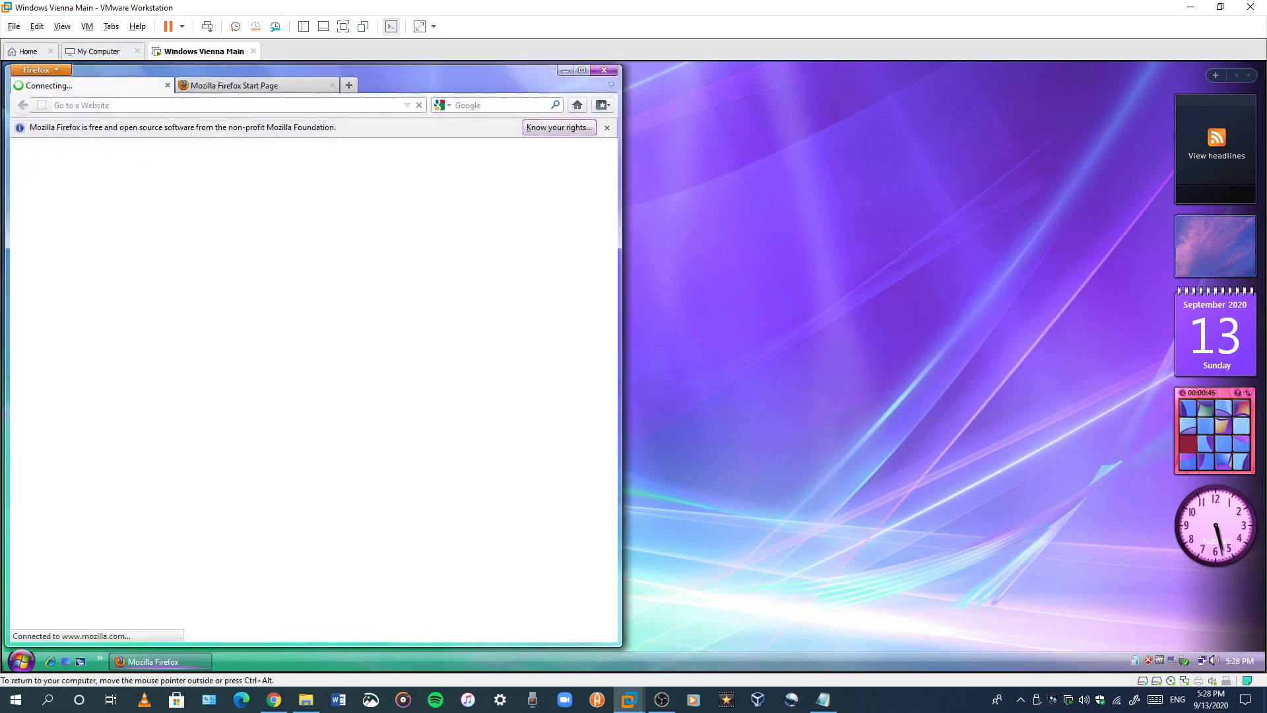
# Step: Move and maximize the new Firefox window, then close Firefox with both of its tabs
pyautogui.moveTo(416, 84); pyautogui.dragTo(737, 166)
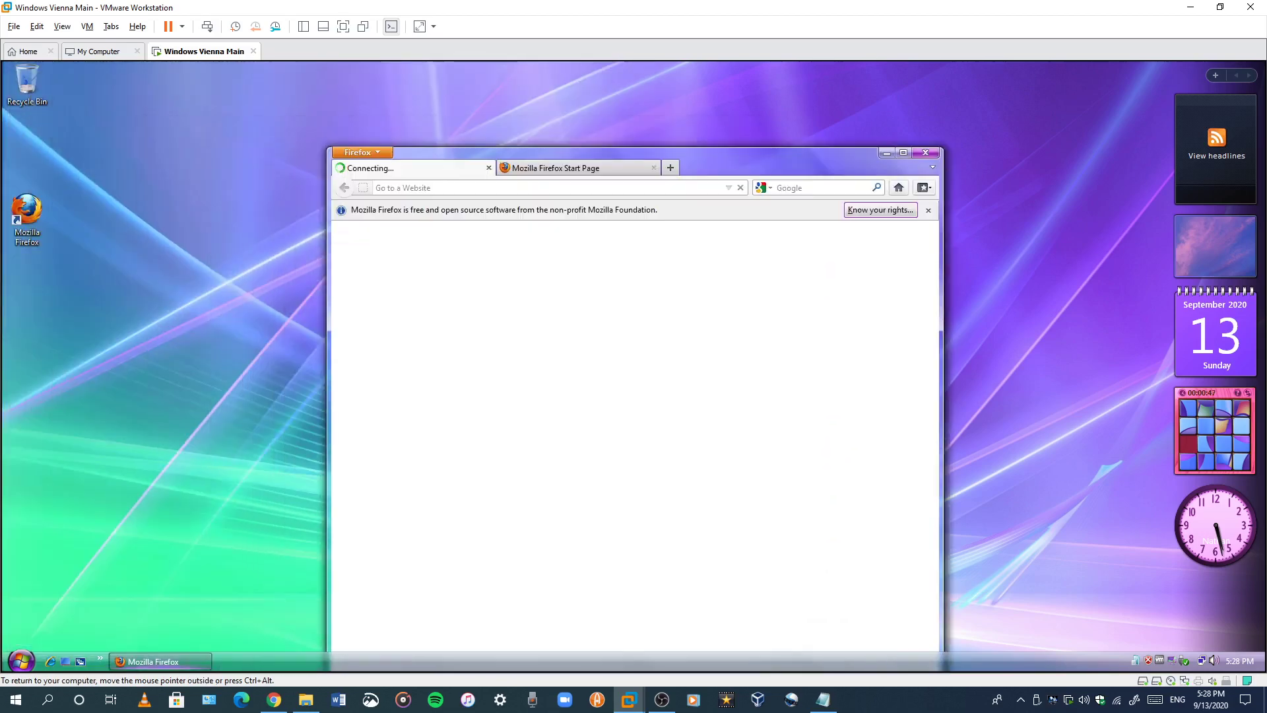
pyautogui.click(904, 154)
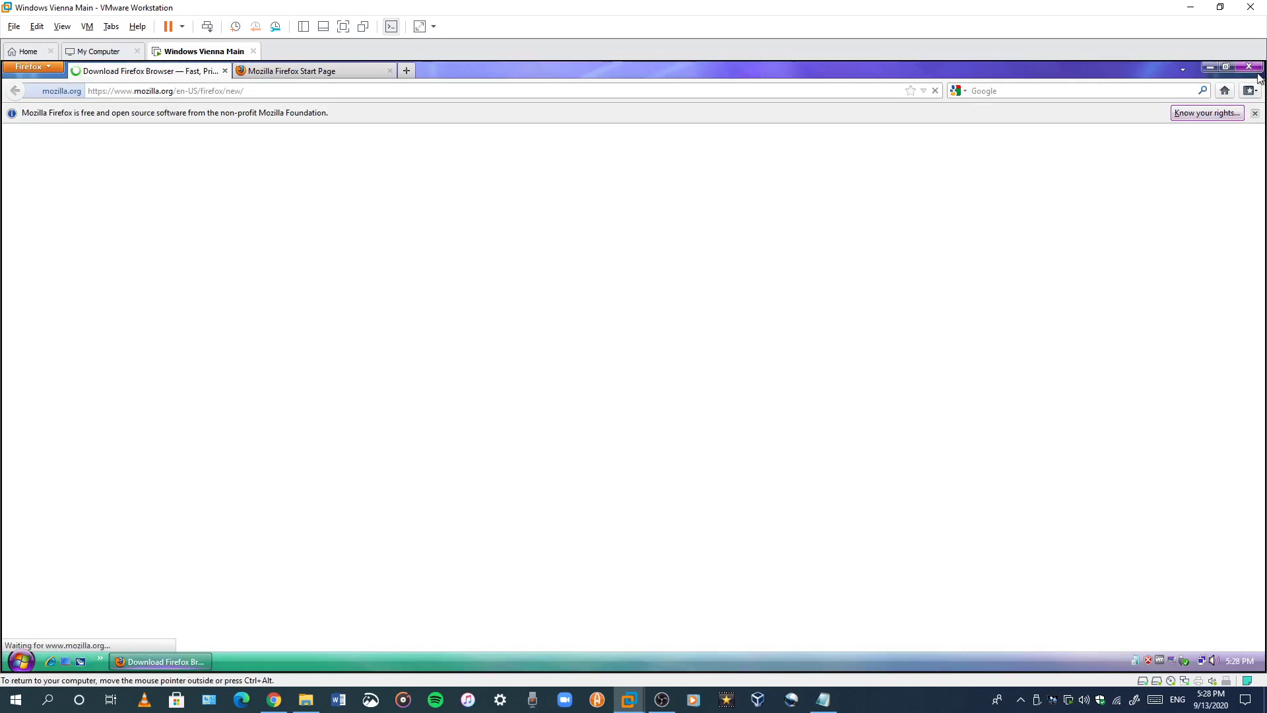
pyautogui.click(1249, 66)
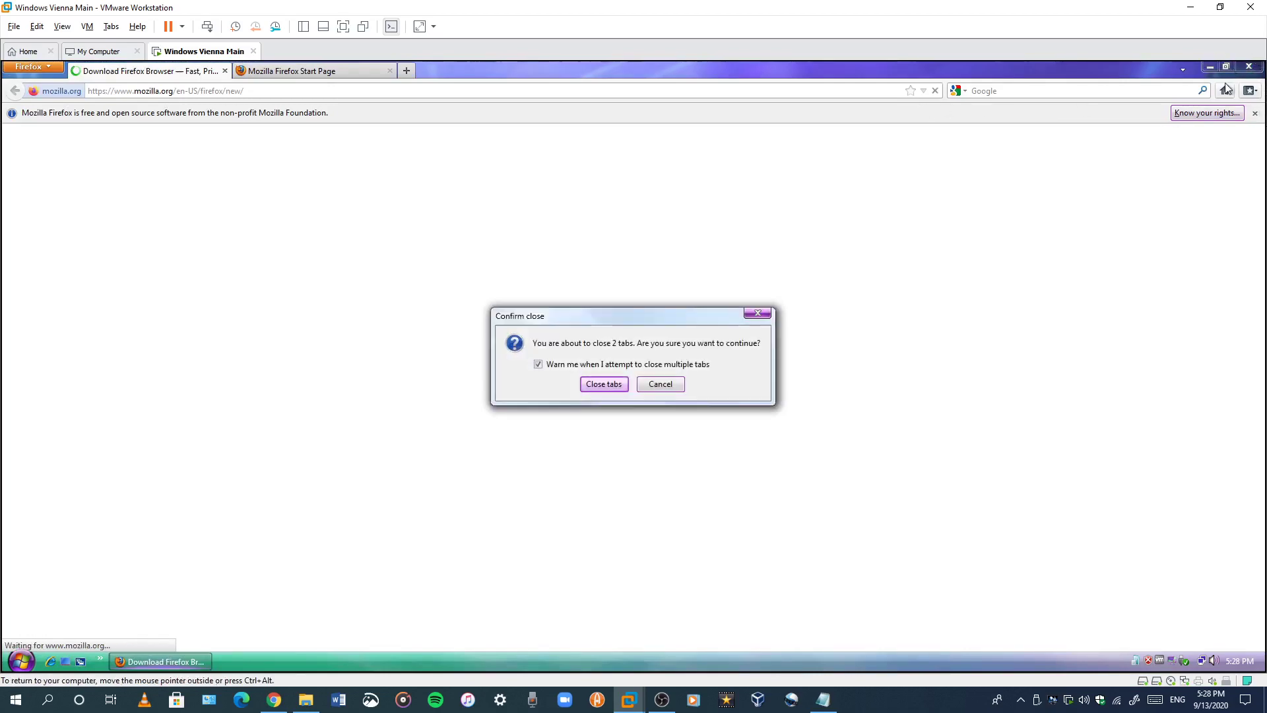
pyautogui.click(603, 384)
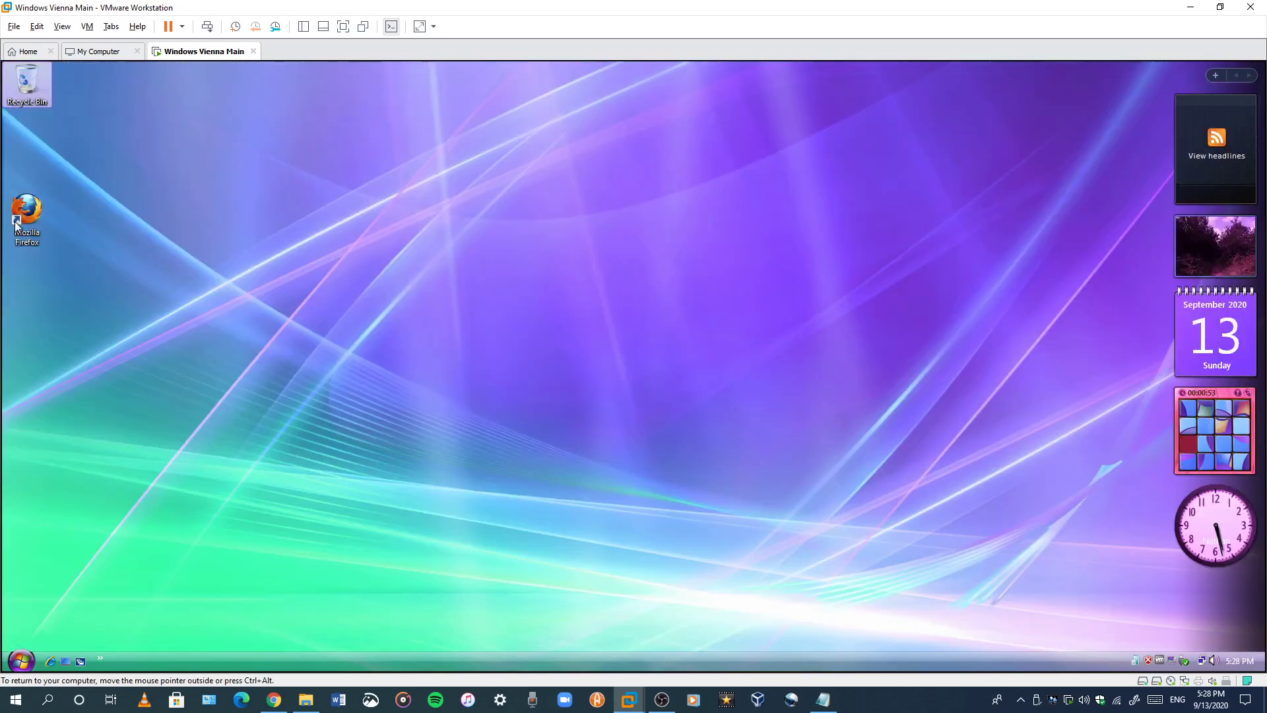
# Step: Place the Mozilla Firefox shortcut directly below the Recycle Bin on the virtual machine's desktop
pyautogui.moveTo(14, 222); pyautogui.dragTo(35, 146)
pyautogui.click(399, 206)
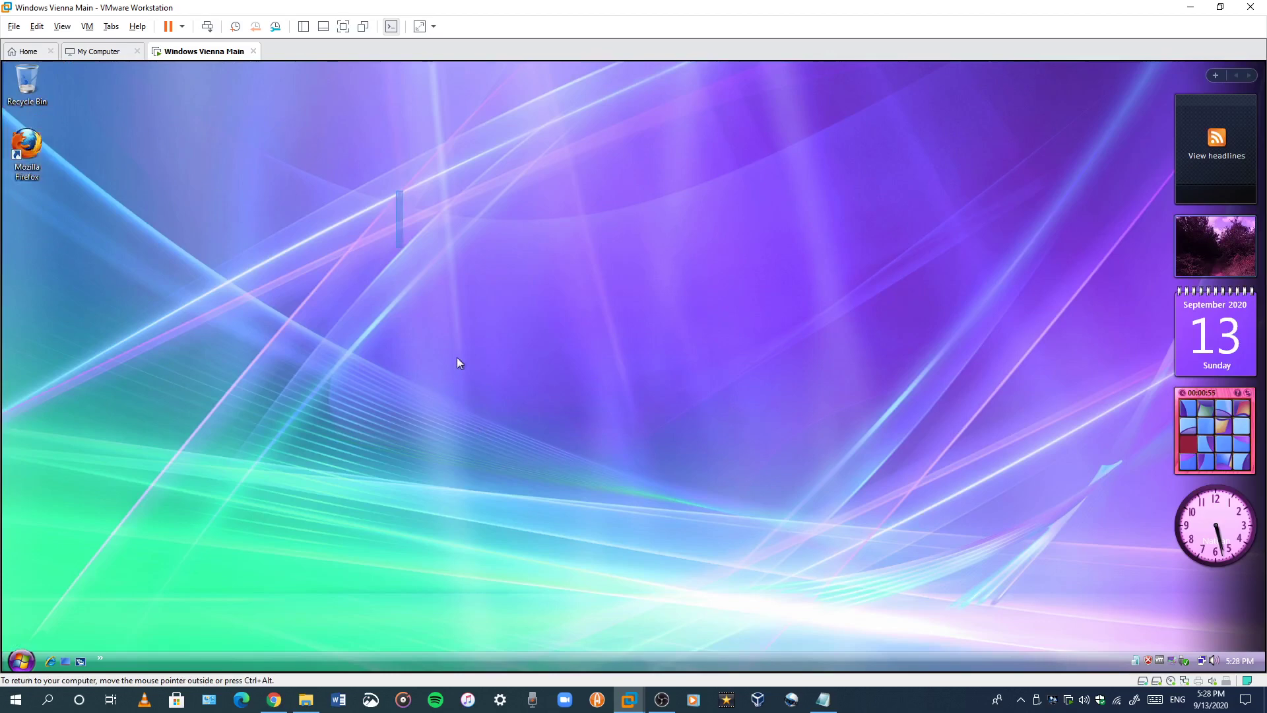
# Step: Check the Office Professional Plus 2016 32Bit English.zip download in Chrome's downloads list
pyautogui.click(294, 705)
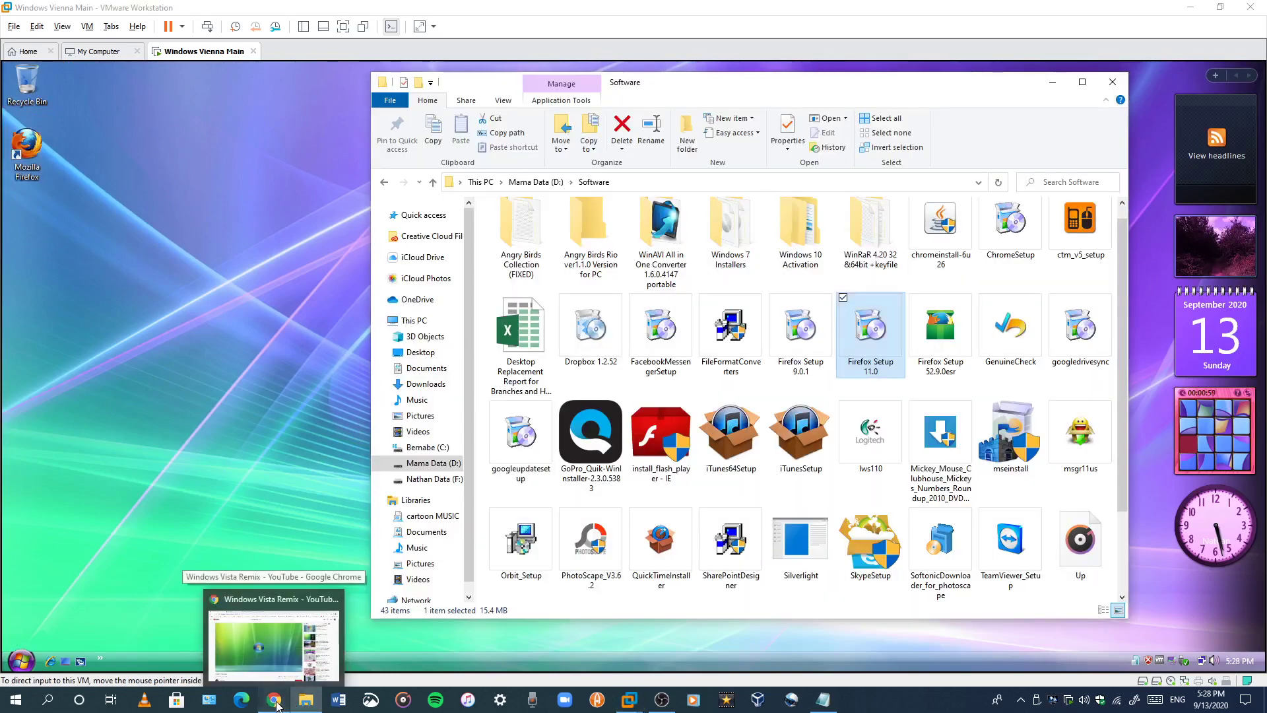
pyautogui.click(276, 705)
pyautogui.click(510, 9)
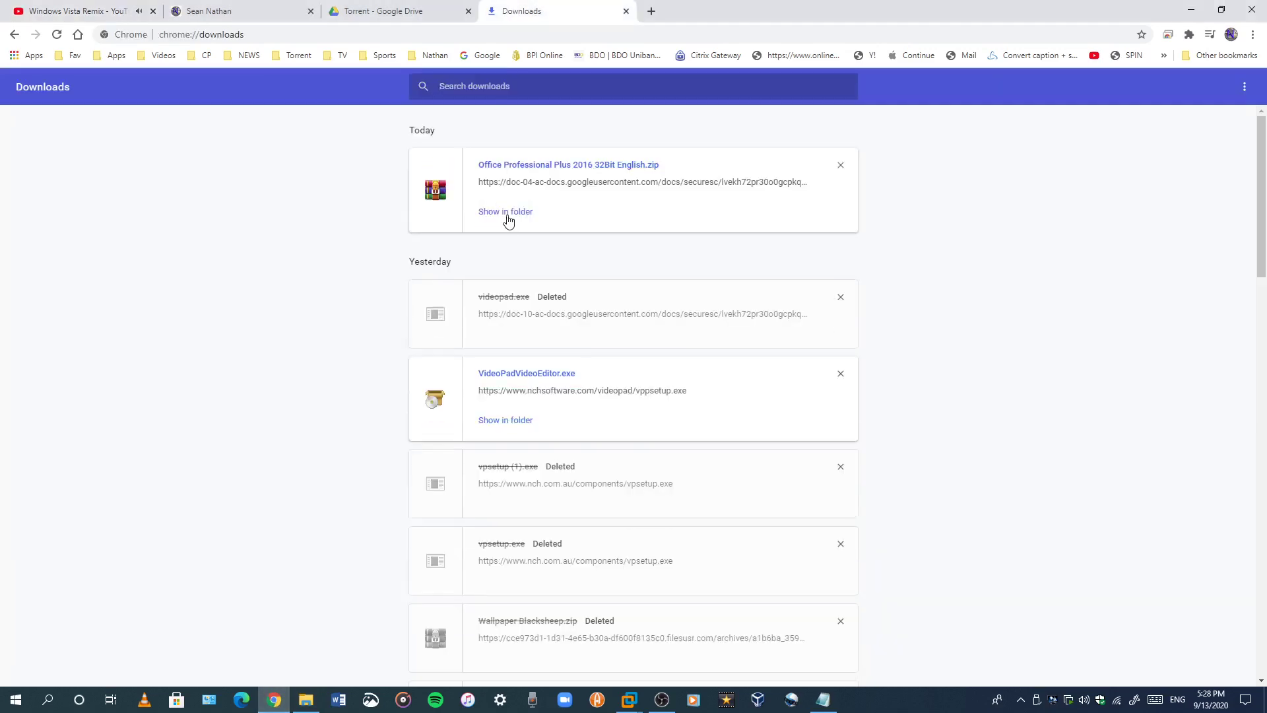
# Step: Copy the Office Professional Plus 2016 32Bit English archive from the F: drive's Downloads folder to the virtual machine's desktop, below Firefox
pyautogui.moveTo(306, 700)
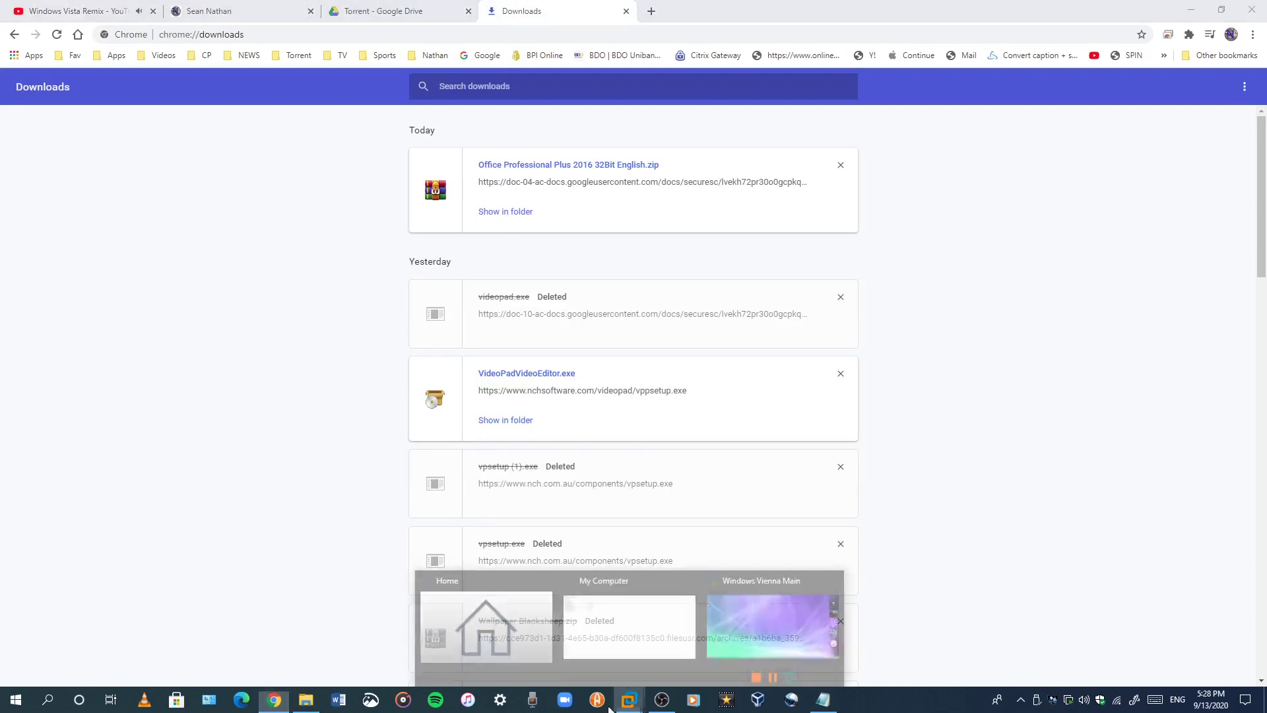
pyautogui.click(629, 623)
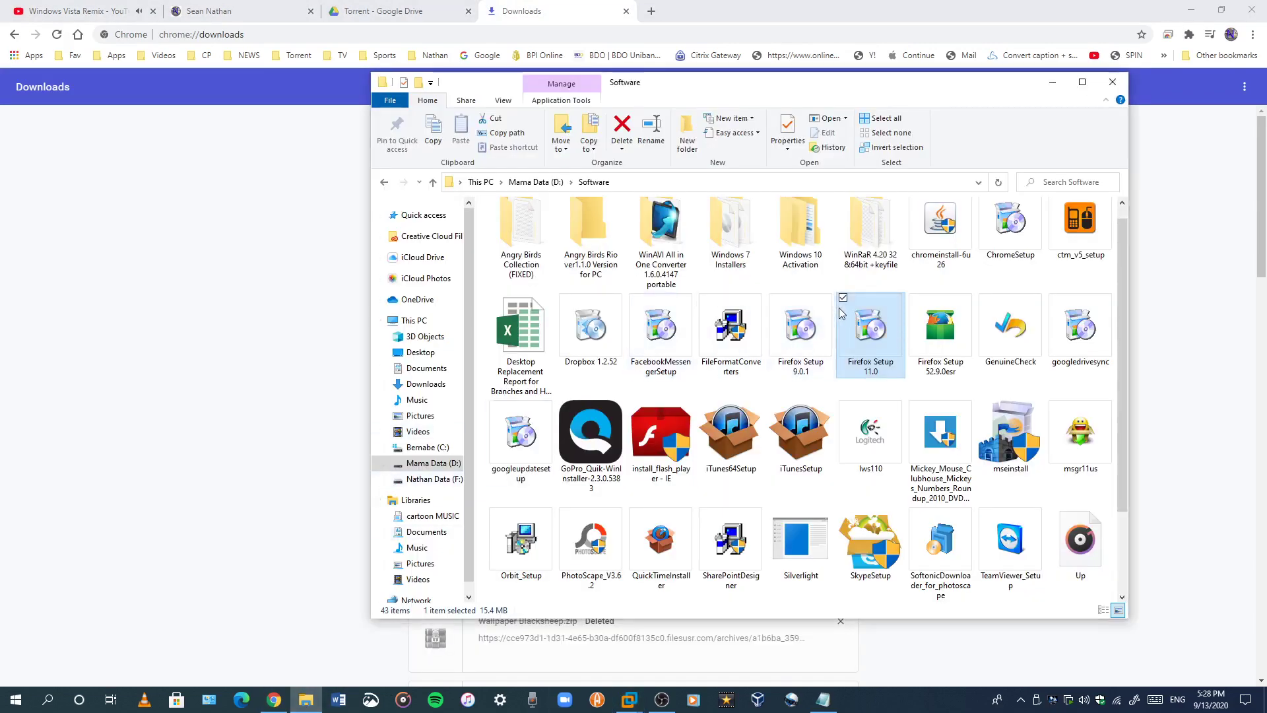
pyautogui.scroll(1, 686, 303)
pyautogui.click(434, 481)
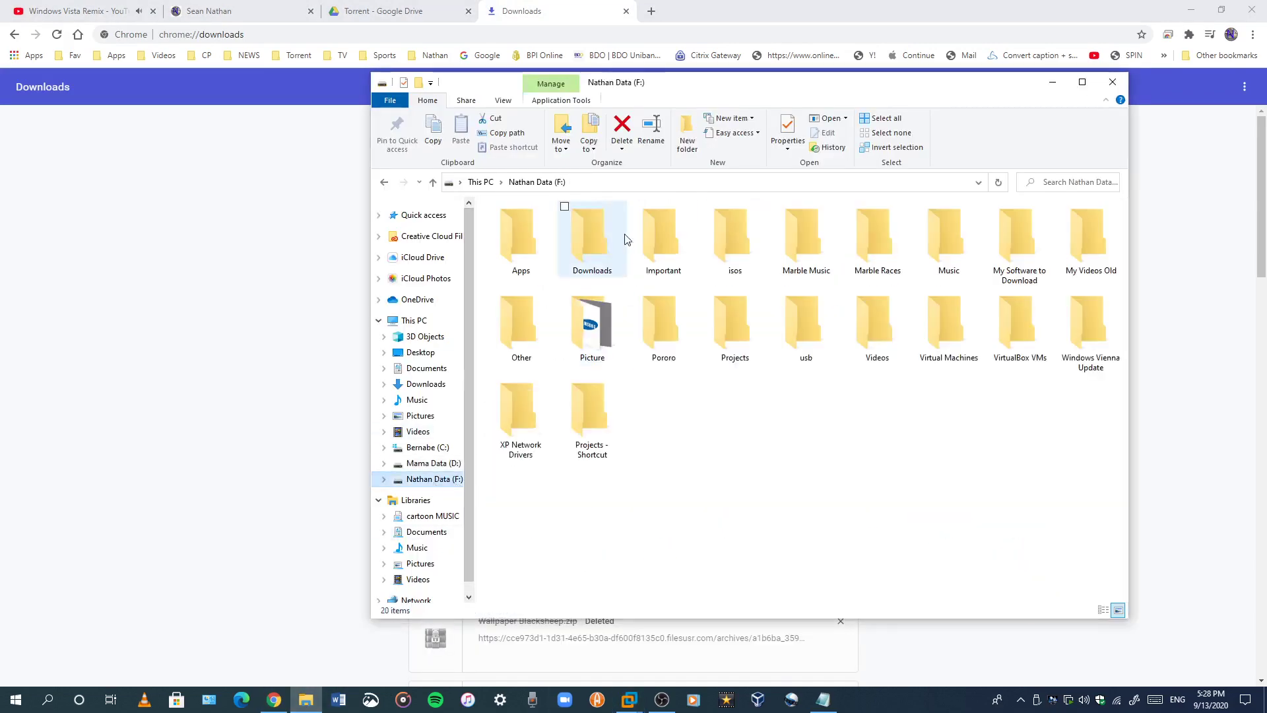
pyautogui.doubleClick(615, 237)
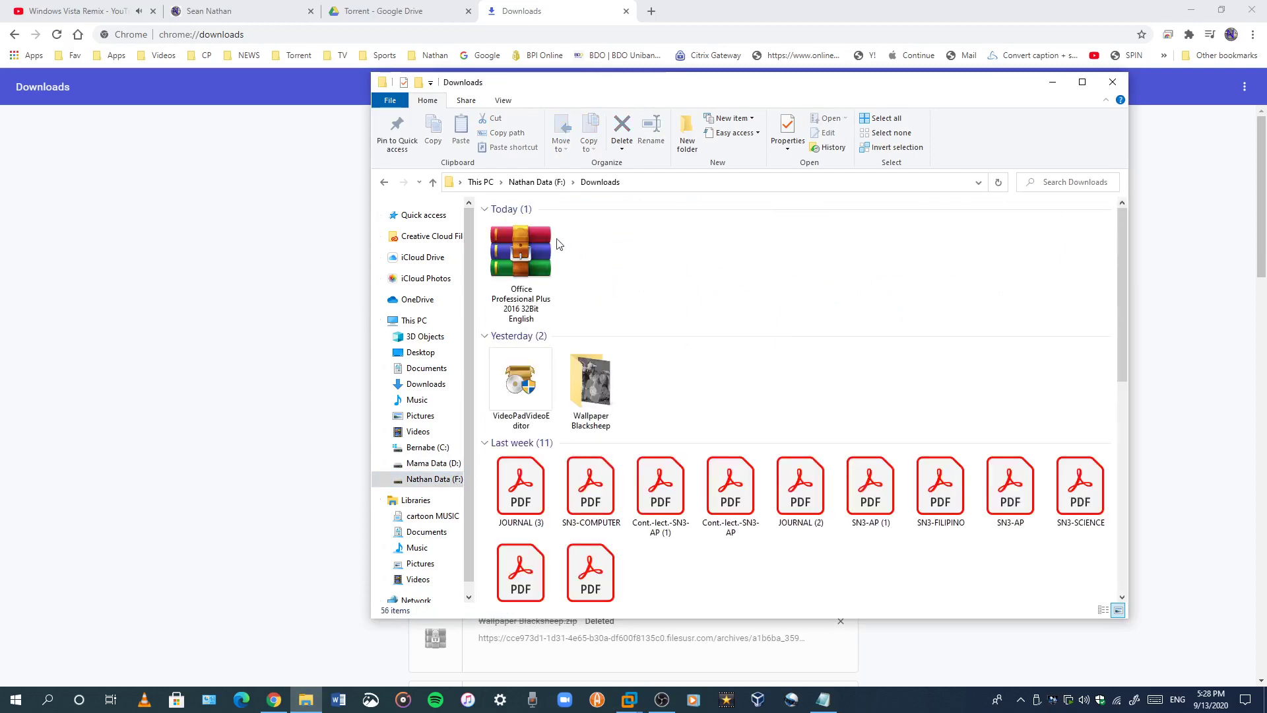
pyautogui.moveTo(528, 260); pyautogui.dragTo(349, 396)
pyautogui.moveTo(77, 236); pyautogui.dragTo(34, 218)
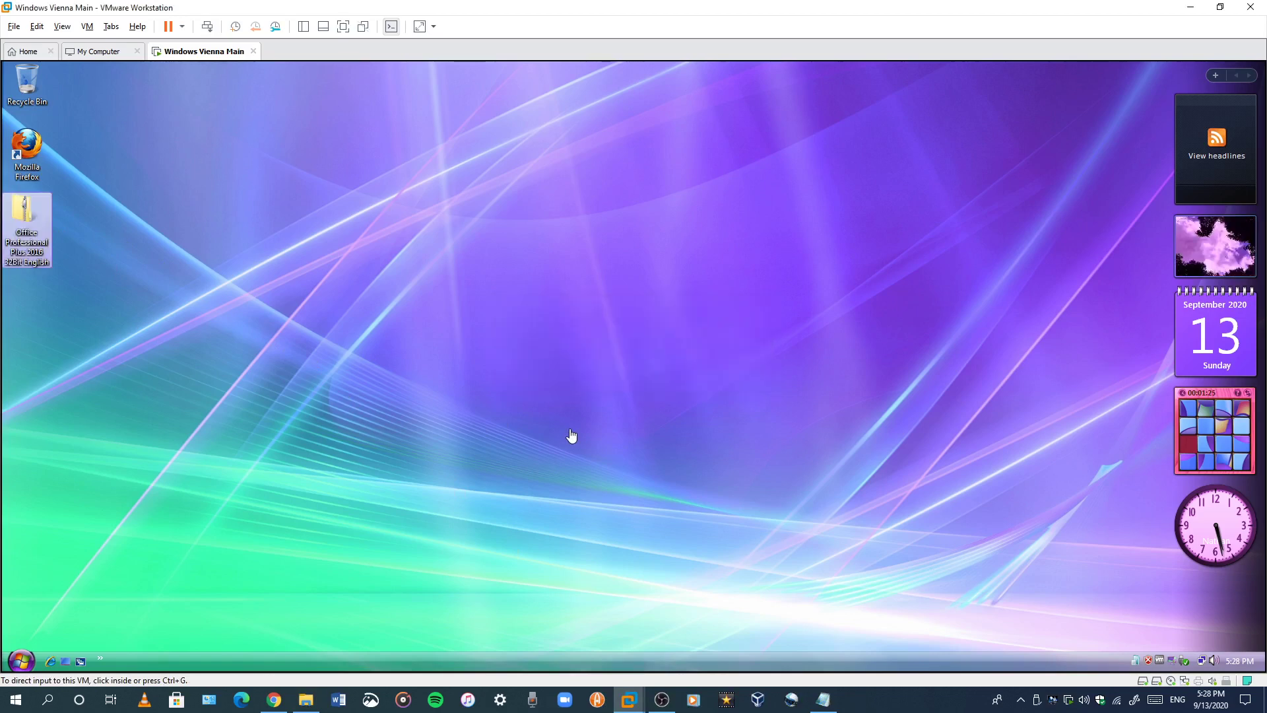
# Step: Extract the whole Office Professional Plus 2016 archive to the suggested desktop folder and show the detailed copy information
pyautogui.rightClick(15, 214)
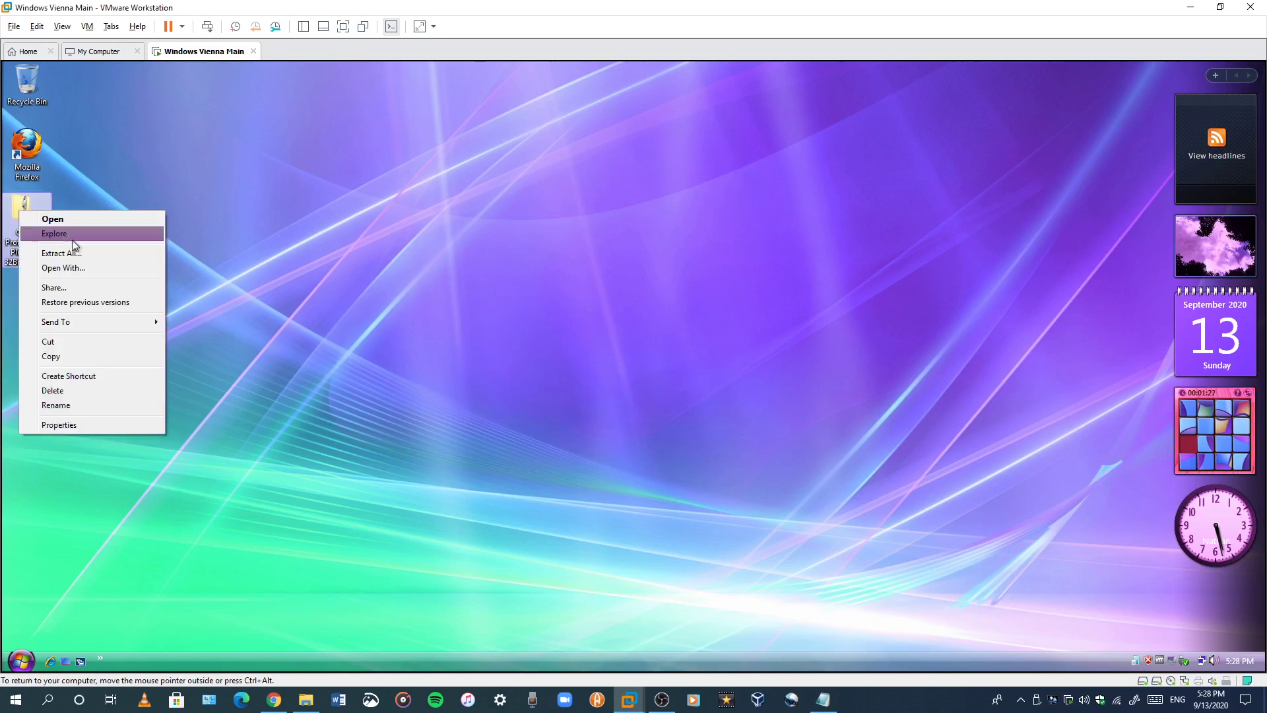
pyautogui.click(85, 255)
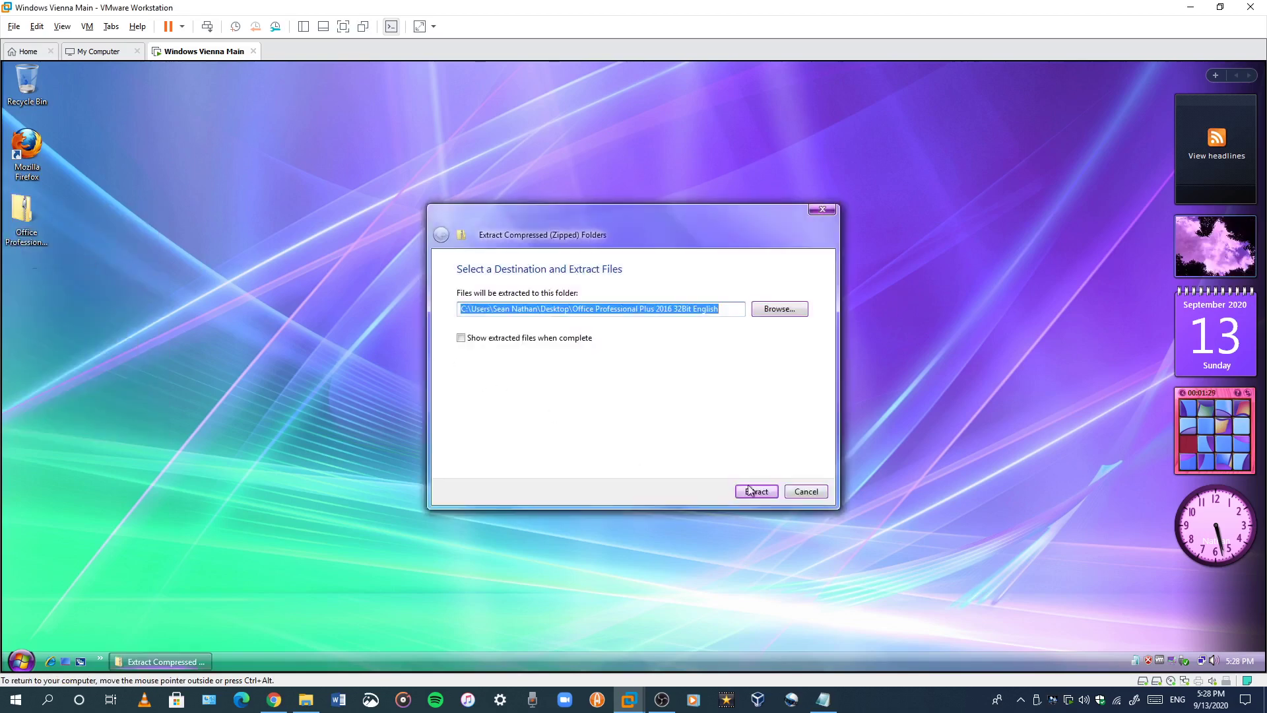
pyautogui.click(763, 496)
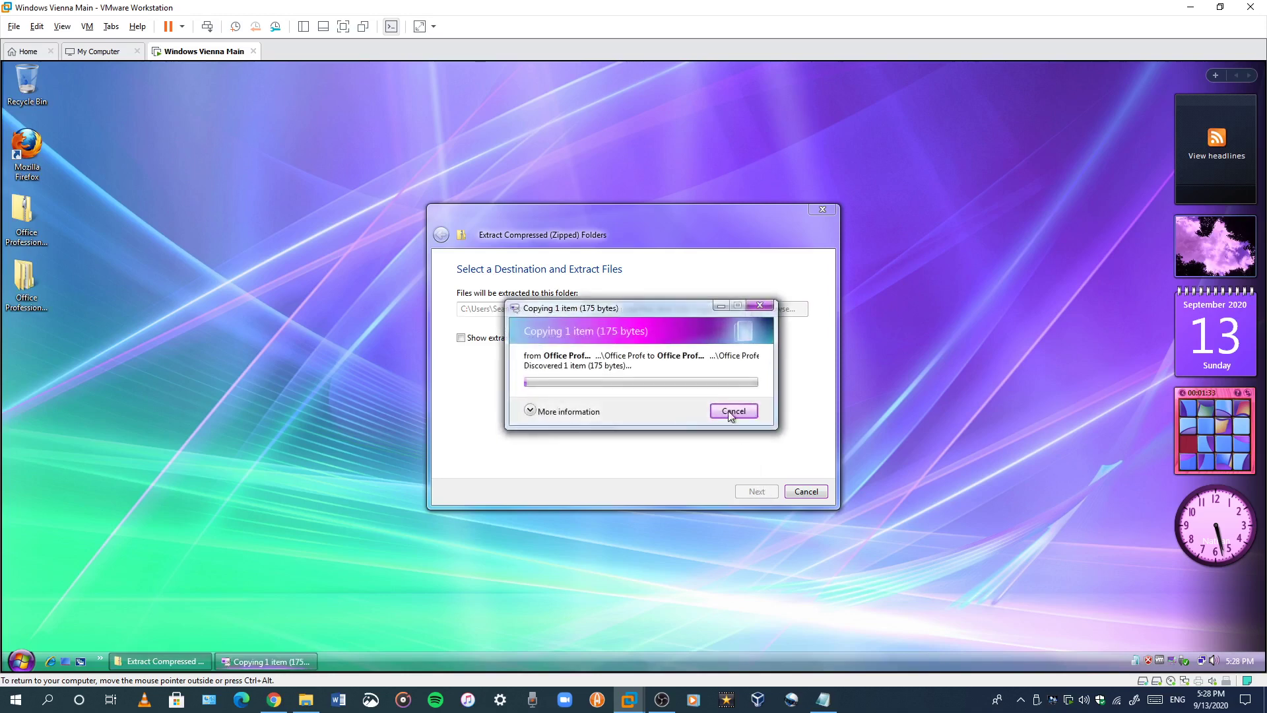
pyautogui.click(578, 407)
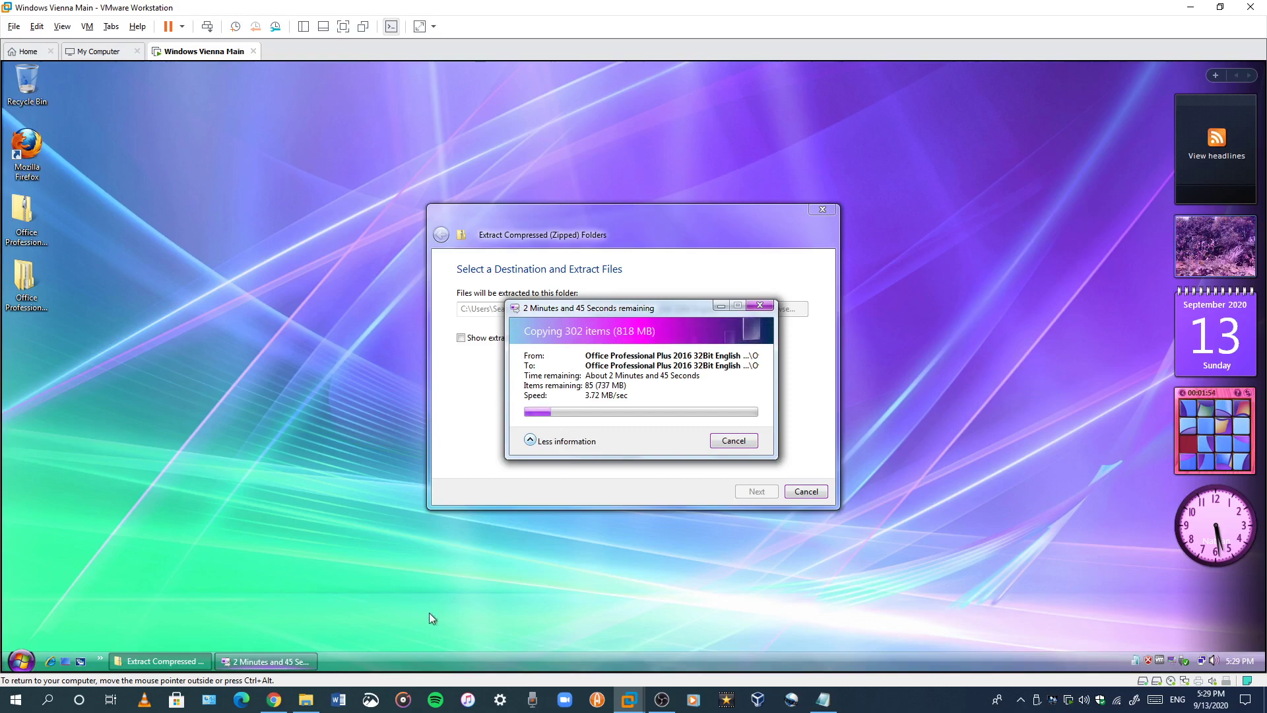
# Step: Switch to Chrome and close the Downloads and Google Drive Torrent tabs, leaving the YouTube video in view
pyautogui.click(274, 700)
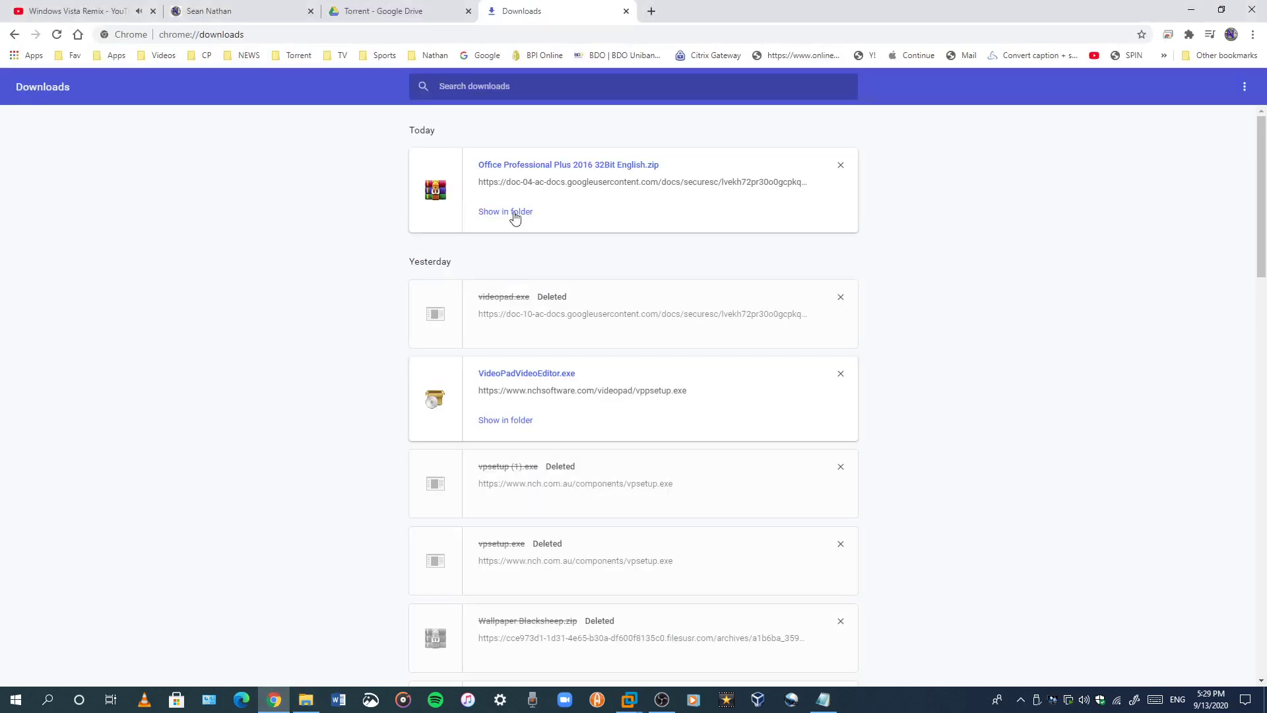
pyautogui.click(625, 11)
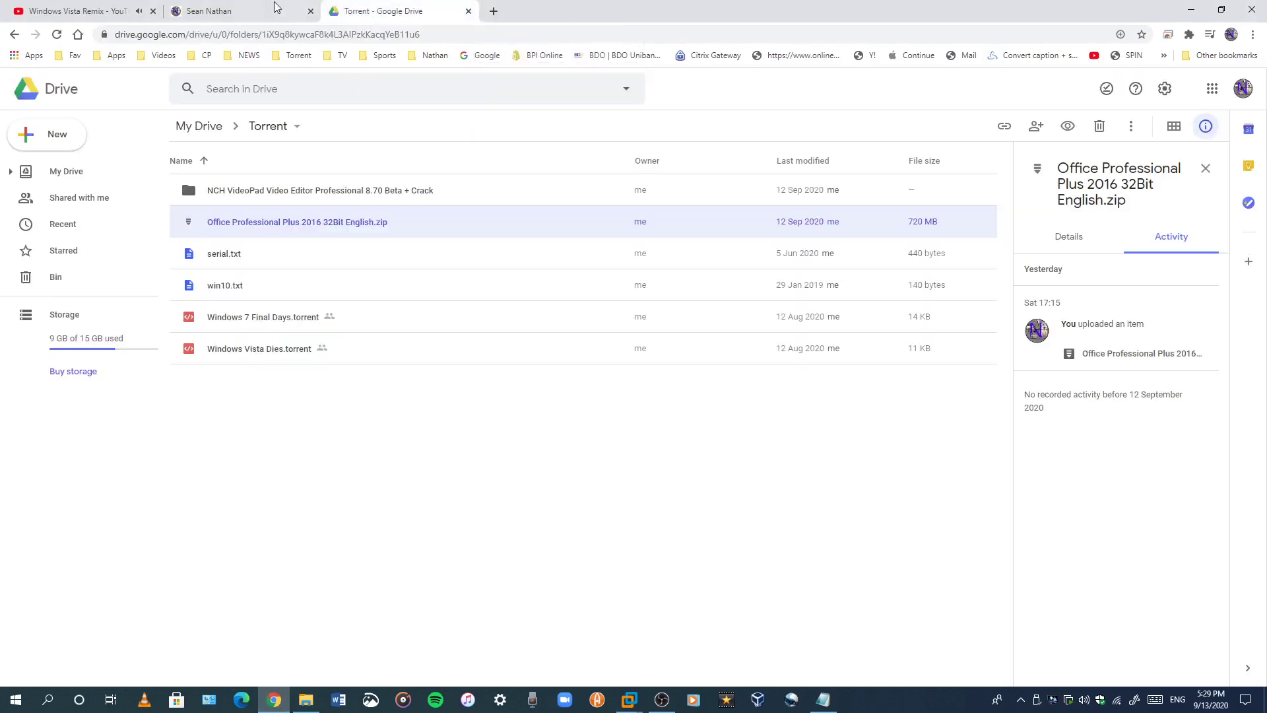
pyautogui.click(196, 8)
pyautogui.click(99, 10)
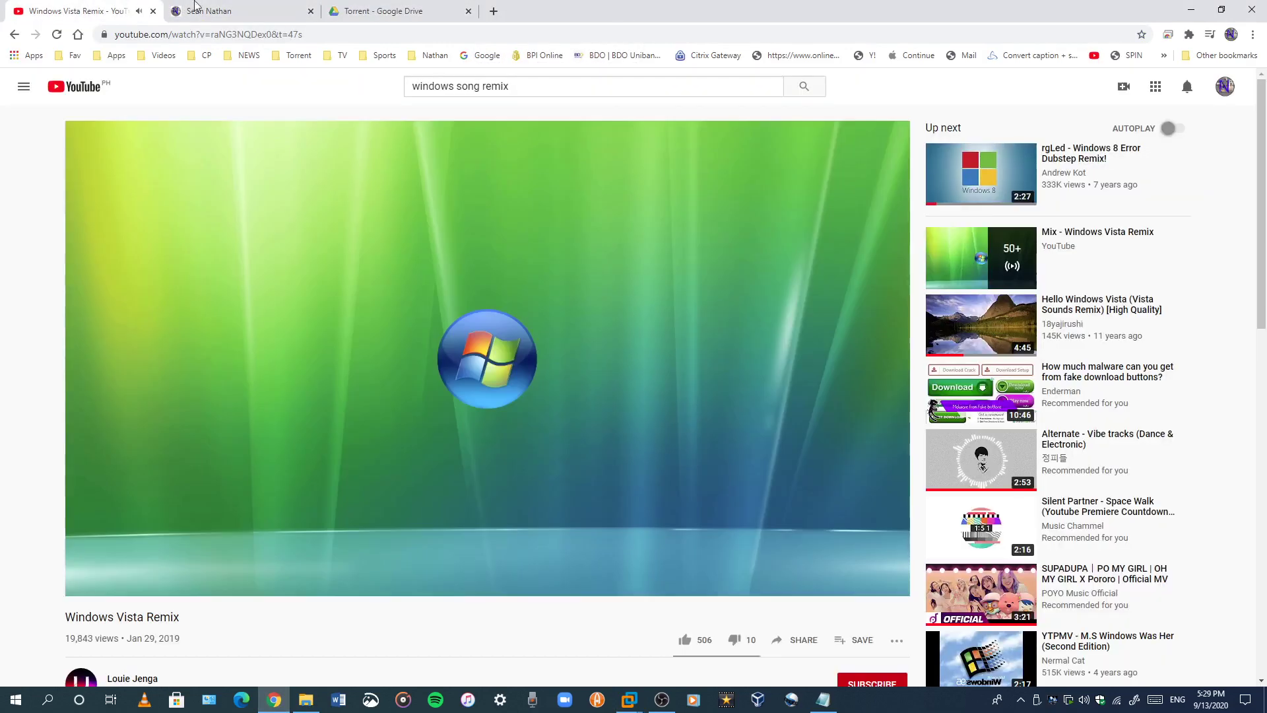
pyautogui.click(468, 11)
# Step: Play "Hello Windows Vista (Vista Sounds Remix) [High Quality]" from the suggested YouTube videos, and return to the Windows Vienna Main virtual machine
pyautogui.scroll(-1, 632, 312)
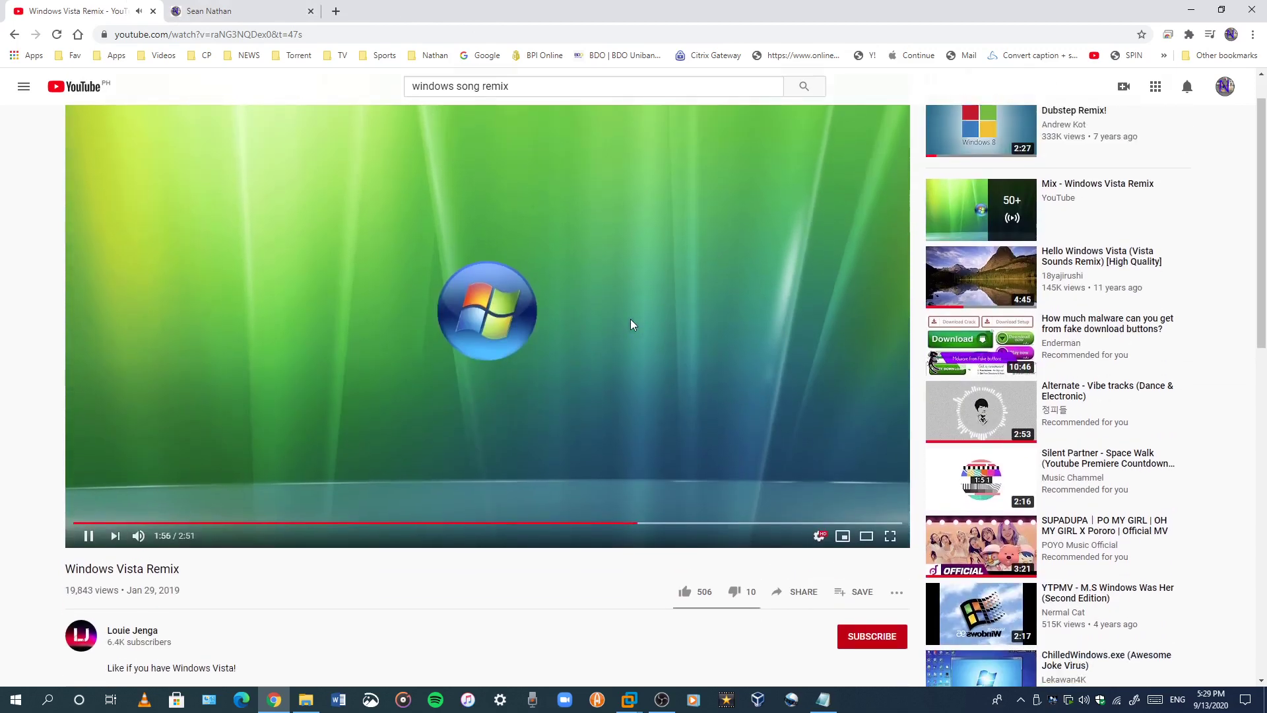
pyautogui.scroll(-2, 631, 324)
pyautogui.scroll(-1, 534, 354)
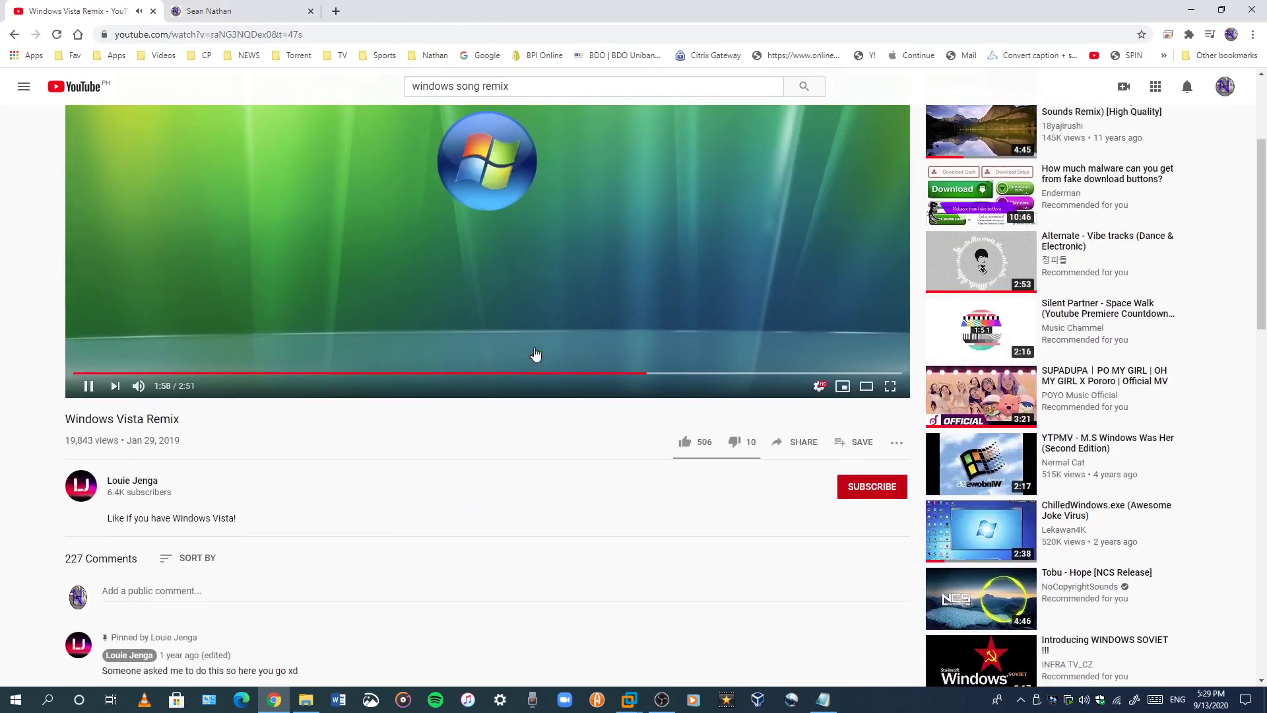
pyautogui.scroll(-1, 565, 349)
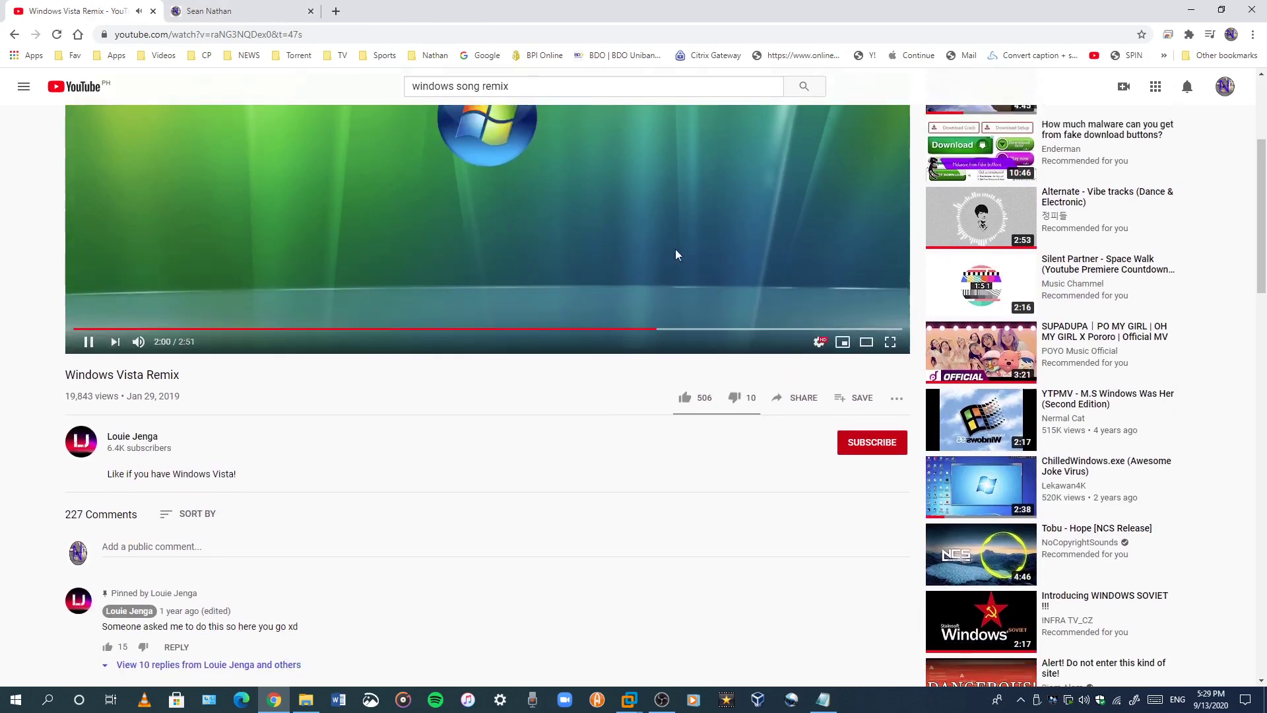
pyautogui.scroll(3, 779, 239)
pyautogui.scroll(1, 864, 255)
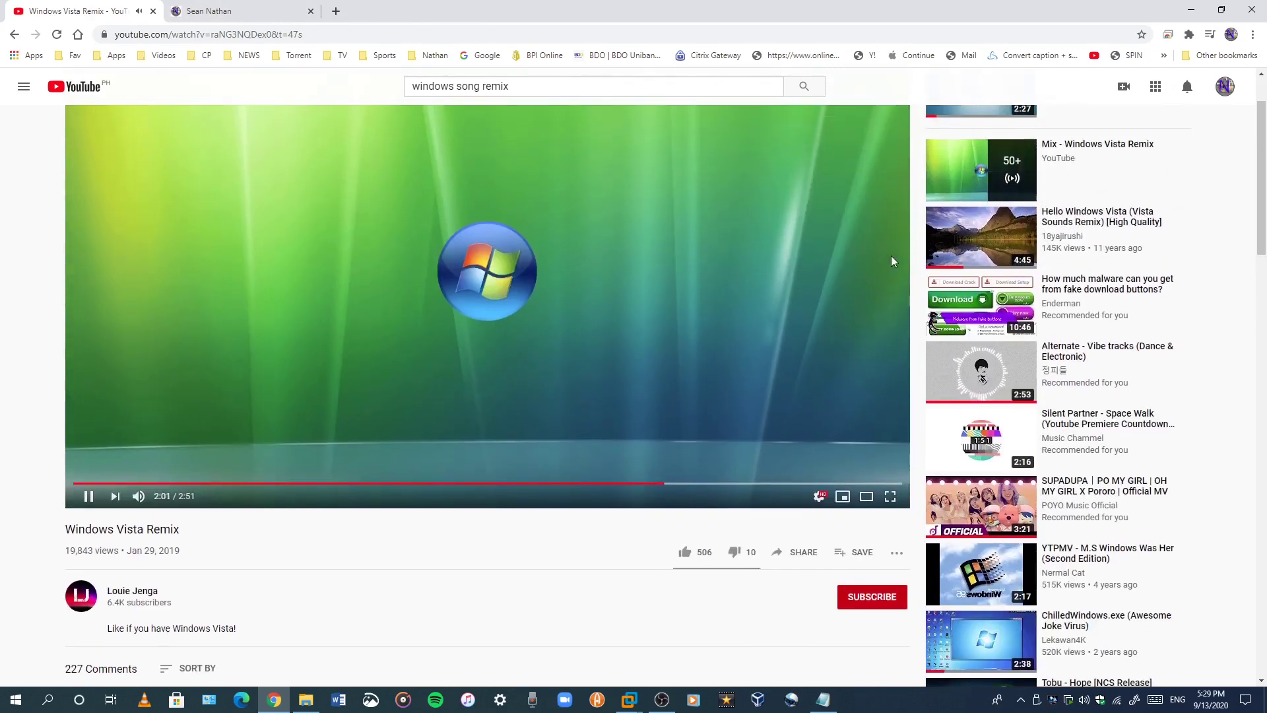
pyautogui.click(952, 248)
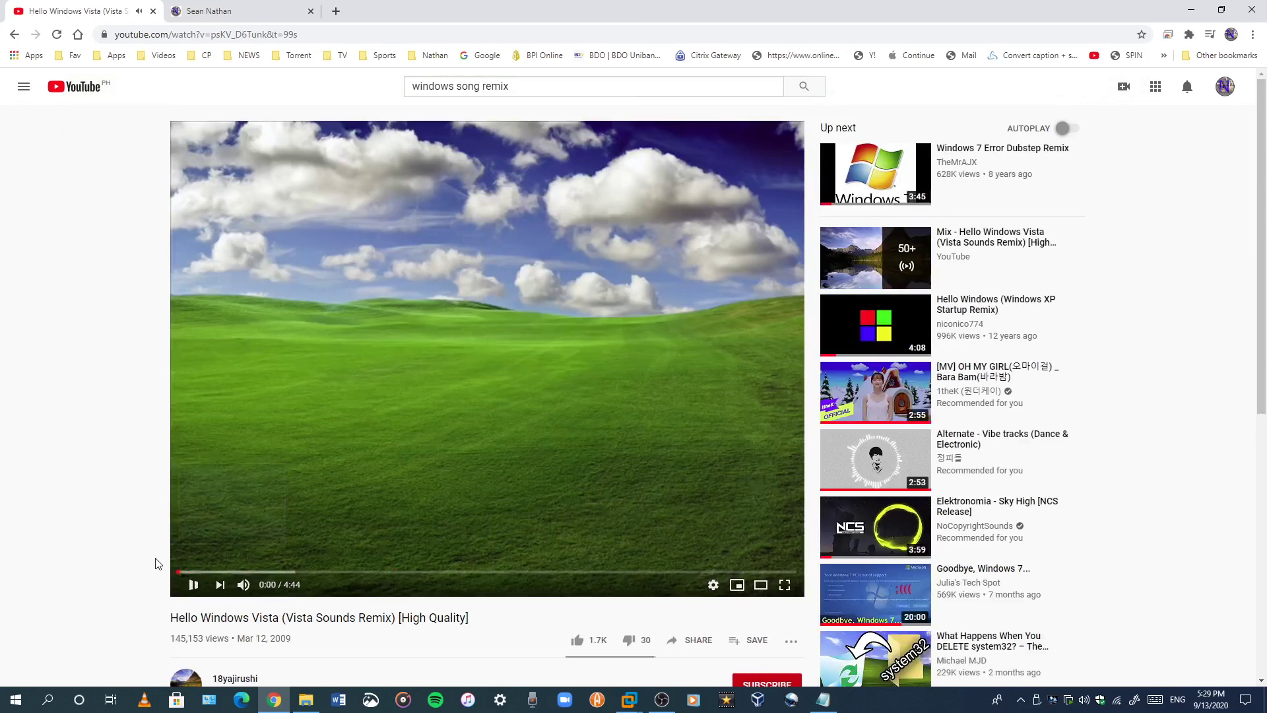
pyautogui.moveTo(629, 699)
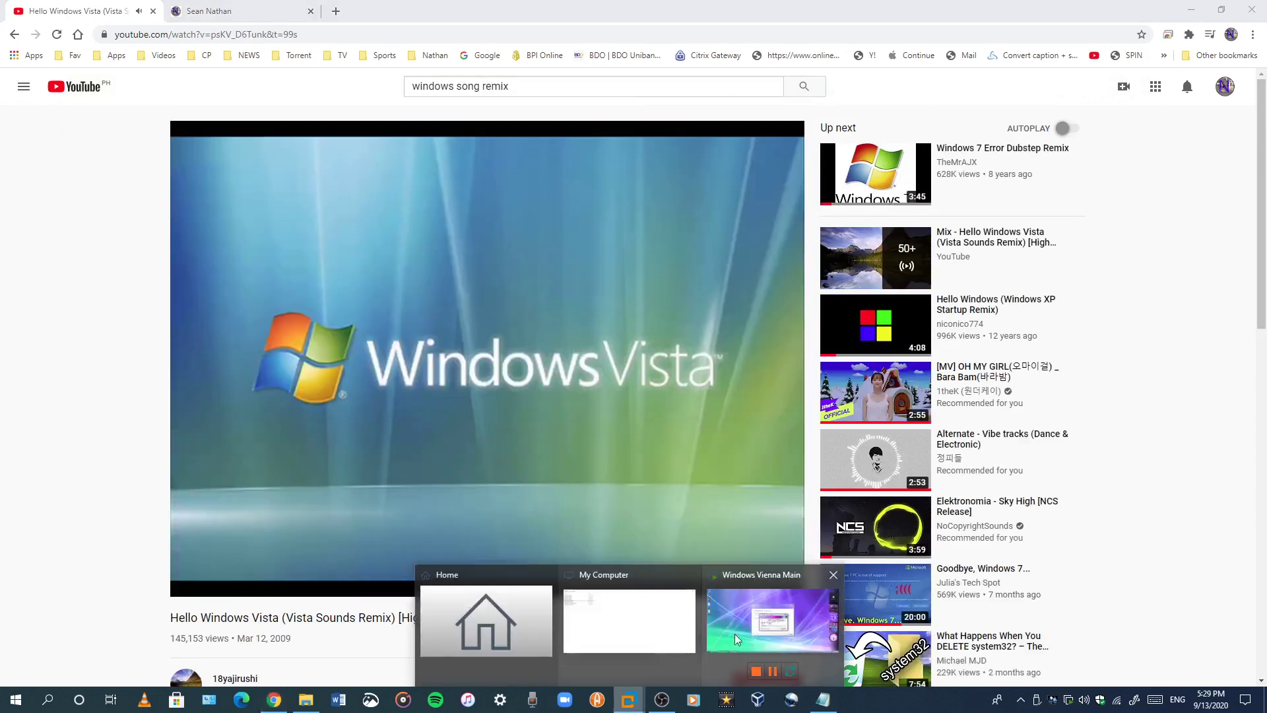
pyautogui.click(734, 633)
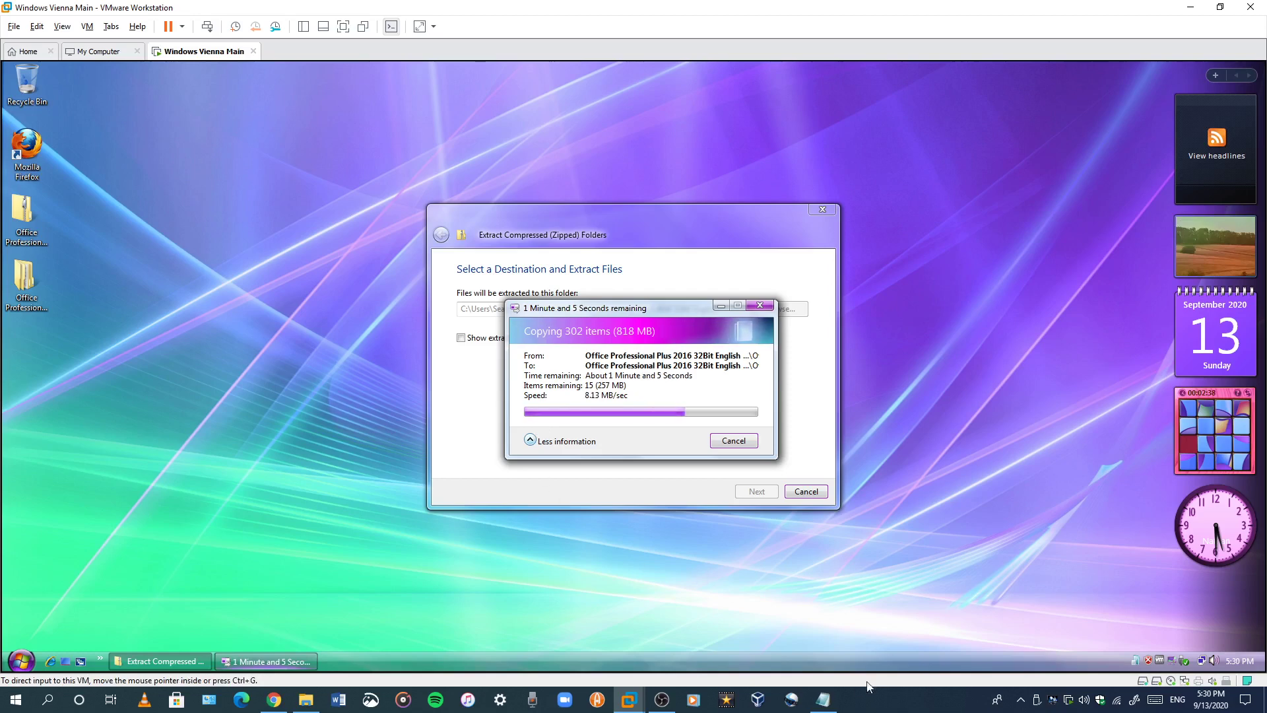
# Step: Bring up the untitled Notepad document on the host computer and write "That slould work"
pyautogui.click(822, 699)
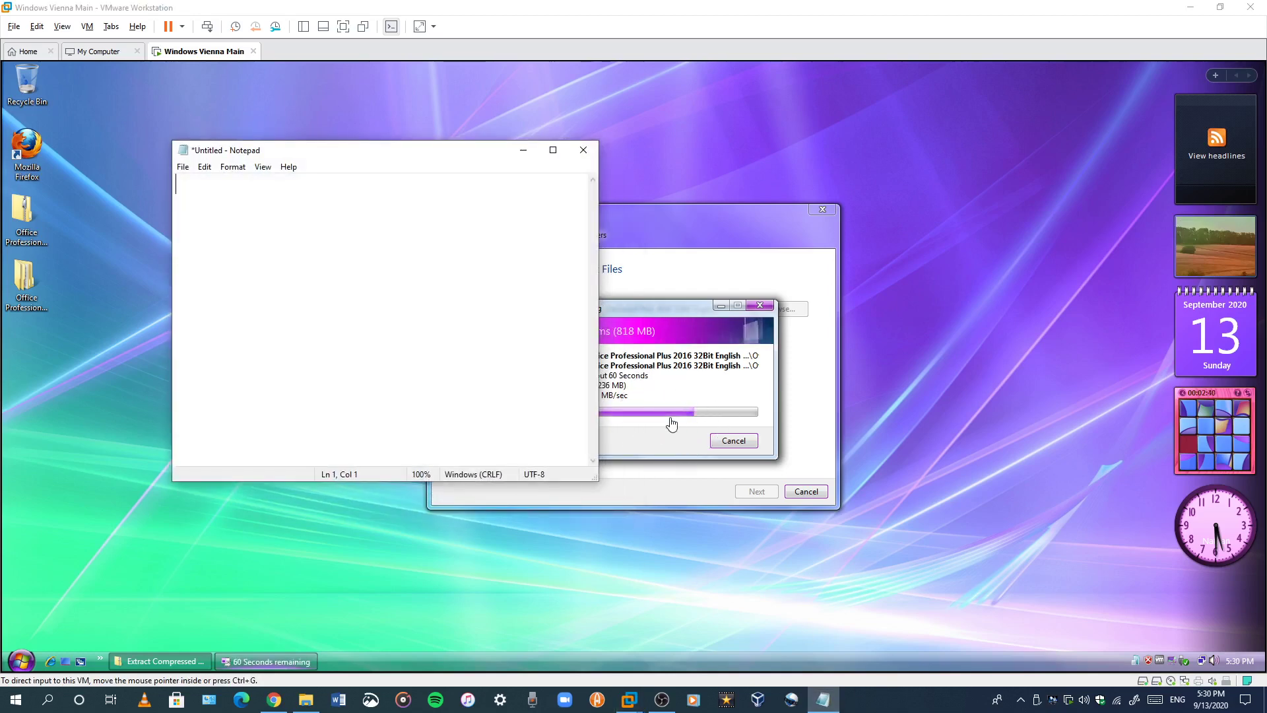
pyautogui.write('That')
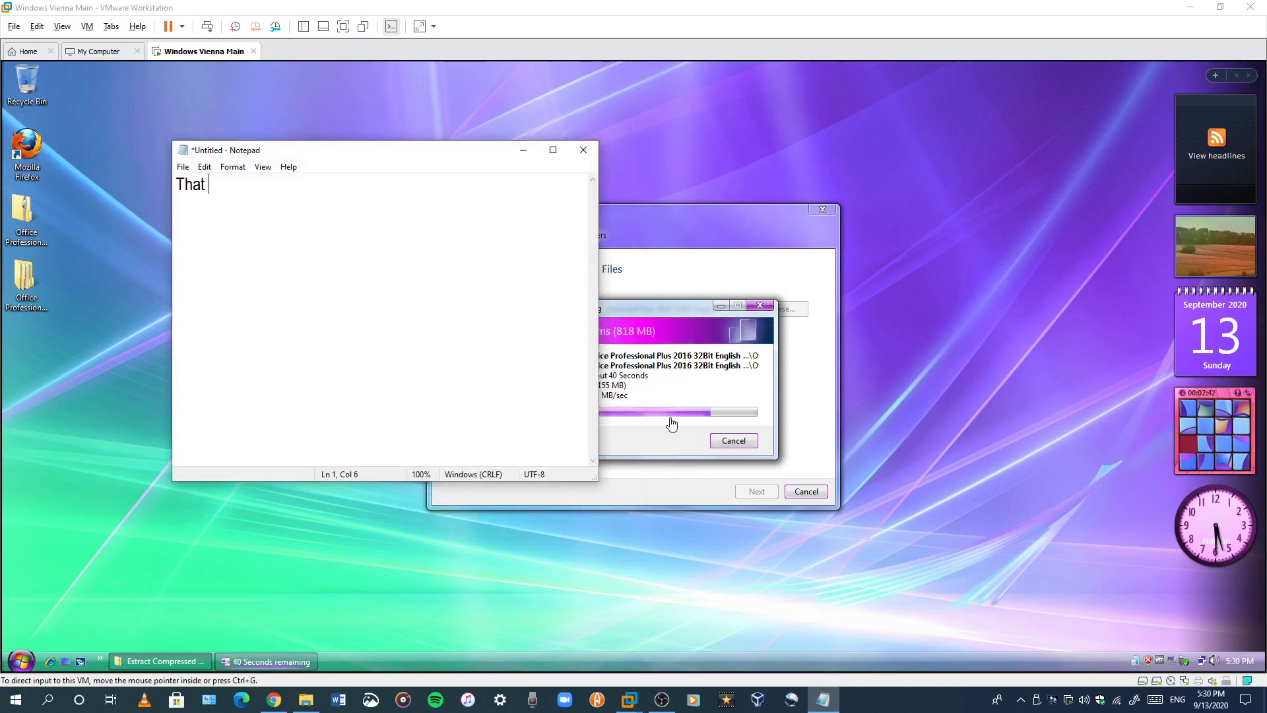
pyautogui.write(' slou')
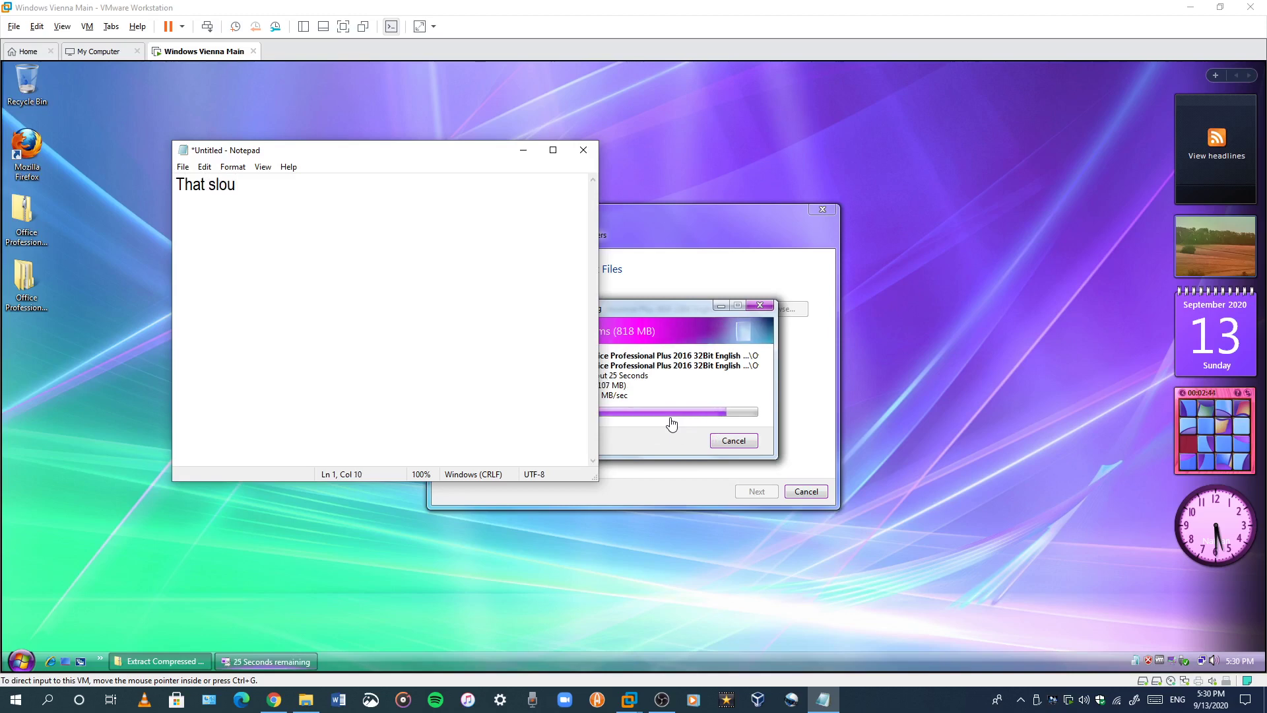
pyautogui.write('ld')
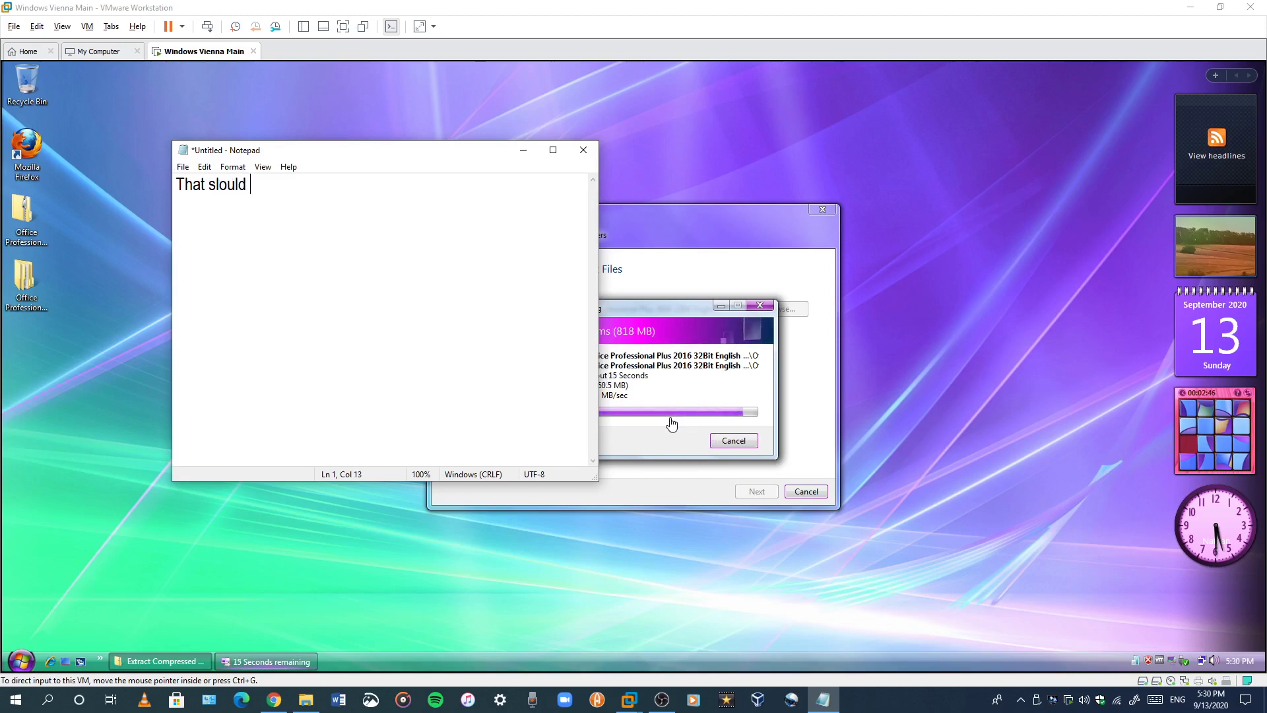
pyautogui.write(' work')
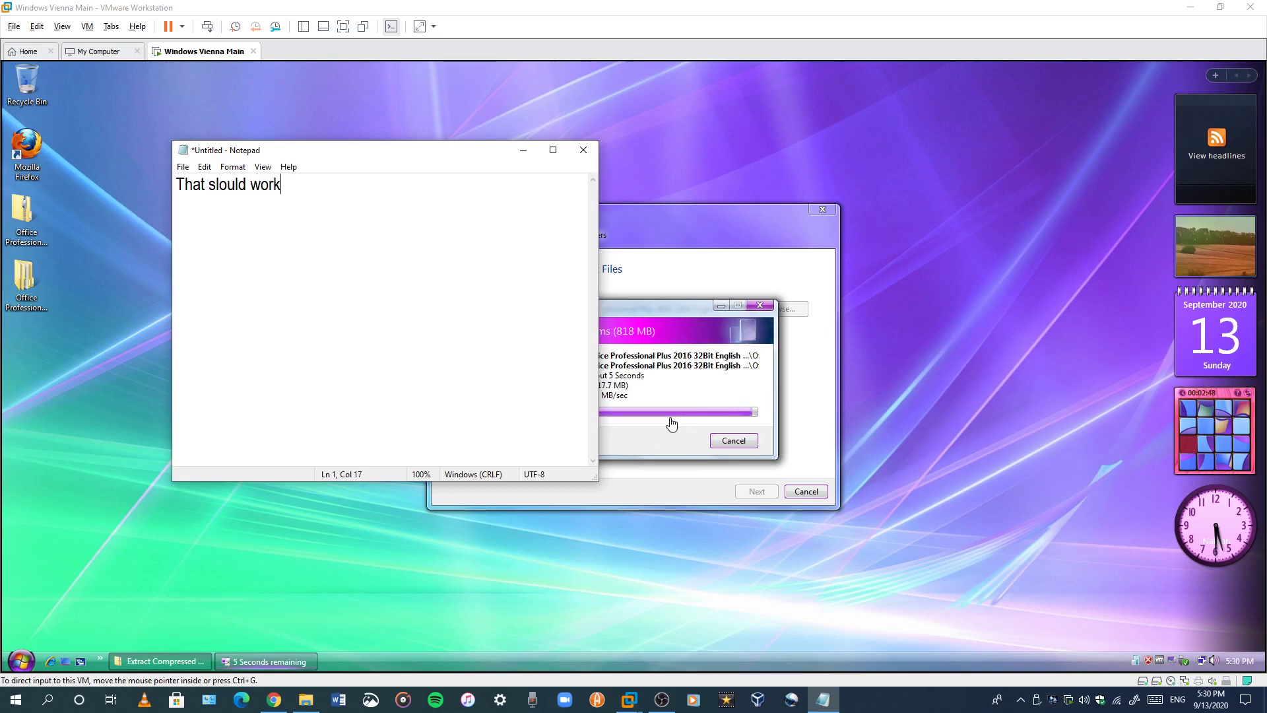
# Step: Clear all text from the Notepad document and minimize its window
pyautogui.moveTo(512, 268); pyautogui.dragTo(24, 211)
pyautogui.press('BackSpace')
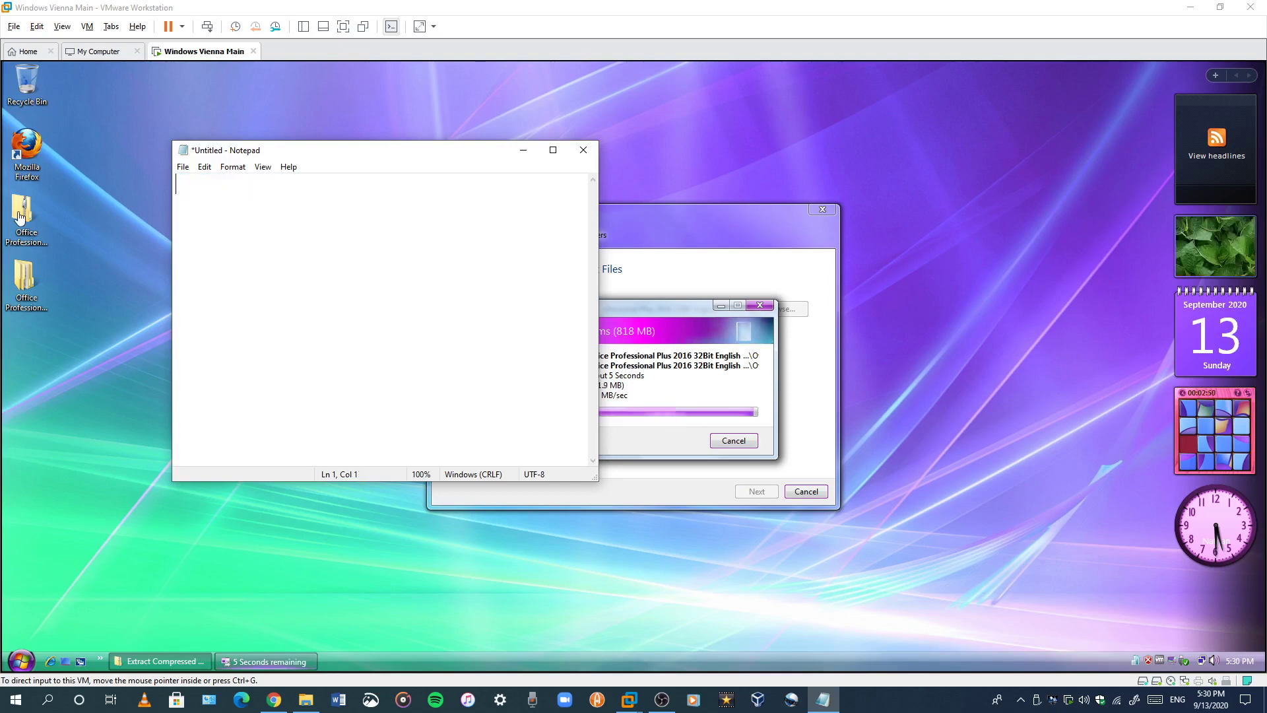
pyautogui.click(552, 148)
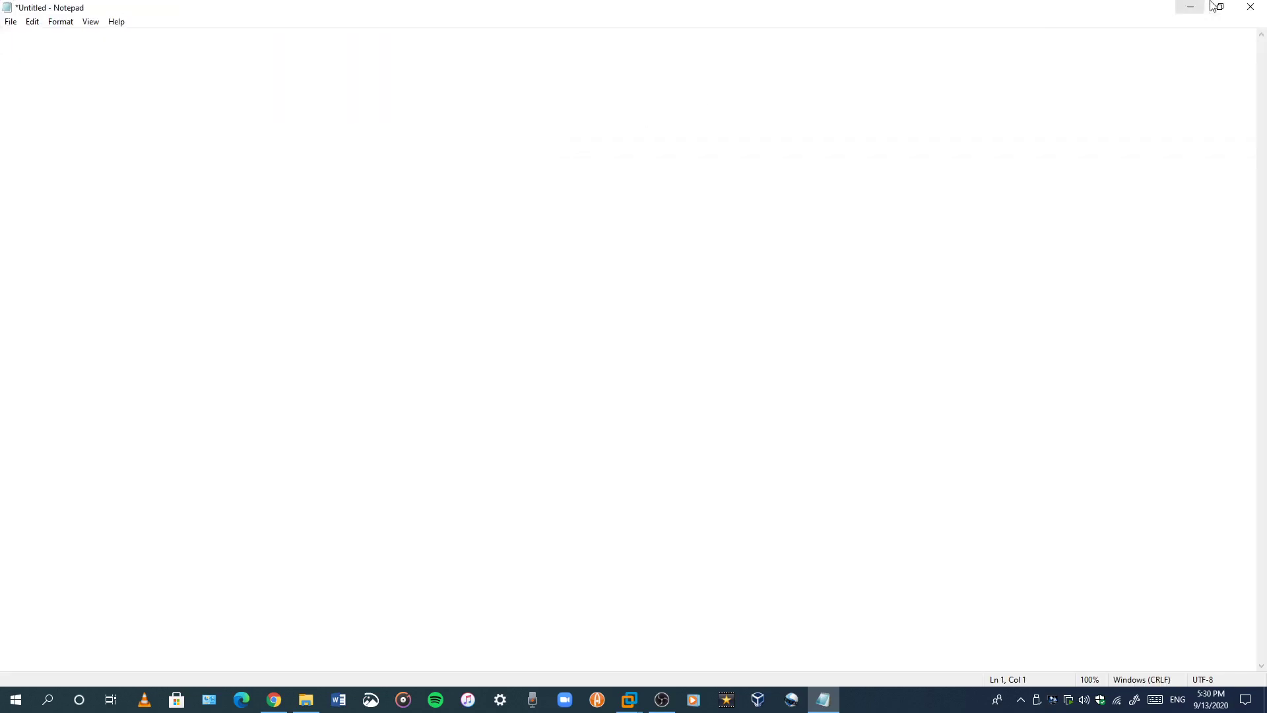
pyautogui.click(1220, 8)
pyautogui.click(520, 142)
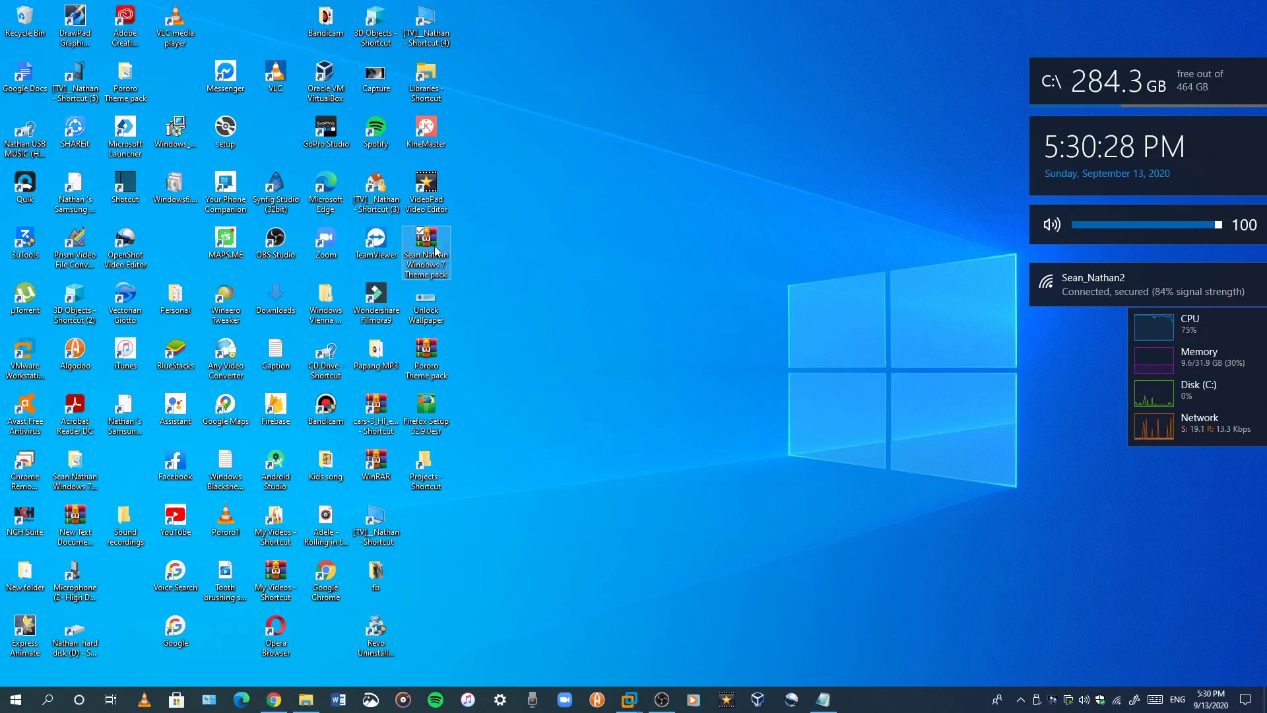
# Step: Open the theme pack folder inside the Windows 7 Theme pack archive on the host desktop, dismissing WinRAR's license notice and purchase page
pyautogui.press('Return')
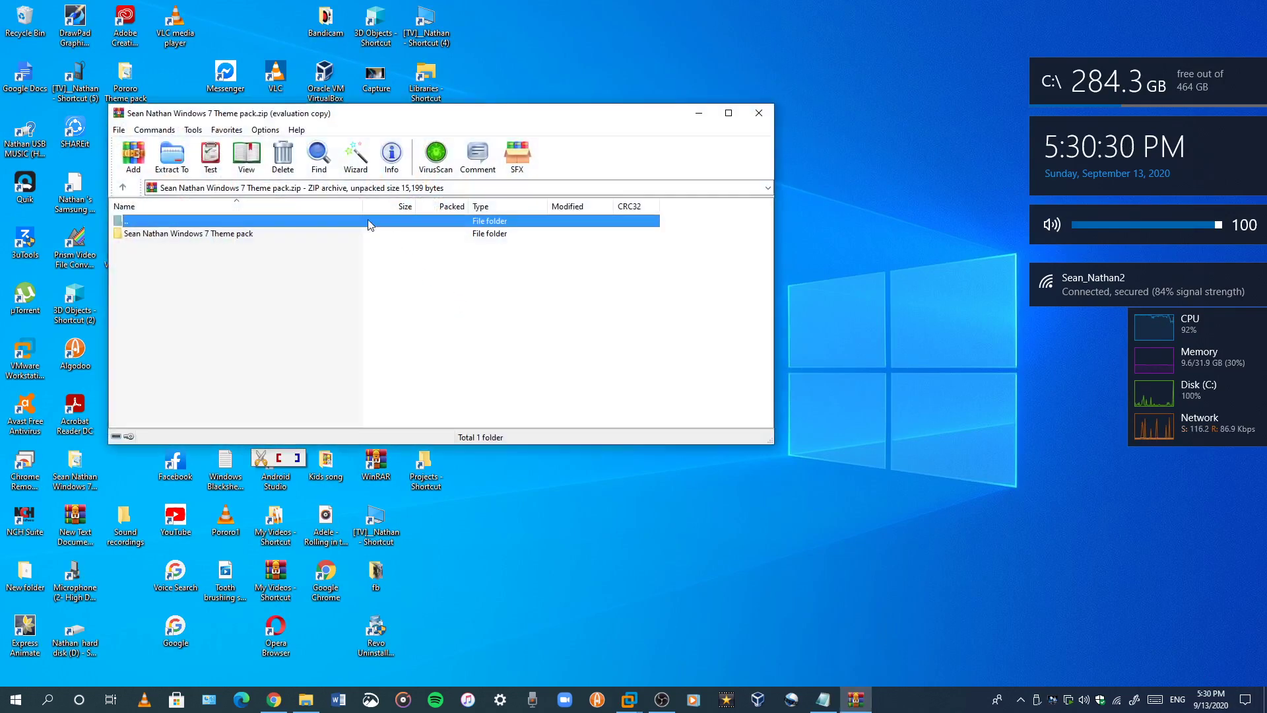
pyautogui.click(514, 252)
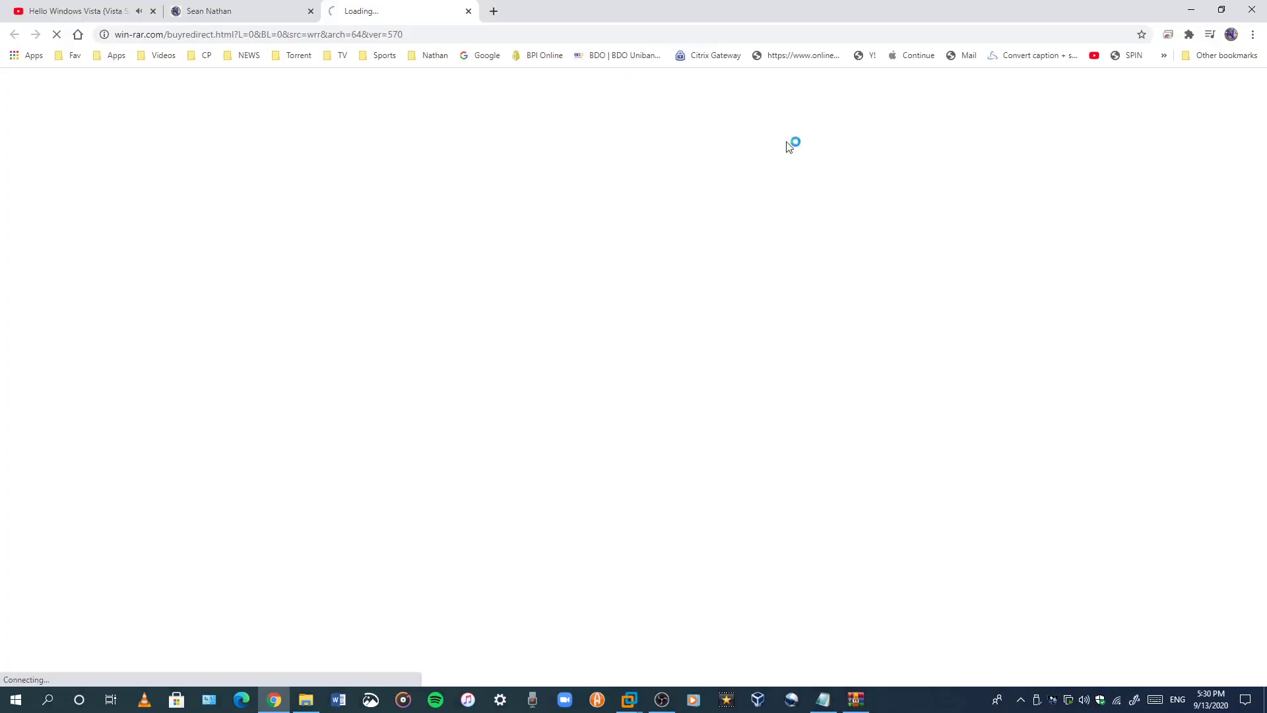
pyautogui.click(469, 12)
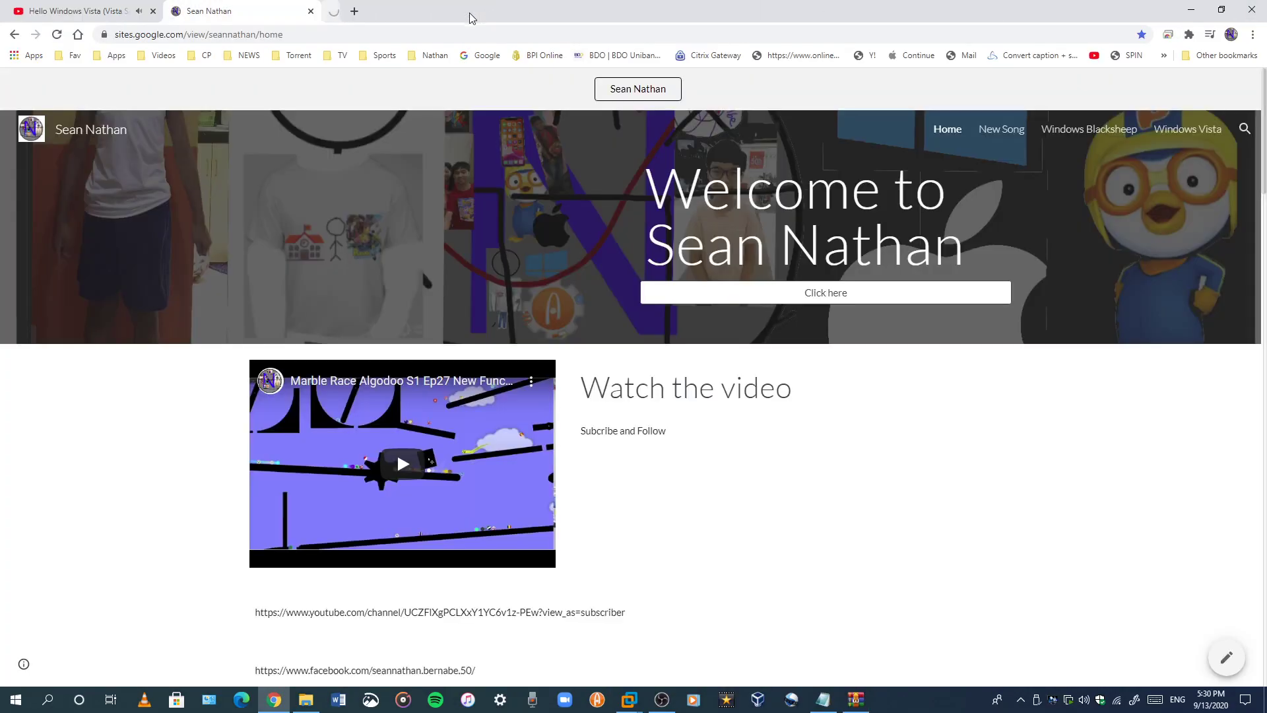
pyautogui.click(855, 698)
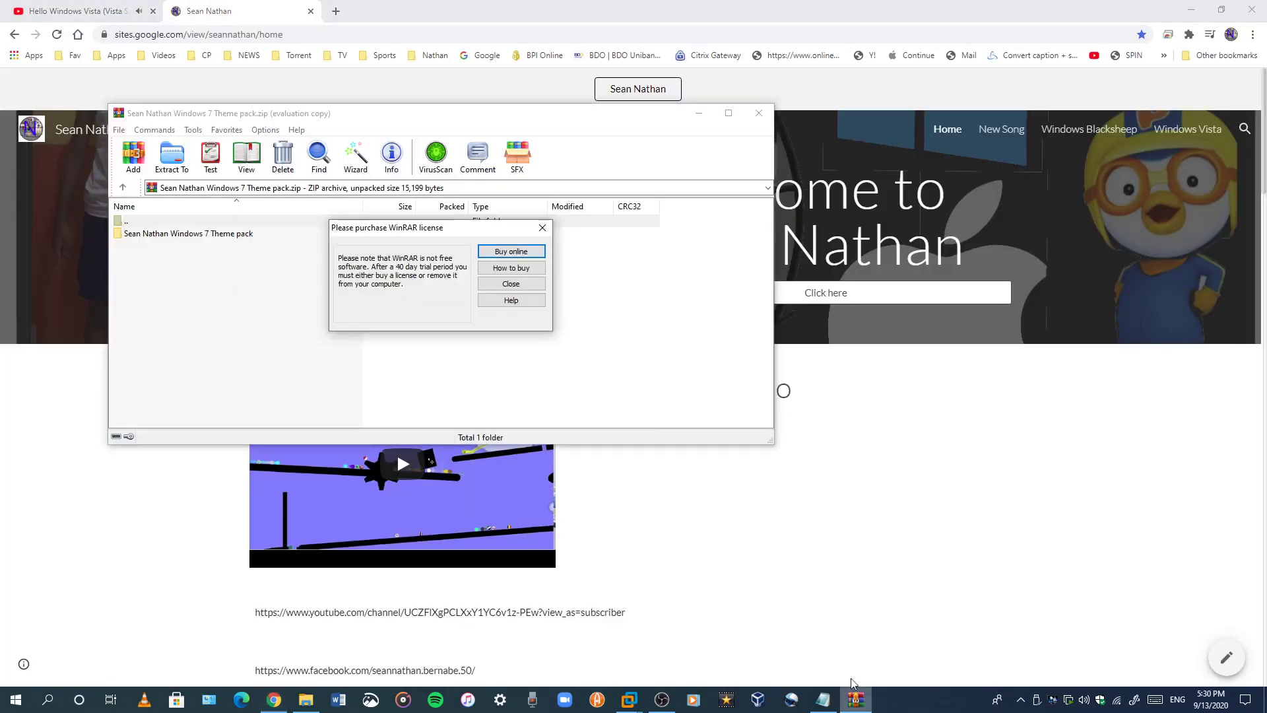
pyautogui.click(510, 283)
pyautogui.doubleClick(218, 234)
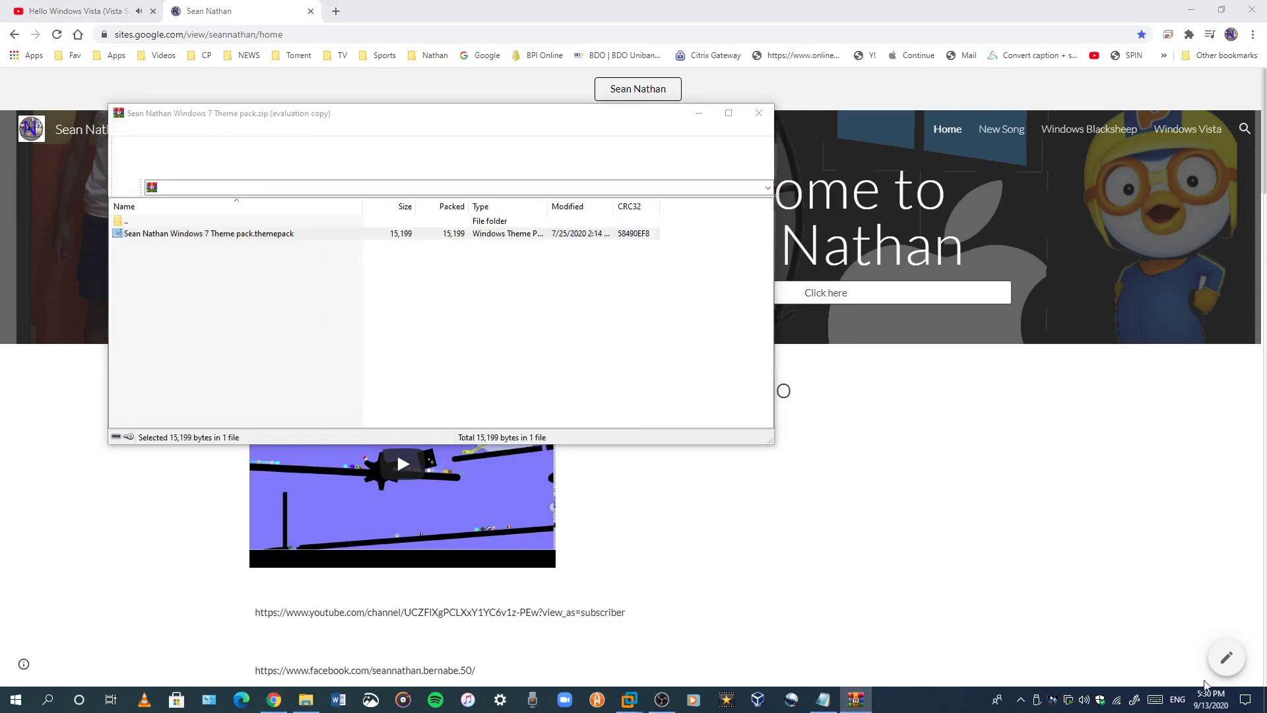
# Step: Check on the Office extraction in the Windows Vienna Main virtual machine, and return to the theme pack archive on the host
pyautogui.press('super+d')
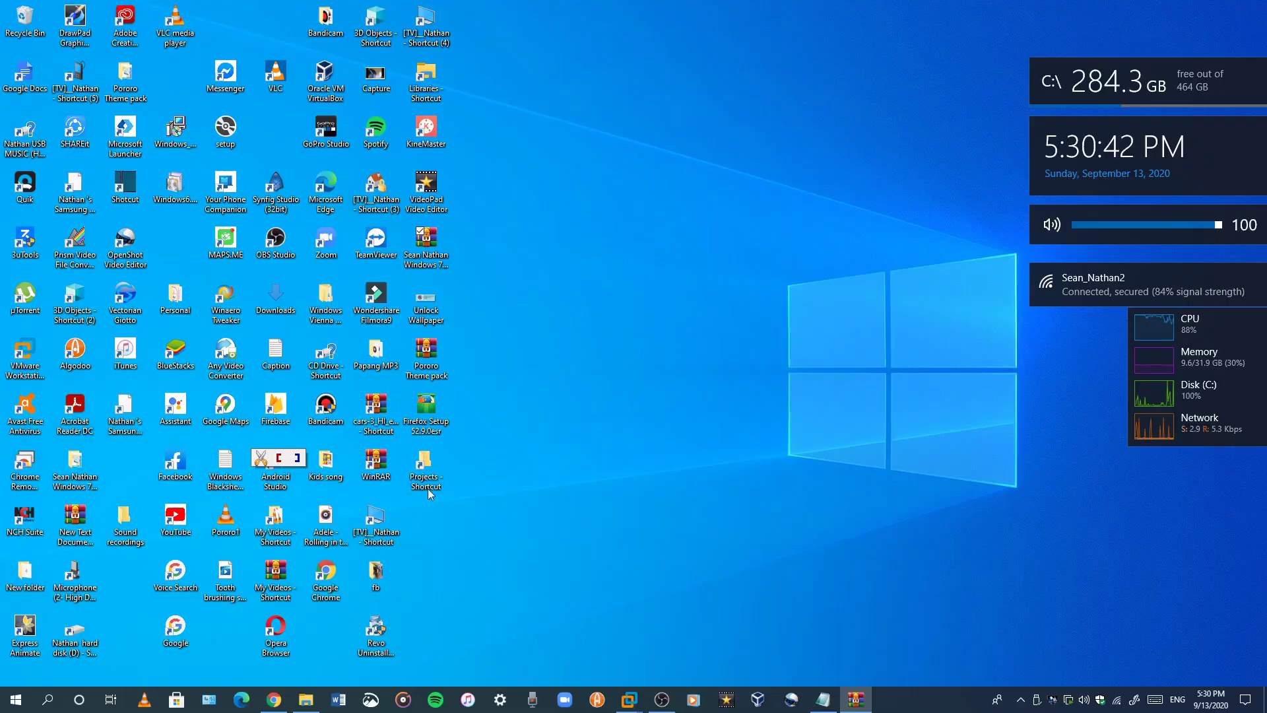
pyautogui.moveTo(628, 698)
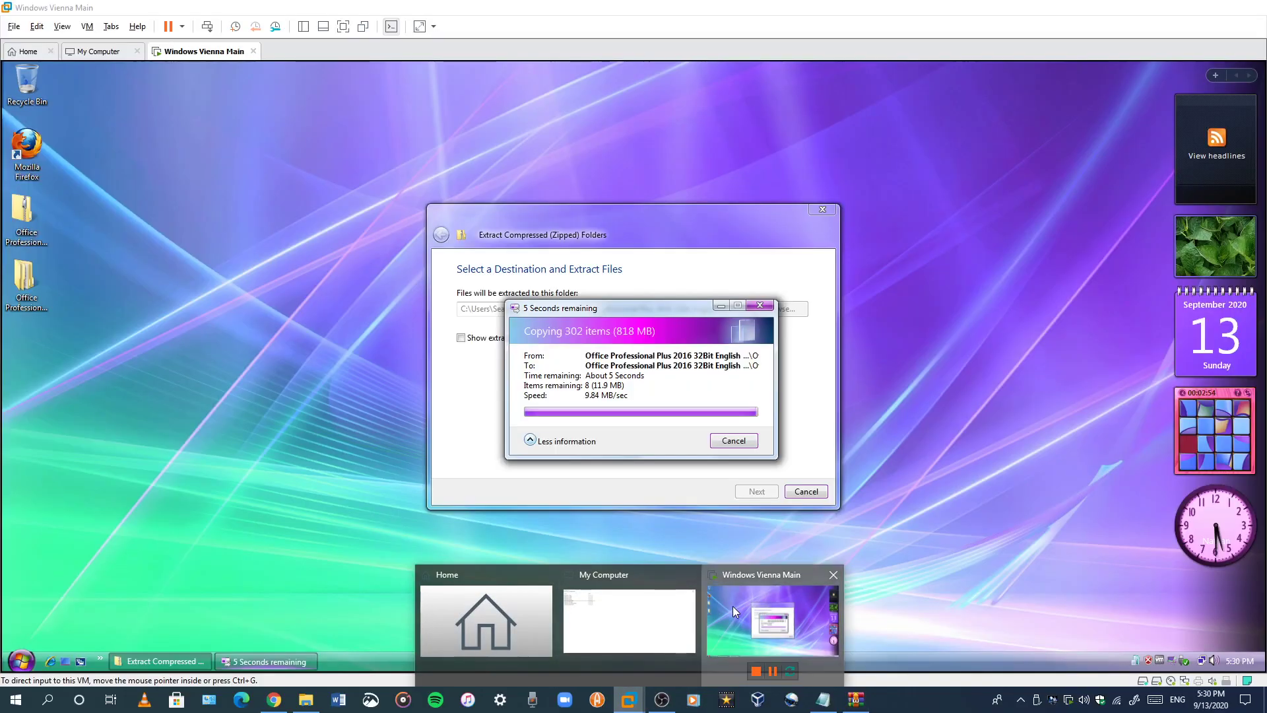
pyautogui.click(732, 606)
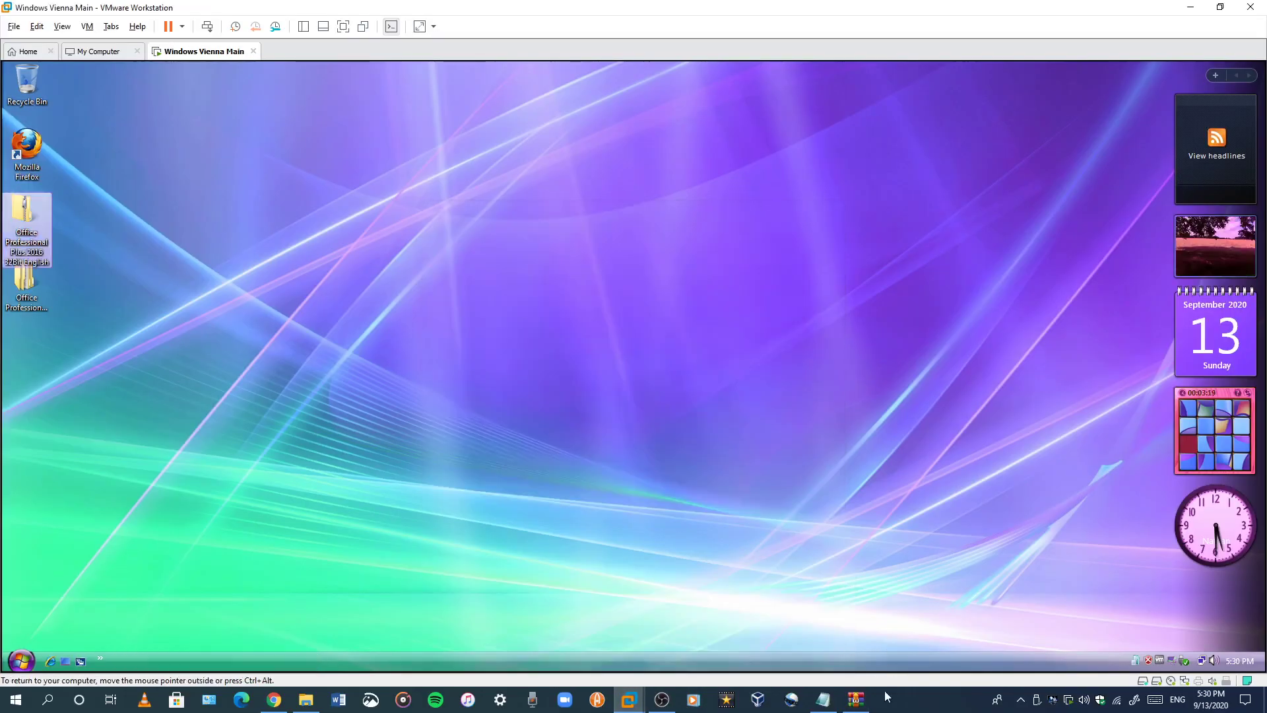
pyautogui.hotkey('alt', 'Tab')
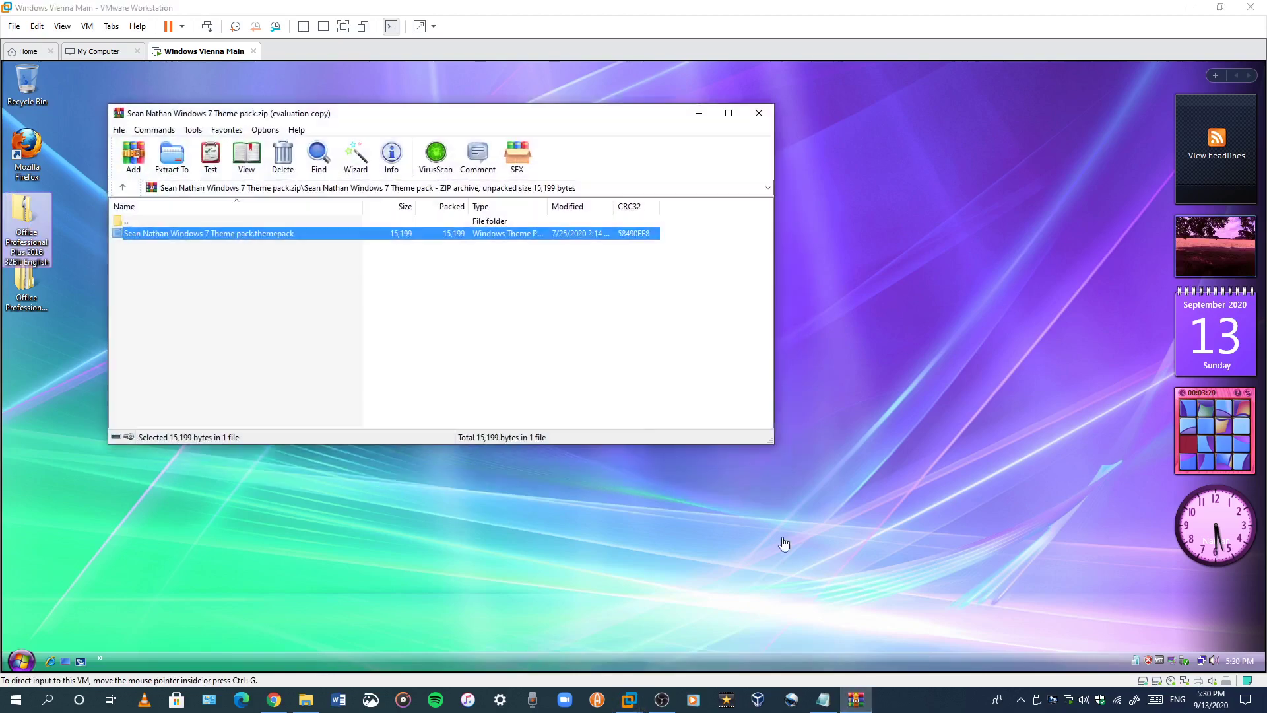
# Step: View the contents of the .themepack file from the archive, dismissing the WinRAR license note, and close that view
pyautogui.rightClick(175, 236)
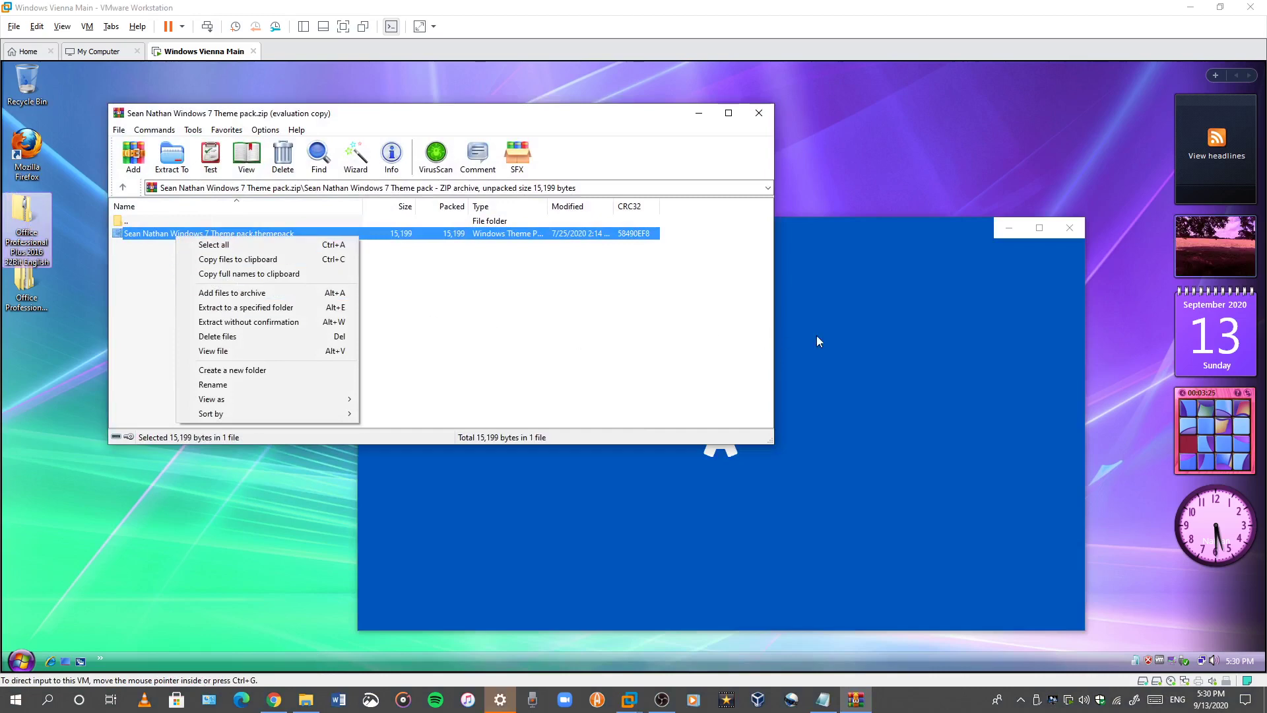
pyautogui.click(892, 302)
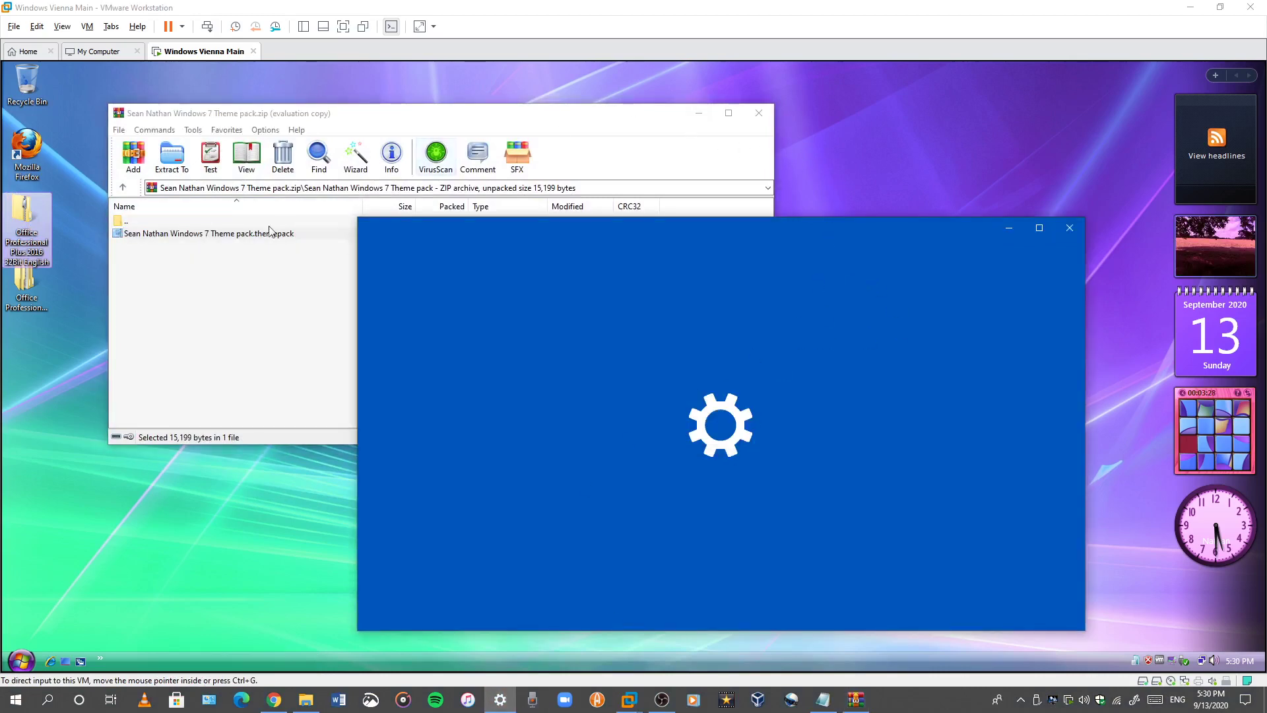
pyautogui.rightClick(237, 235)
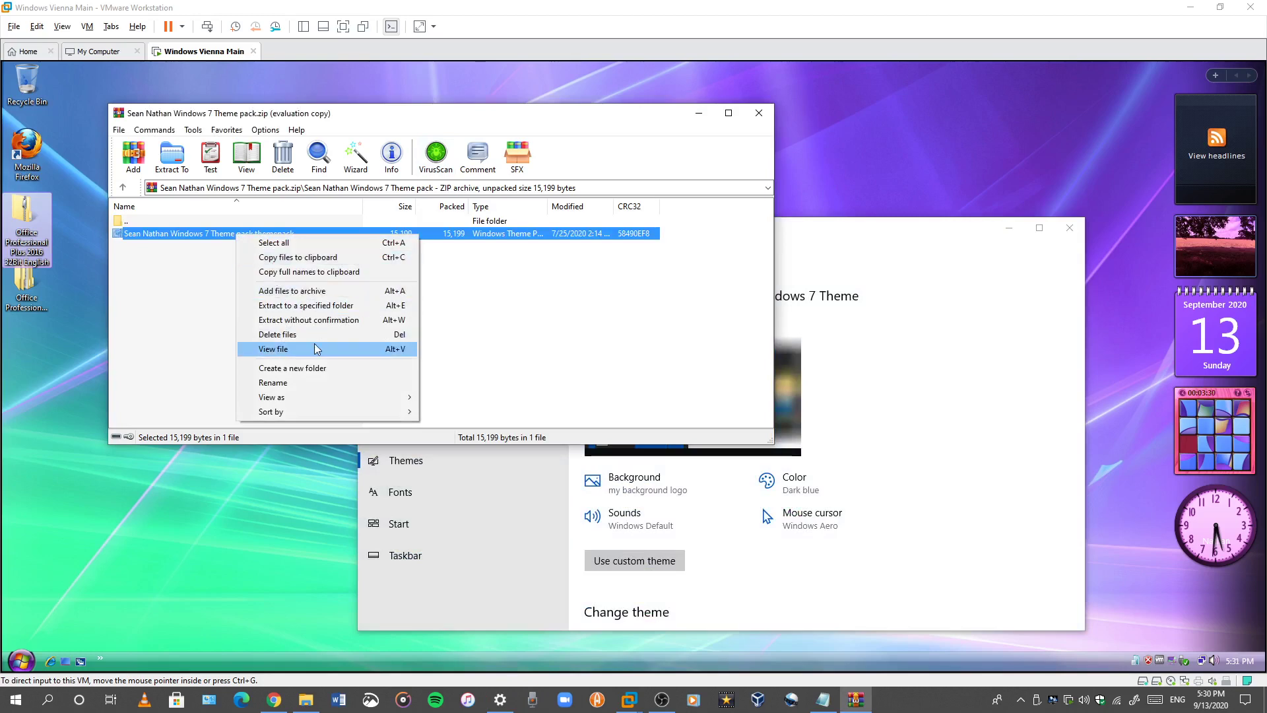
pyautogui.click(310, 349)
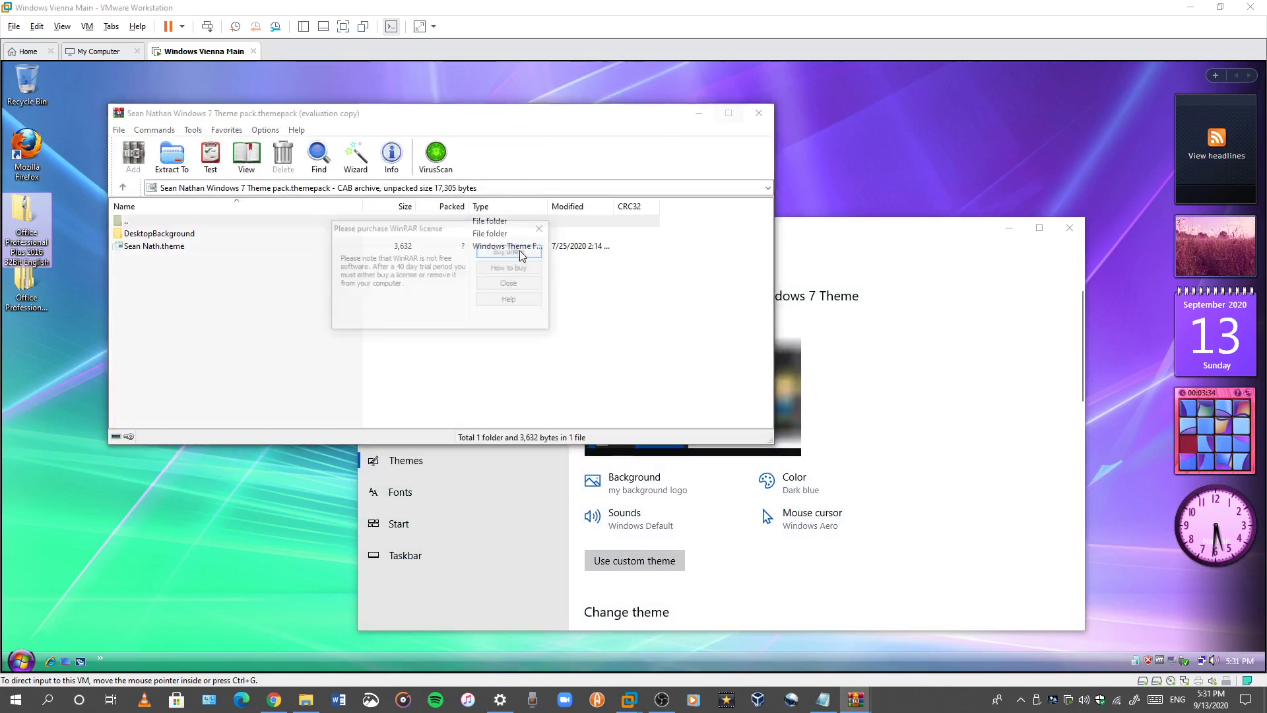
pyautogui.click(542, 231)
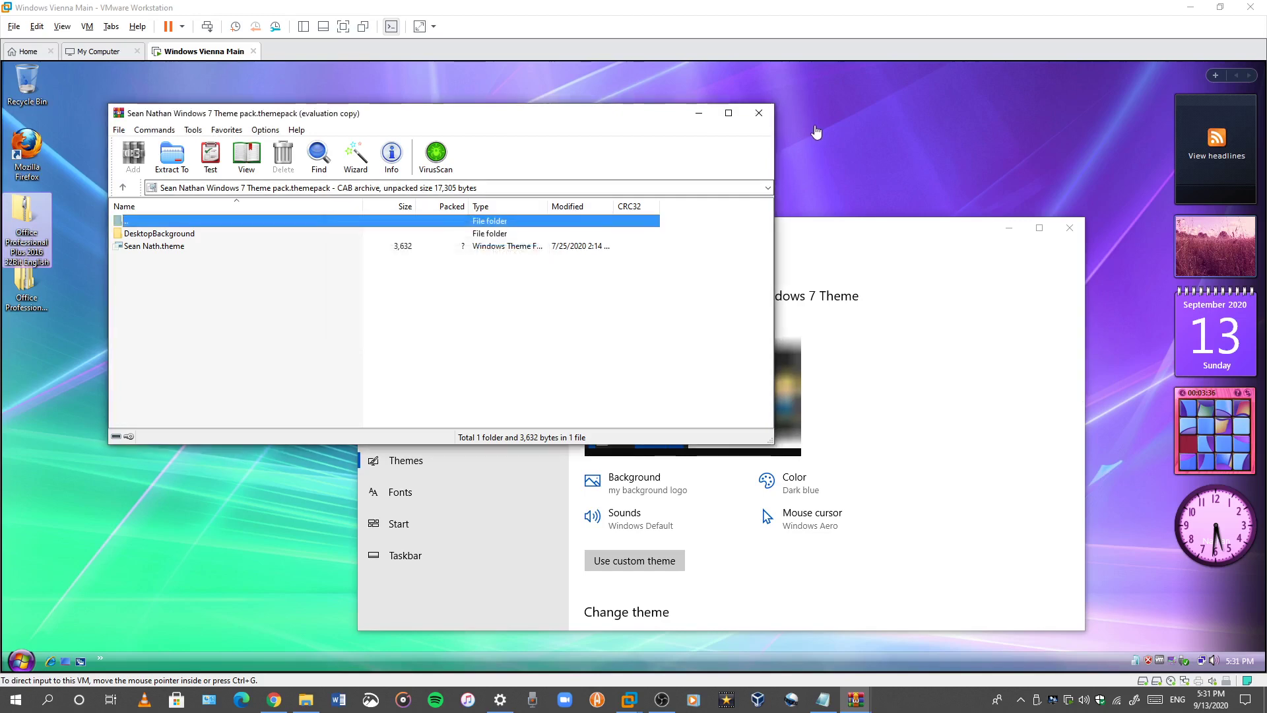
pyautogui.click(759, 113)
# Step: Set the host's desktop background to the blue Windows logo picture, check it on the desktop, and close Settings
pyautogui.click(857, 445)
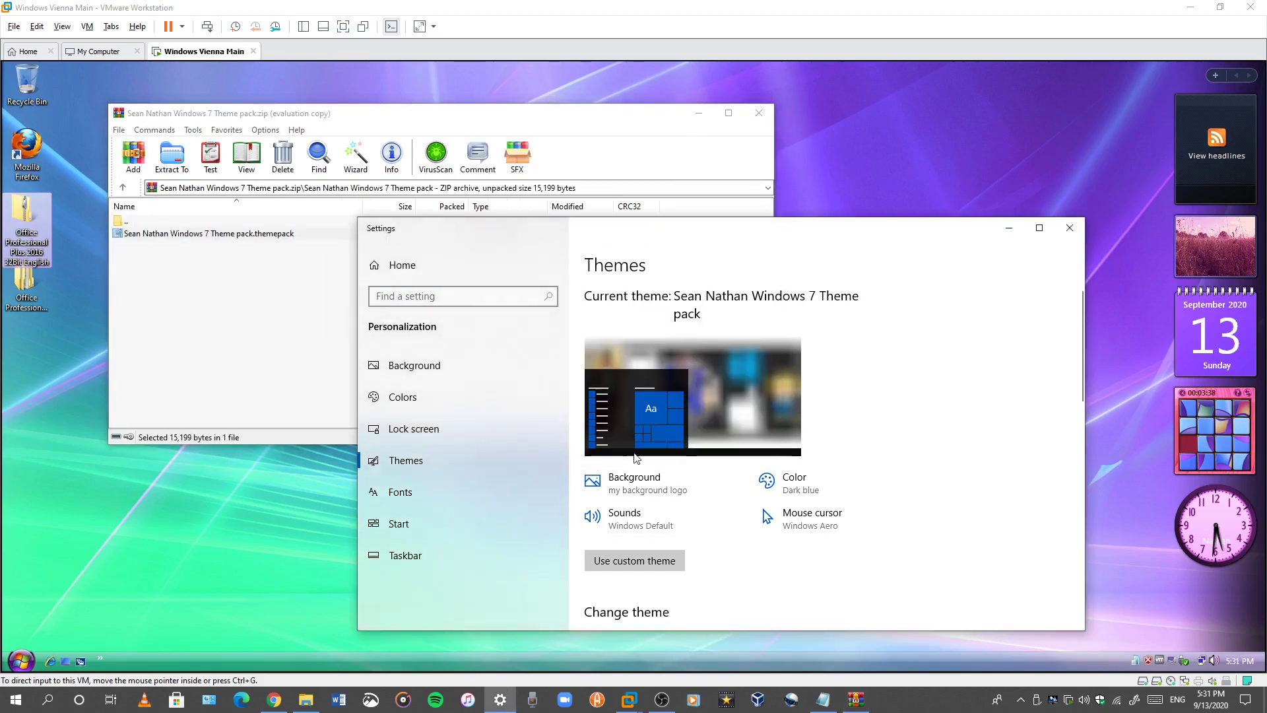
pyautogui.click(450, 366)
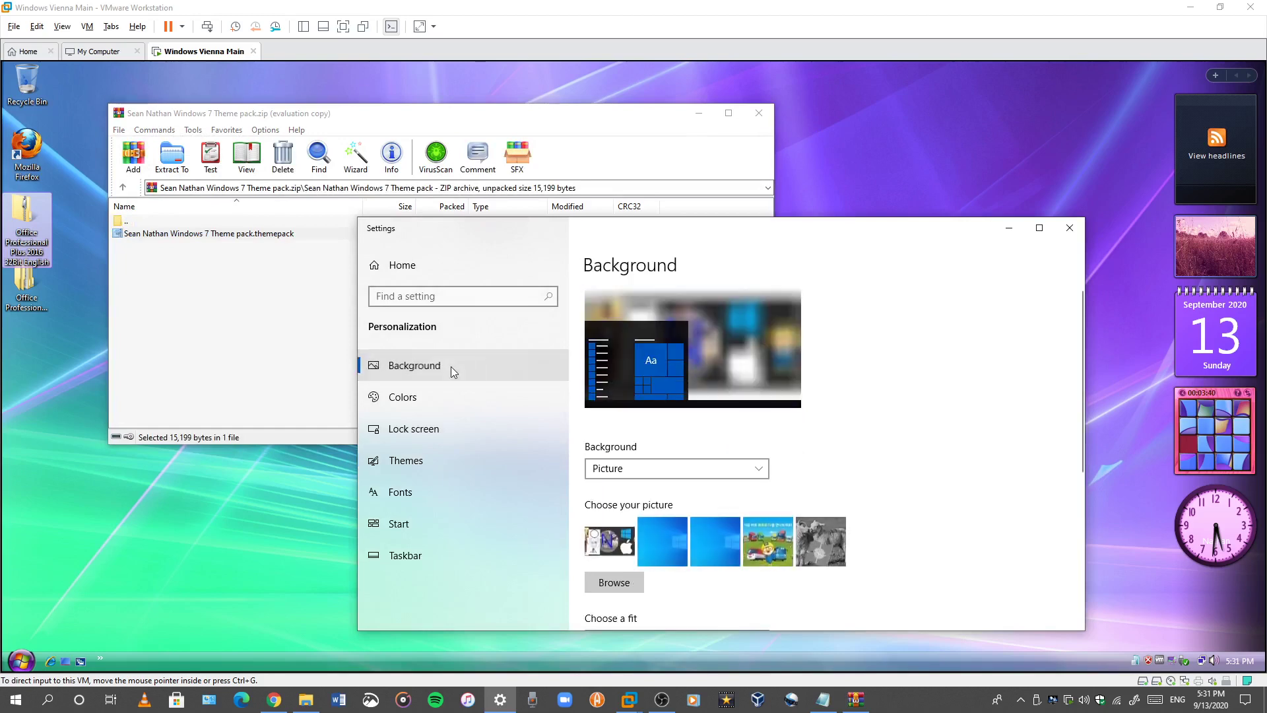
pyautogui.click(679, 552)
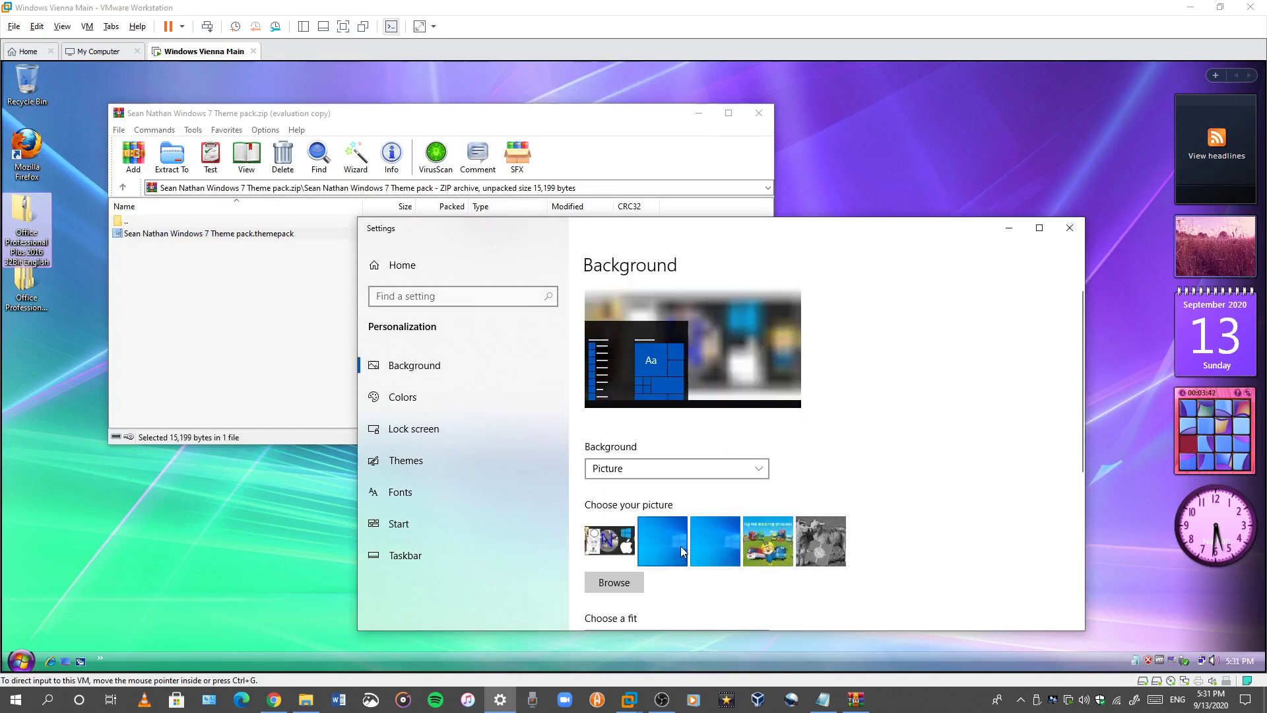
pyautogui.press('super+d')
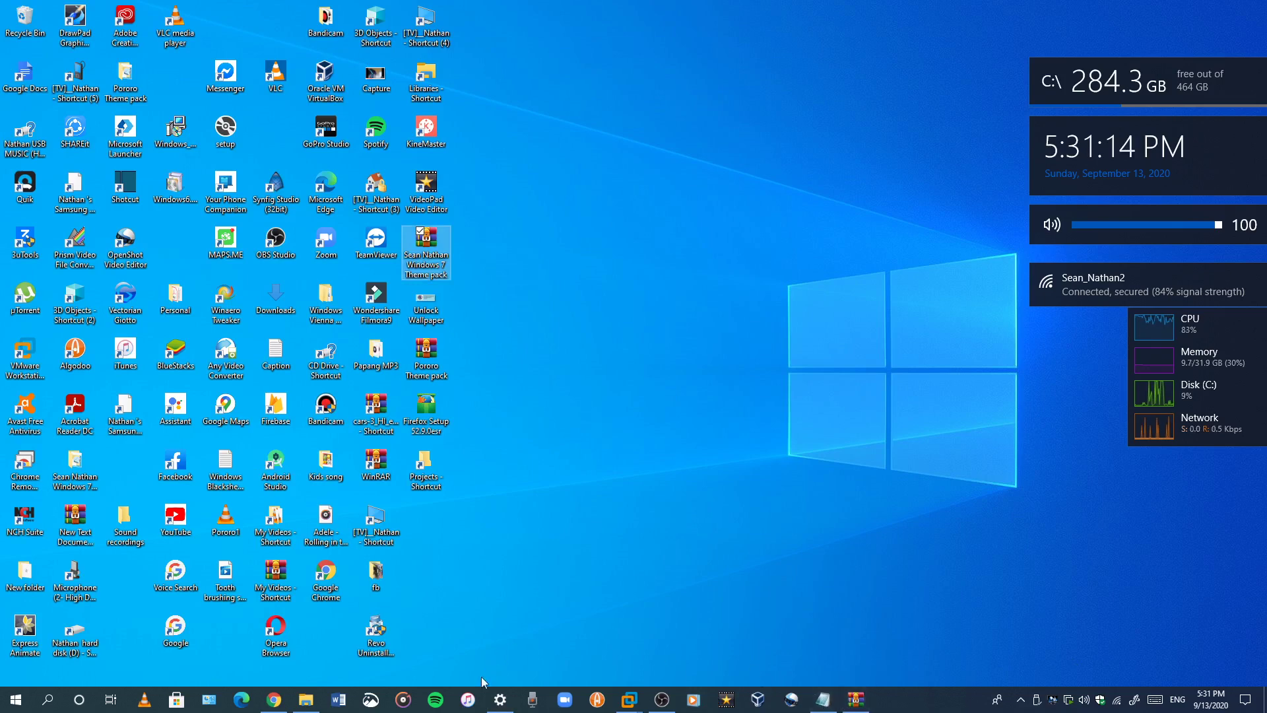
pyautogui.click(500, 699)
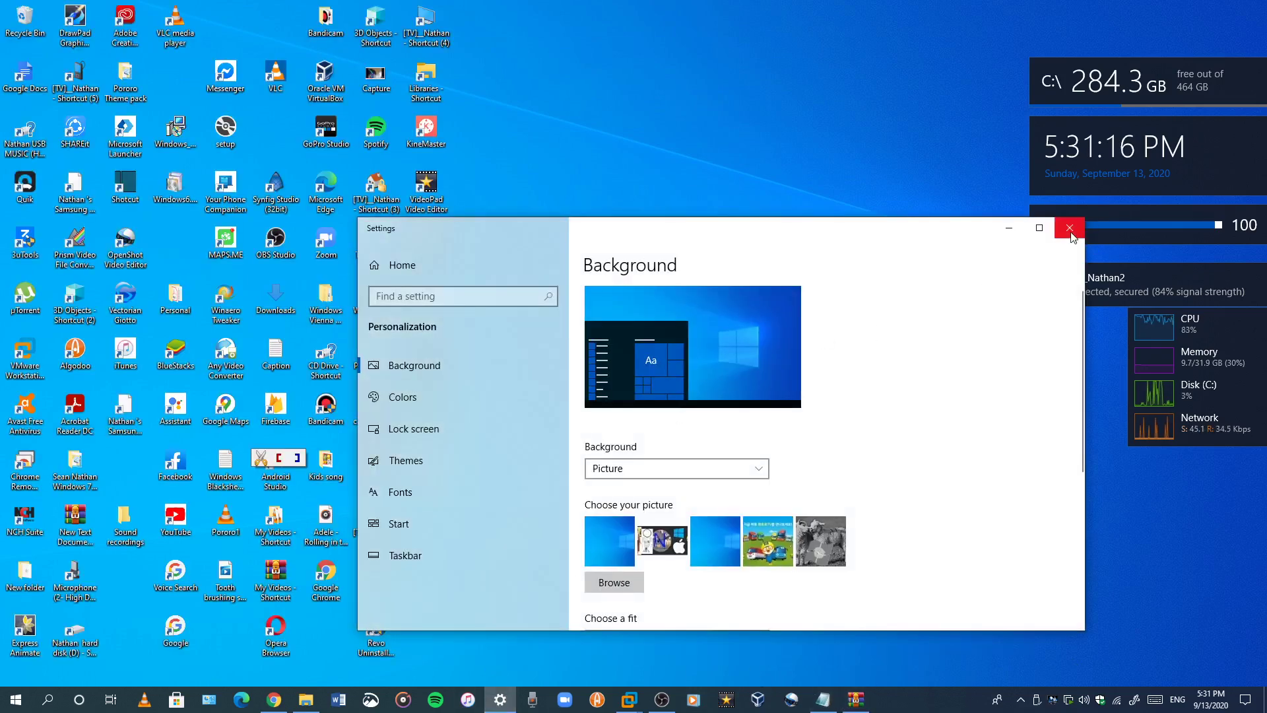
pyautogui.click(1070, 227)
# Step: Close the theme pack archive and return to the Windows Vienna Main virtual machine
pyautogui.click(856, 699)
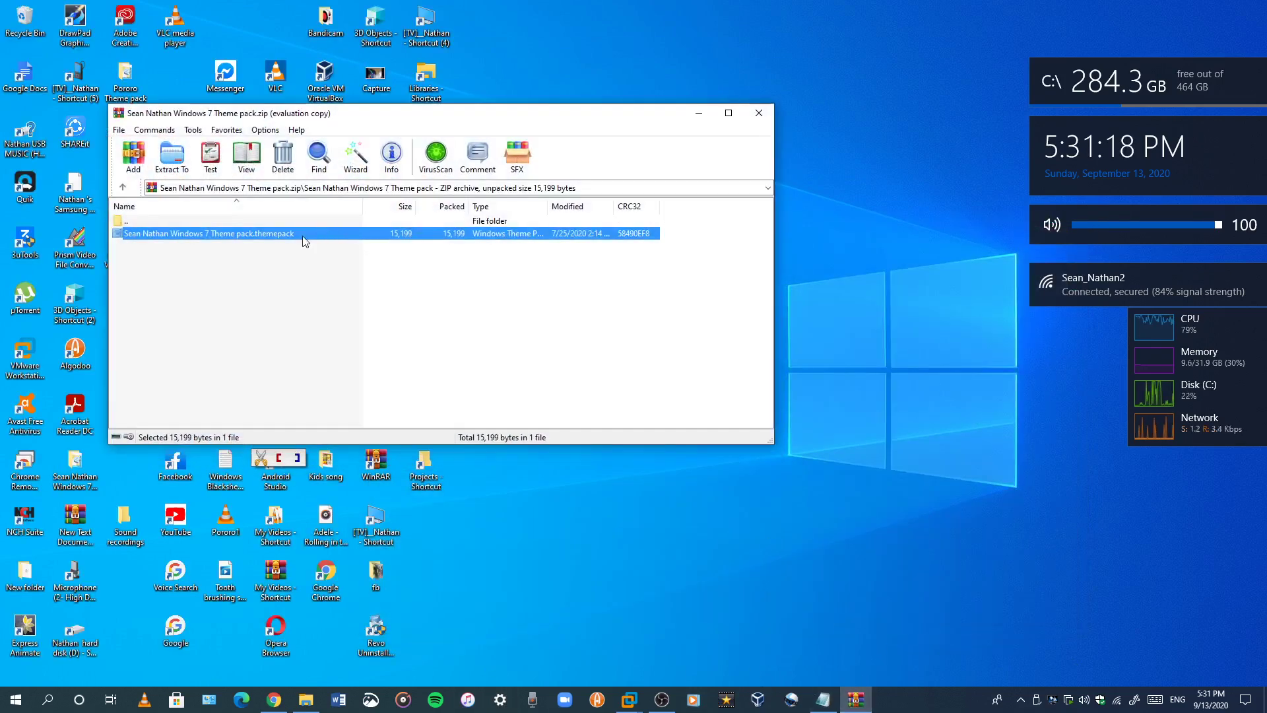
pyautogui.click(759, 113)
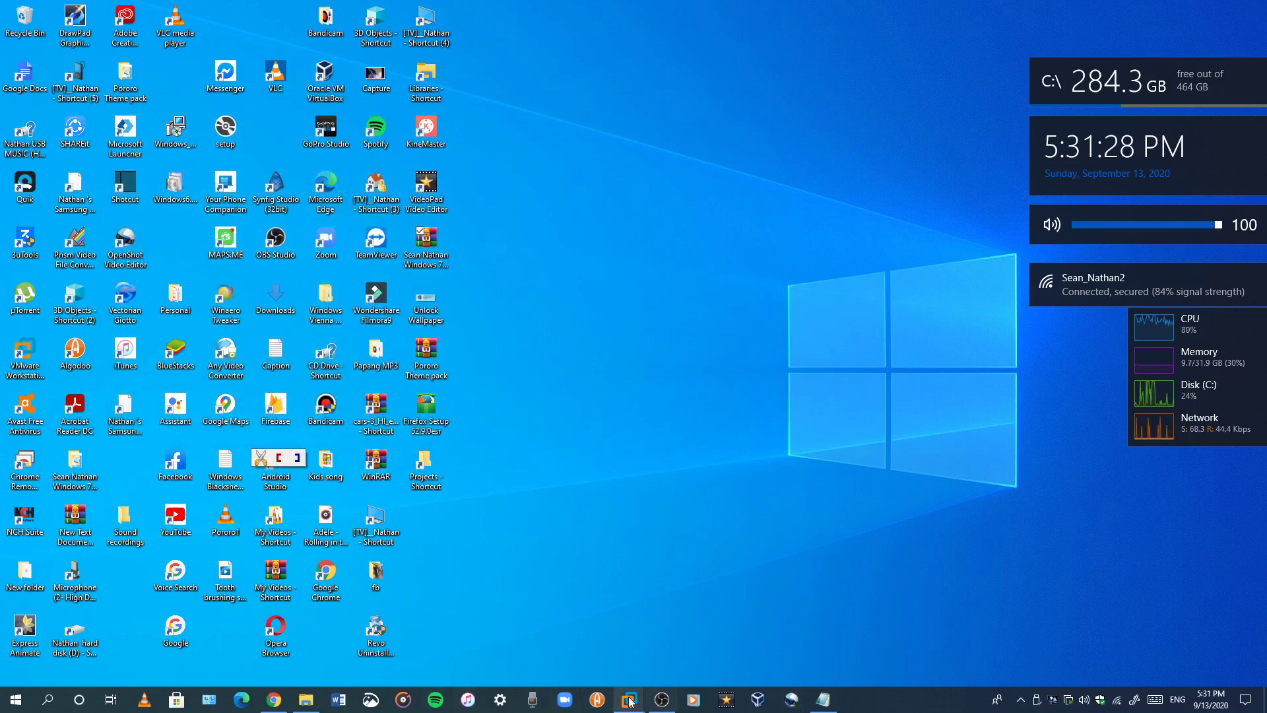
pyautogui.moveTo(629, 699)
pyautogui.click(766, 624)
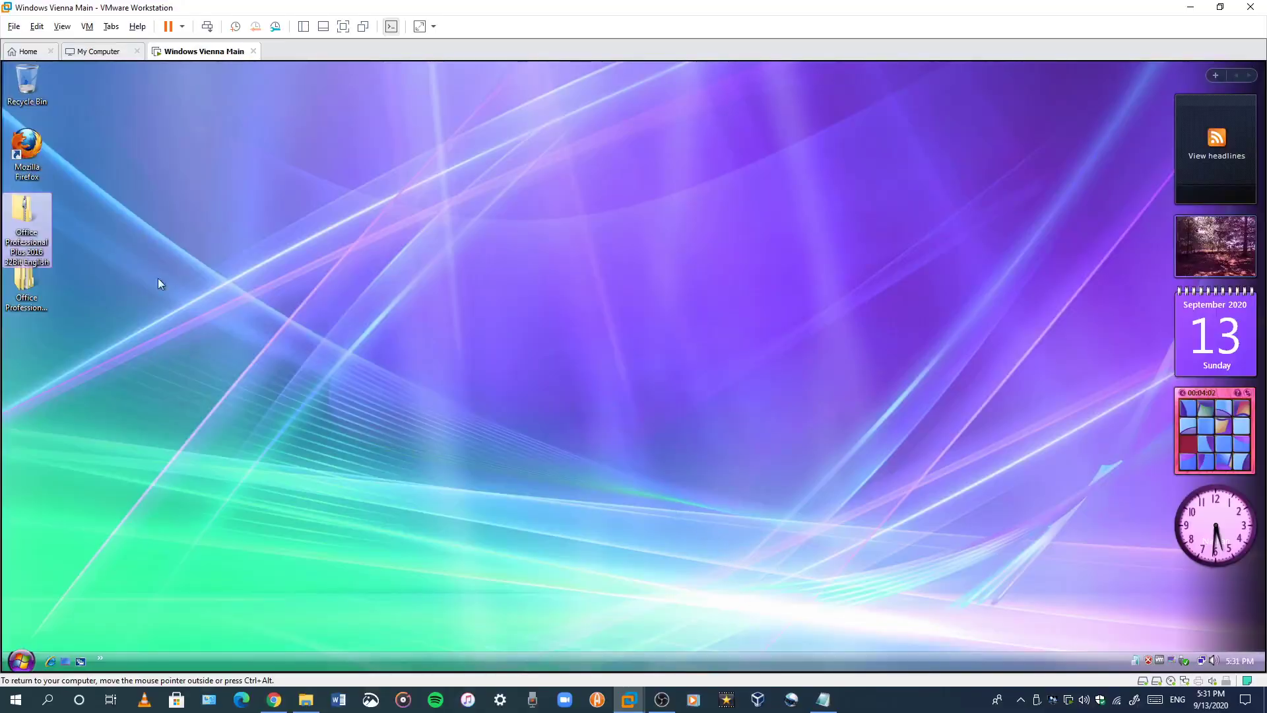
# Step: Move the Office Professional Plus 2016 32Bit English zip to the guest's Recycle Bin and empty the bin permanently
pyautogui.click(33, 281)
pyautogui.moveTo(29, 216); pyautogui.dragTo(34, 83)
pyautogui.rightClick(34, 83)
pyautogui.click(69, 120)
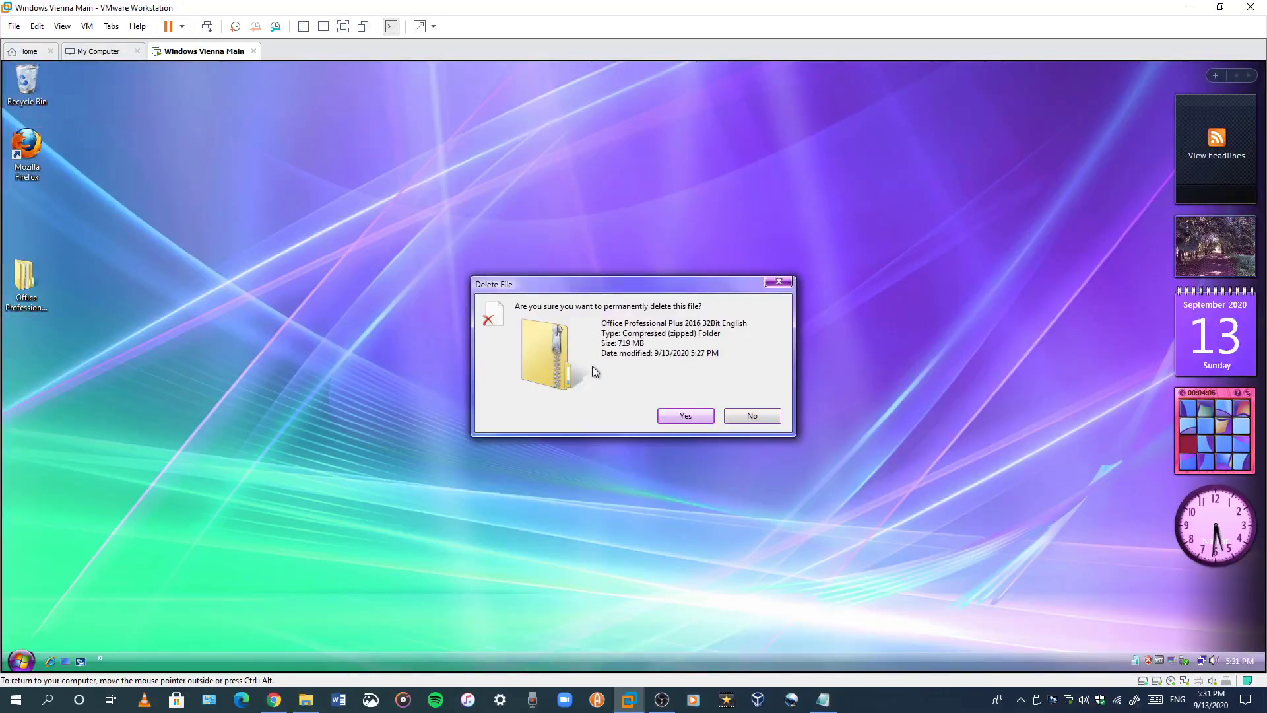
pyautogui.press('Return')
# Step: Move the extracted Office folder directly below the Firefox shortcut on the guest desktop and open it
pyautogui.moveTo(26, 283); pyautogui.dragTo(21, 200)
pyautogui.doubleClick(21, 200)
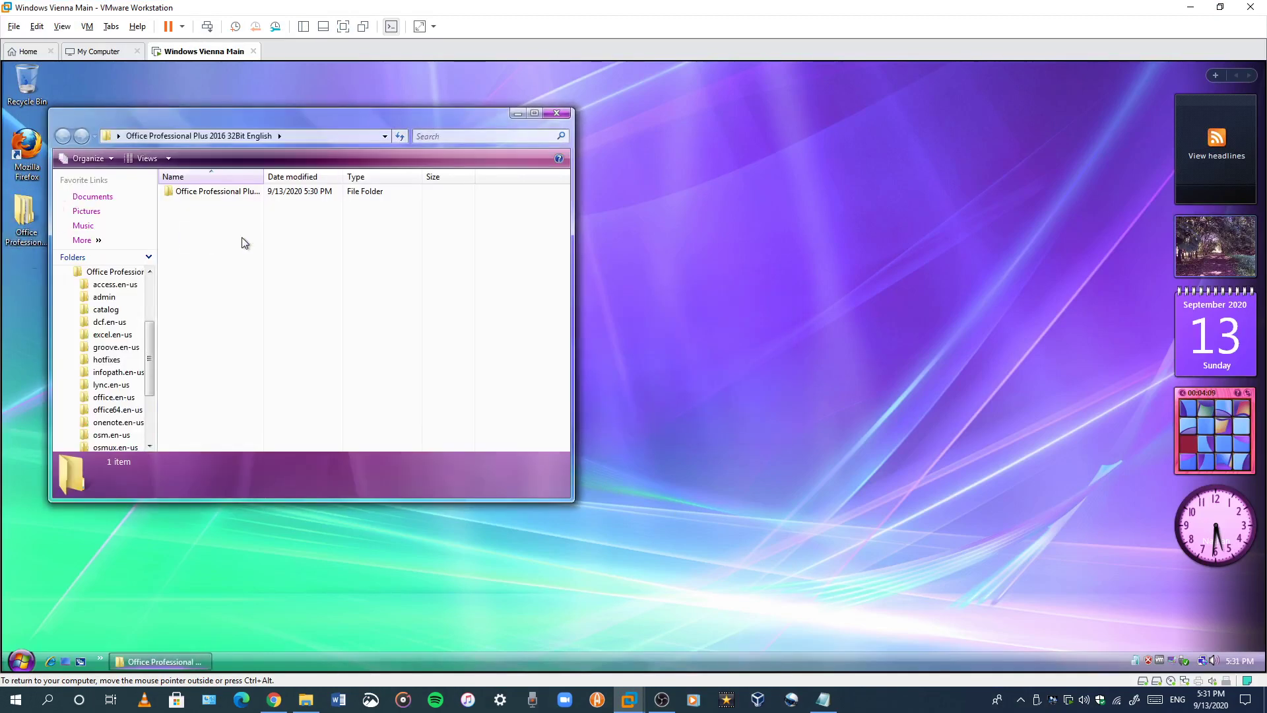
# Step: Turn off Align to Grid for the guest's desktop icons, and turn it back on
pyautogui.rightClick(737, 322)
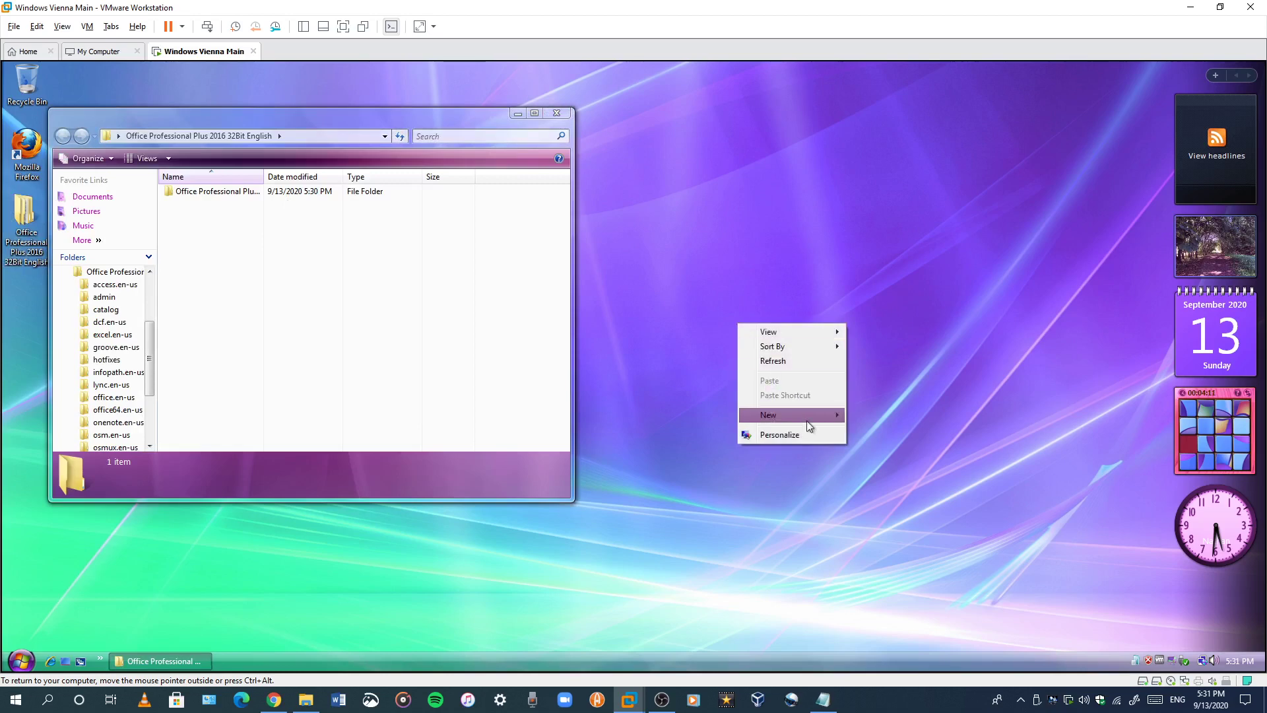
pyautogui.moveTo(806, 335)
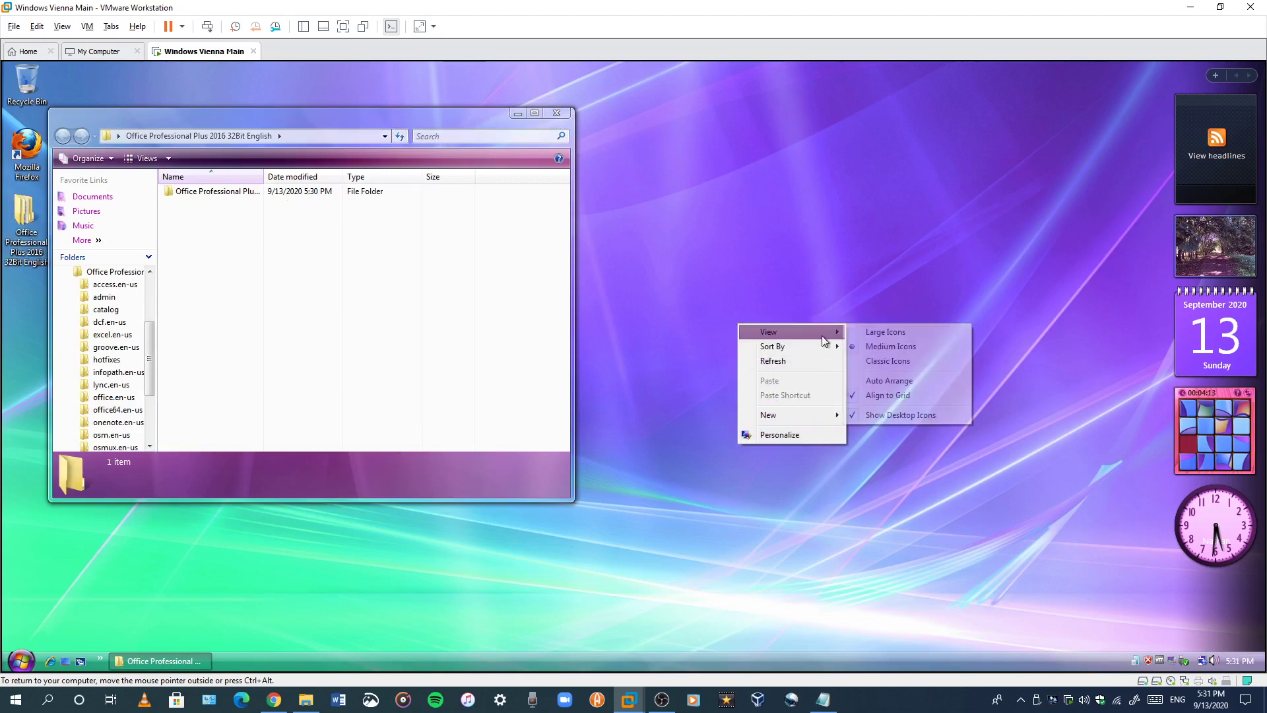
pyautogui.click(892, 399)
pyautogui.rightClick(877, 375)
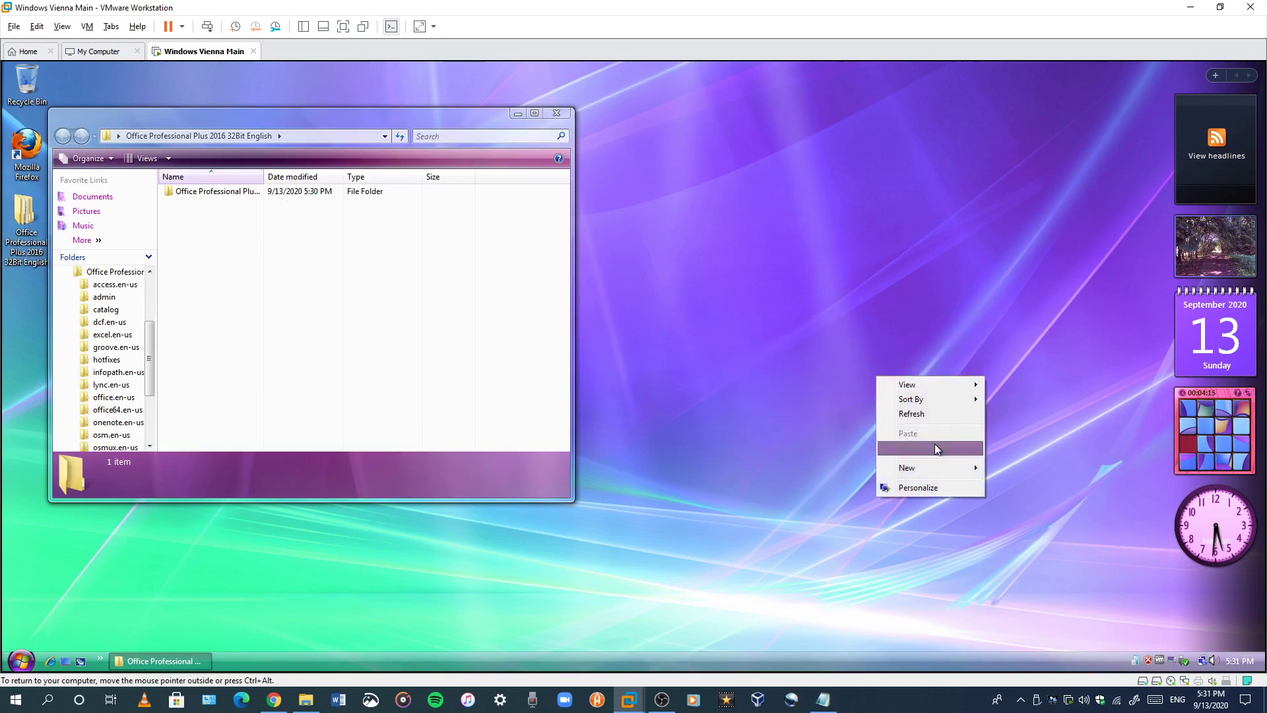
pyautogui.moveTo(937, 382)
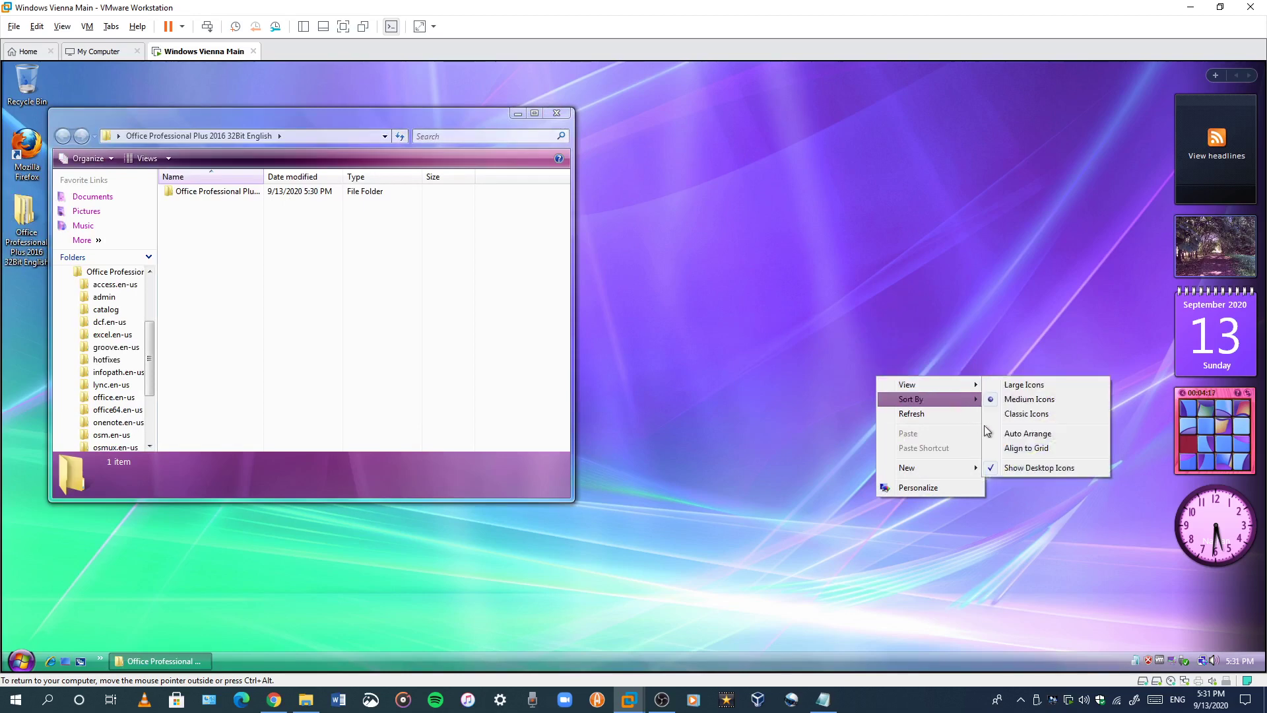
pyautogui.click(1020, 437)
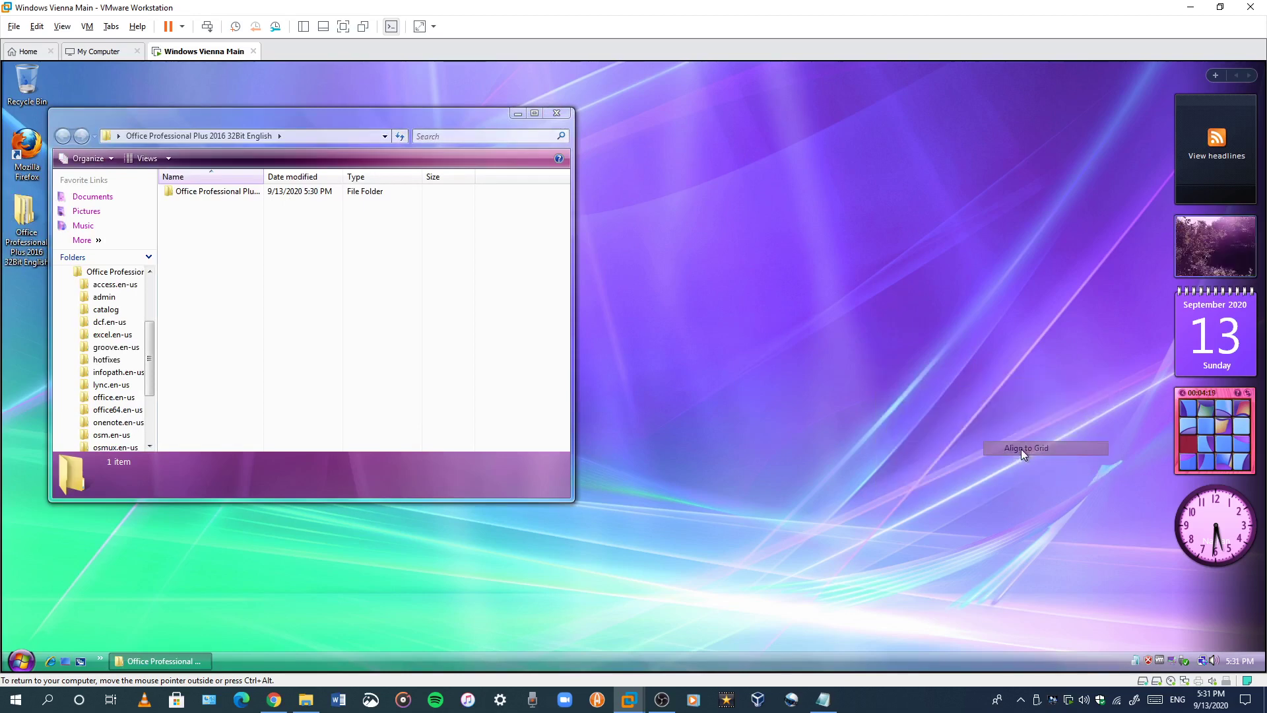
# Step: Switch the guest's desktop icons to Large Icons and back to Medium Icons, and check the view options
pyautogui.rightClick(908, 362)
pyautogui.moveTo(974, 375)
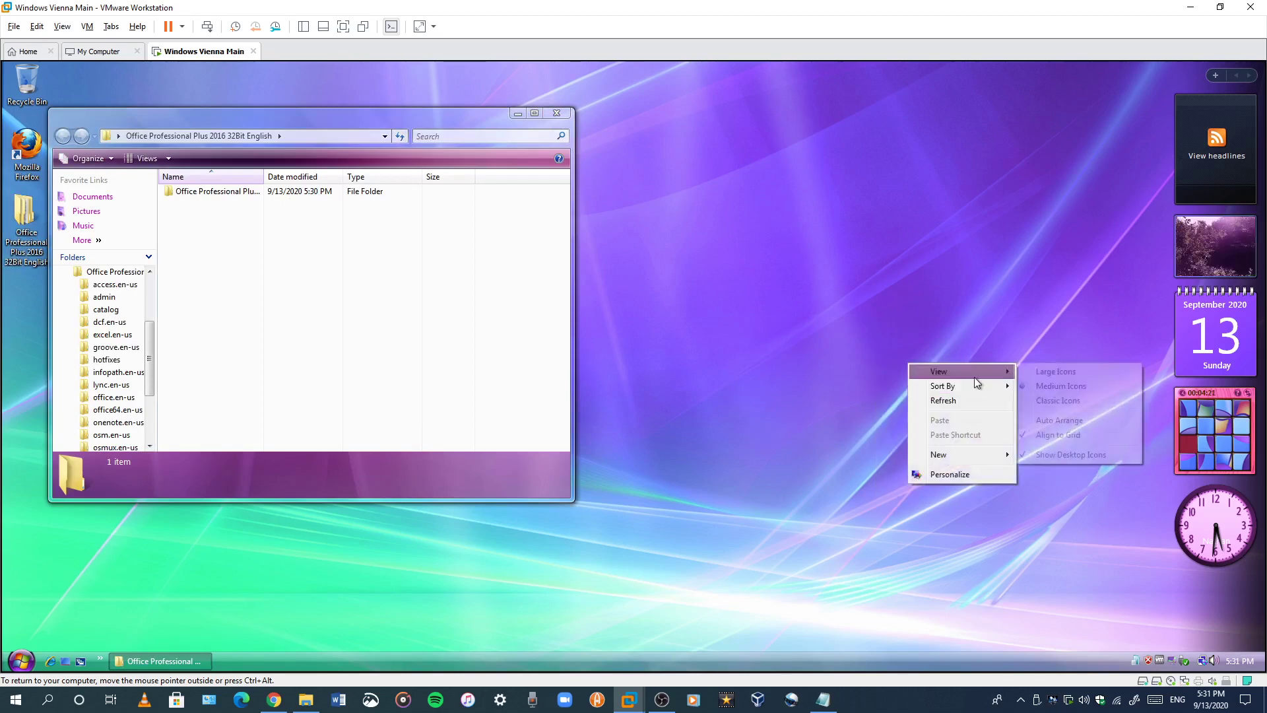
pyautogui.click(1056, 371)
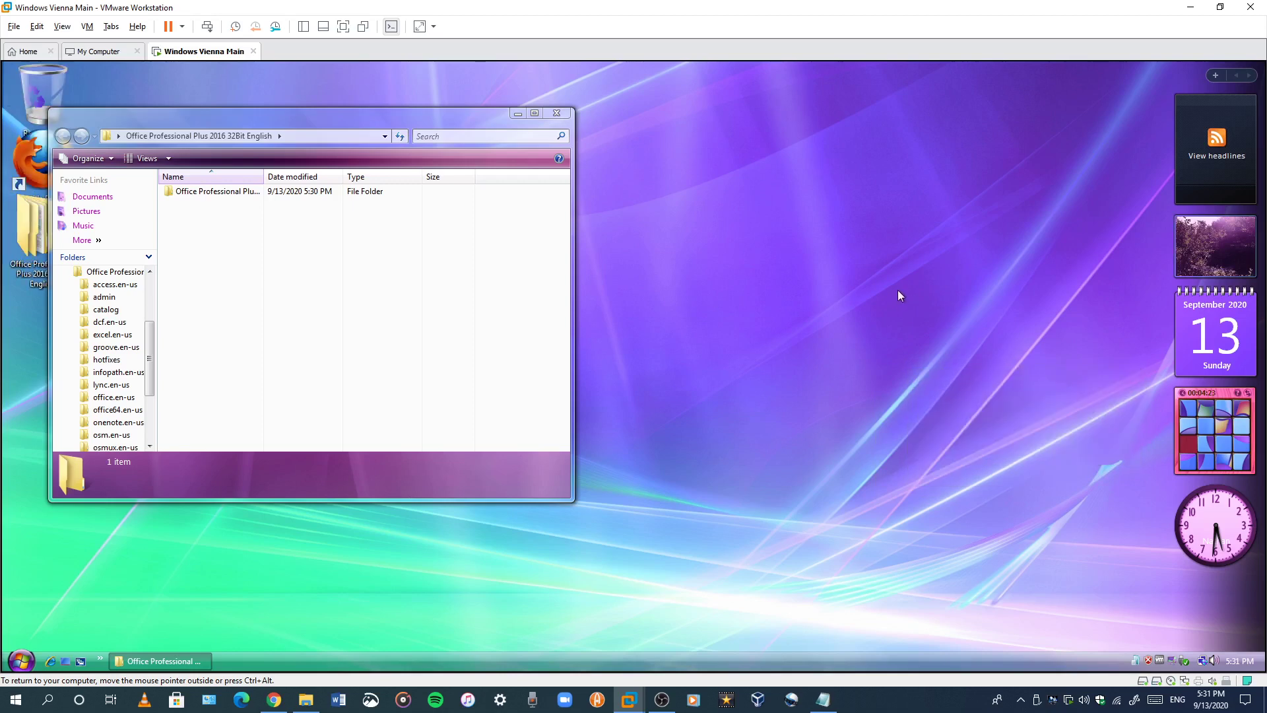
pyautogui.rightClick(897, 291)
pyautogui.moveTo(976, 301)
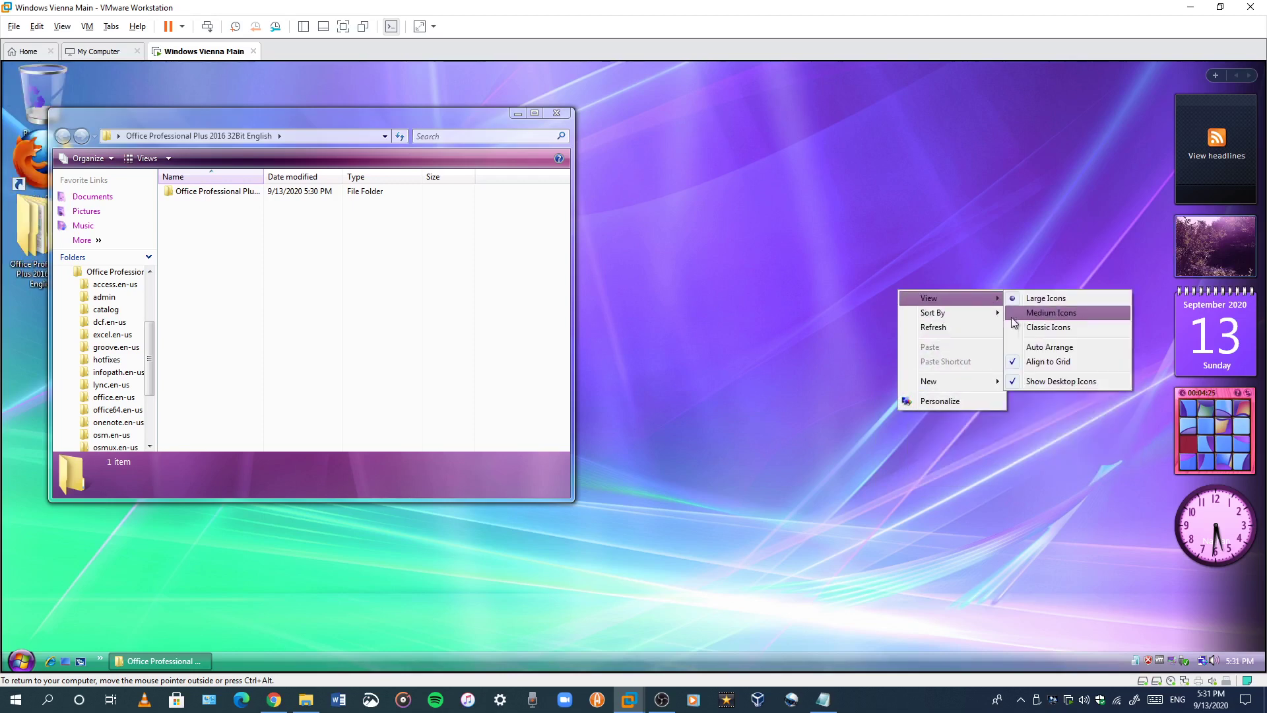
pyautogui.click(1046, 308)
pyautogui.rightClick(1000, 295)
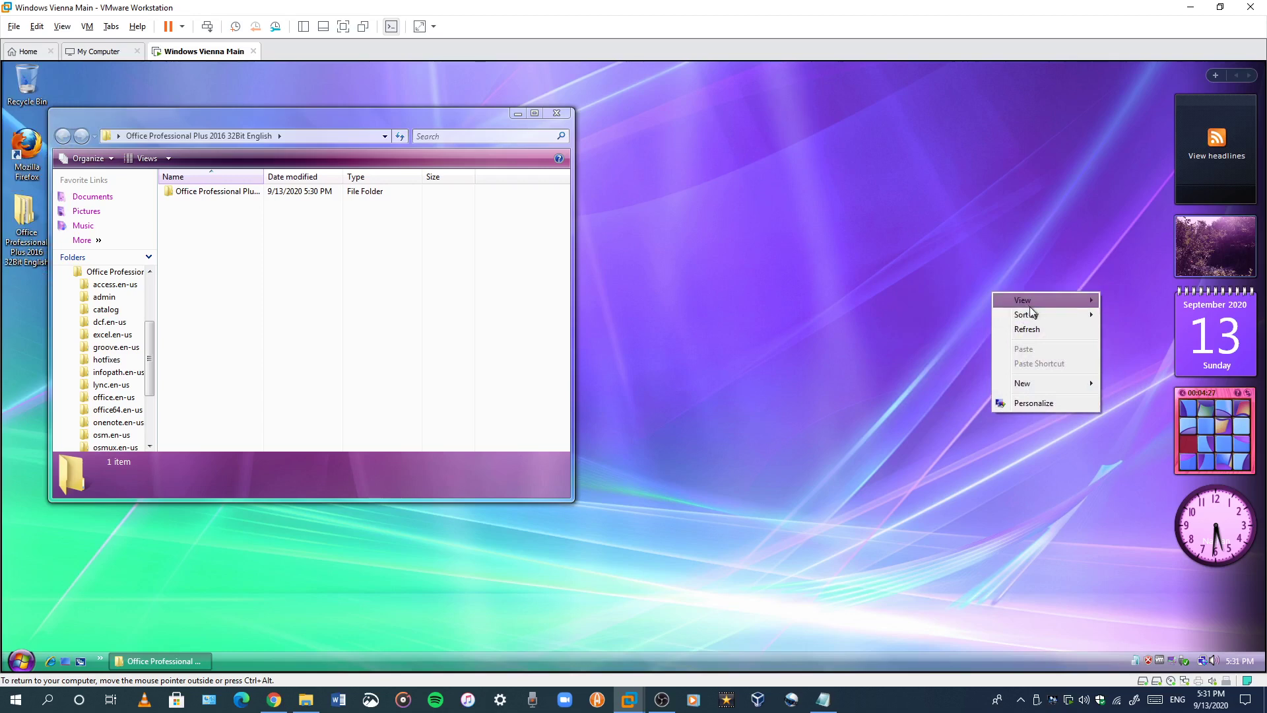
pyautogui.moveTo(1029, 305)
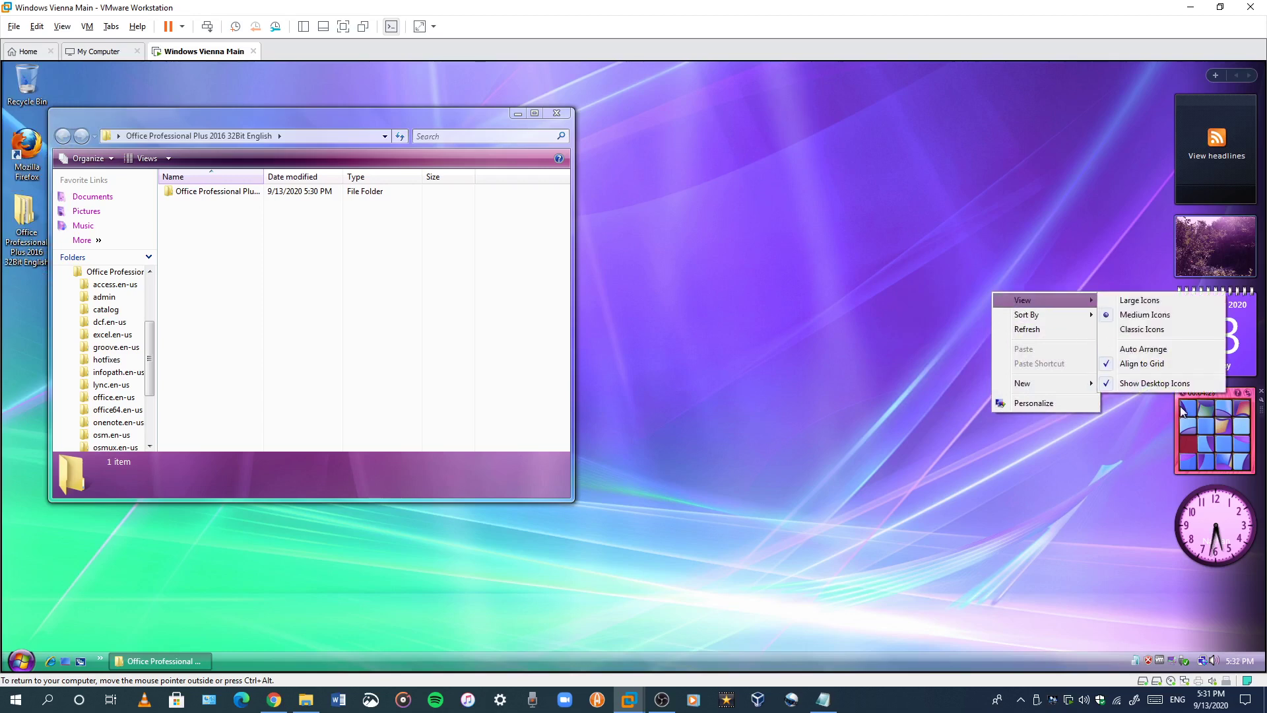
pyautogui.click(826, 185)
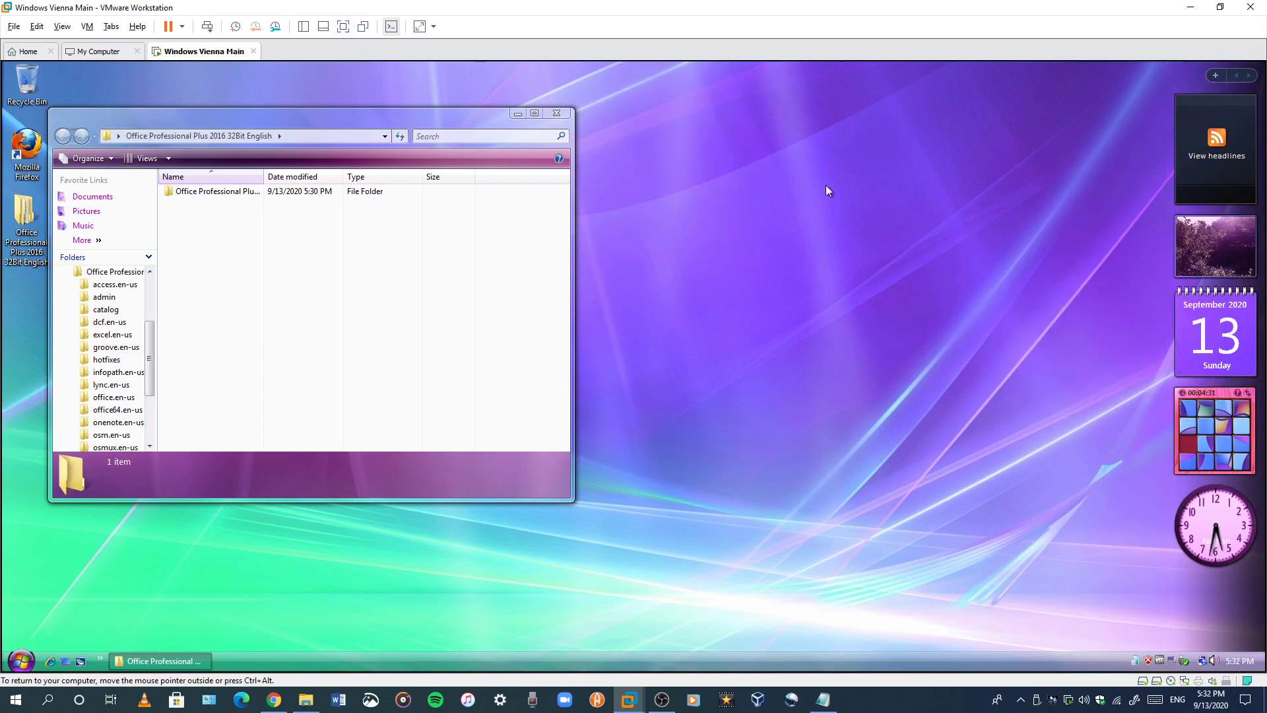
# Step: Try to run the Office 2016 setup application from the inner Office folder, granting it User Account Control permission
pyautogui.doubleClick(253, 201)
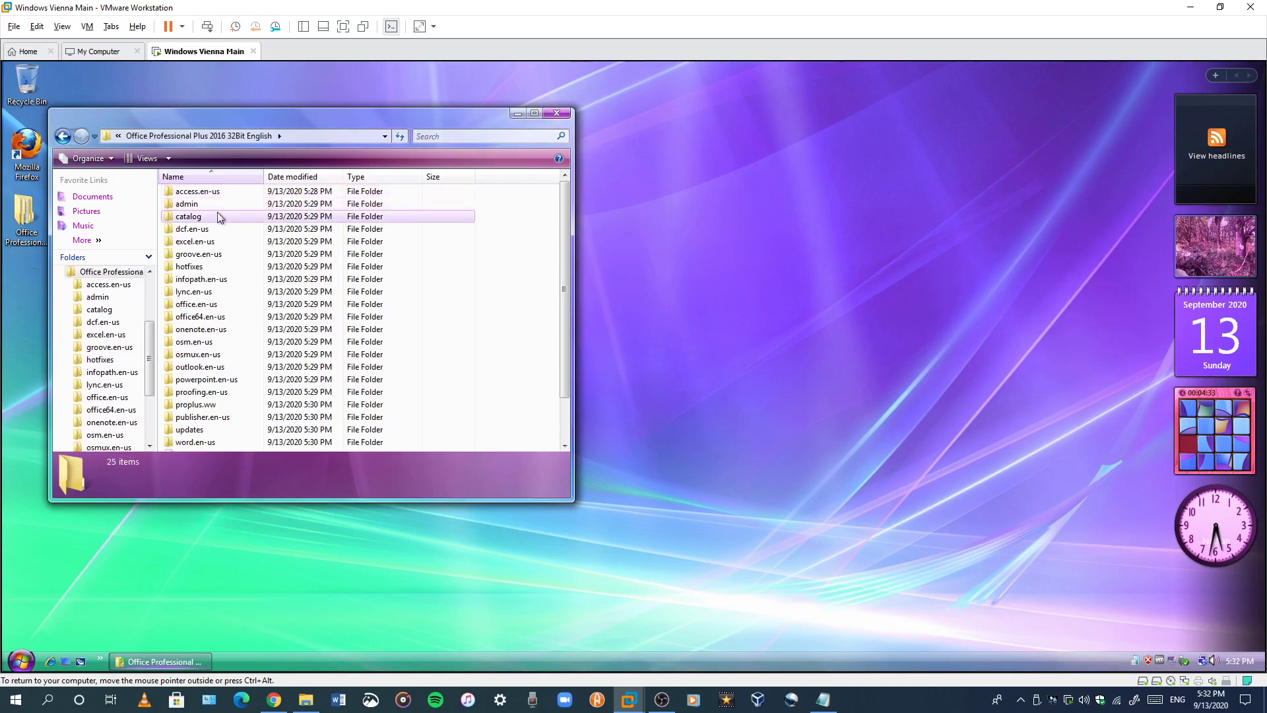
pyautogui.scroll(-1, 334, 291)
pyautogui.scroll(-1, 334, 291)
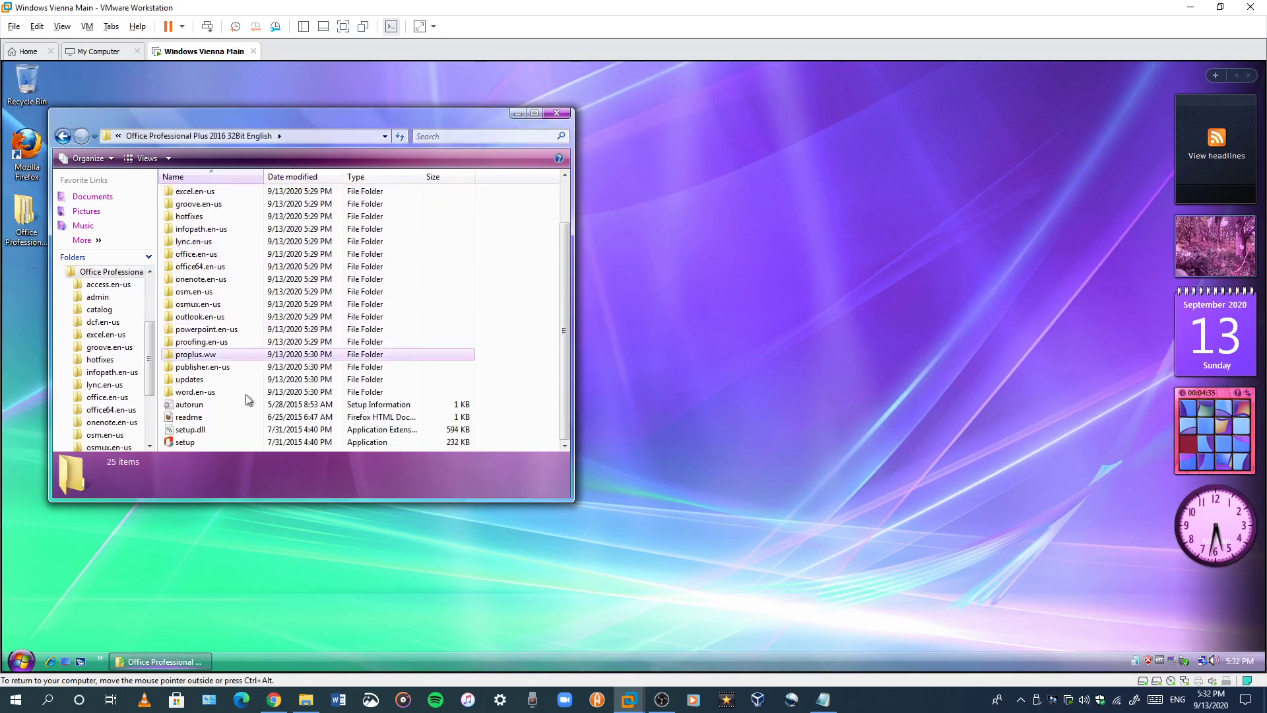
pyautogui.doubleClick(188, 442)
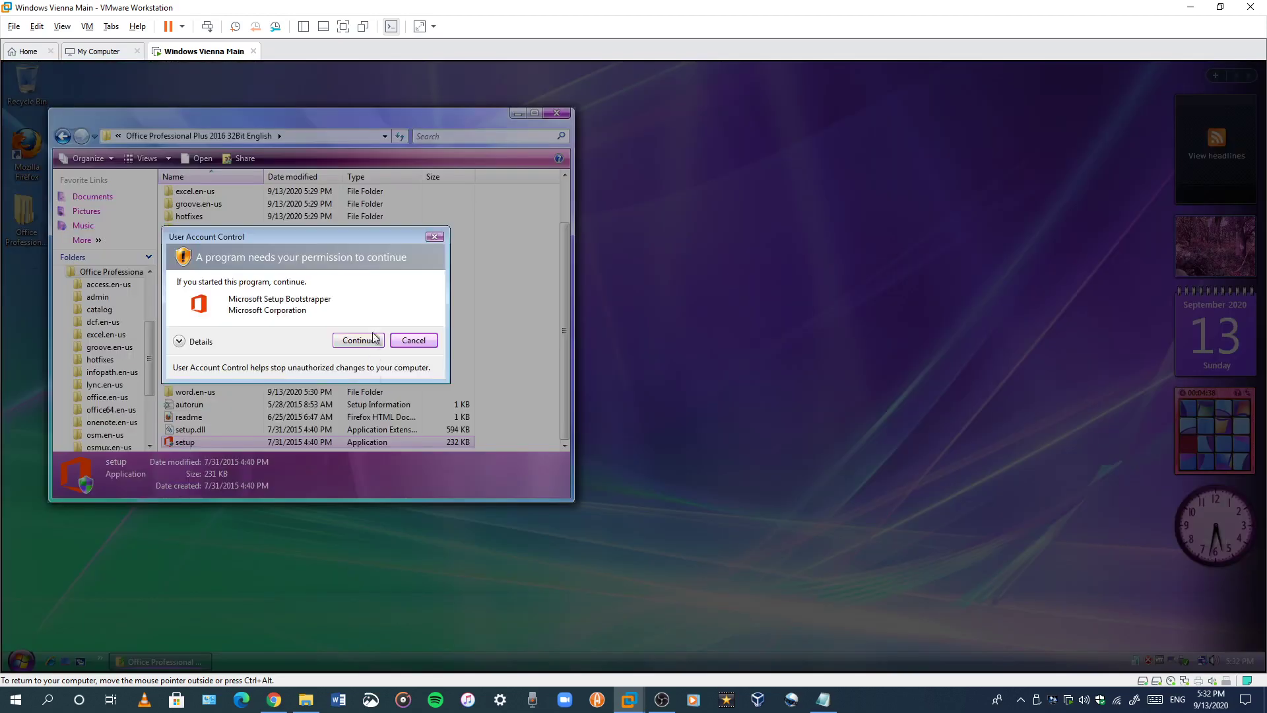
pyautogui.click(373, 338)
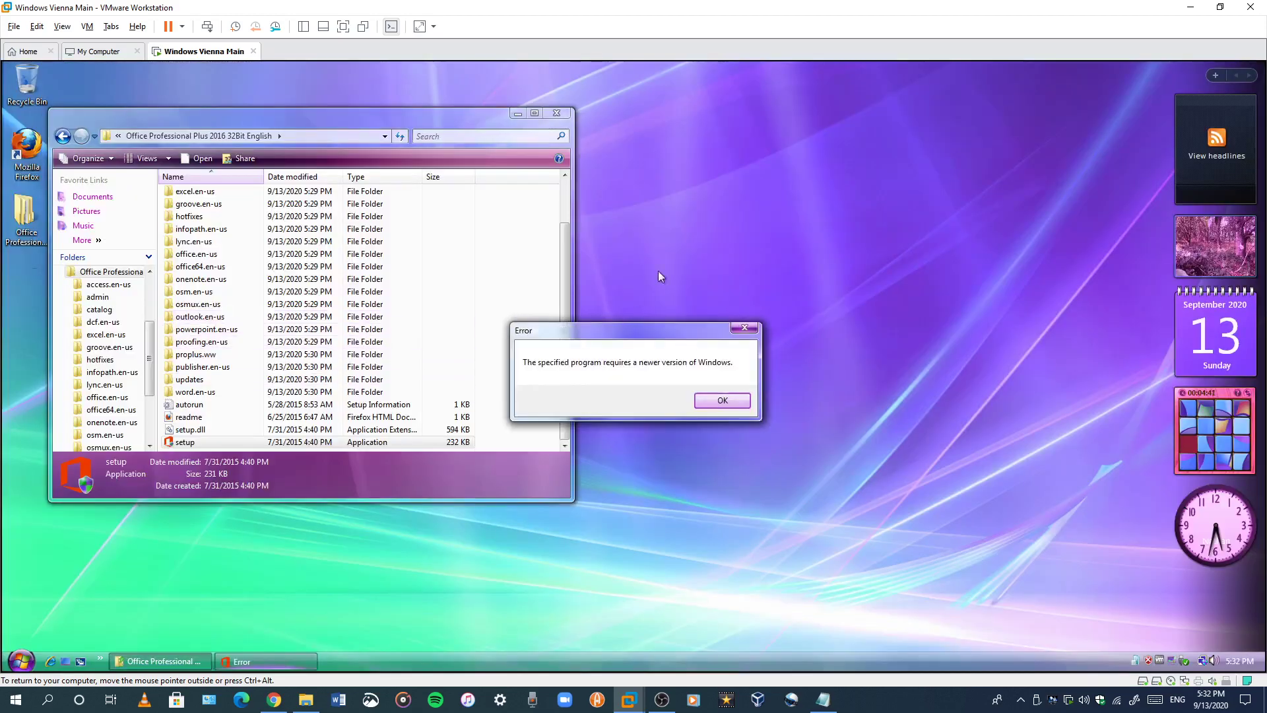
pyautogui.click(722, 401)
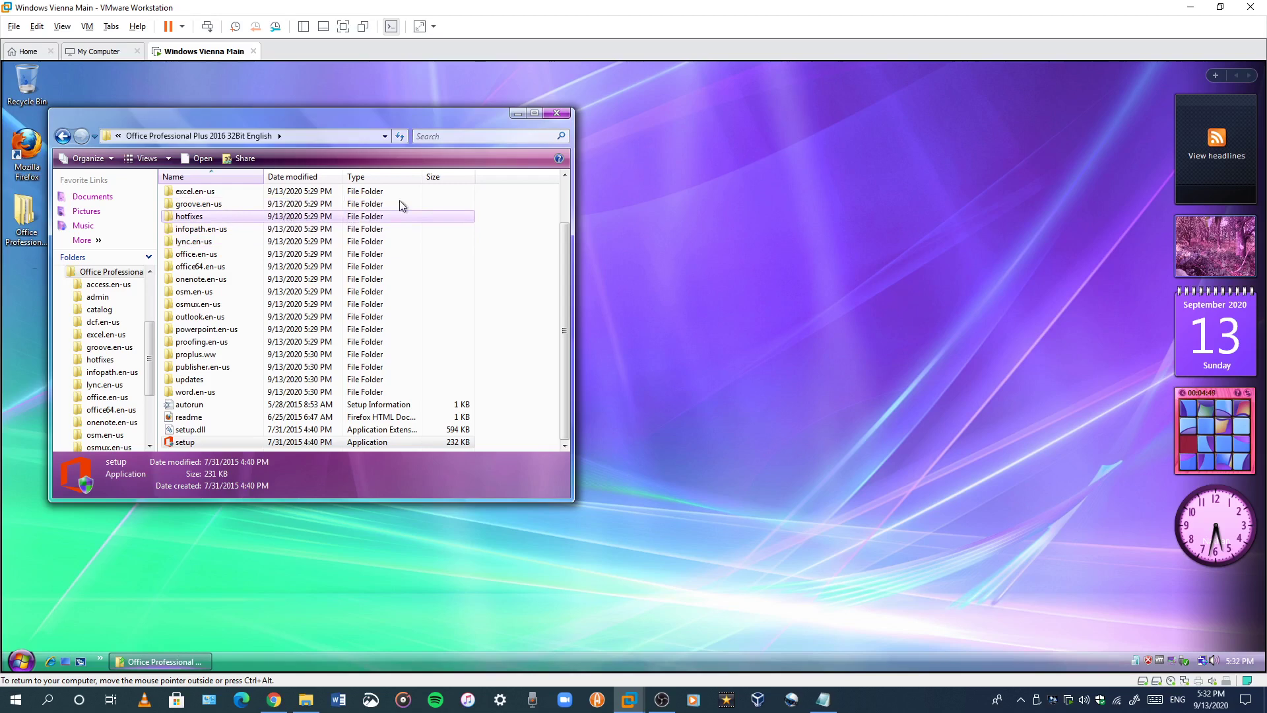
# Step: Close the Office 2016 folder window, delete the folder from the guest desktop, and permanently remove it from the Recycle Bin
pyautogui.click(560, 114)
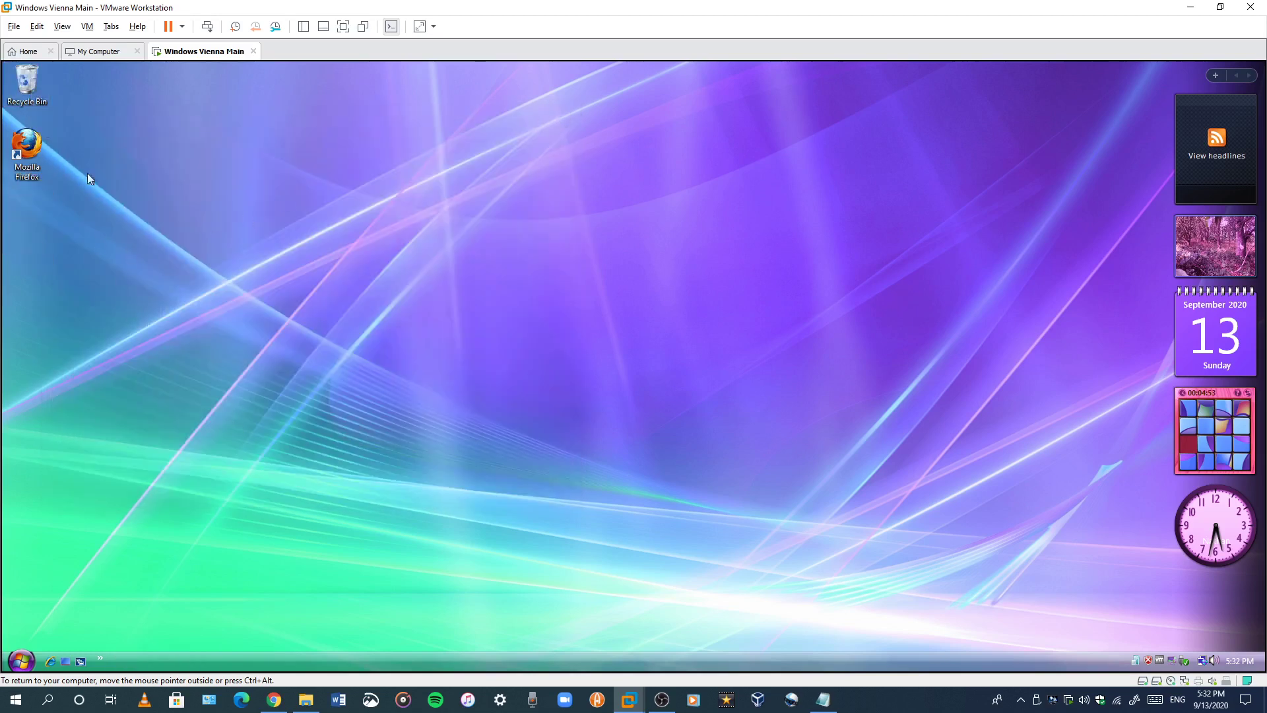
pyautogui.rightClick(34, 87)
pyautogui.click(90, 124)
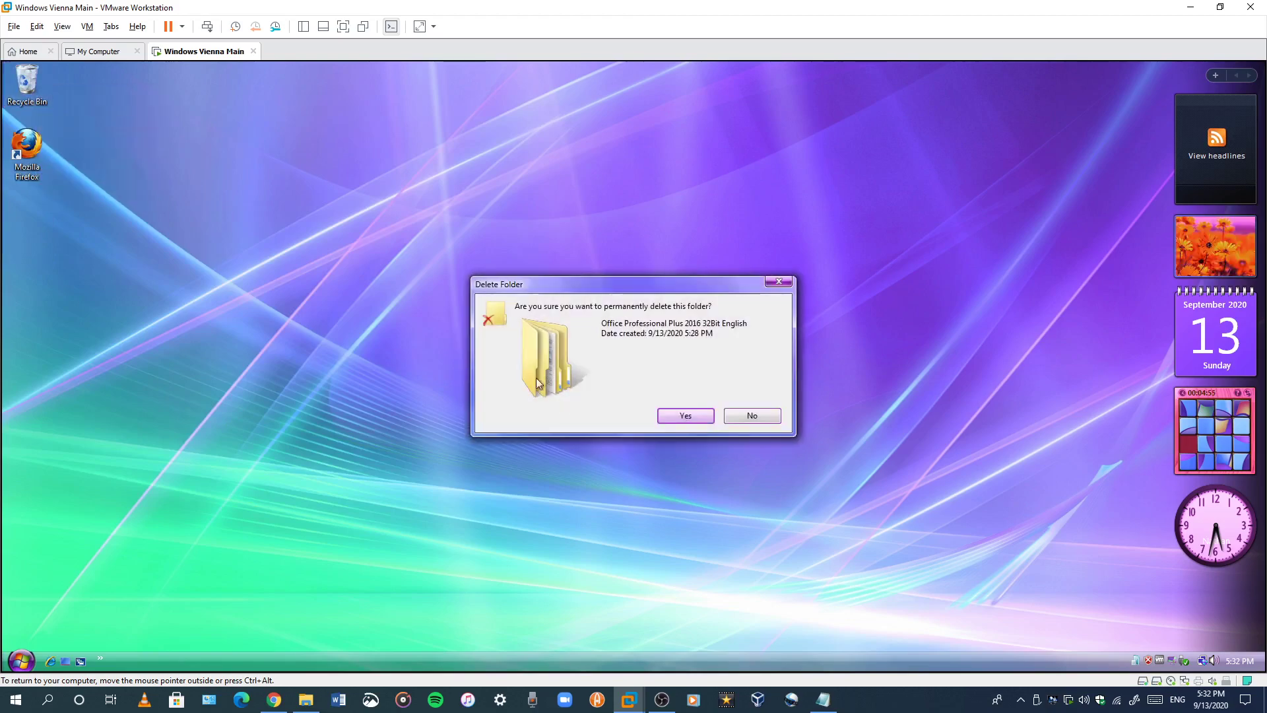
pyautogui.click(680, 416)
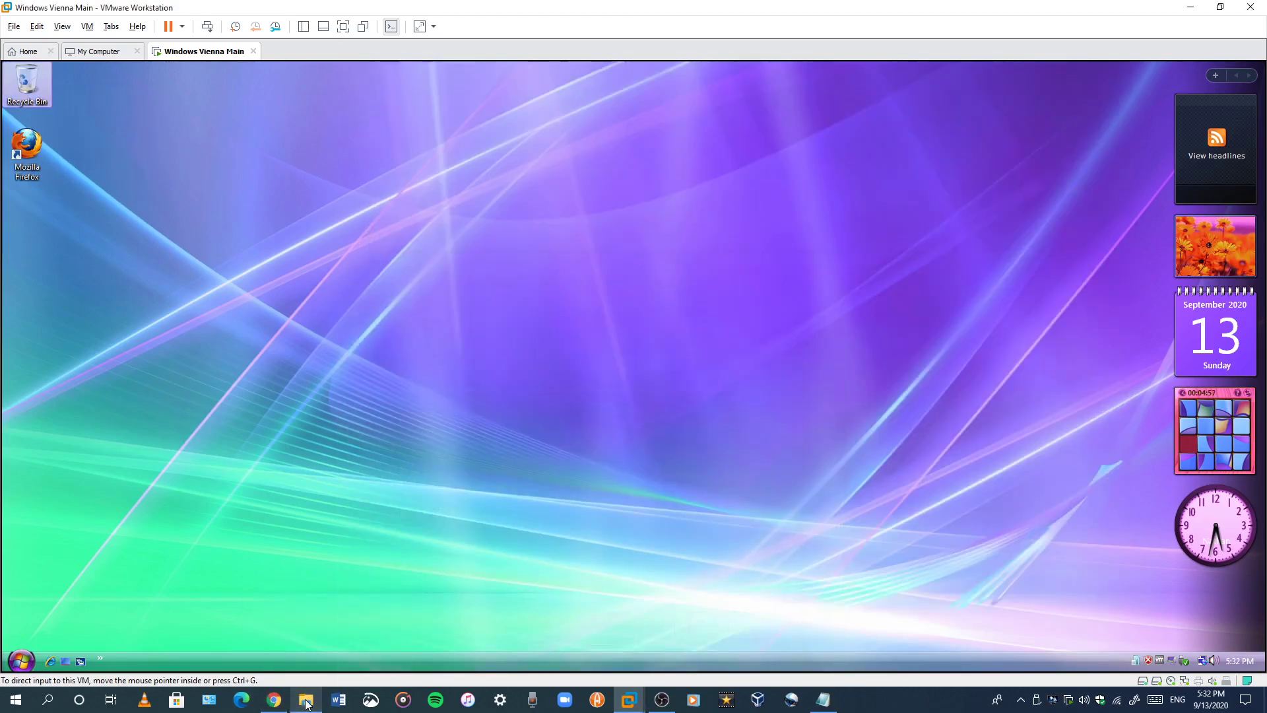
# Step: Copy the Microsoft-Office-Professional-2007 installer from the host's Downloads folder to the guest desktop and place it directly below the Firefox shortcut
pyautogui.click(306, 698)
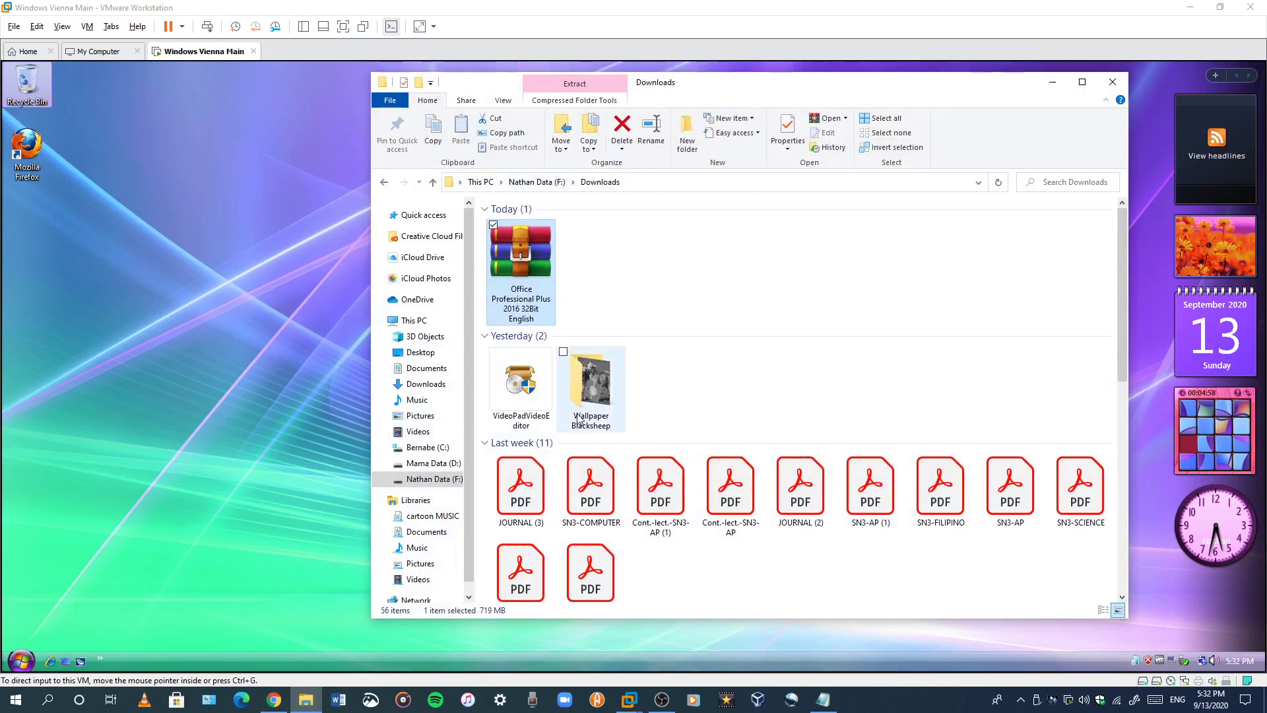
pyautogui.scroll(-5, 587, 403)
pyautogui.scroll(3, 593, 405)
pyautogui.scroll(-6, 593, 406)
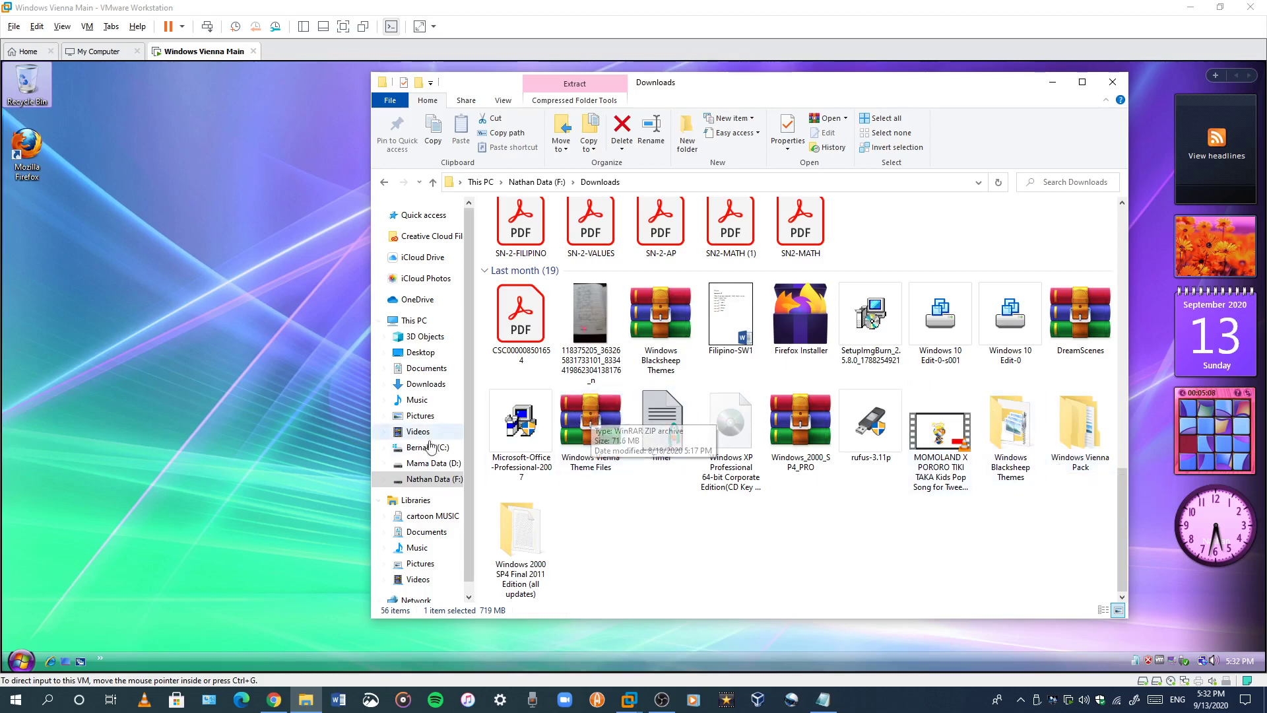
pyautogui.click(516, 432)
pyautogui.moveTo(535, 415); pyautogui.dragTo(42, 224)
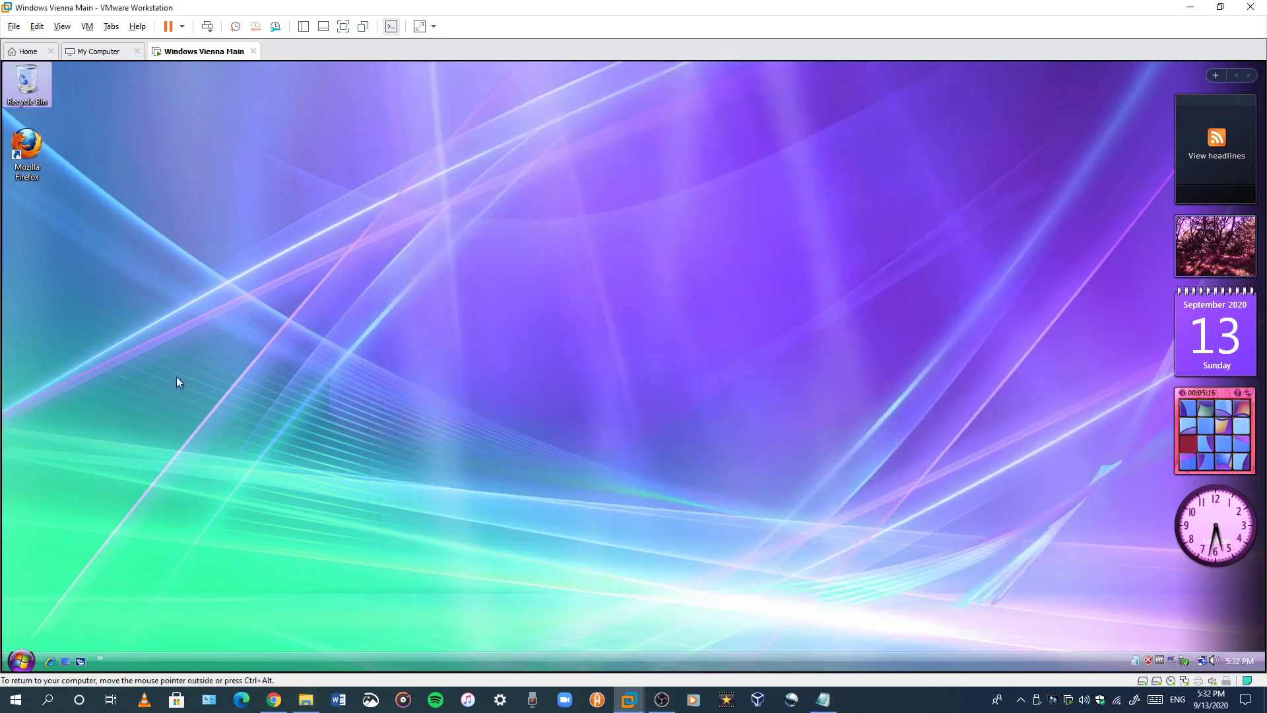
pyautogui.click(308, 702)
pyautogui.moveTo(521, 429); pyautogui.dragTo(166, 335)
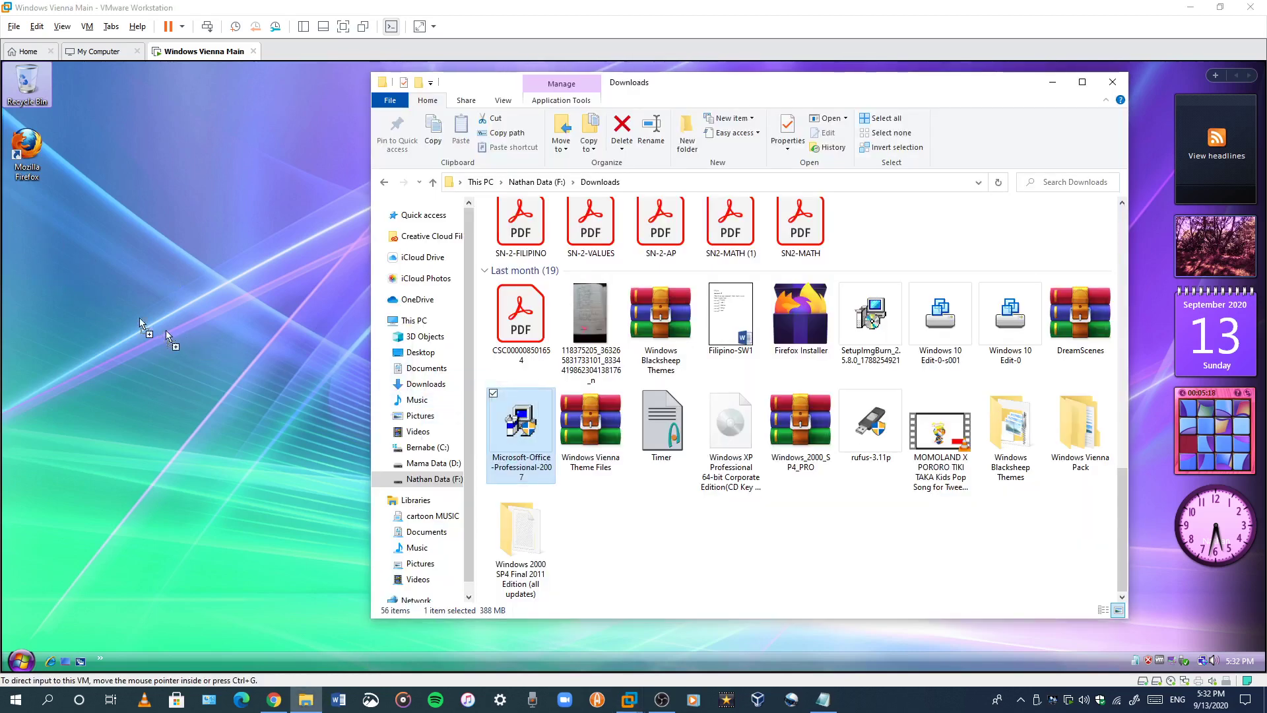
pyautogui.moveTo(42, 256); pyautogui.dragTo(42, 256)
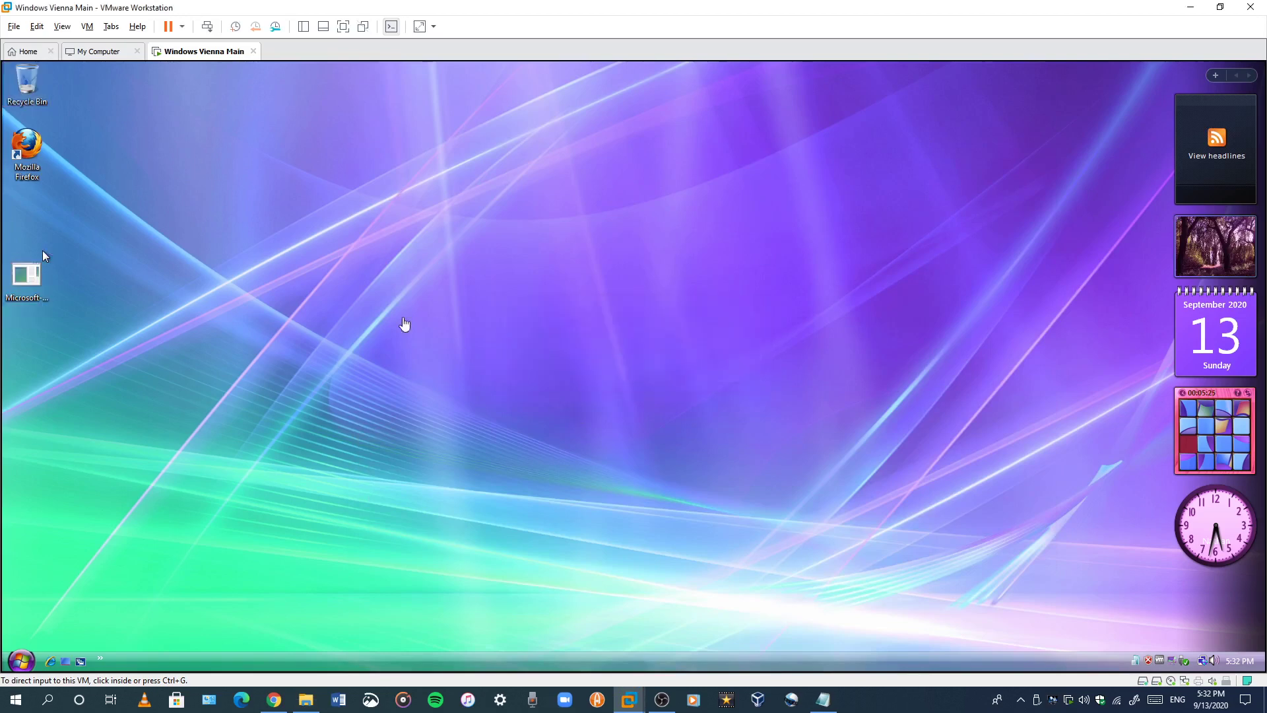
pyautogui.moveTo(36, 280); pyautogui.dragTo(36, 213)
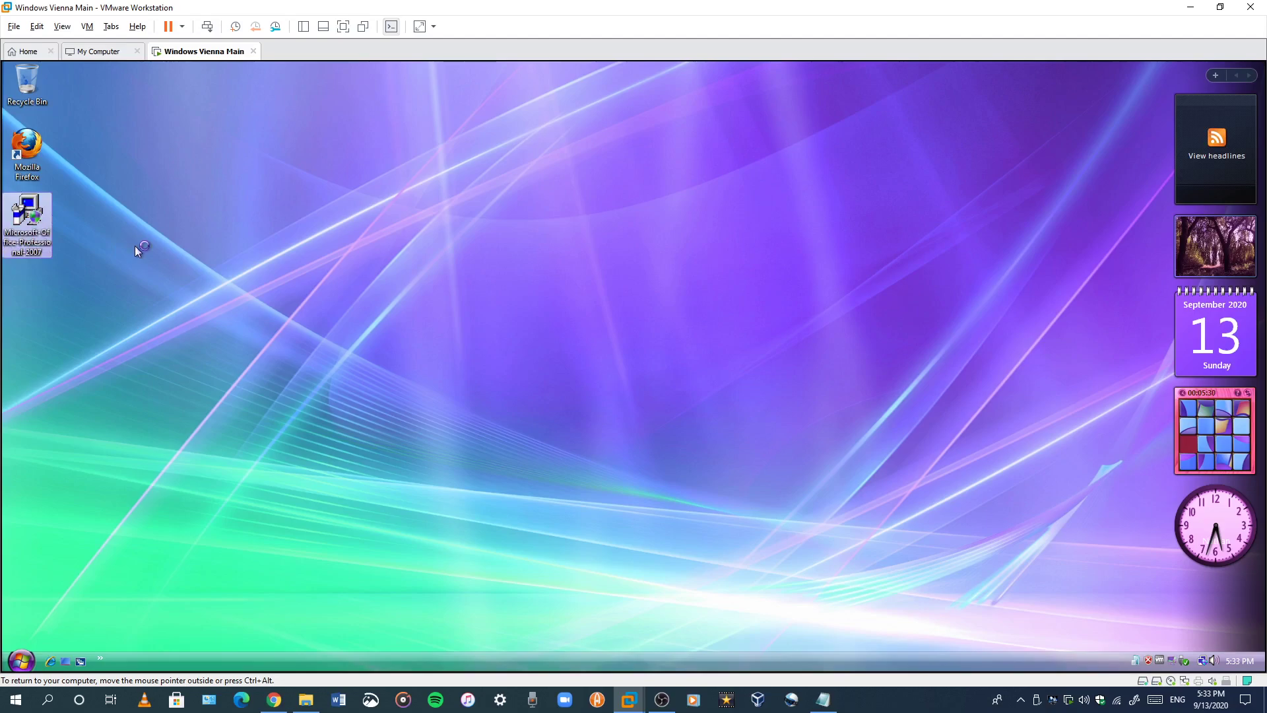
# Step: Switch to Chrome and check the Hello Windows Vista remix video playing on YouTube
pyautogui.click(273, 699)
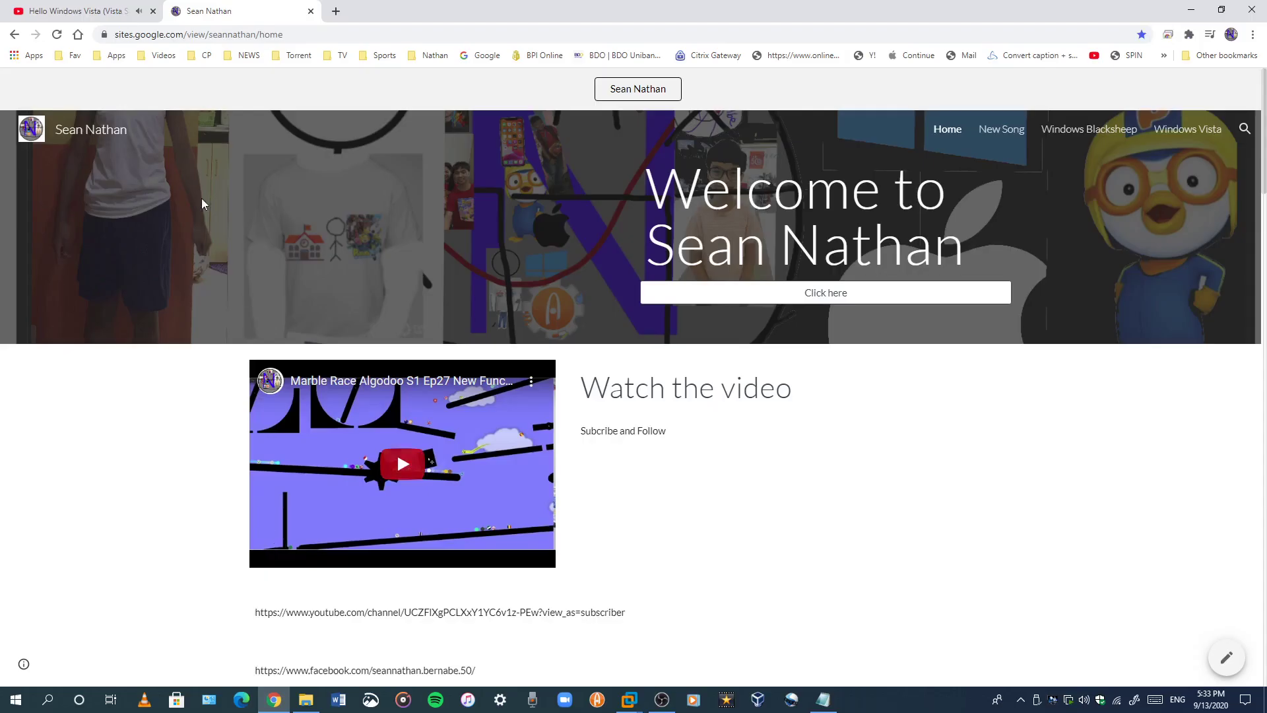
pyautogui.click(81, 7)
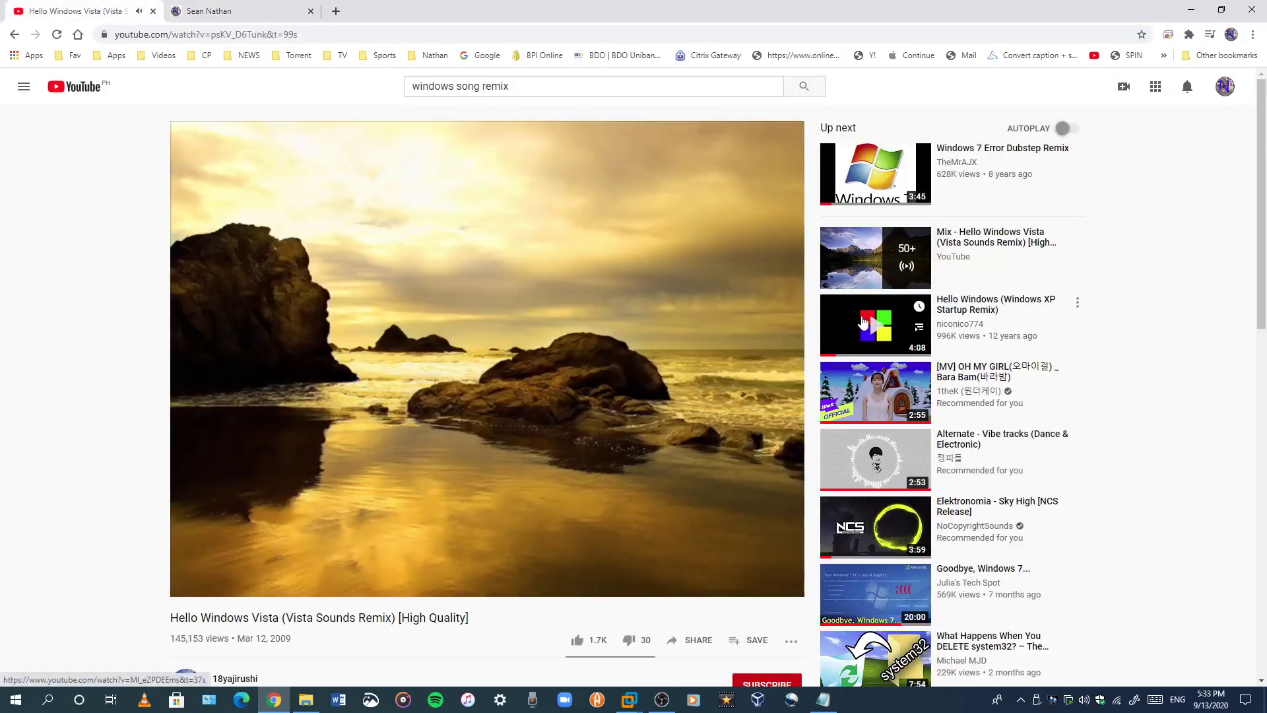
pyautogui.moveTo(545, 536)
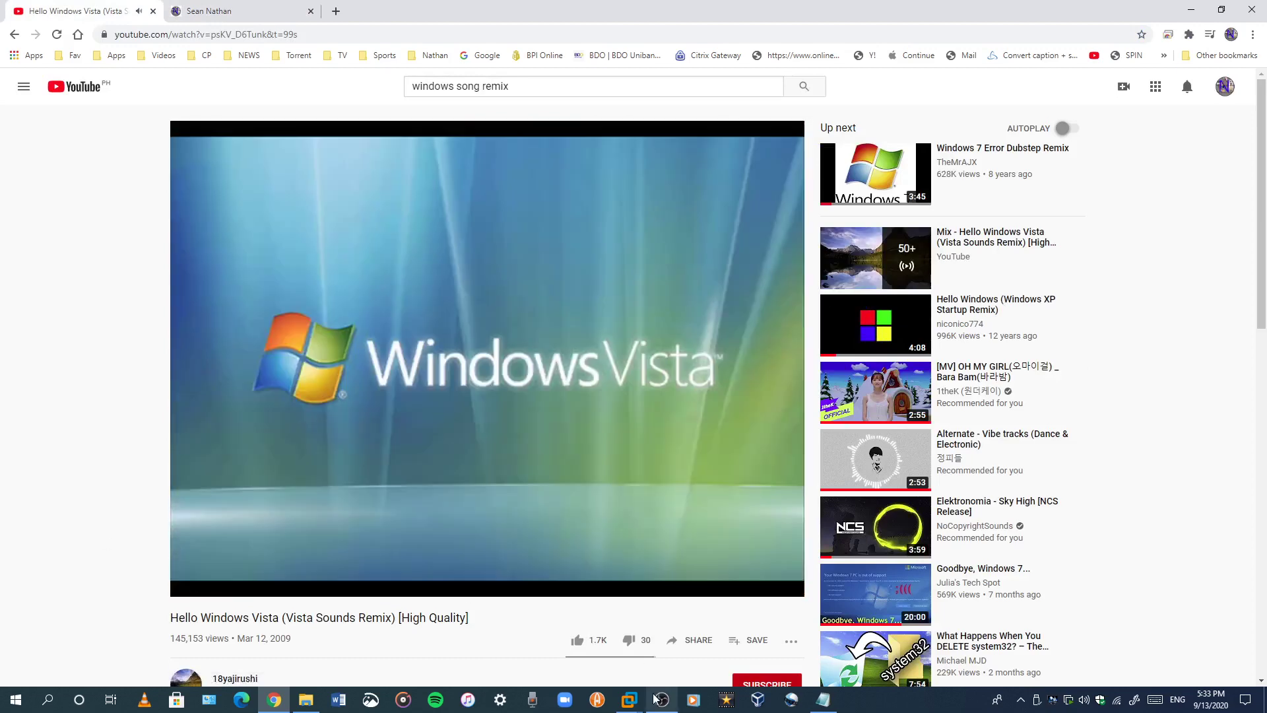
pyautogui.moveTo(627, 699)
# Step: Return to the virtual machine in VMware and grant the Office 2007 installer User Account Control permission
pyautogui.click(723, 624)
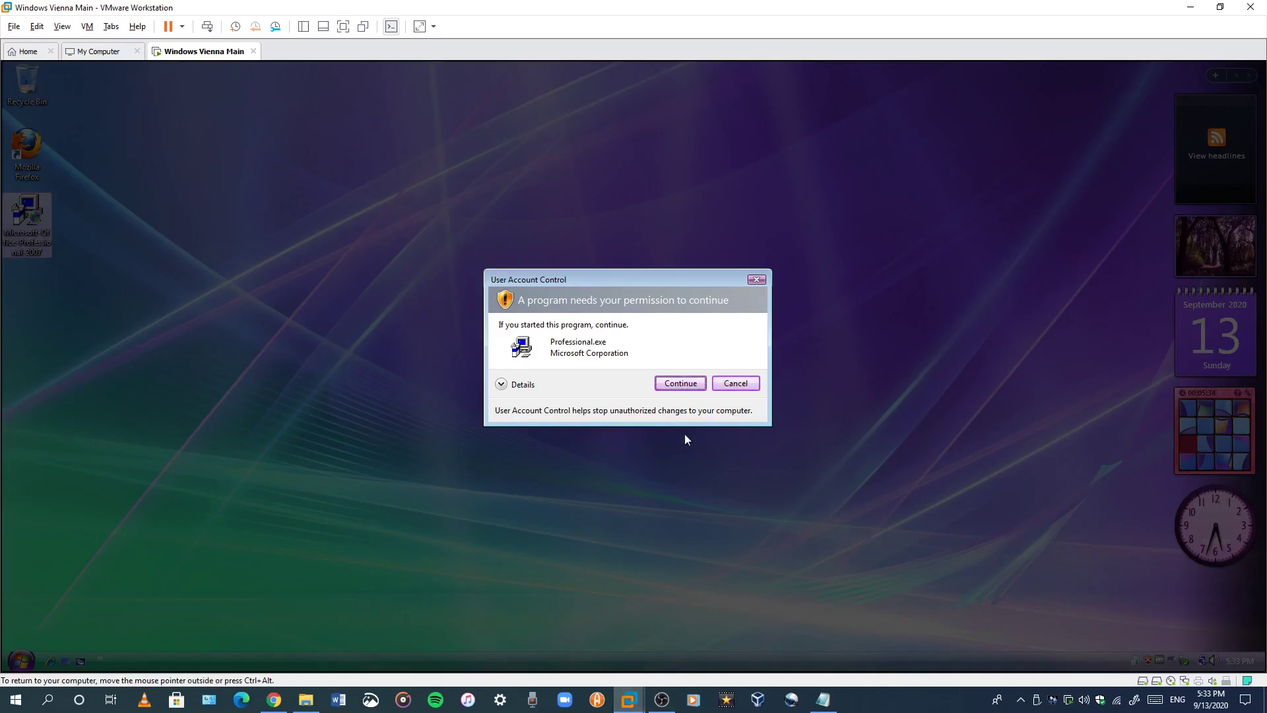
pyautogui.press('Return')
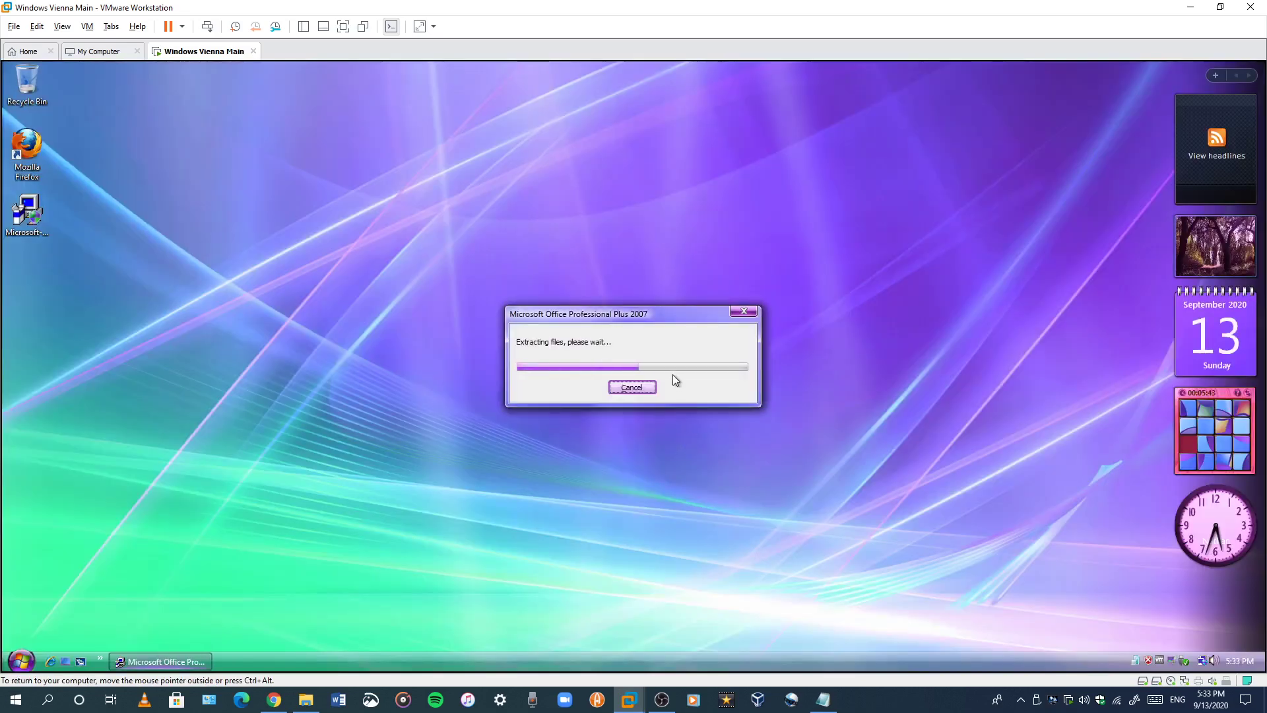
# Step: Write "Can't work in 201" in the host's Notepad window, clear the text again, and minimize the window
pyautogui.click(822, 698)
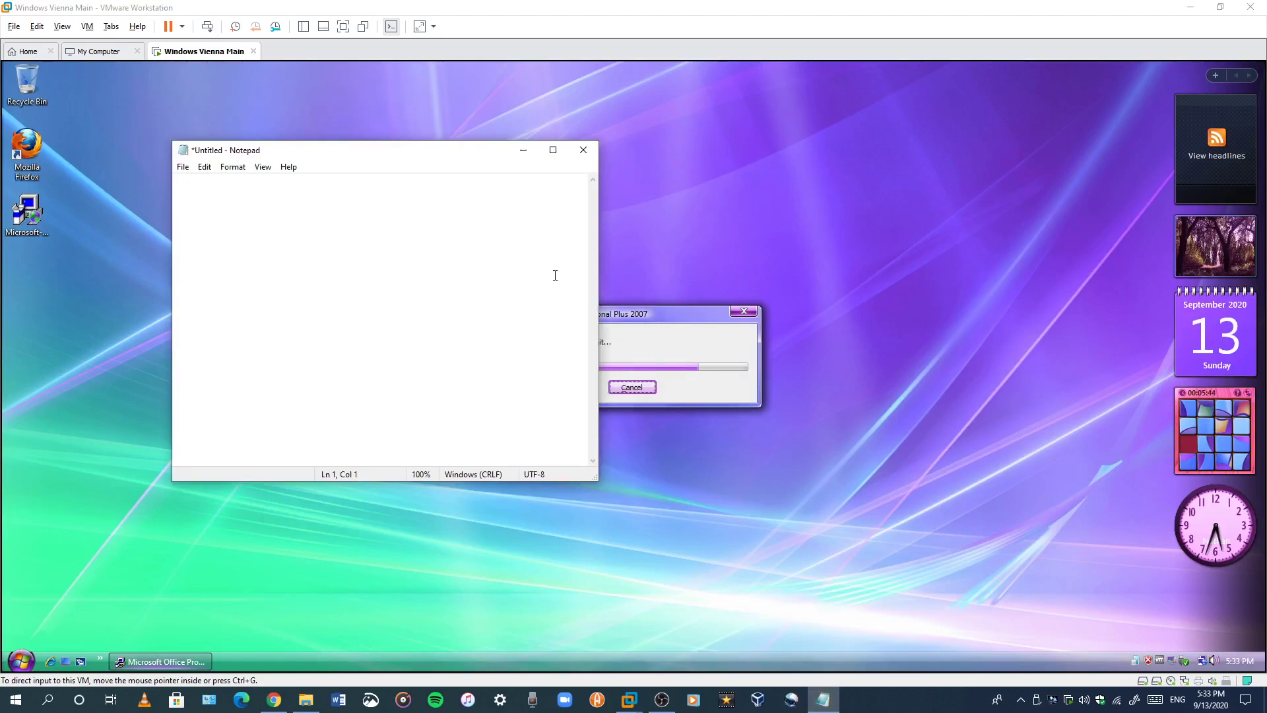
pyautogui.write('Can')
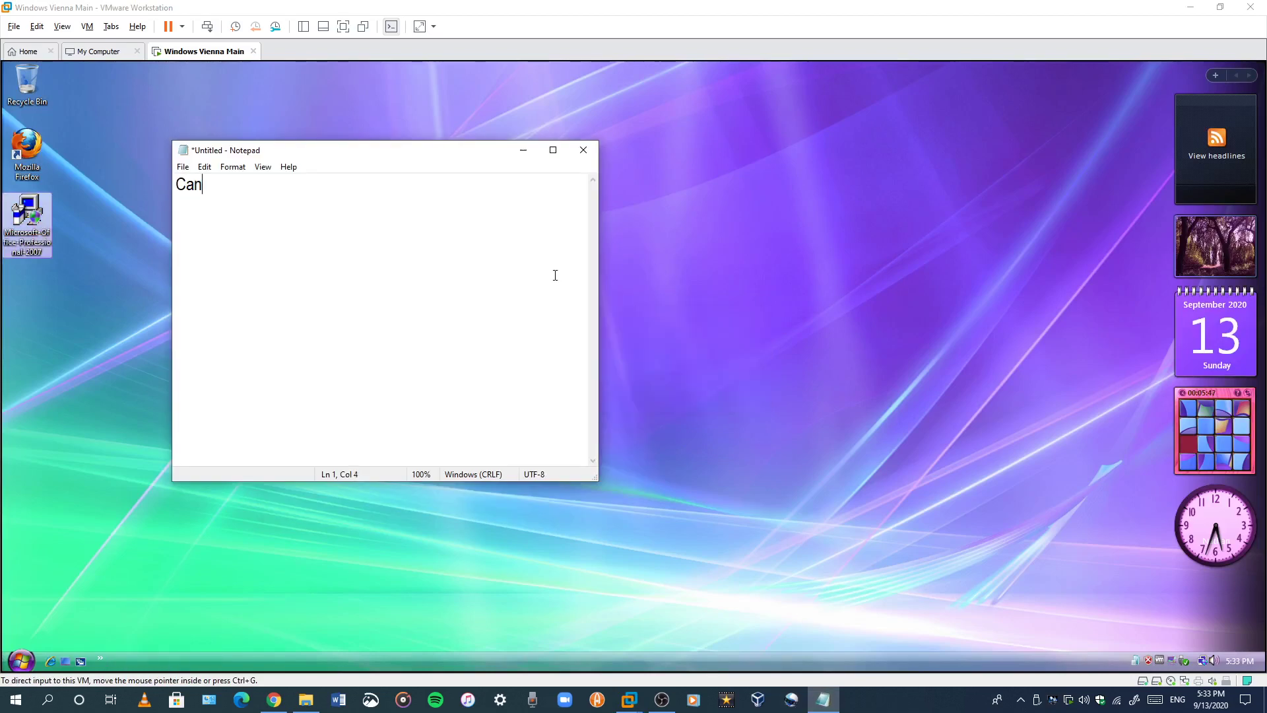
pyautogui.write("'t work")
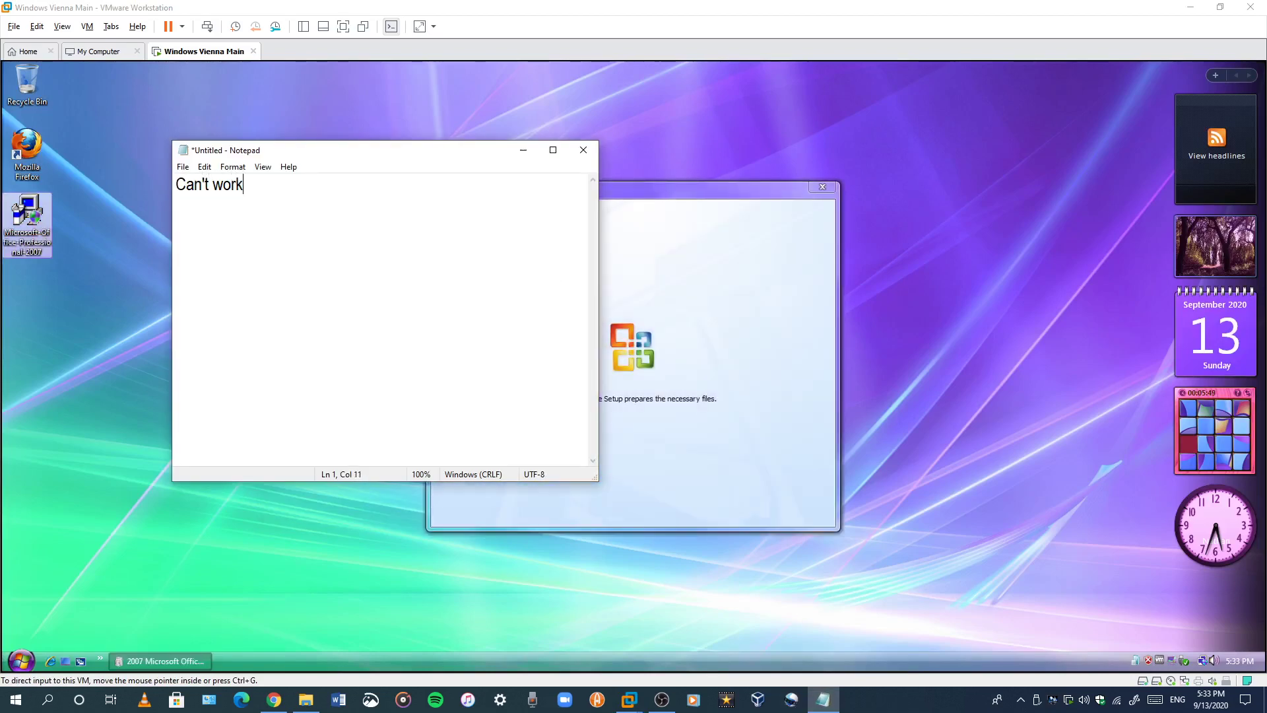
pyautogui.write(' in 201')
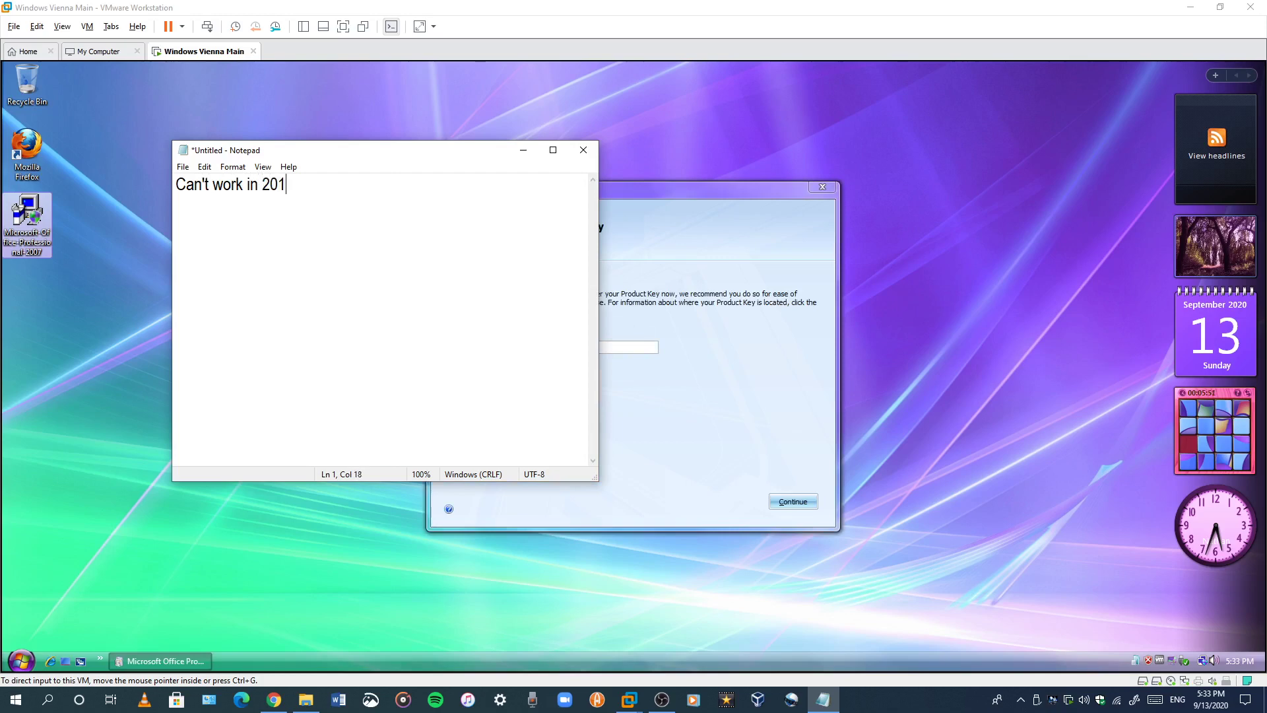
pyautogui.press('BackSpace')
pyautogui.press('BackSpace')
pyautogui.press('BackSpace')
pyautogui.press('BackSpace')
pyautogui.press('BackSpace')
pyautogui.press('BackSpace')
pyautogui.press('BackSpace')
pyautogui.press('BackSpace')
pyautogui.press('BackSpace')
pyautogui.press('BackSpace')
pyautogui.press('BackSpace')
pyautogui.press('BackSpace')
pyautogui.press('BackSpace')
pyautogui.press('BackSpace')
pyautogui.press('BackSpace')
pyautogui.press('BackSpace')
pyautogui.press('BackSpace')
pyautogui.click(523, 149)
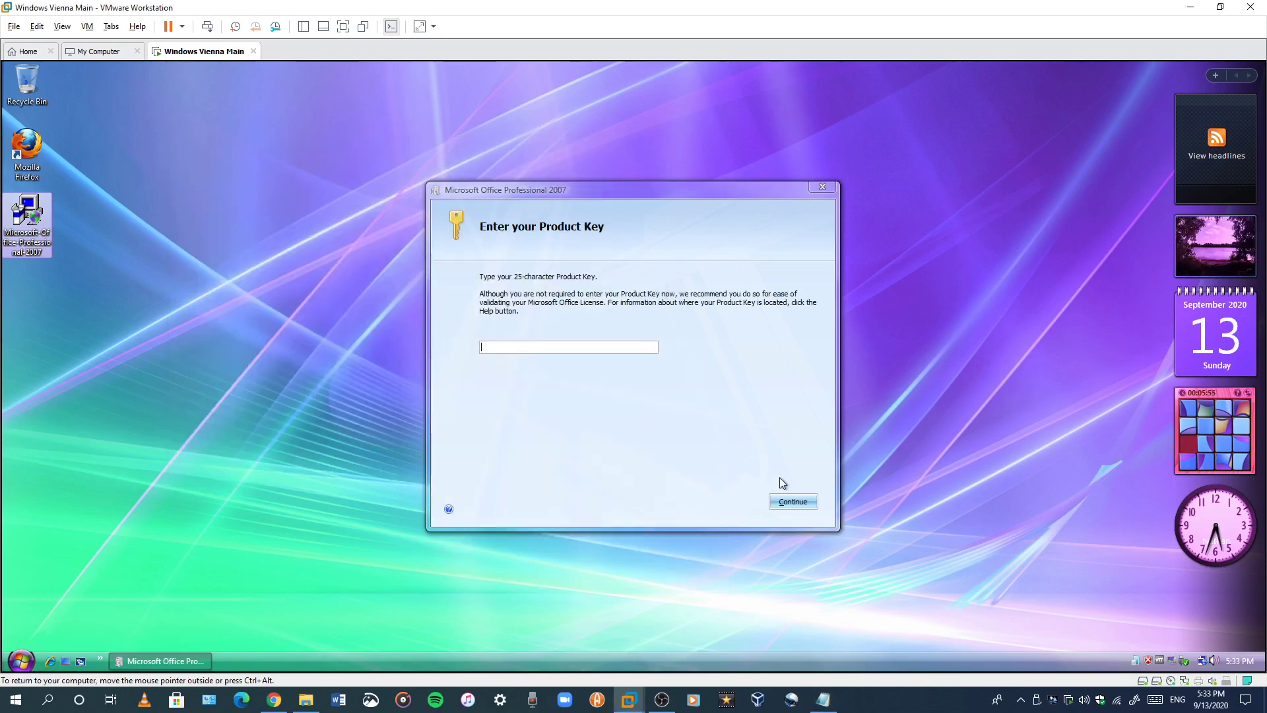
# Step: Continue the Office Professional 2007 setup without a product key, accept the license terms, and start the standard installation
pyautogui.click(793, 503)
pyautogui.click(759, 420)
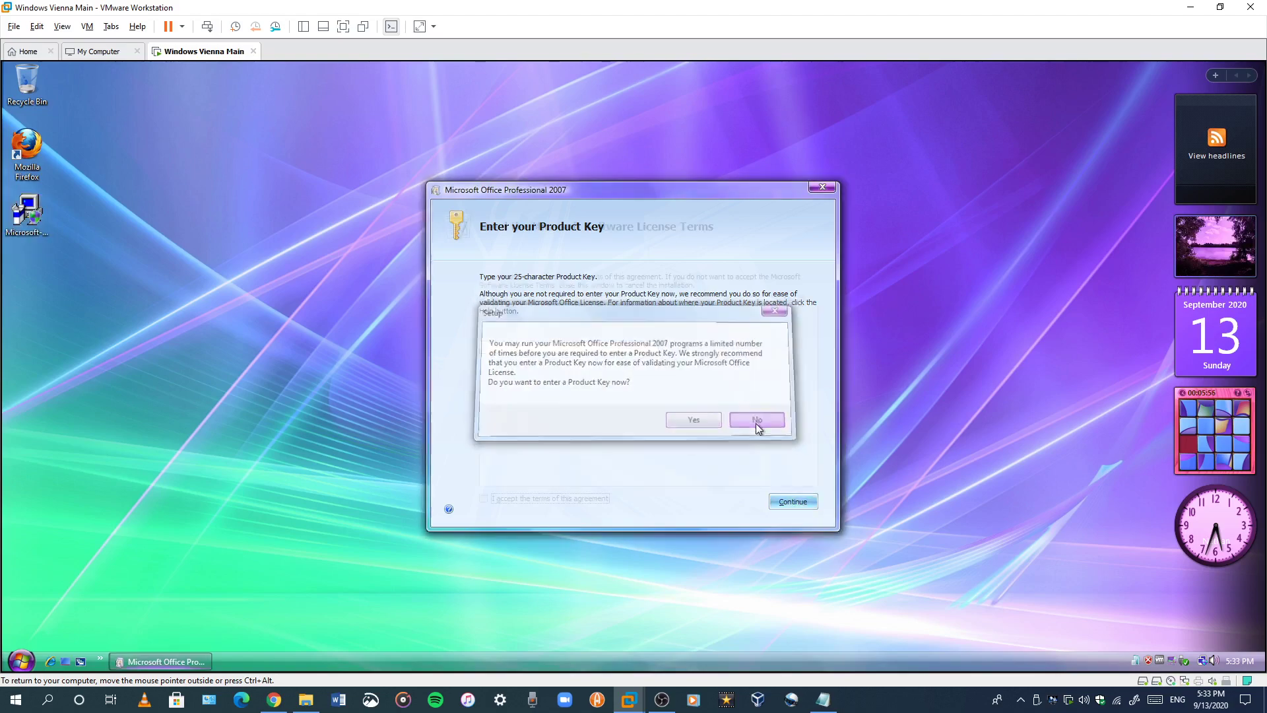
pyautogui.click(542, 500)
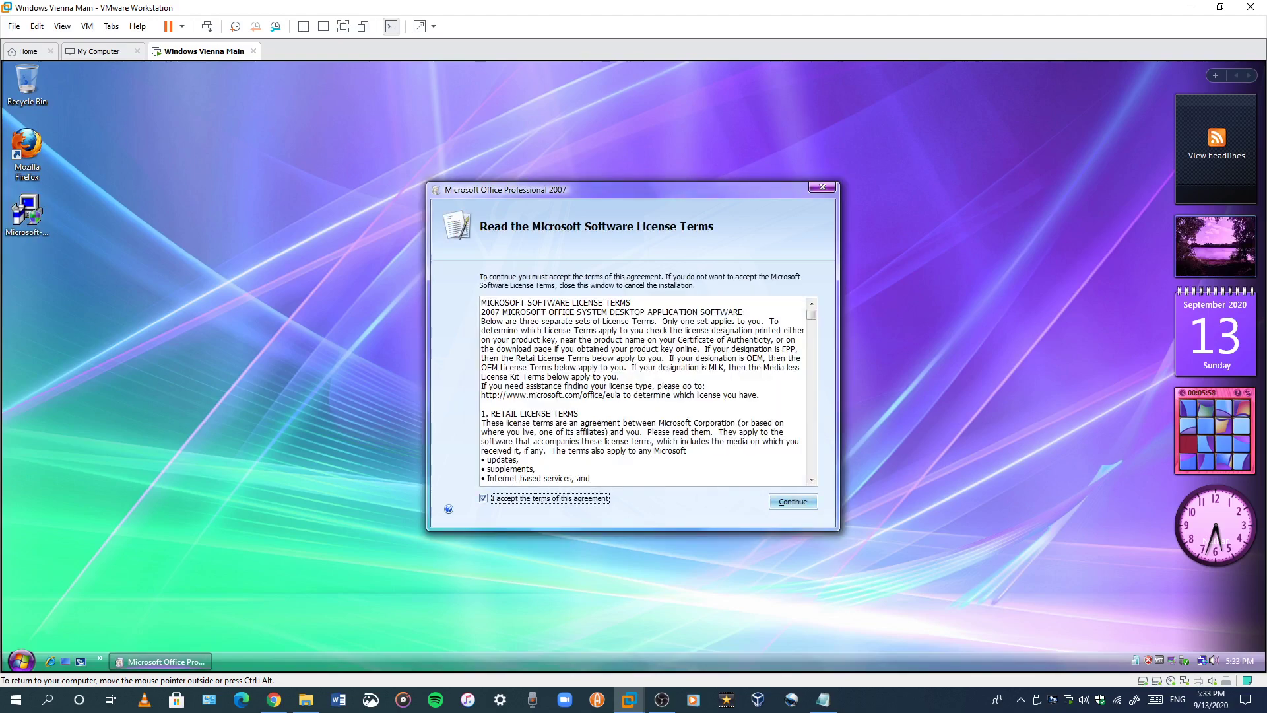
pyautogui.click(792, 501)
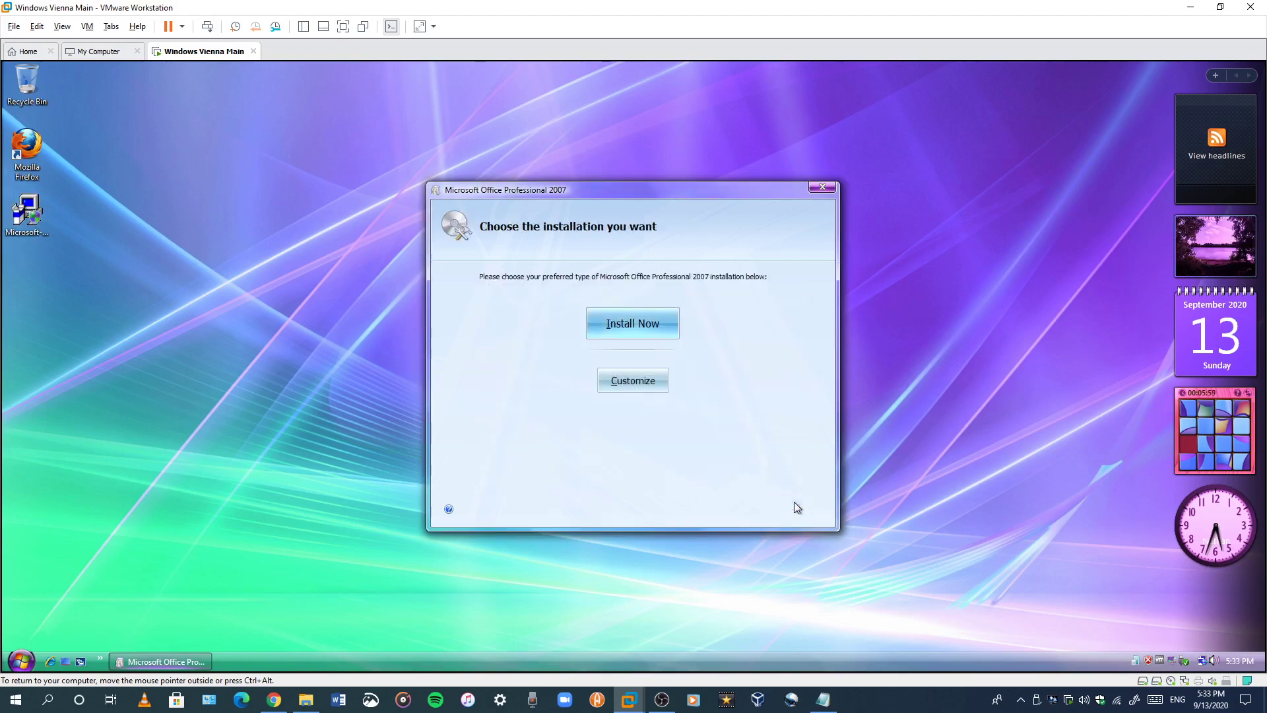
pyautogui.click(587, 323)
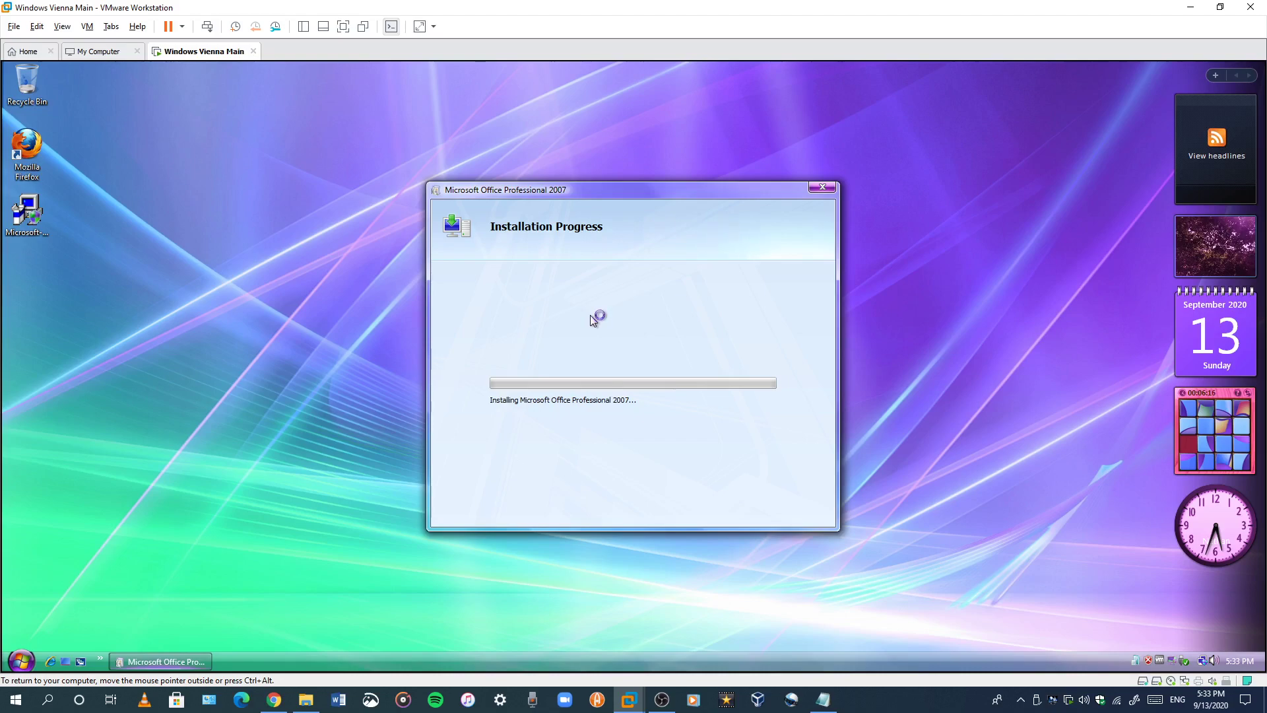
# Step: Switch the virtual machine to full screen, check the C: and E: drives in the guest's Computer window, and minimize that window
pyautogui.hotkey('ctrl', 'alt', 'Return')
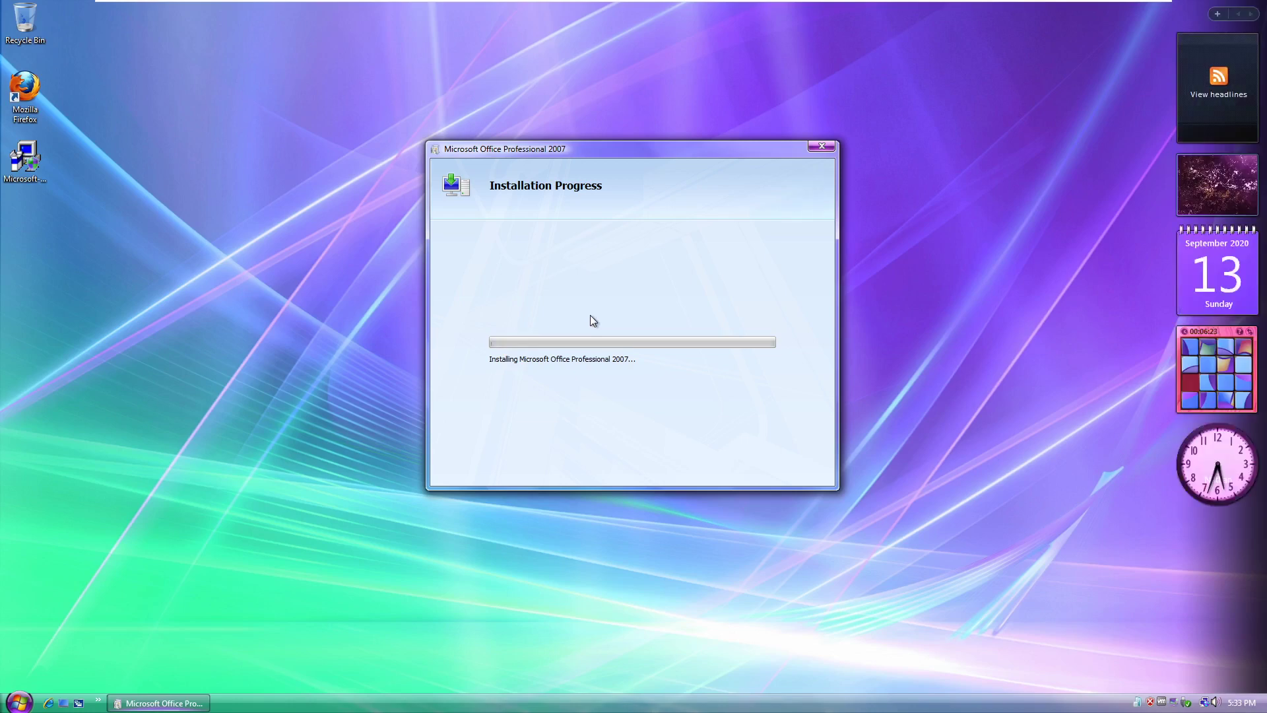
pyautogui.press('super+e')
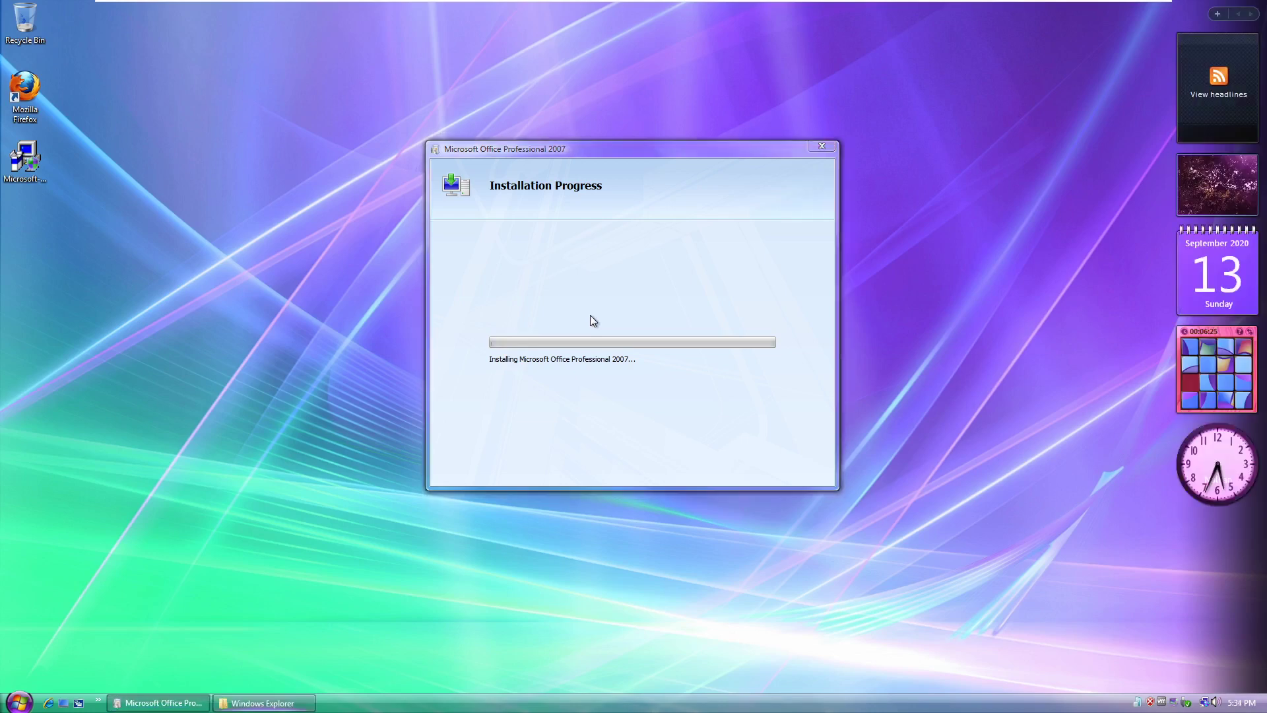
pyautogui.click(283, 180)
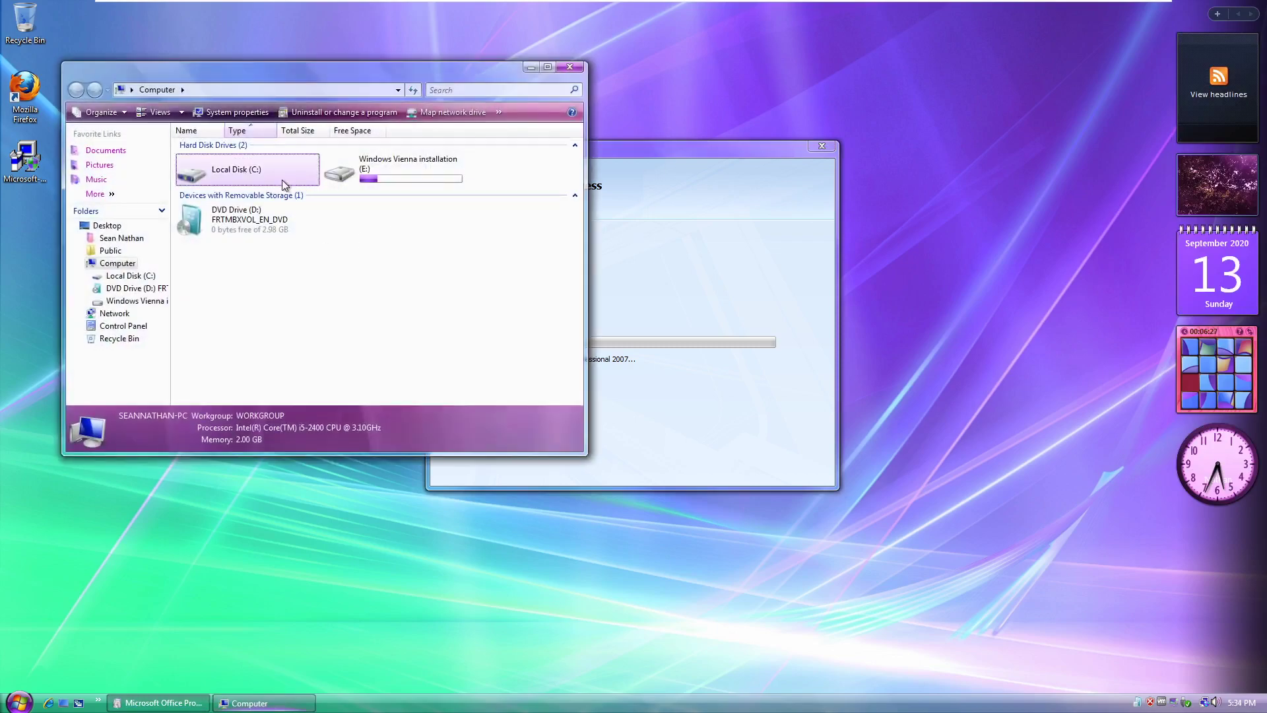
pyautogui.click(380, 165)
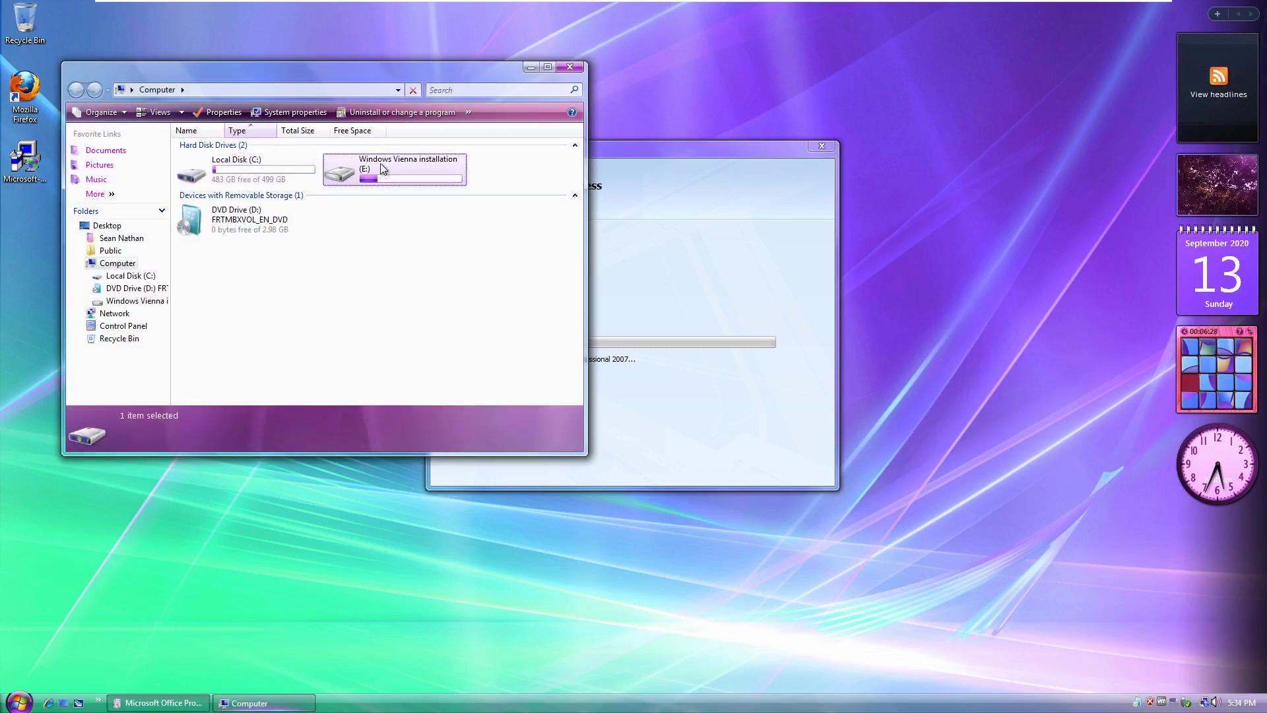
pyautogui.click(530, 66)
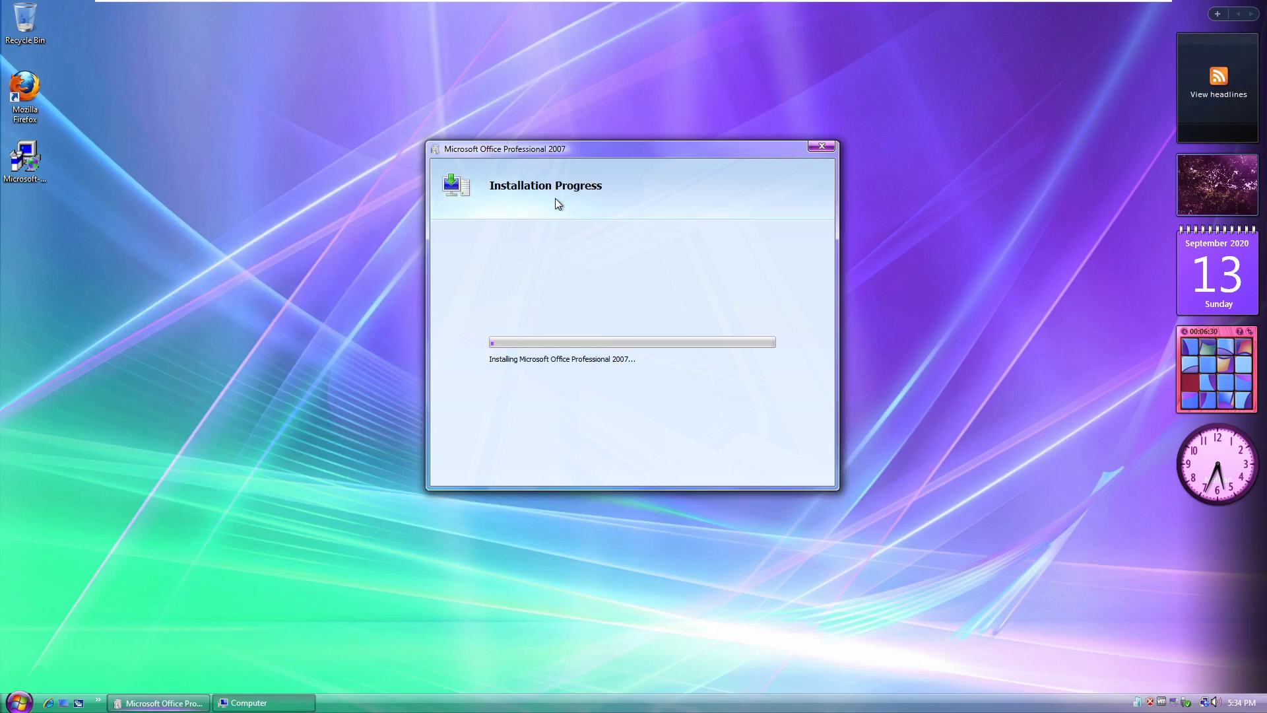
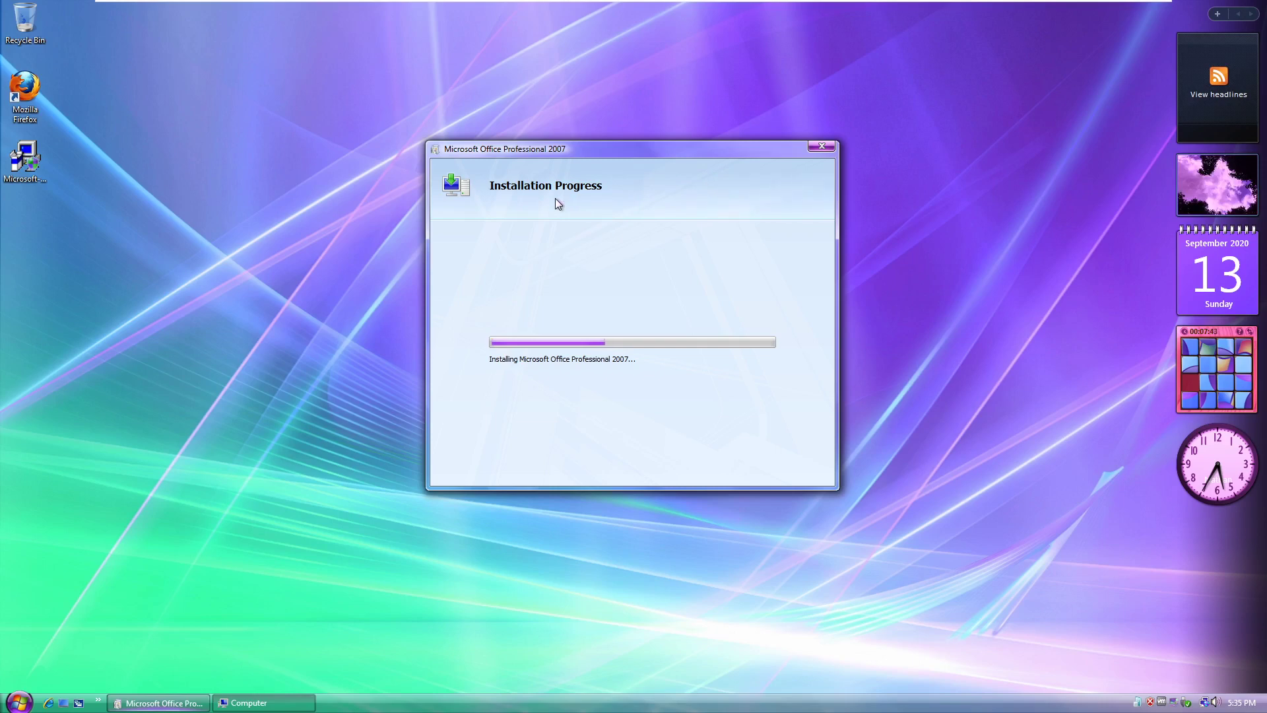
# Step: Show the guest desktop during the installation, and open and close the Start menu
pyautogui.click(822, 147)
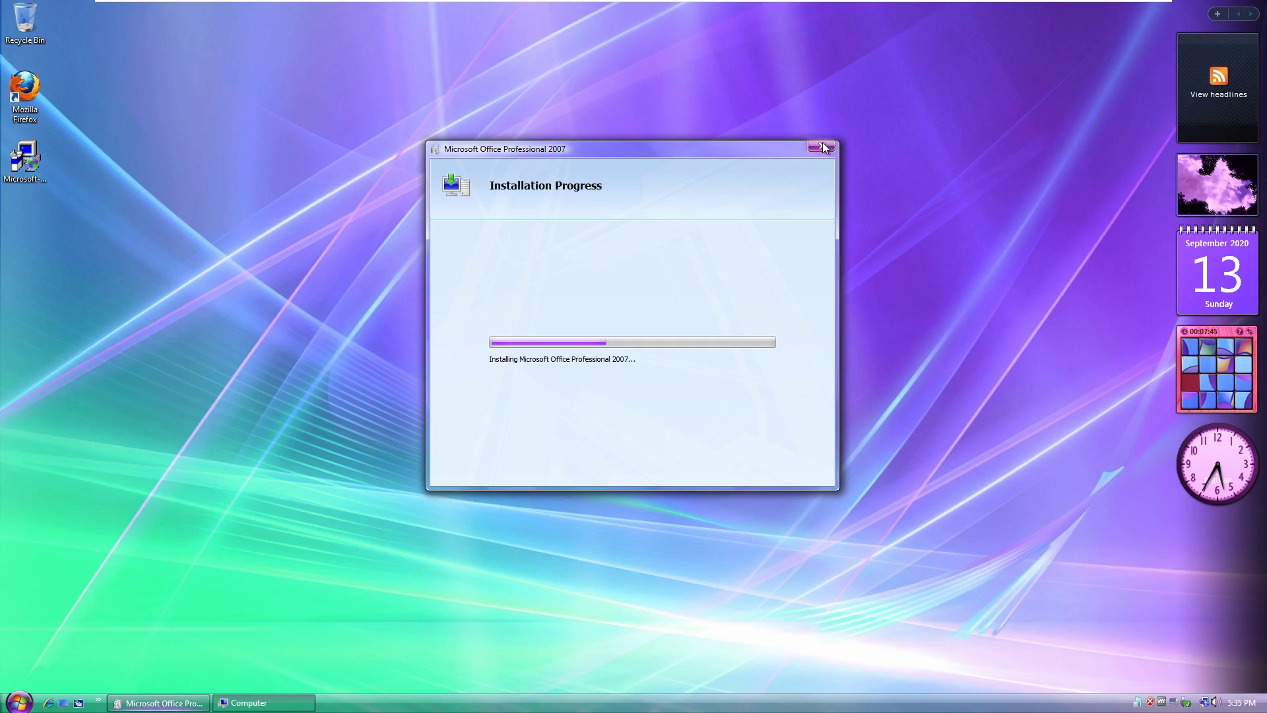
pyautogui.click(986, 137)
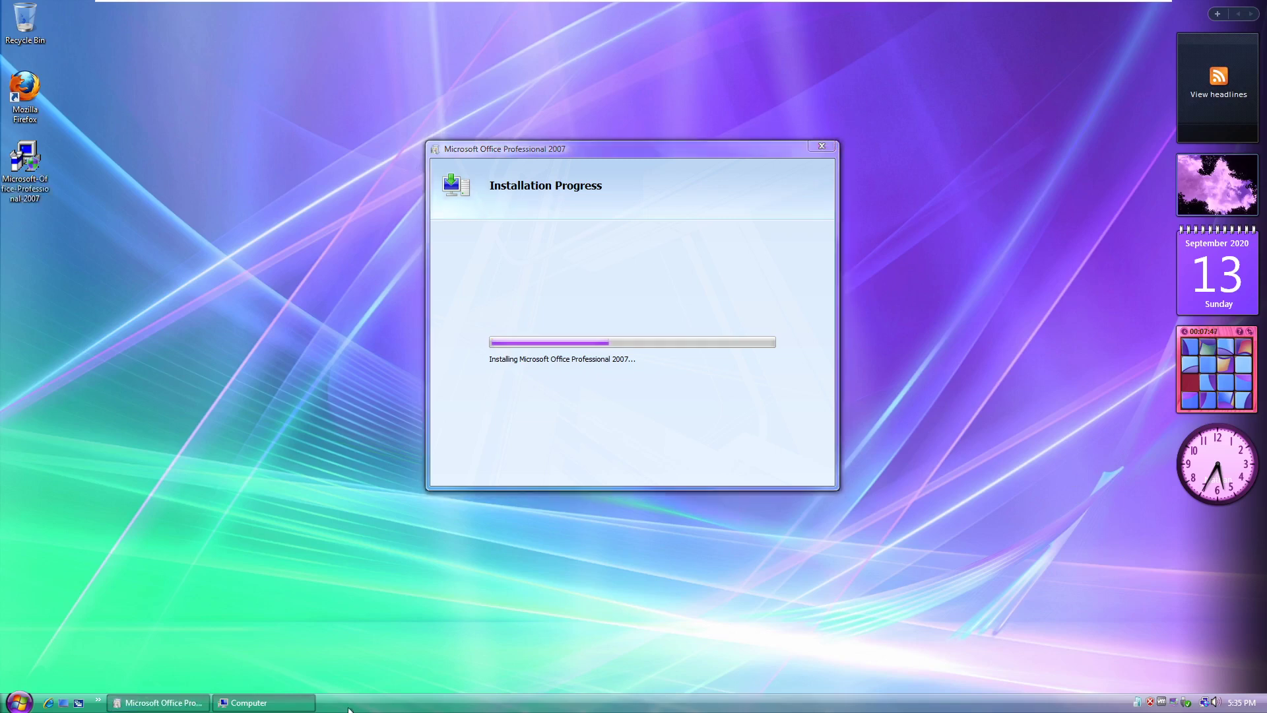
pyautogui.click(64, 702)
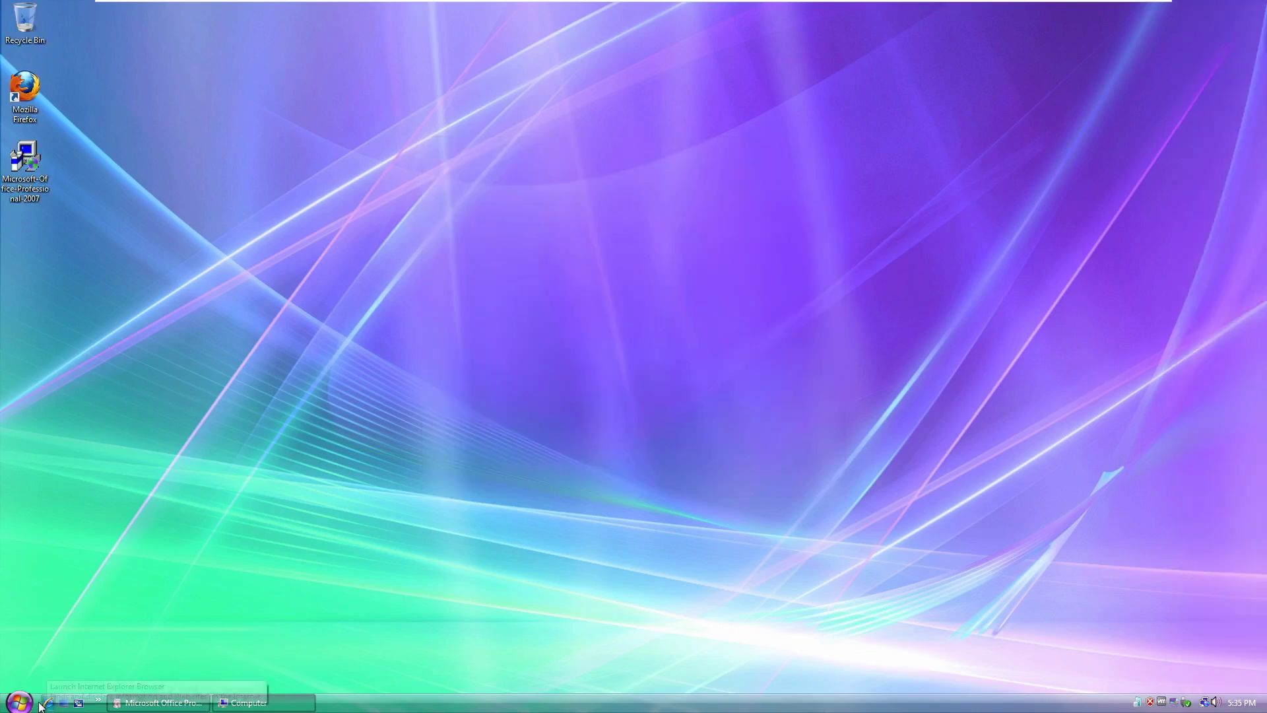
pyautogui.click(18, 702)
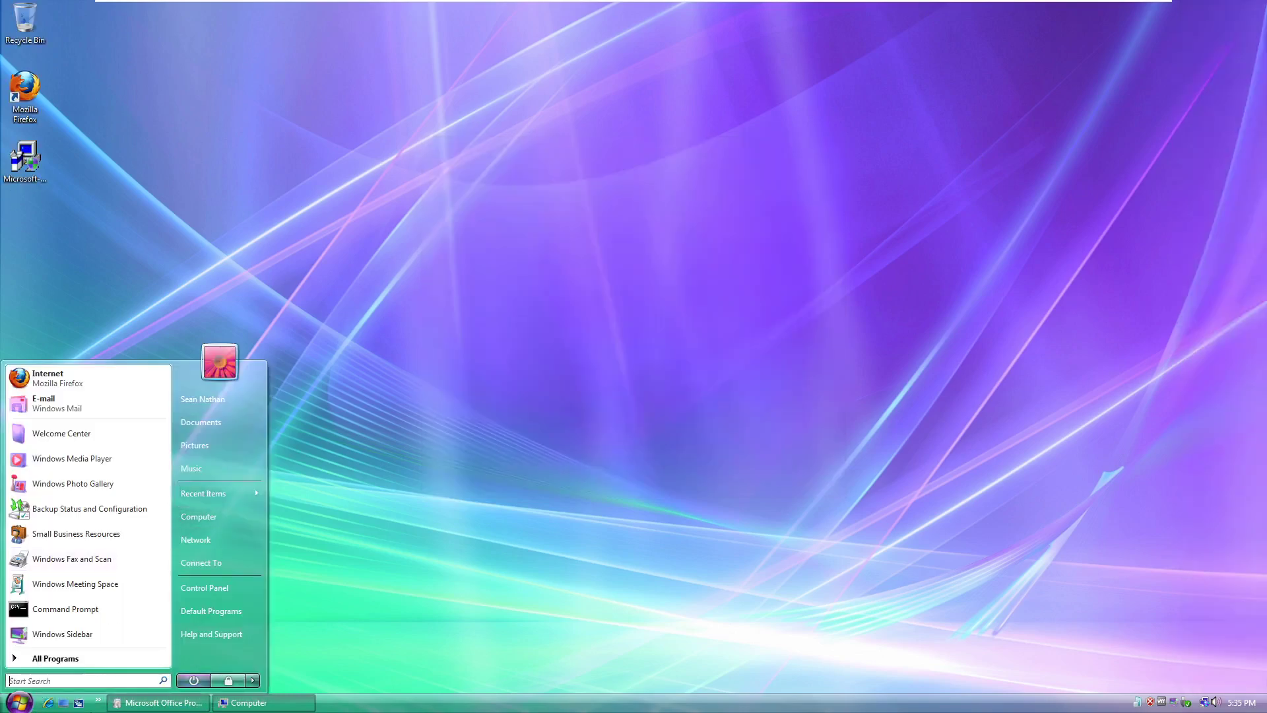
pyautogui.click(546, 446)
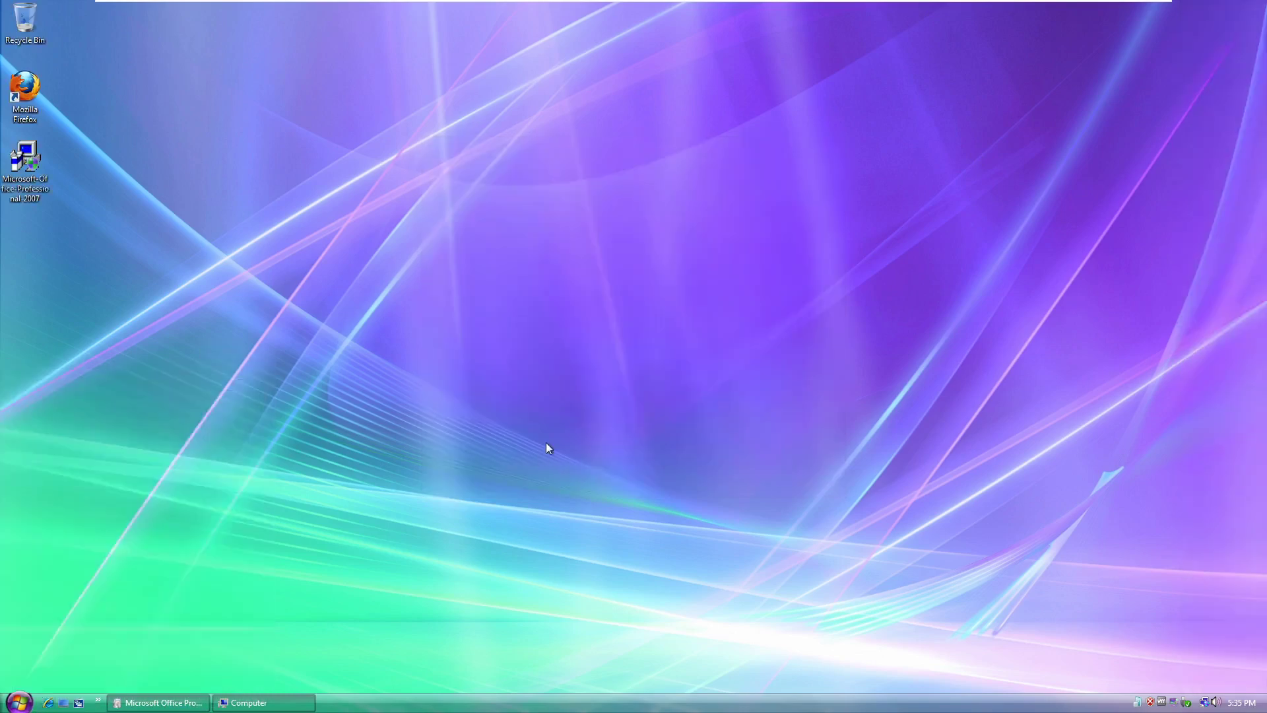
# Step: Cycle through the guest's open windows in the Flip 3D view and return to the desktop
pyautogui.press('super+Tab')
pyautogui.press('super+Tab')
pyautogui.press('super+Tab')
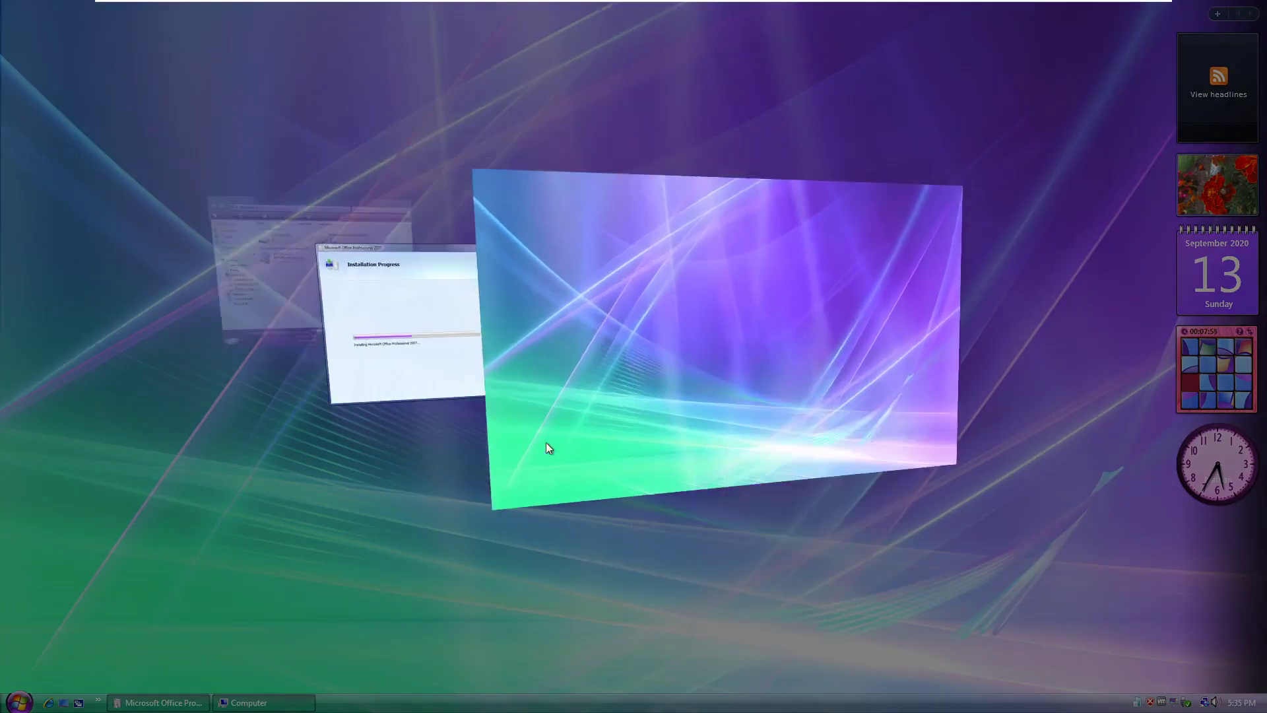
pyautogui.press('super+Tab')
pyautogui.press('super+Tab')
pyautogui.press('super+Tab')
pyautogui.press('super+Tab')
pyautogui.press('super+Tab')
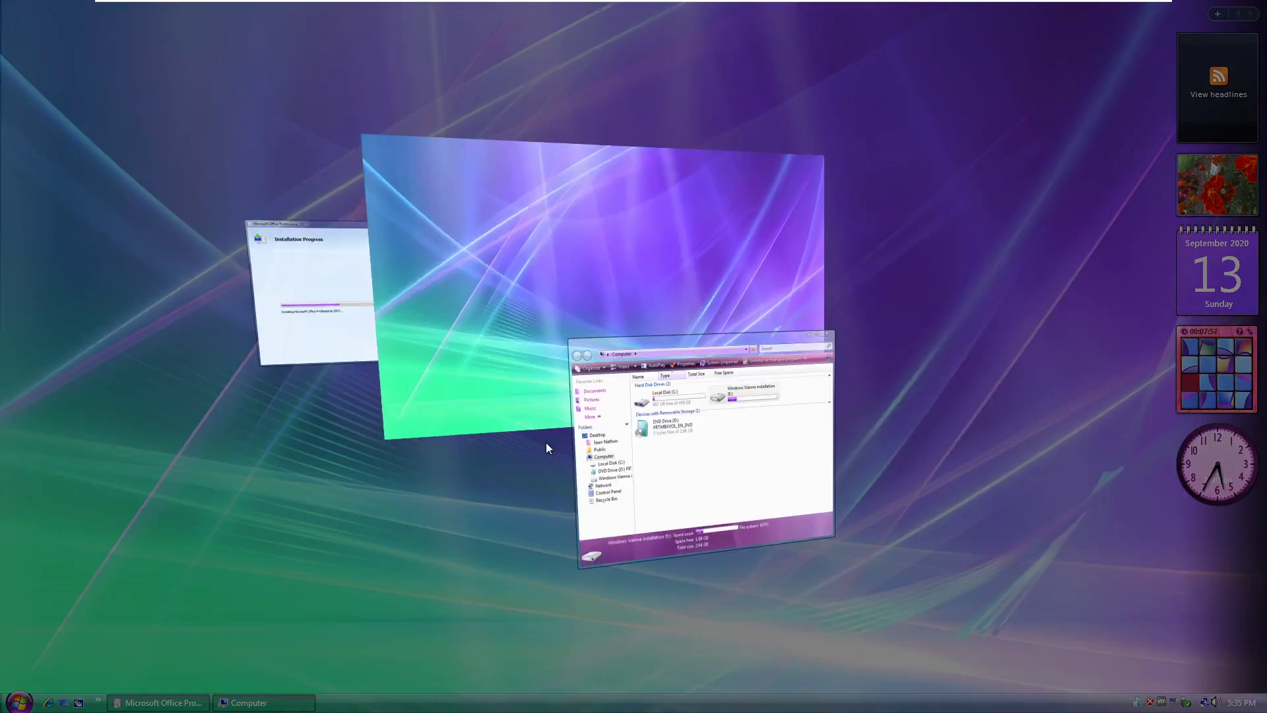
pyautogui.press('super+Tab')
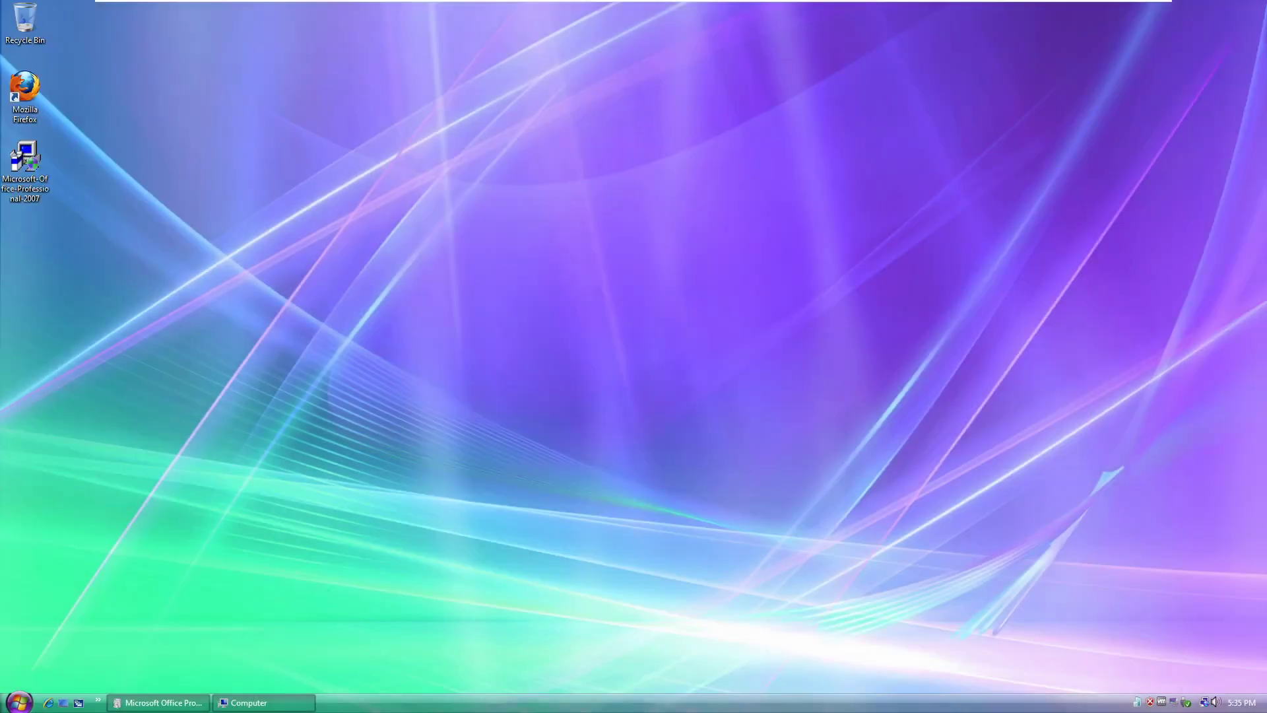
# Step: Browse the guest's full program list, expand the Games folder, and close the list again
pyautogui.click(19, 702)
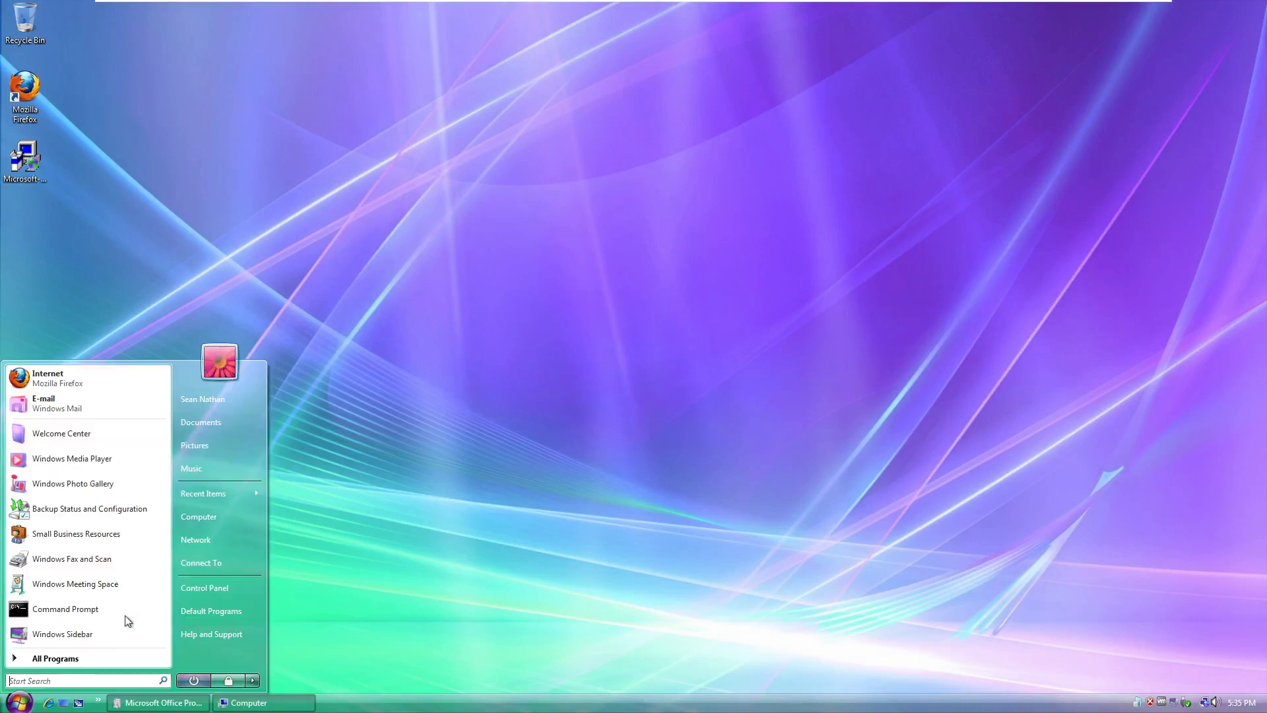
pyautogui.click(55, 657)
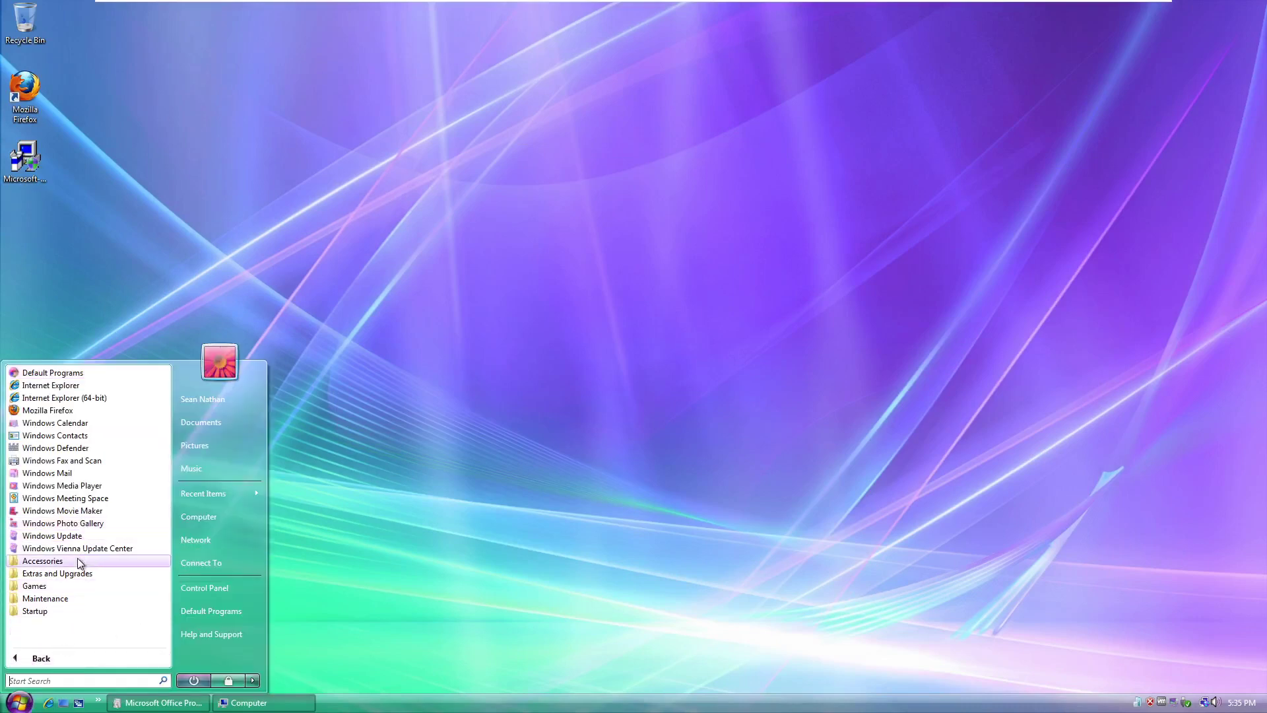
pyautogui.click(54, 585)
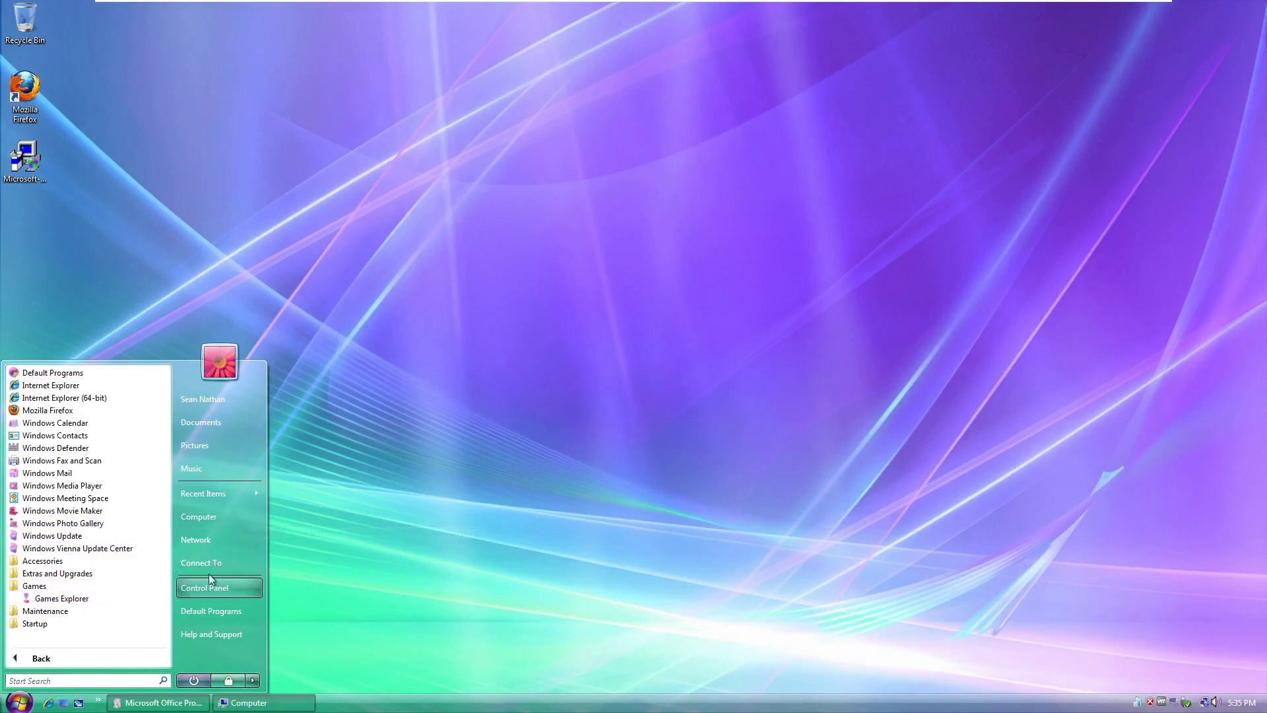
pyautogui.click(461, 470)
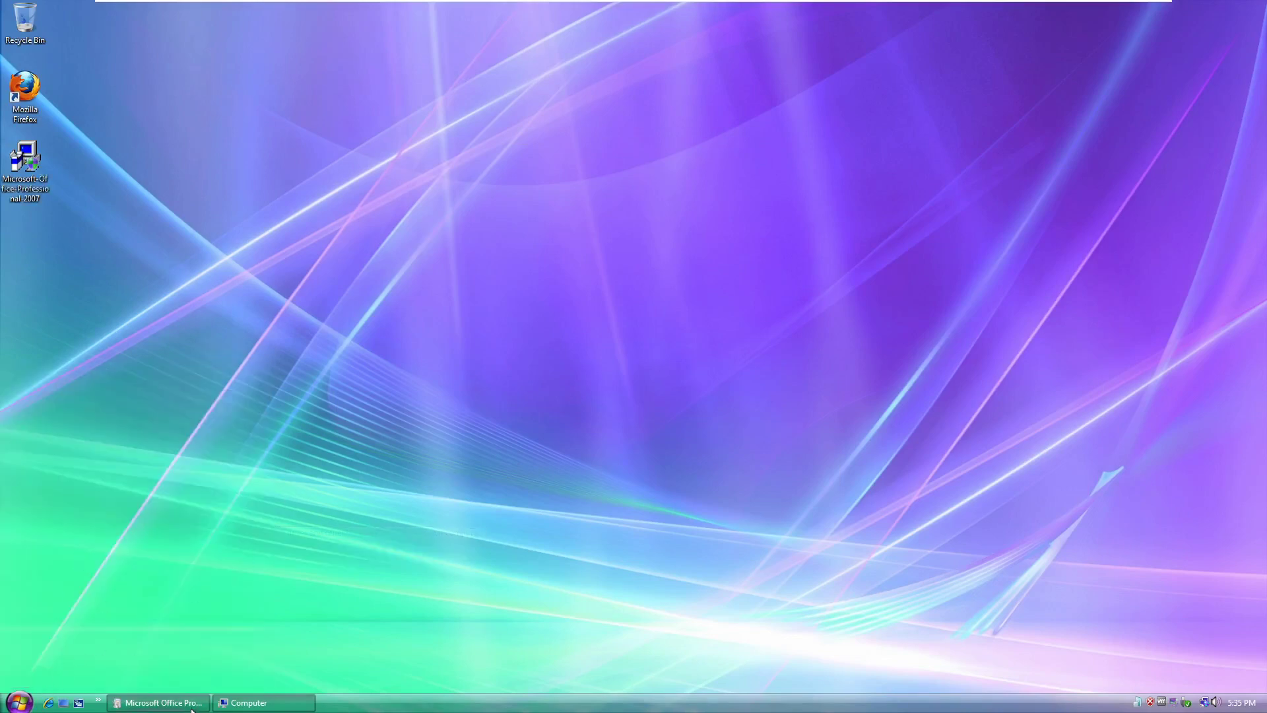
# Step: Restore the Office Professional 2007 setup window and check the installation progress
pyautogui.click(159, 702)
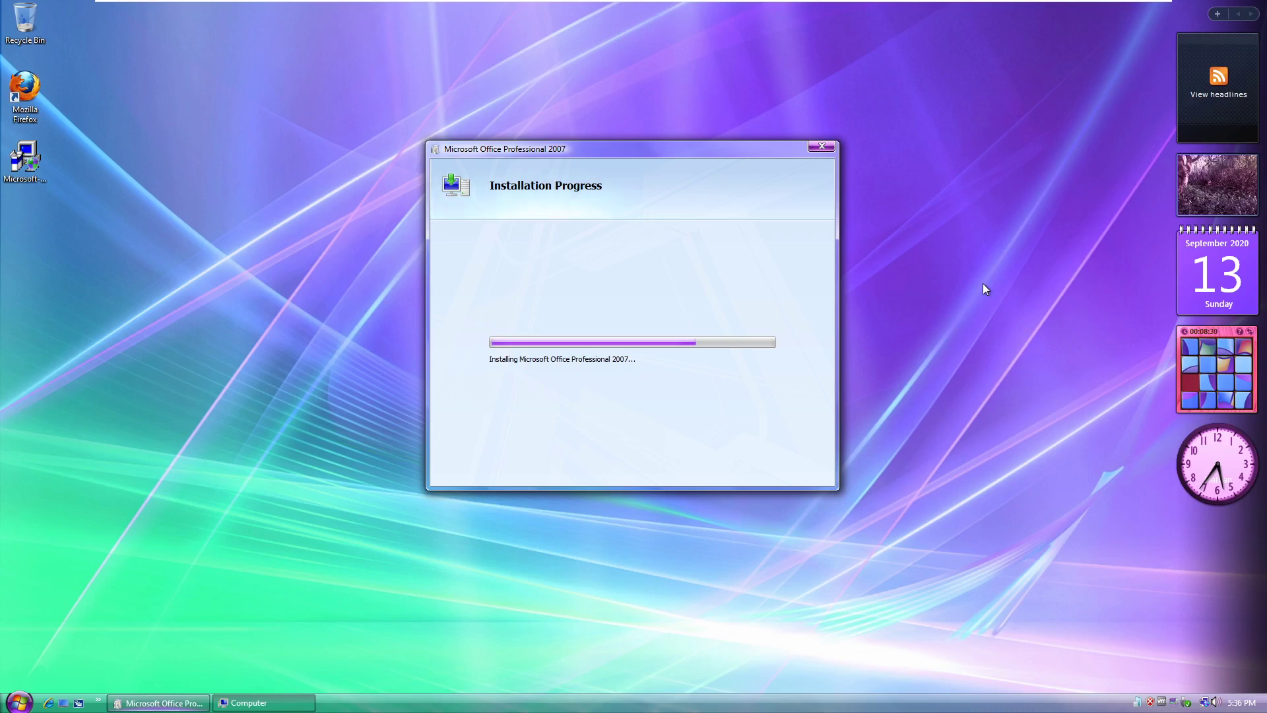
pyautogui.click(924, 364)
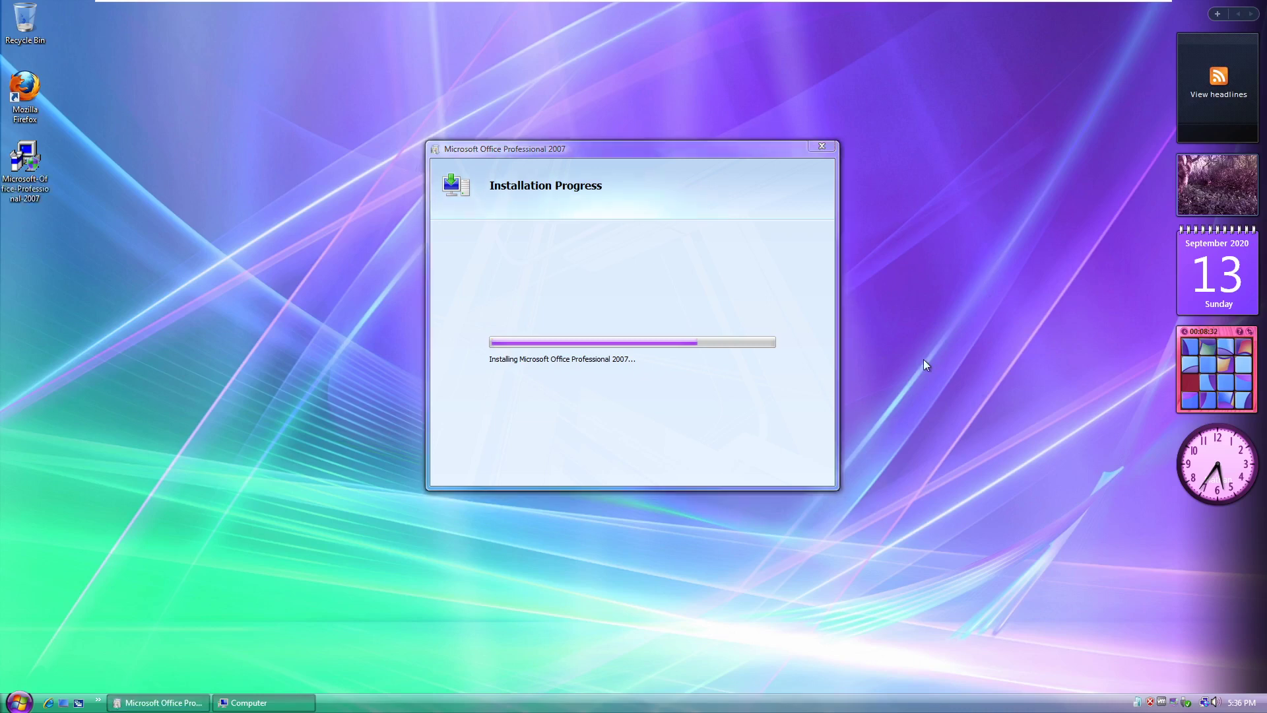
pyautogui.click(793, 324)
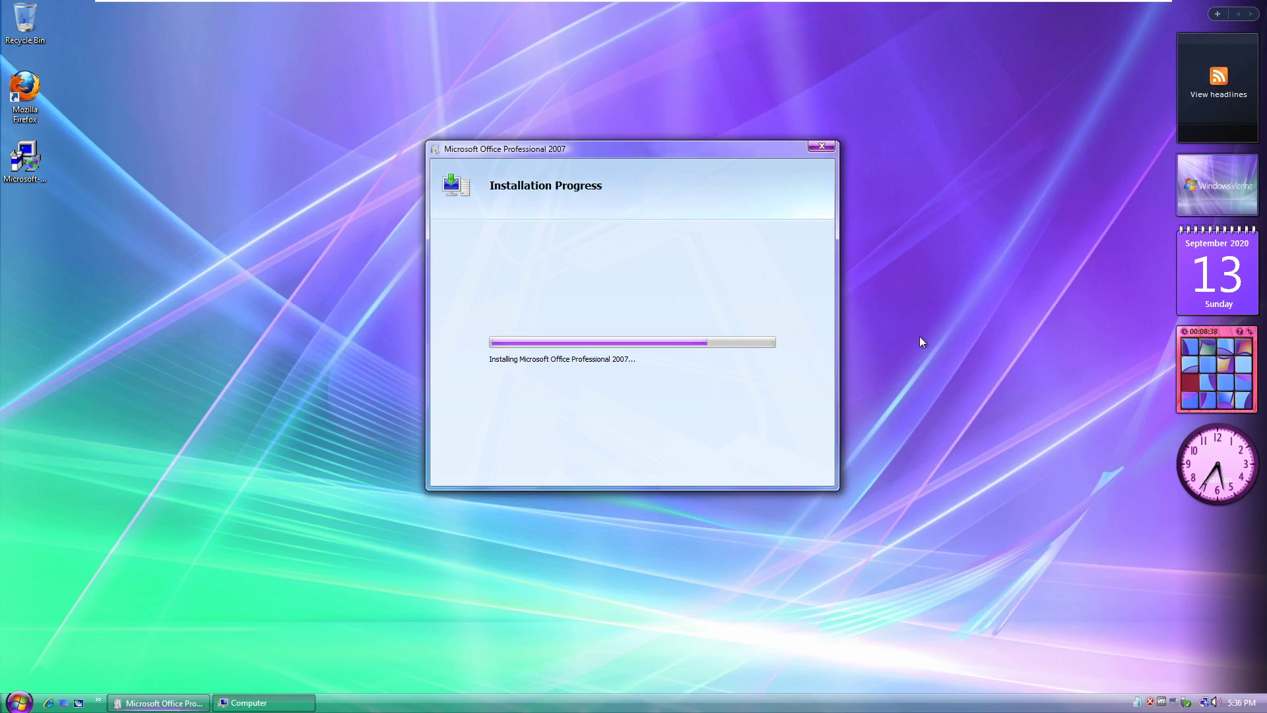
# Step: Leave full screen, switch to Chrome on the host, and open the Windows Neptune's Hangout conversation in Google Hangouts in a new tab
pyautogui.hotkey('ctrl', 'alt', 'Return')
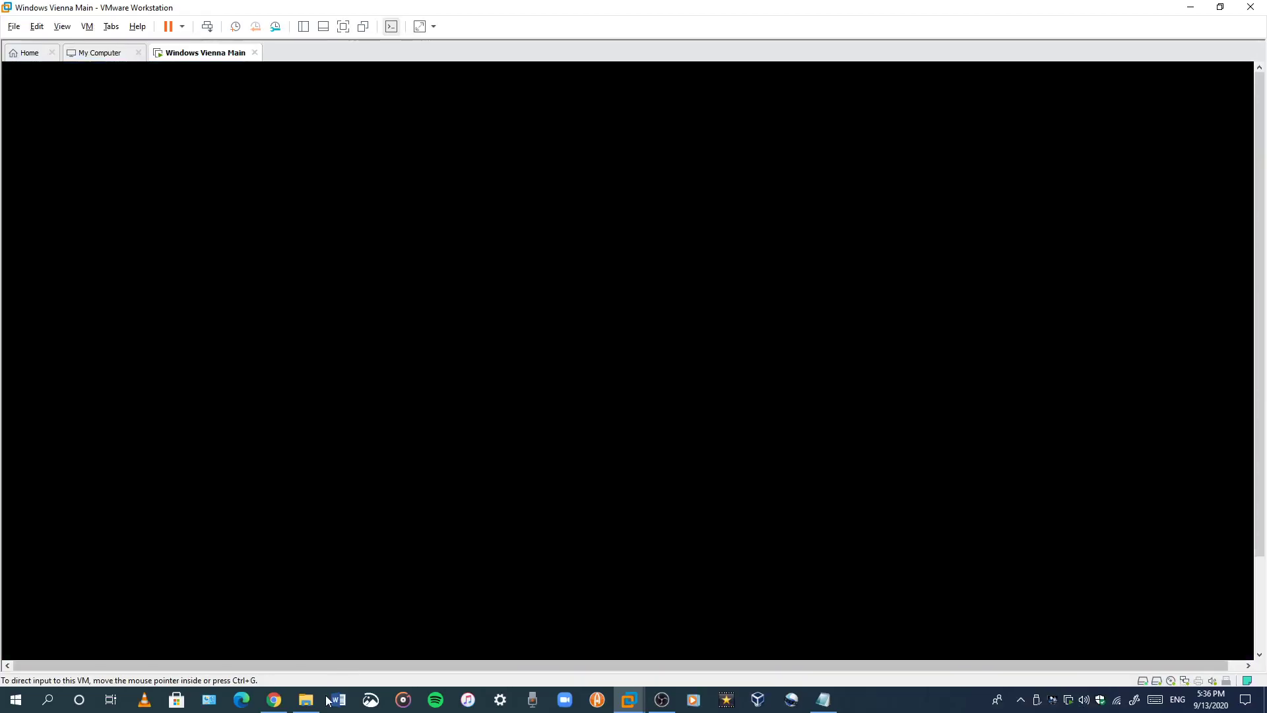
pyautogui.click(305, 700)
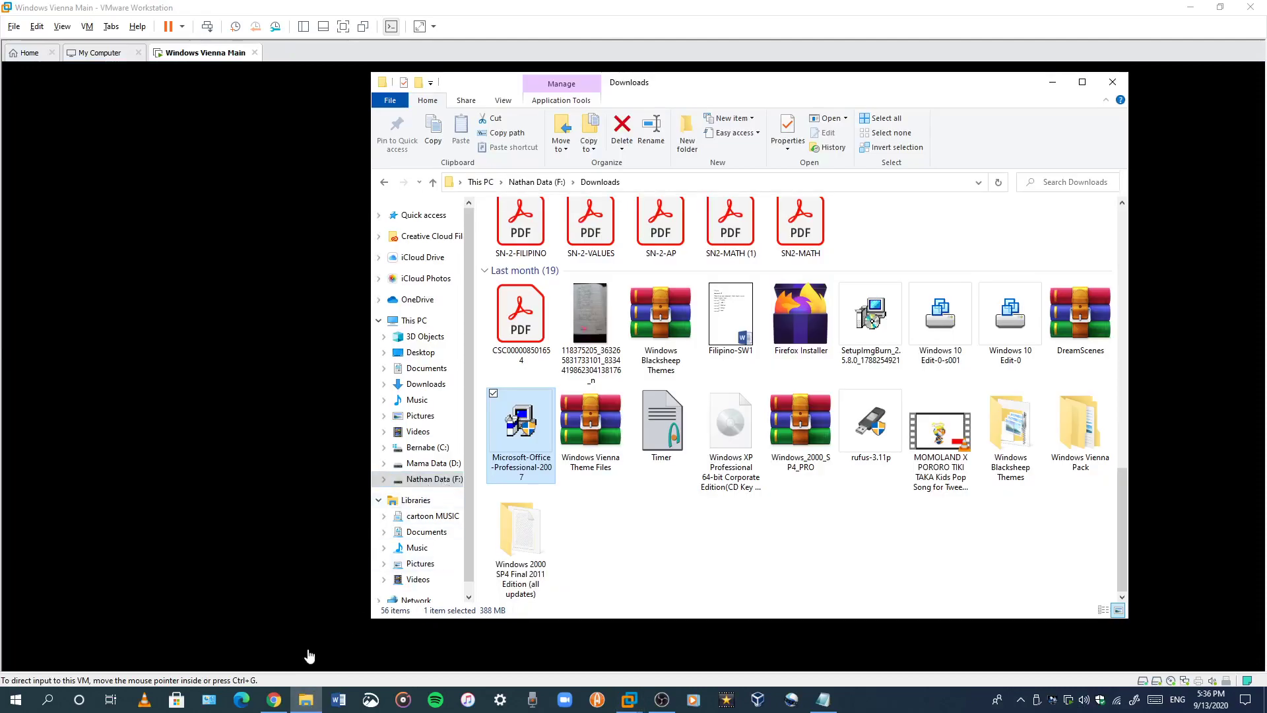
pyautogui.click(274, 699)
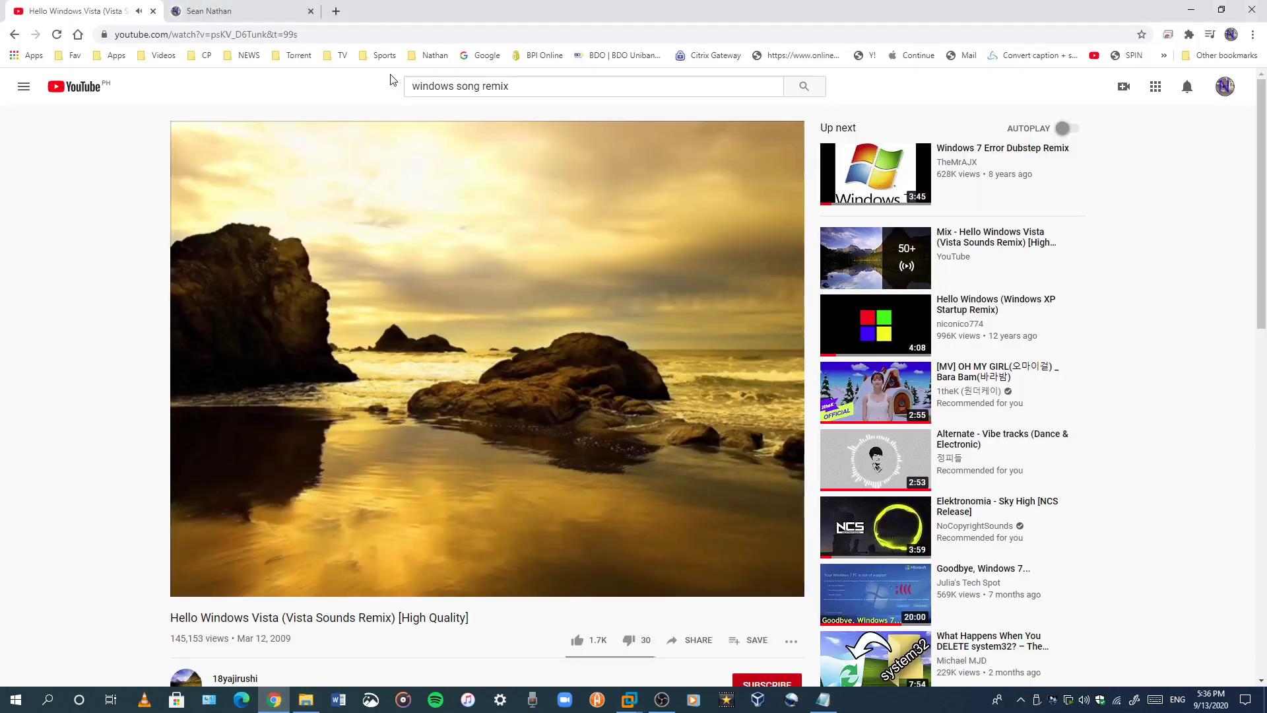
pyautogui.click(335, 11)
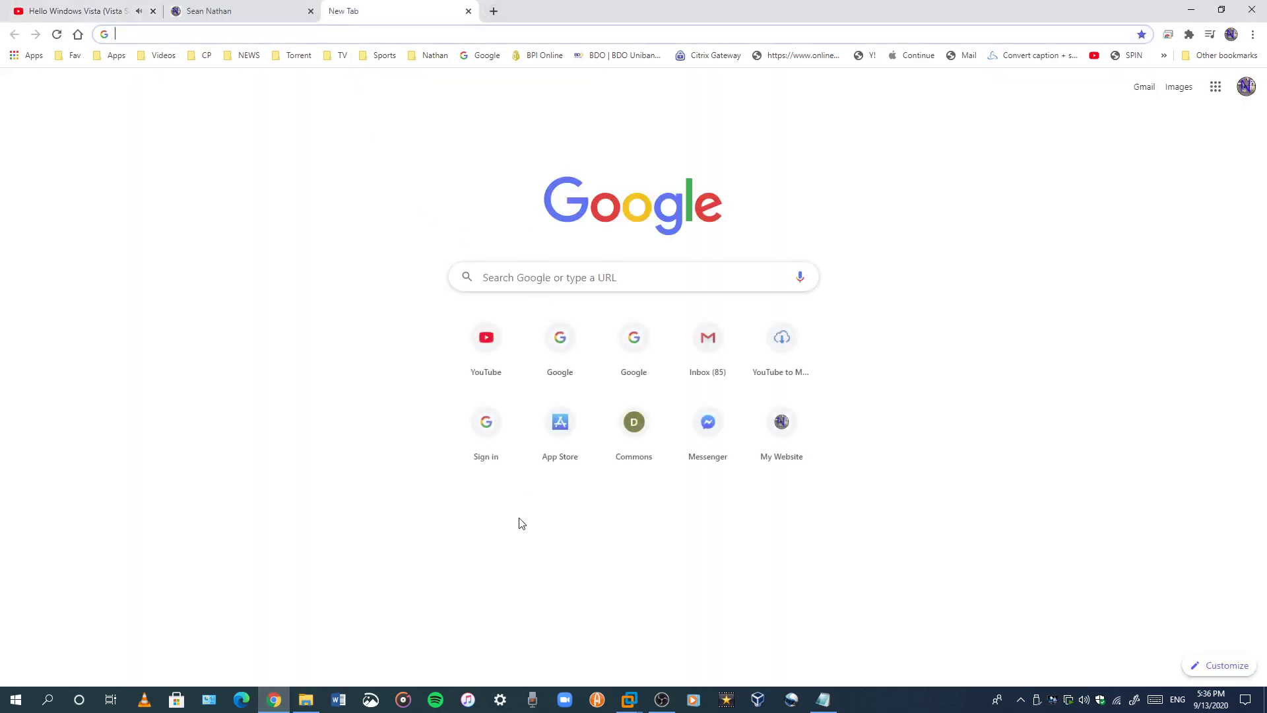
pyautogui.click(1215, 87)
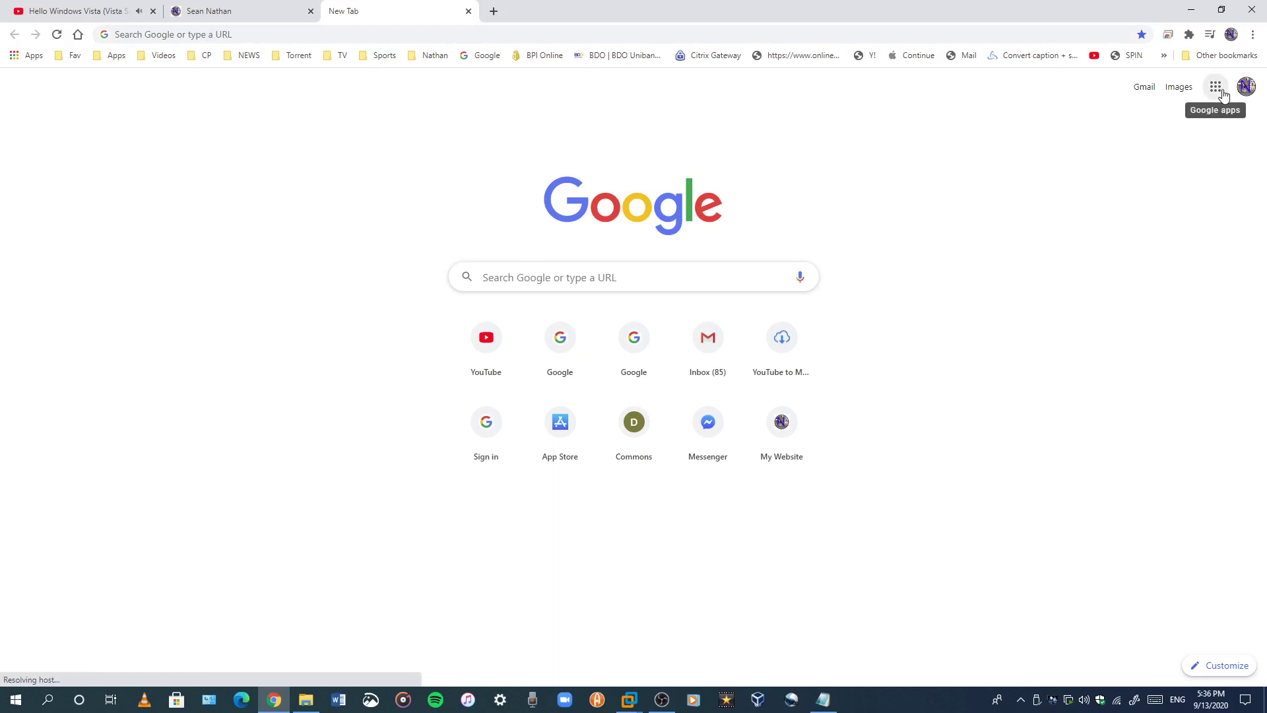
pyautogui.scroll(-3, 1163, 298)
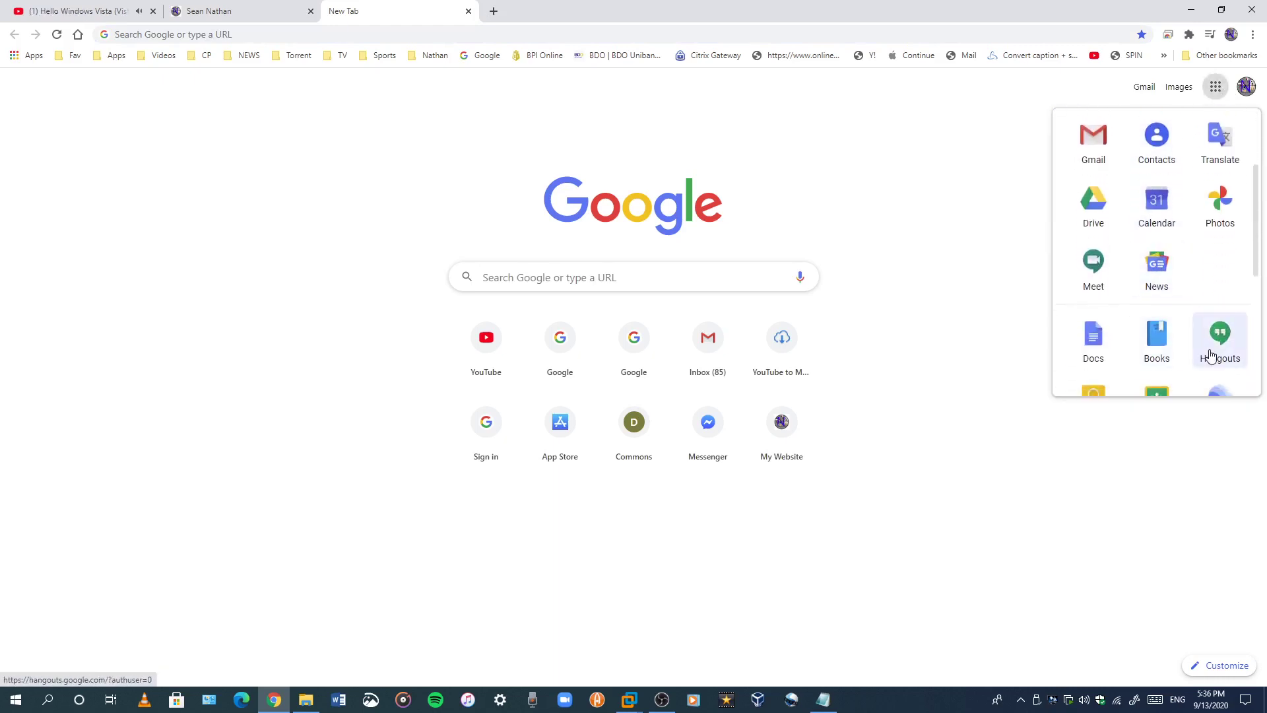
pyautogui.click(1213, 340)
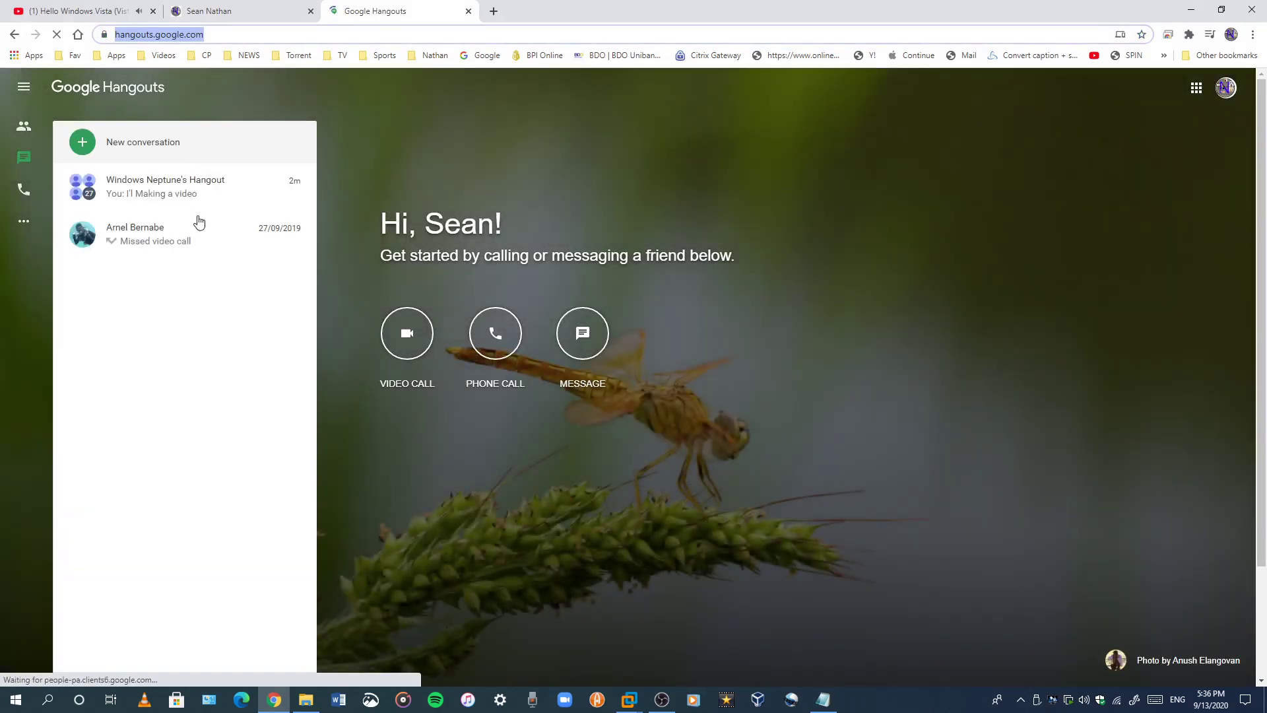
pyautogui.click(197, 173)
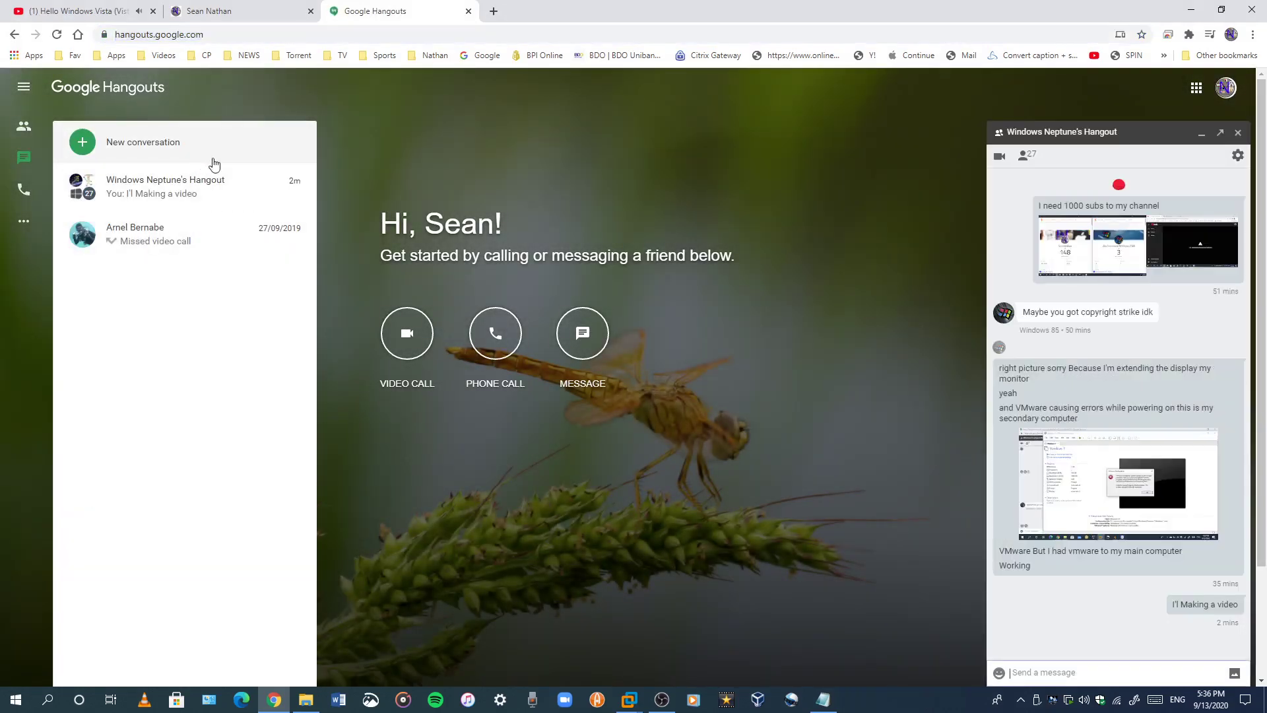
# Step: Paste the installation screenshot into the Hangouts message, then discard the image and draft text and close the tab
pyautogui.rightClick(1087, 673)
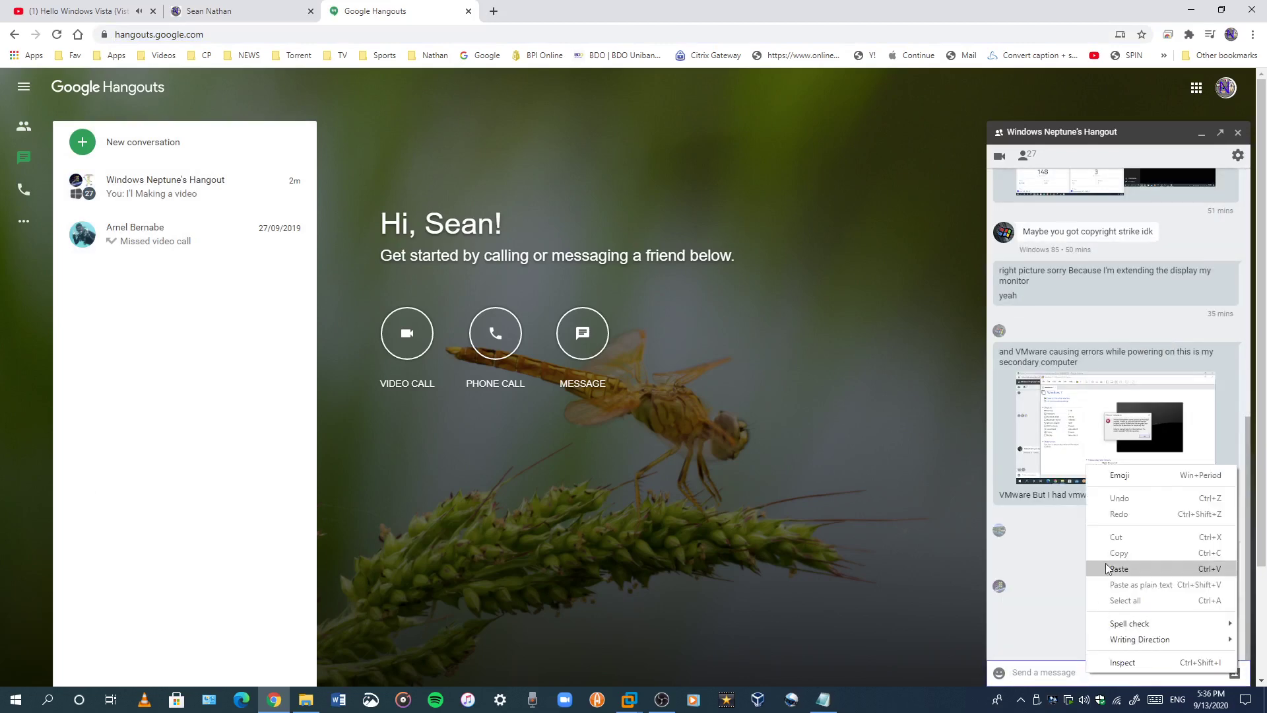
pyautogui.click(1115, 568)
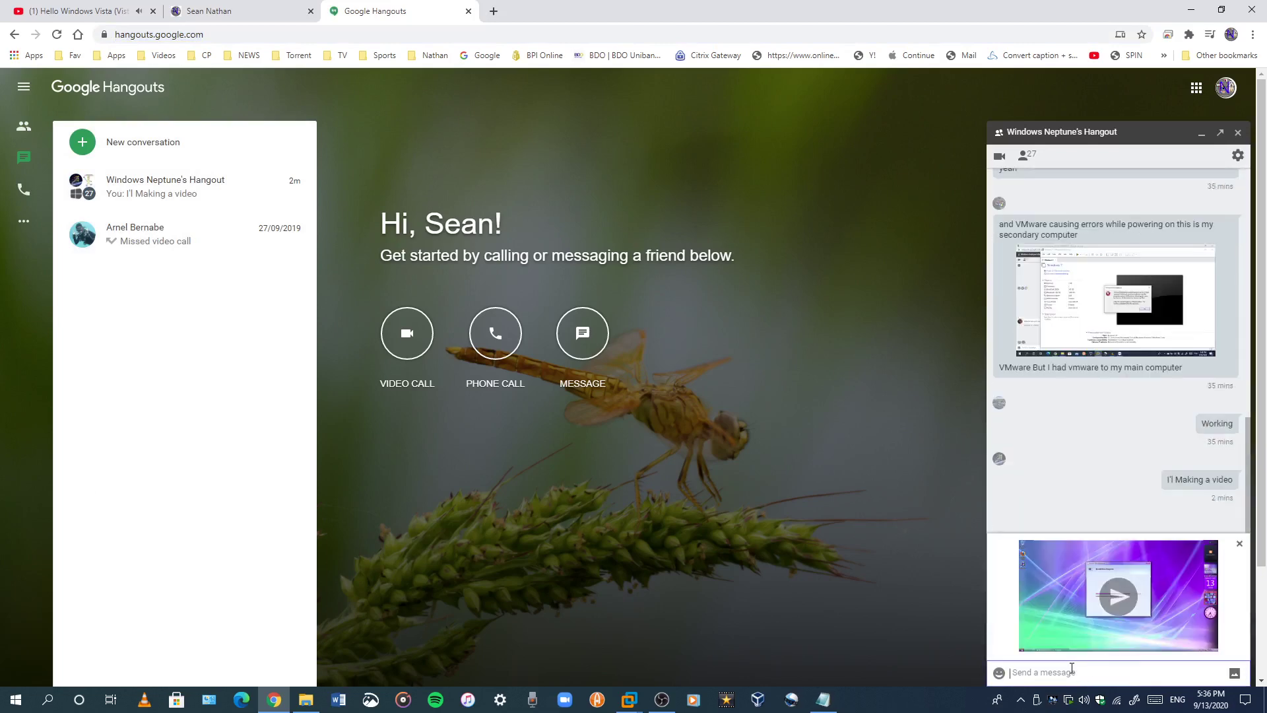
pyautogui.write('T')
pyautogui.click(1239, 543)
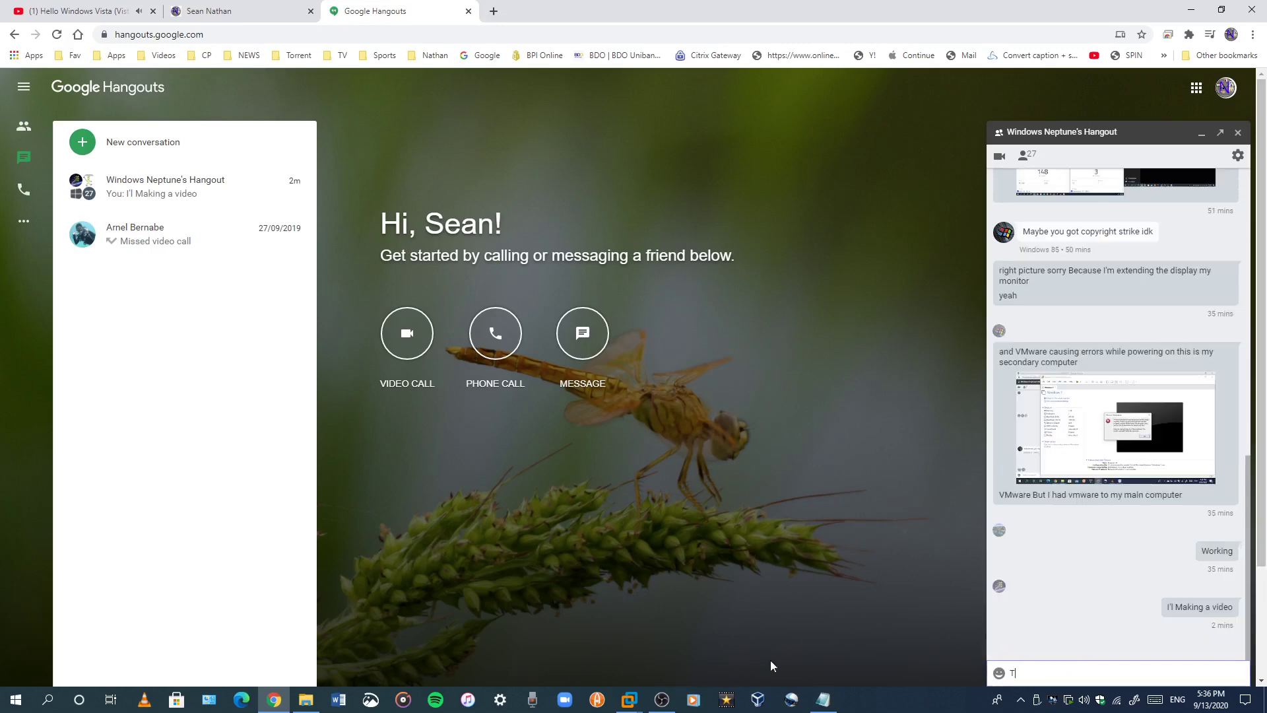
pyautogui.press('BackSpace')
pyautogui.click(468, 12)
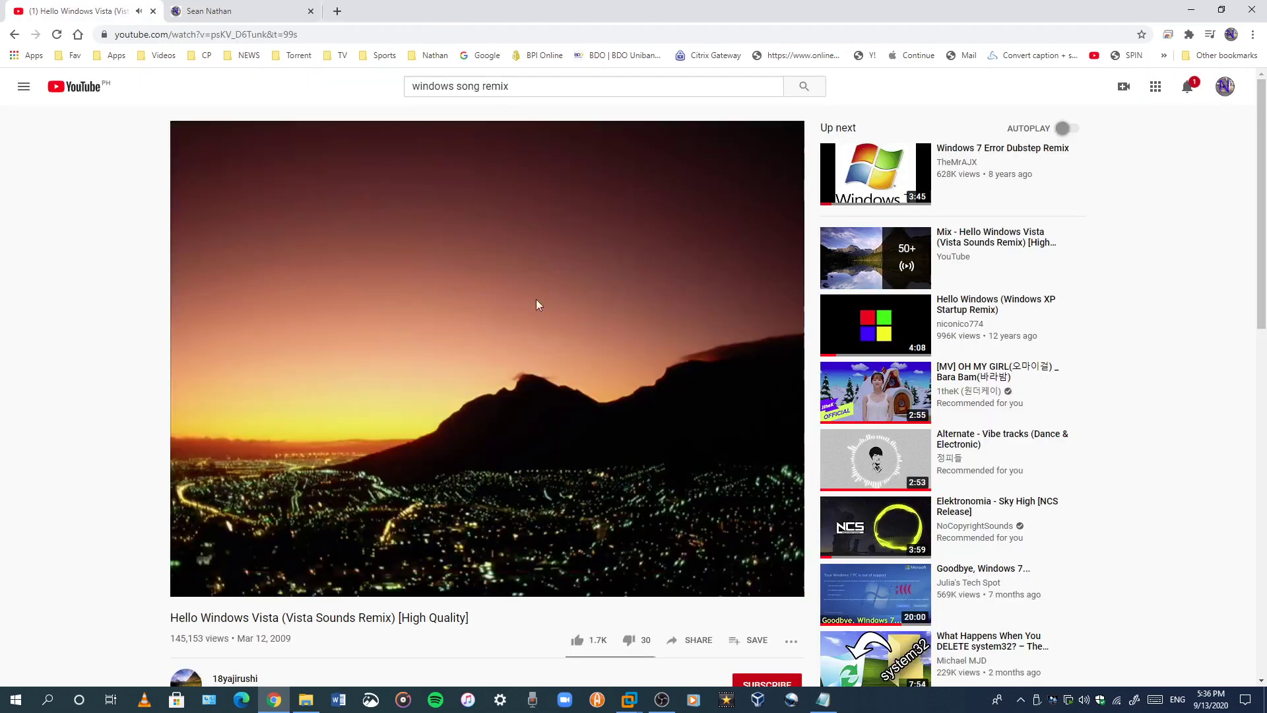
# Step: Switch back to the Windows Vienna virtual machine in VMware Workstation and show it in full screen
pyautogui.click(629, 701)
pyautogui.click(775, 610)
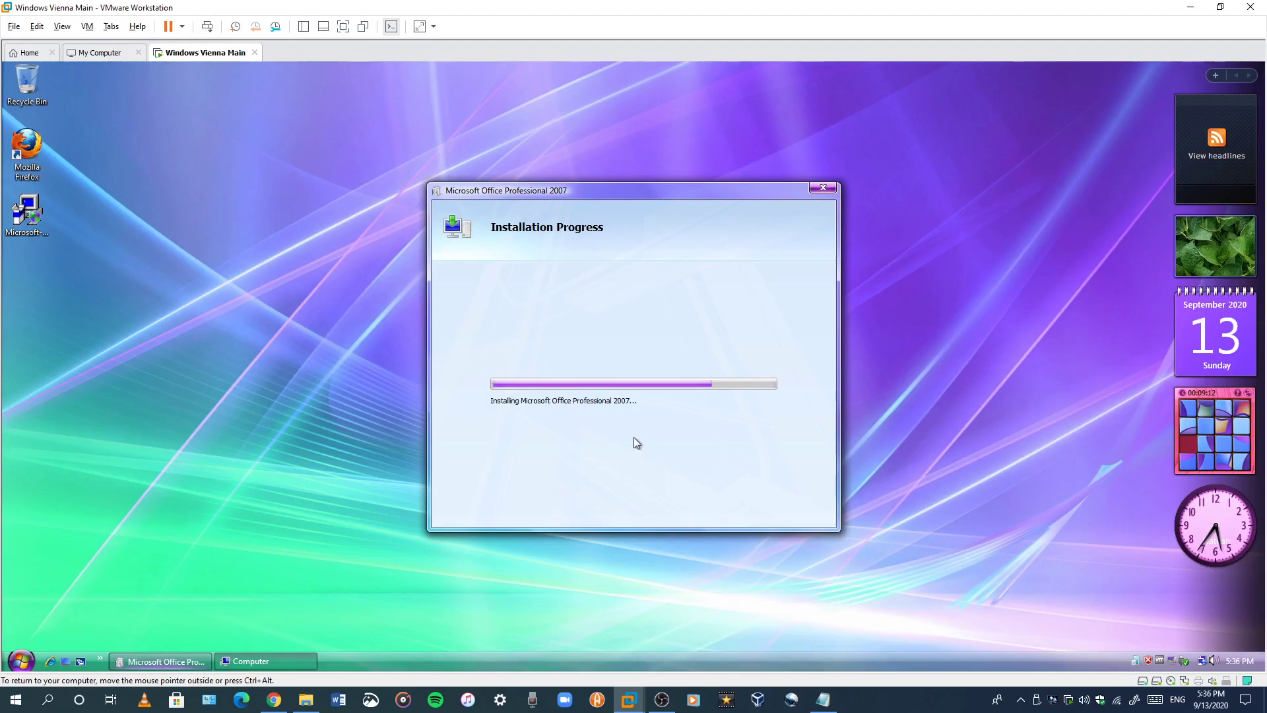
pyautogui.hotkey('ctrl', 'alt', 'Return')
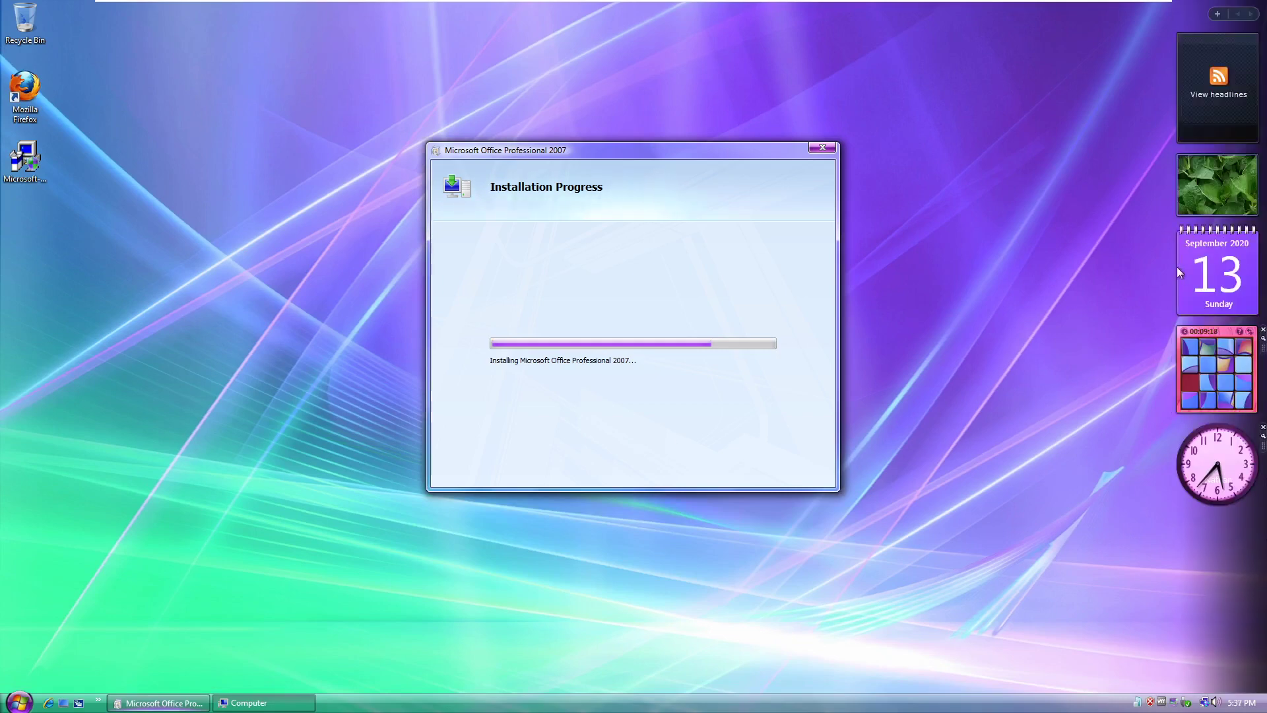
# Step: Slide tiles in the sidebar's picture puzzle gadget, and dismiss the request to close the gadget
pyautogui.click(1214, 379)
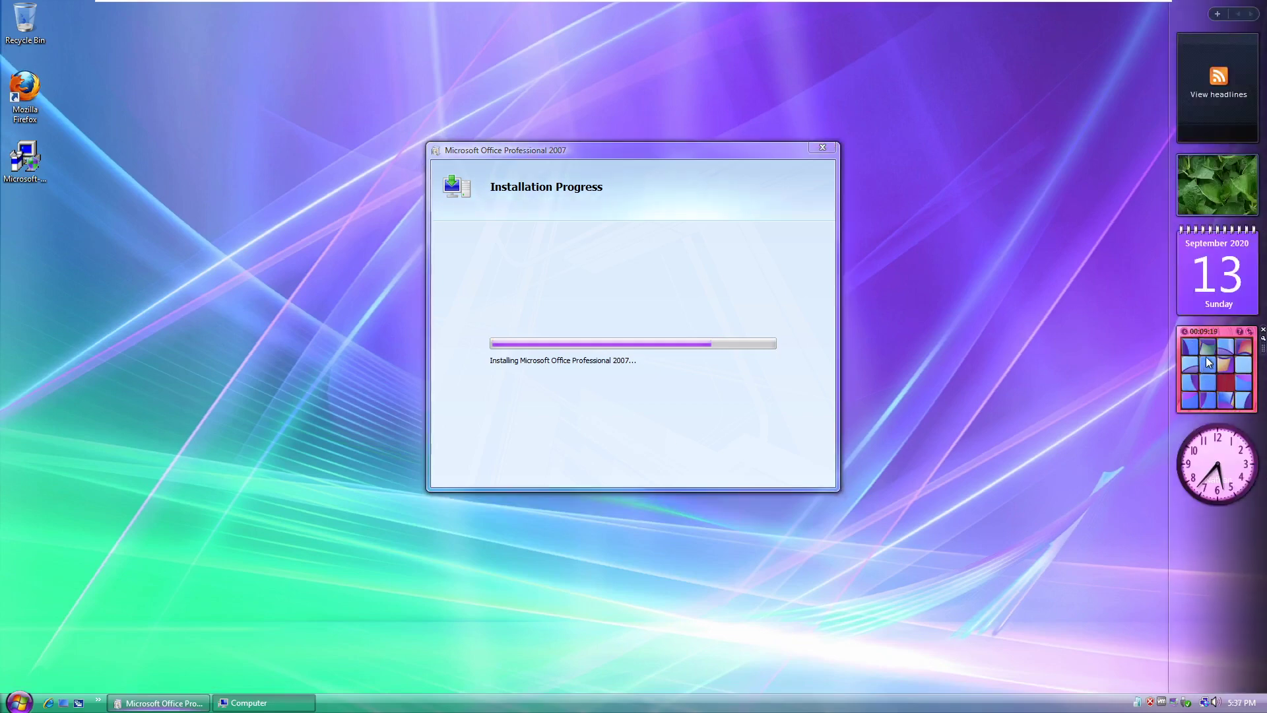
pyautogui.click(1222, 338)
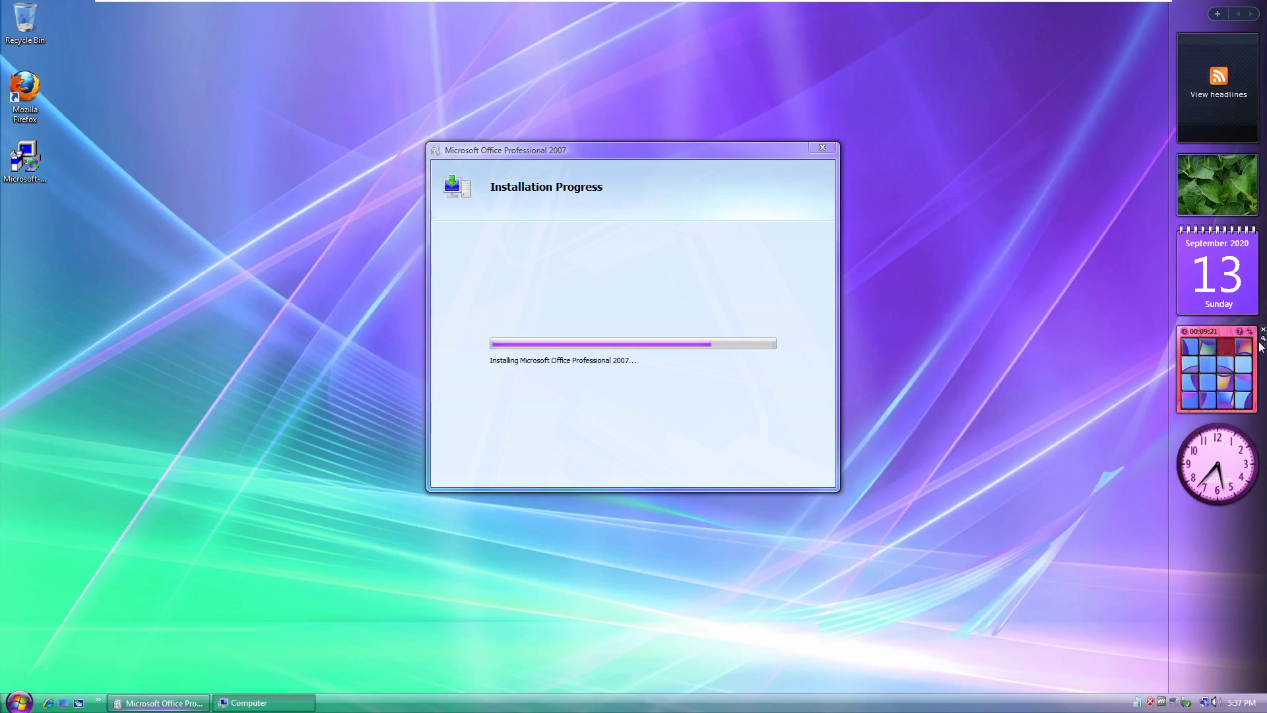
pyautogui.click(1262, 329)
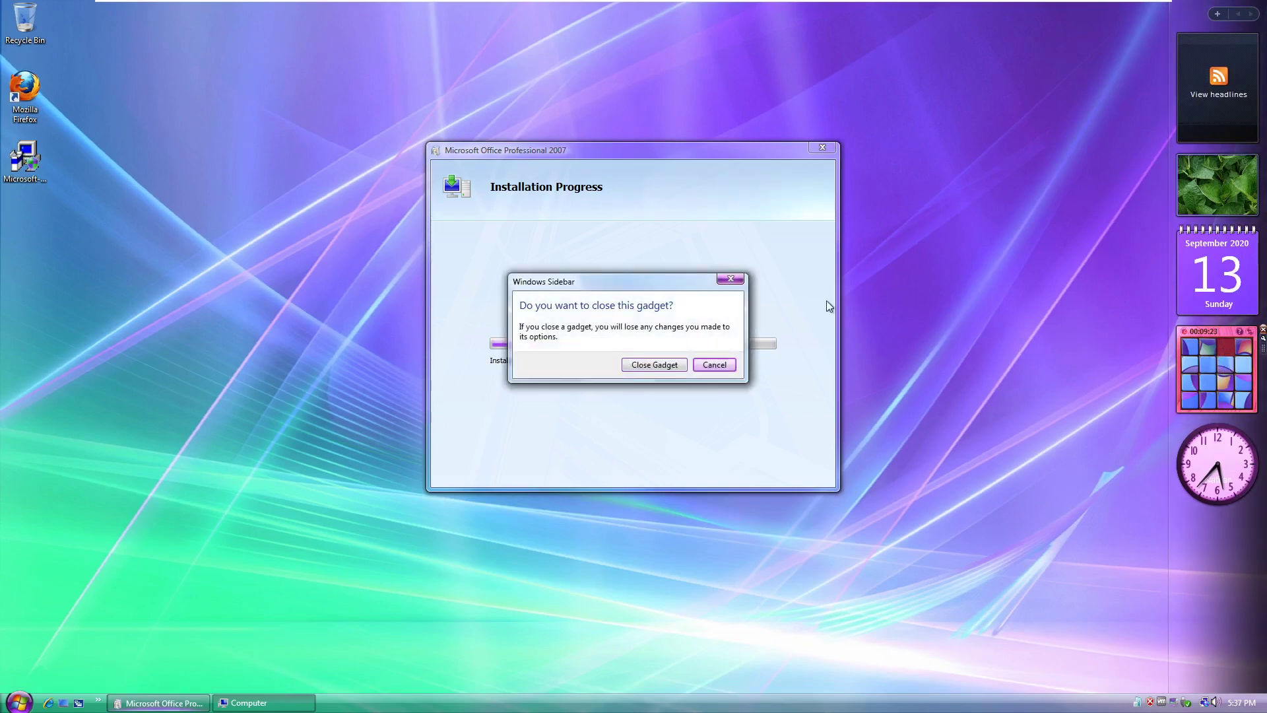
pyautogui.click(730, 279)
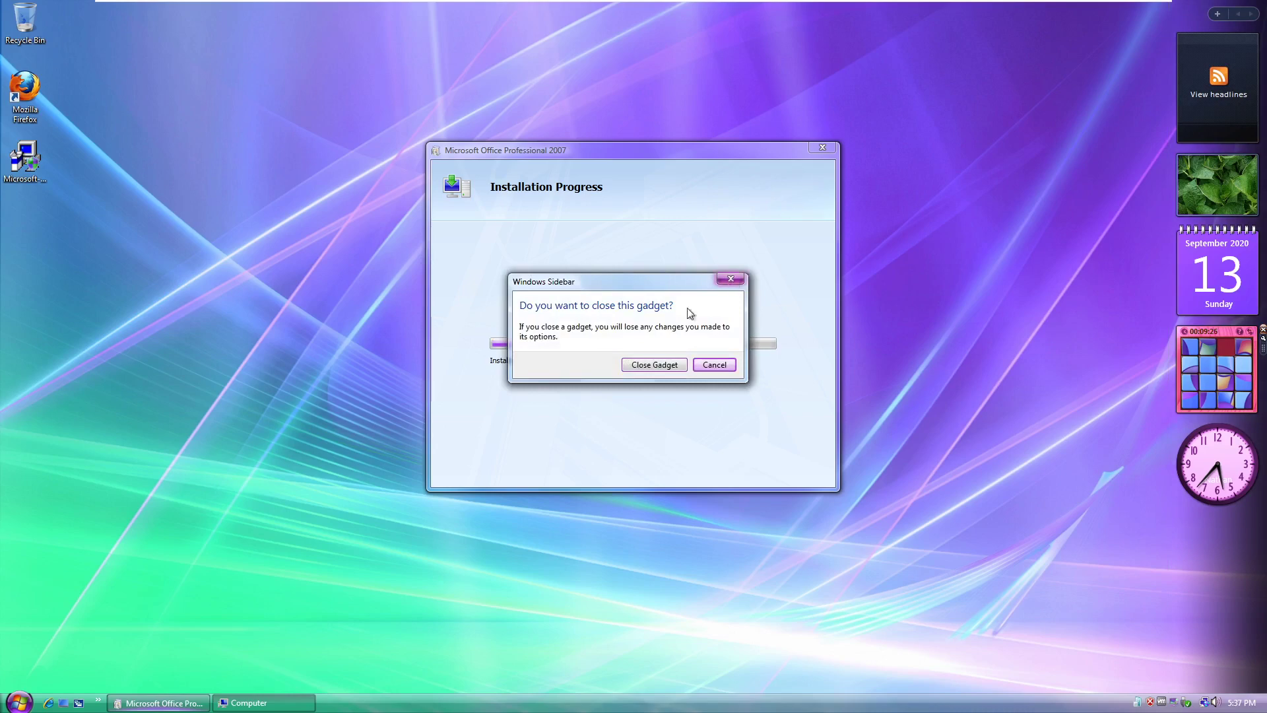
pyautogui.click(19, 701)
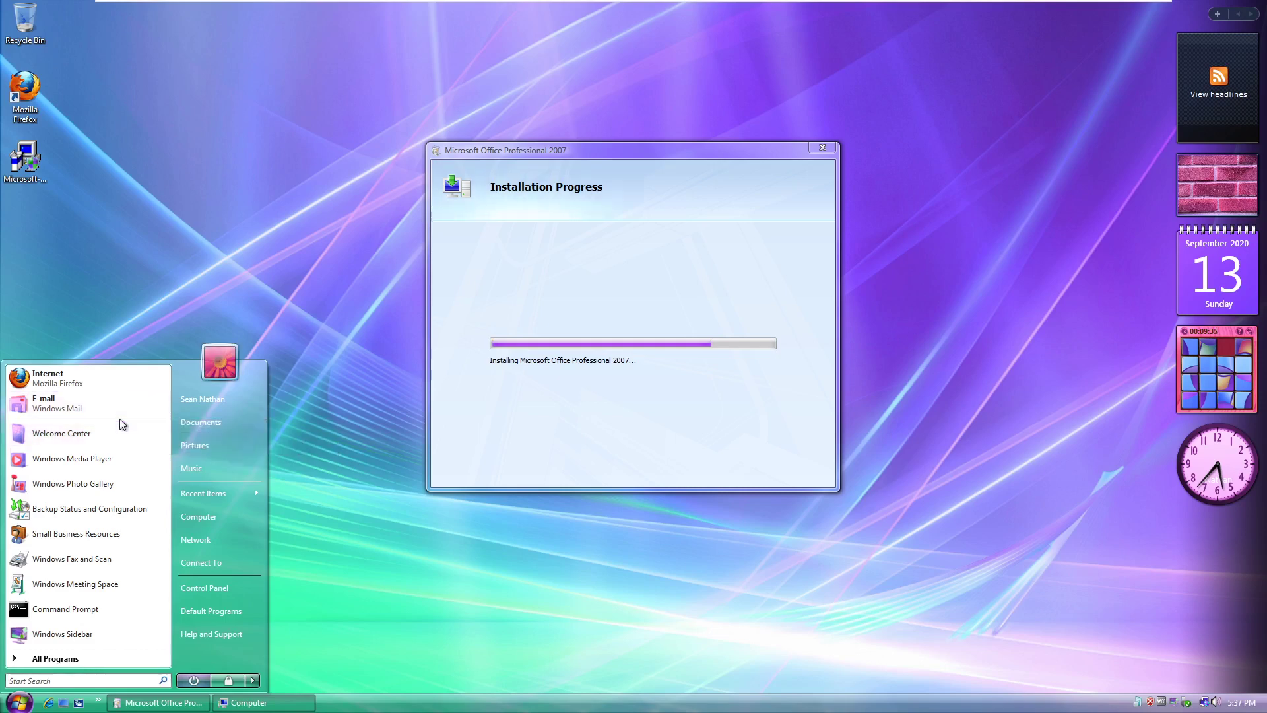
pyautogui.click(348, 521)
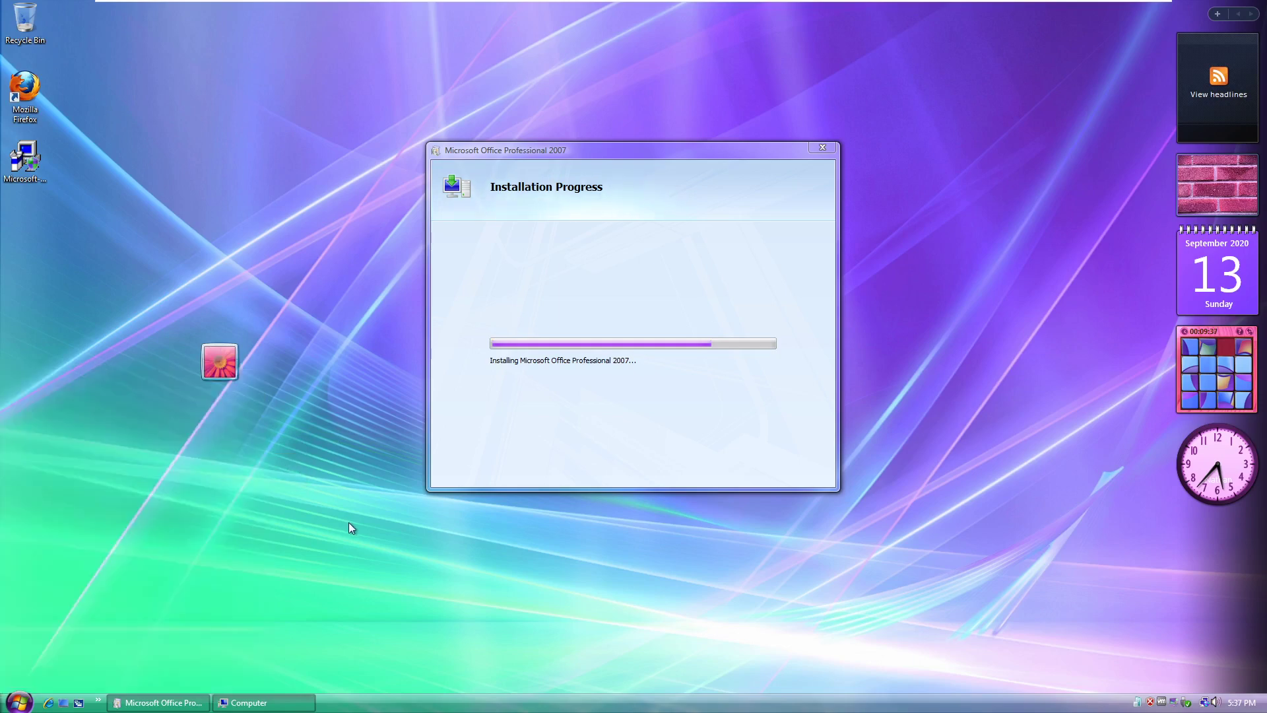
# Step: Leave full screen and open the My Videos folder inside Videos in the host's File Explorer
pyautogui.hotkey('ctrl', 'alt', 'Return')
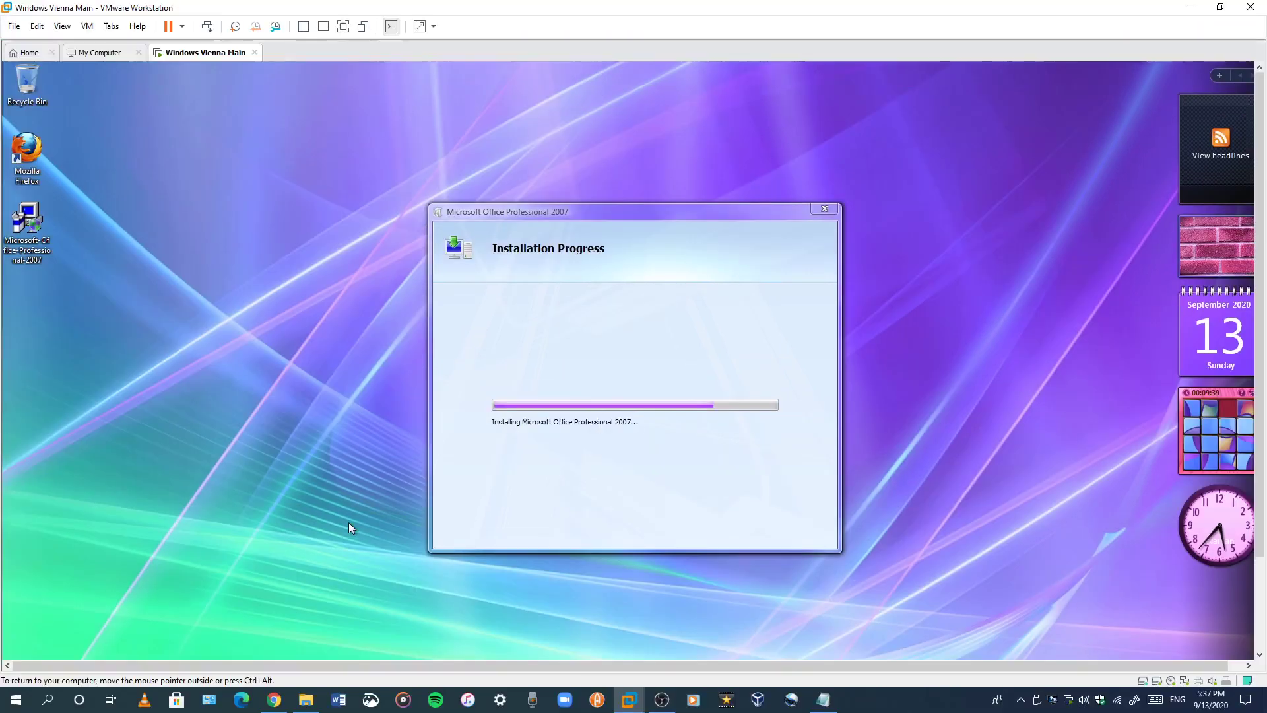
pyautogui.click(305, 706)
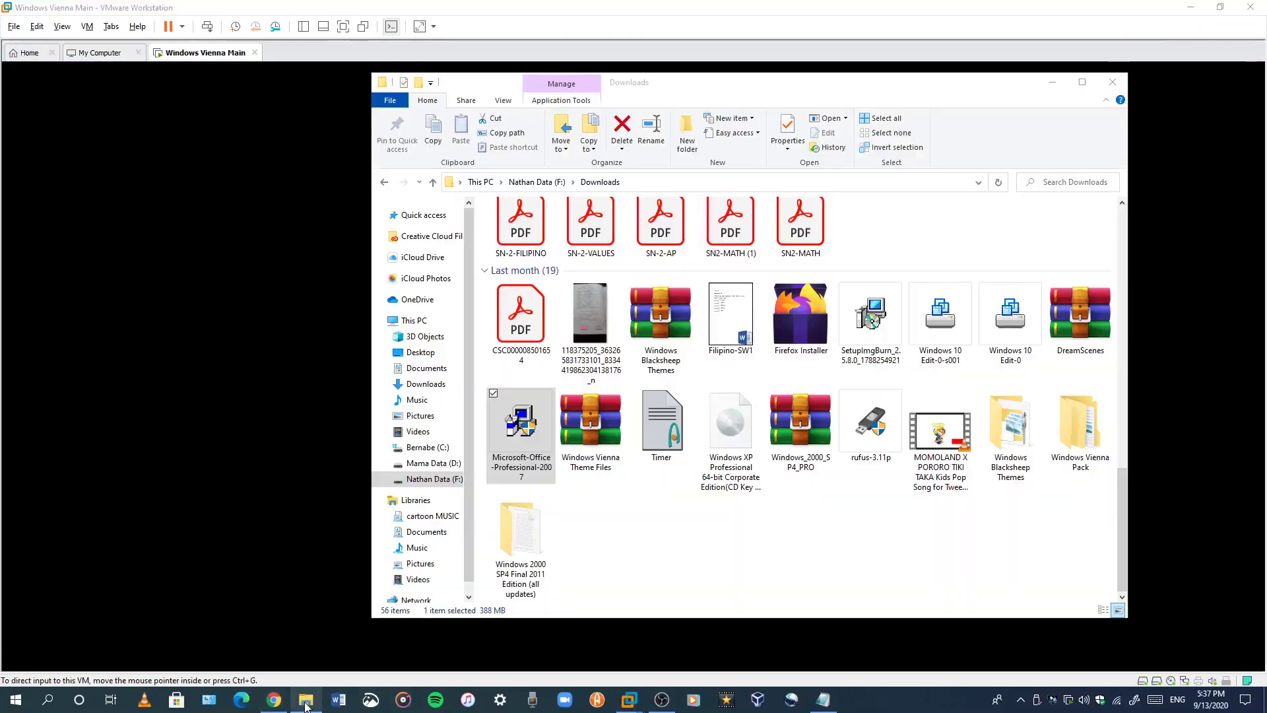
pyautogui.scroll(-2, 567, 302)
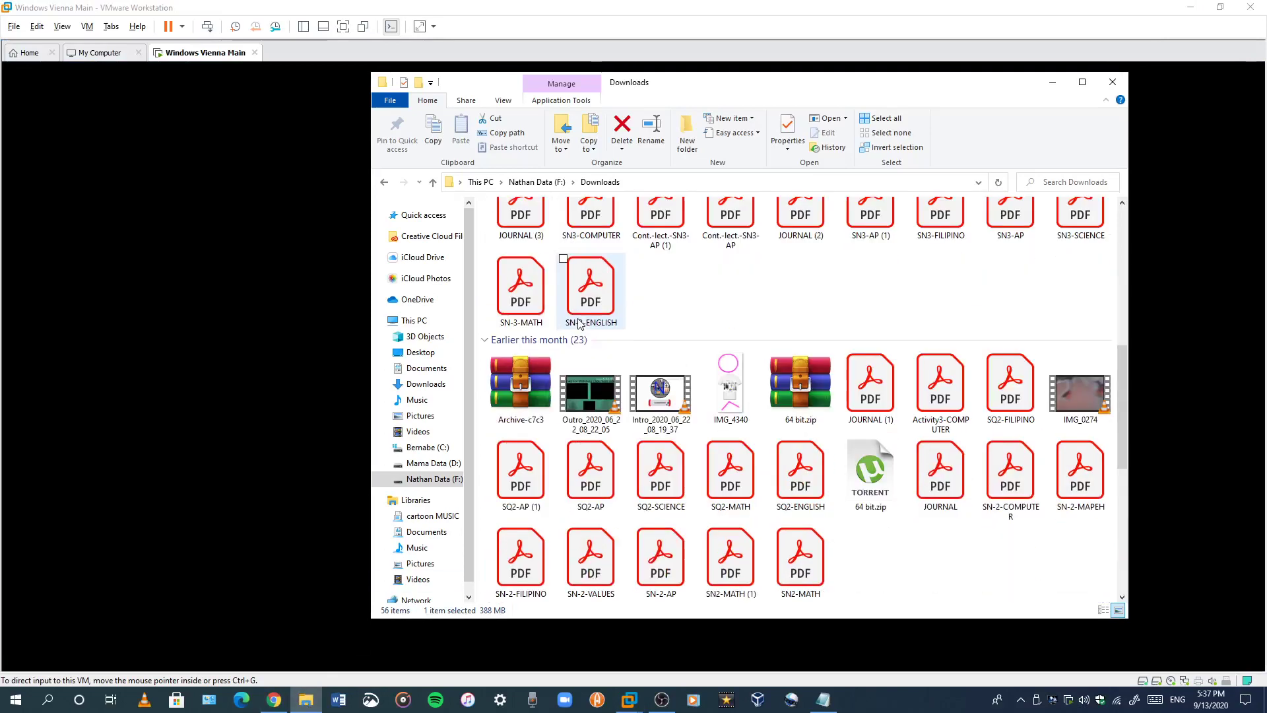
pyautogui.click(420, 431)
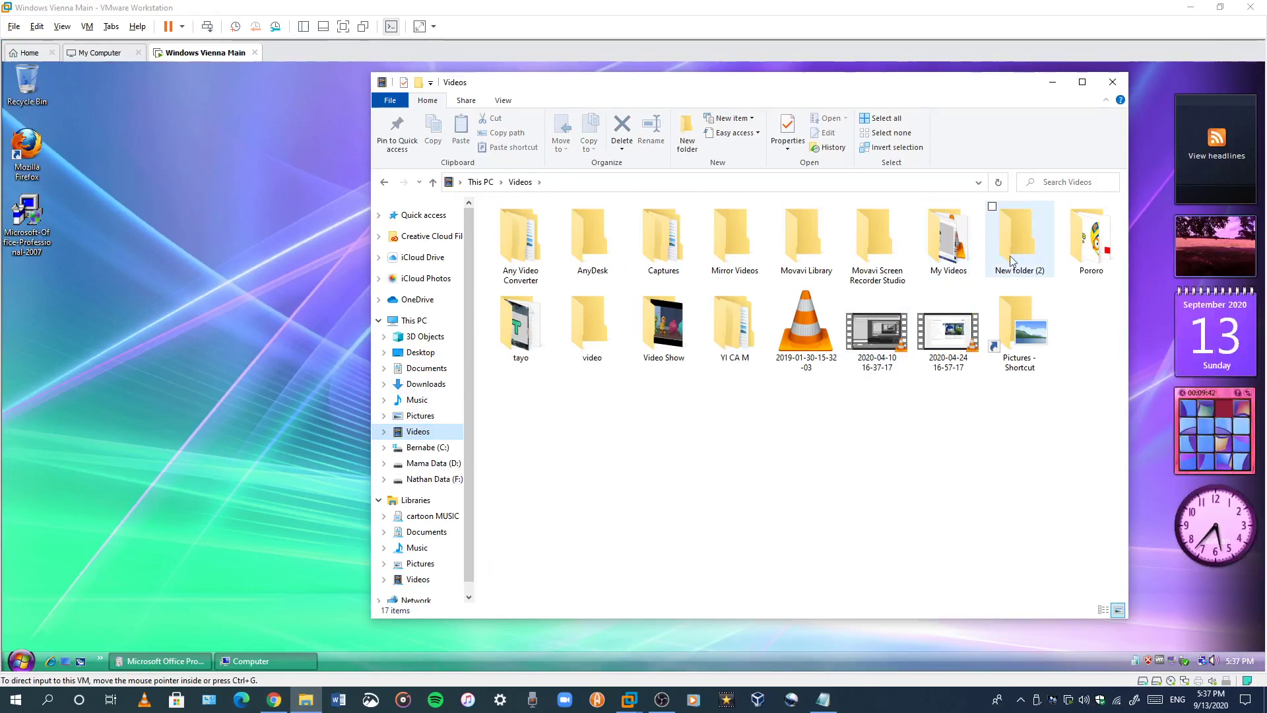
pyautogui.doubleClick(969, 252)
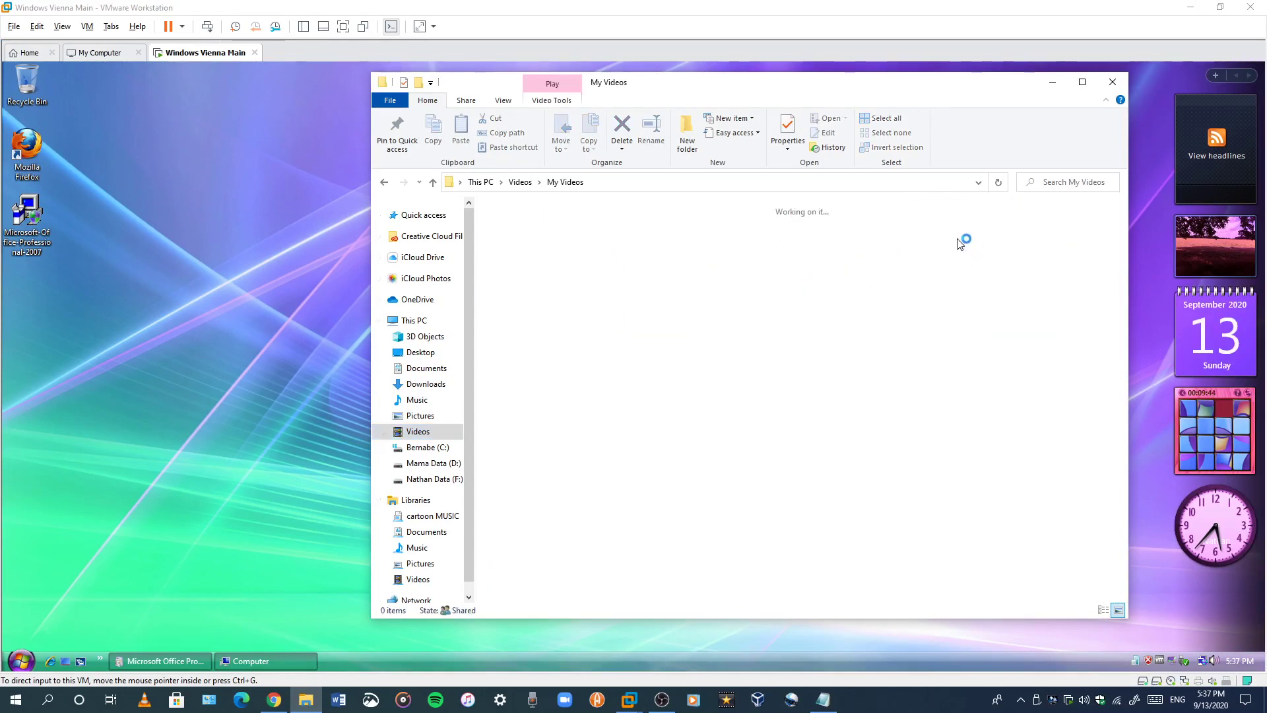
# Step: Switch to YouTube in Chrome, play Windows 7 Error Dubstep Remix, replace it with Alternate - Vibe tracks, and return to the Windows Vienna virtual machine
pyautogui.click(263, 703)
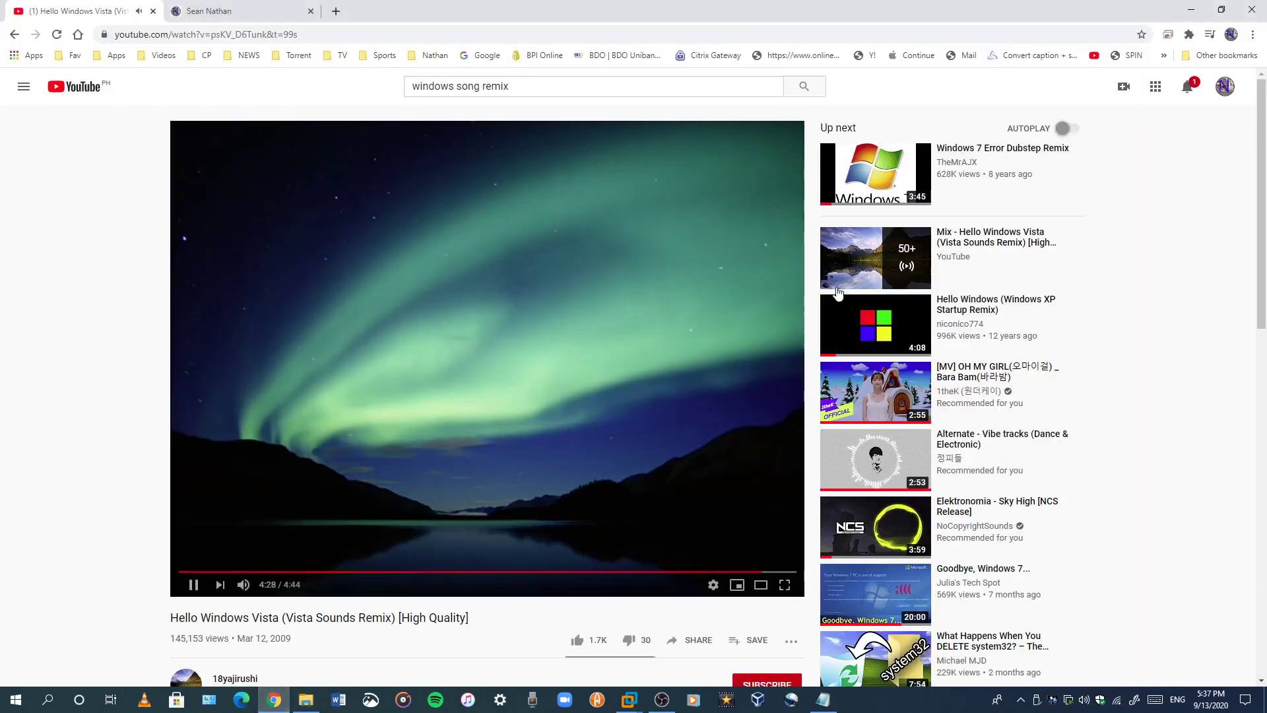
pyautogui.click(887, 178)
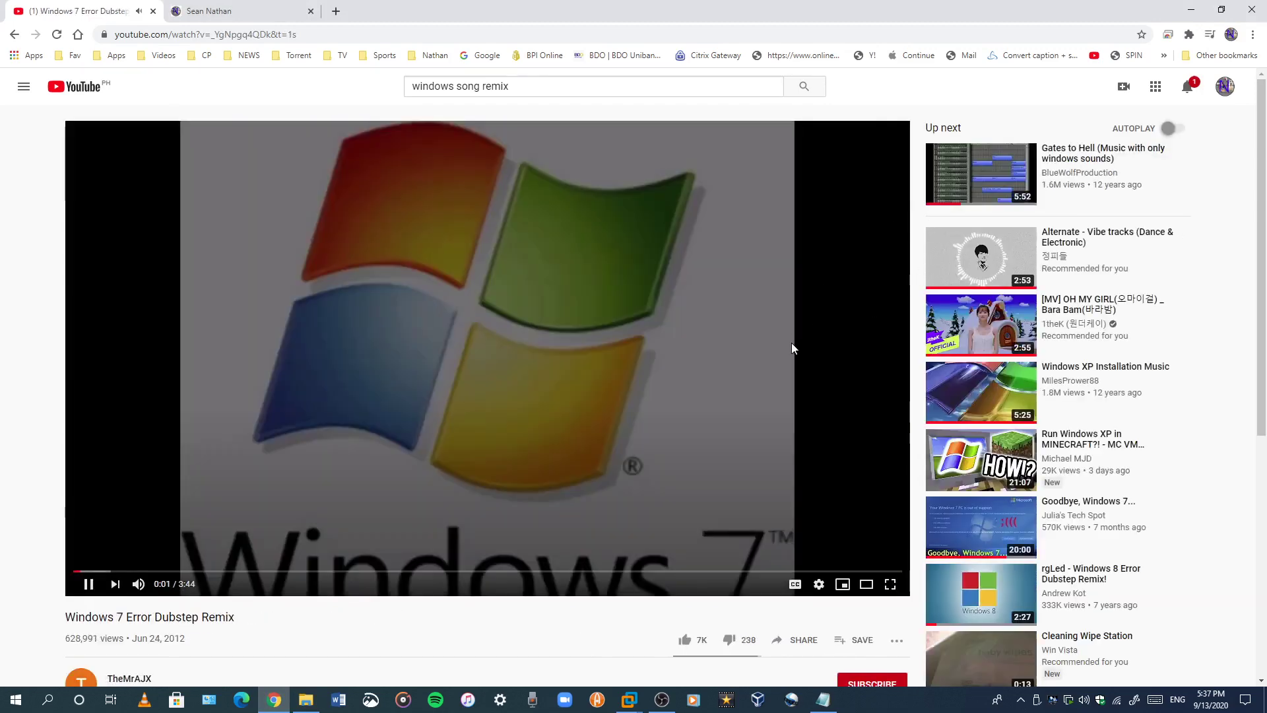
pyautogui.click(809, 331)
pyautogui.click(944, 271)
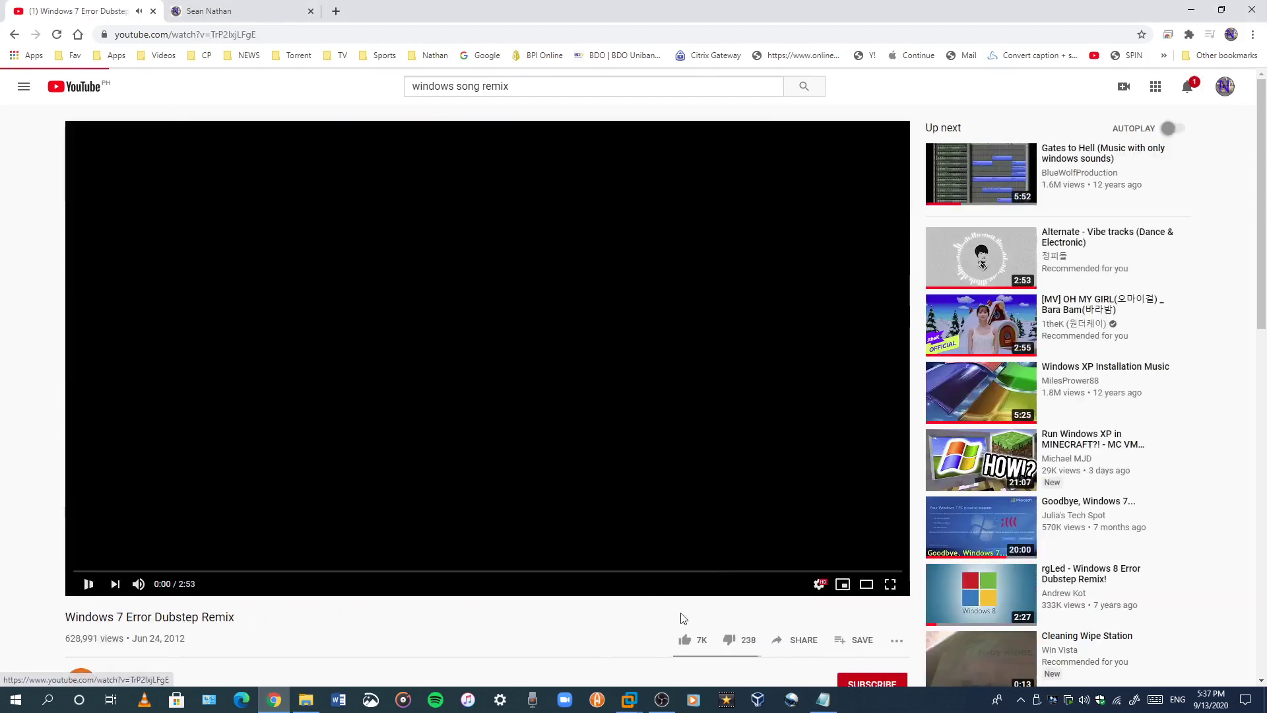
pyautogui.moveTo(627, 699)
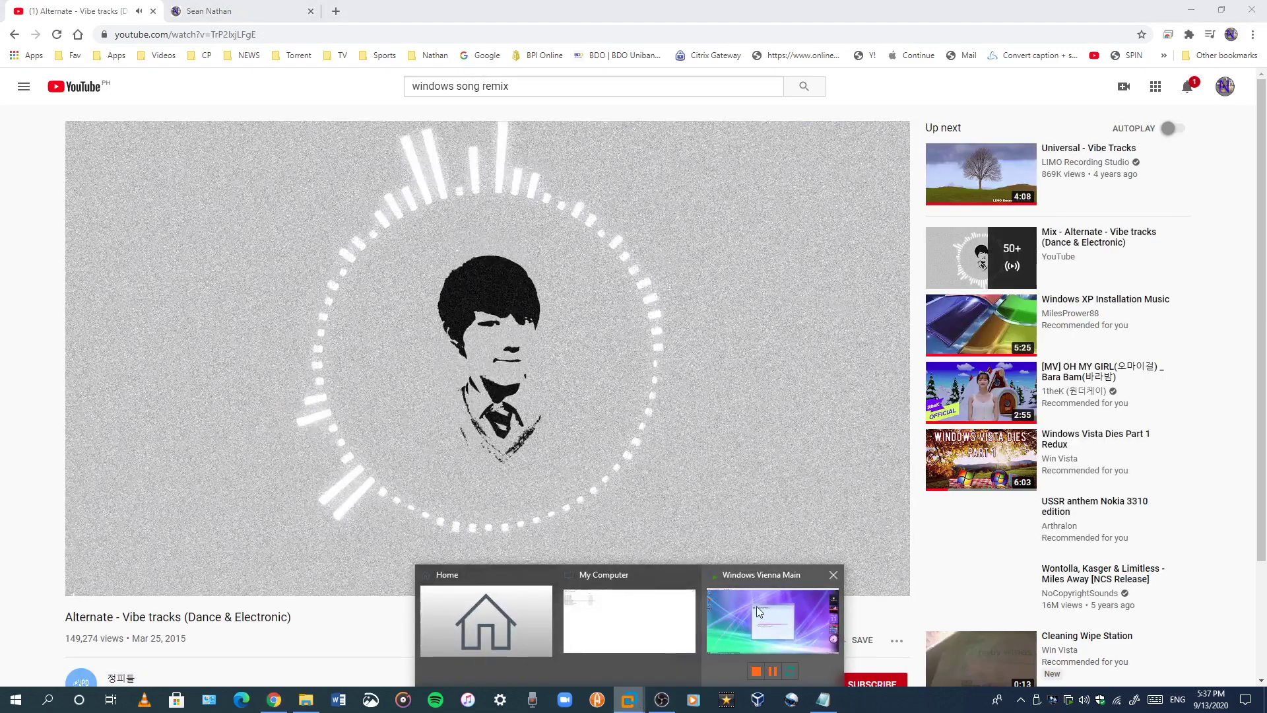
pyautogui.click(756, 606)
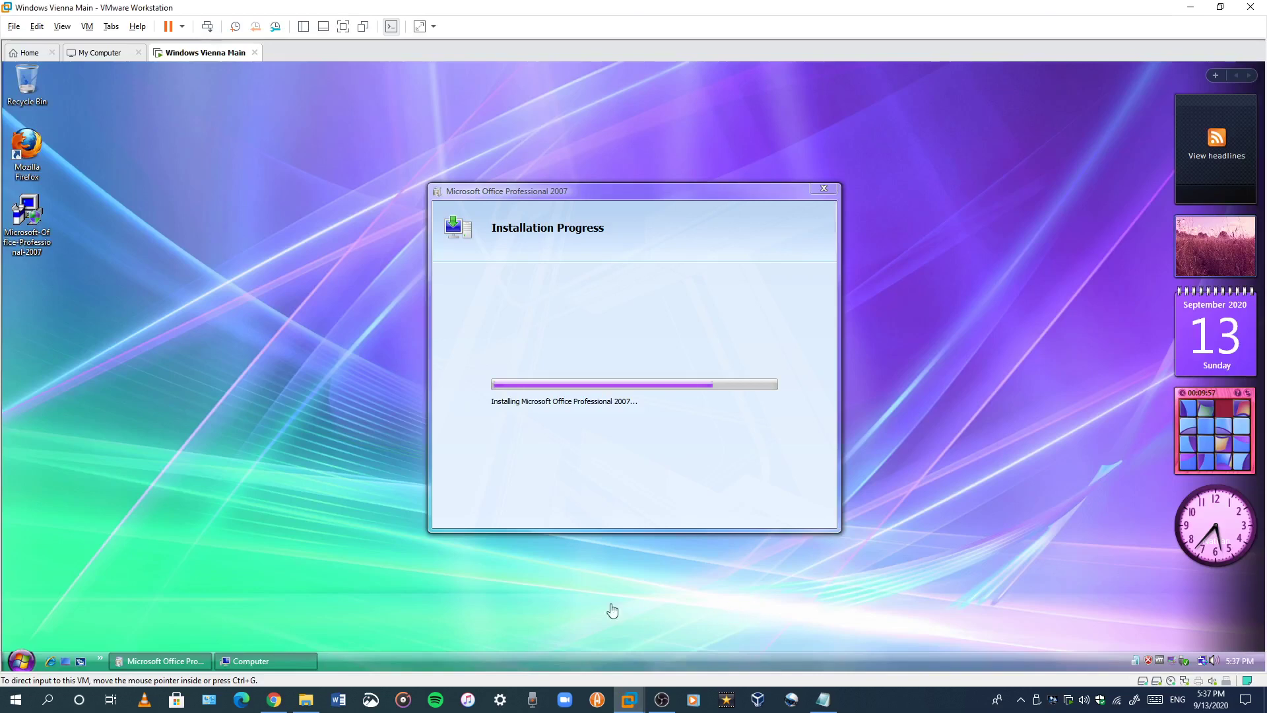
# Step: Copy the gravity freezebee MP4 video from the host's My Videos folder onto the Windows Vienna virtual machine's desktop
pyautogui.click(305, 699)
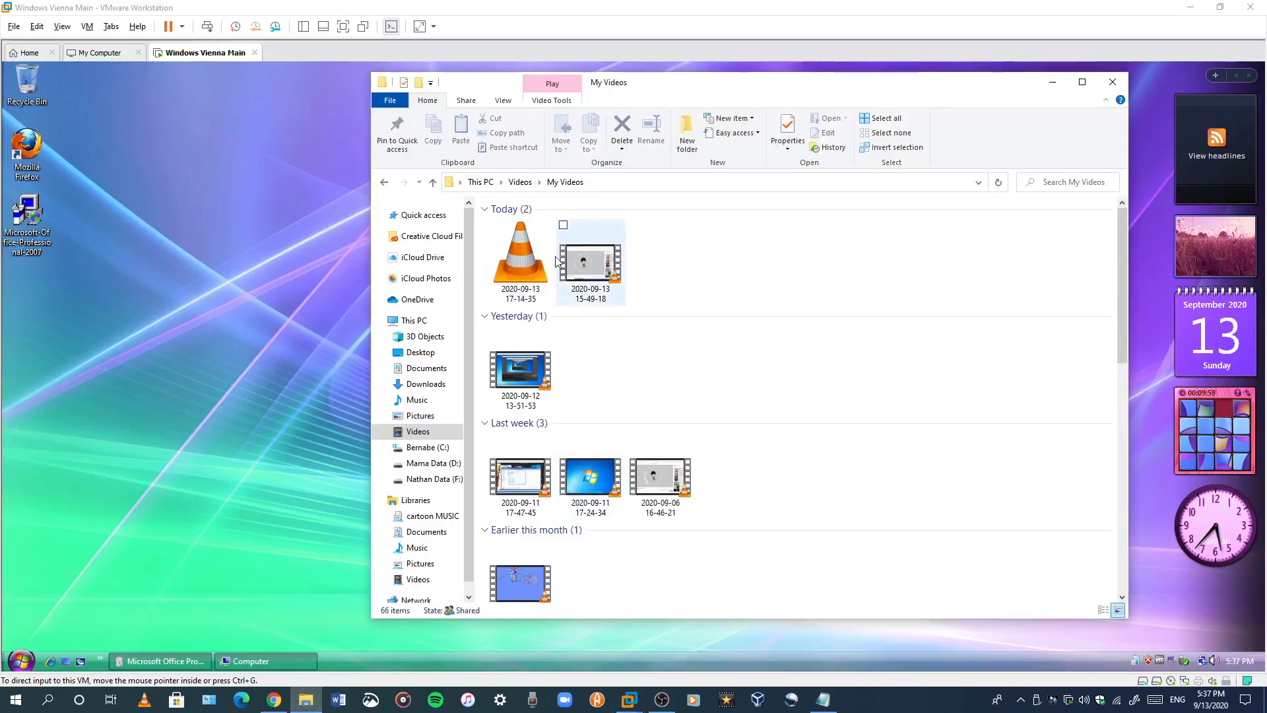
pyautogui.click(533, 233)
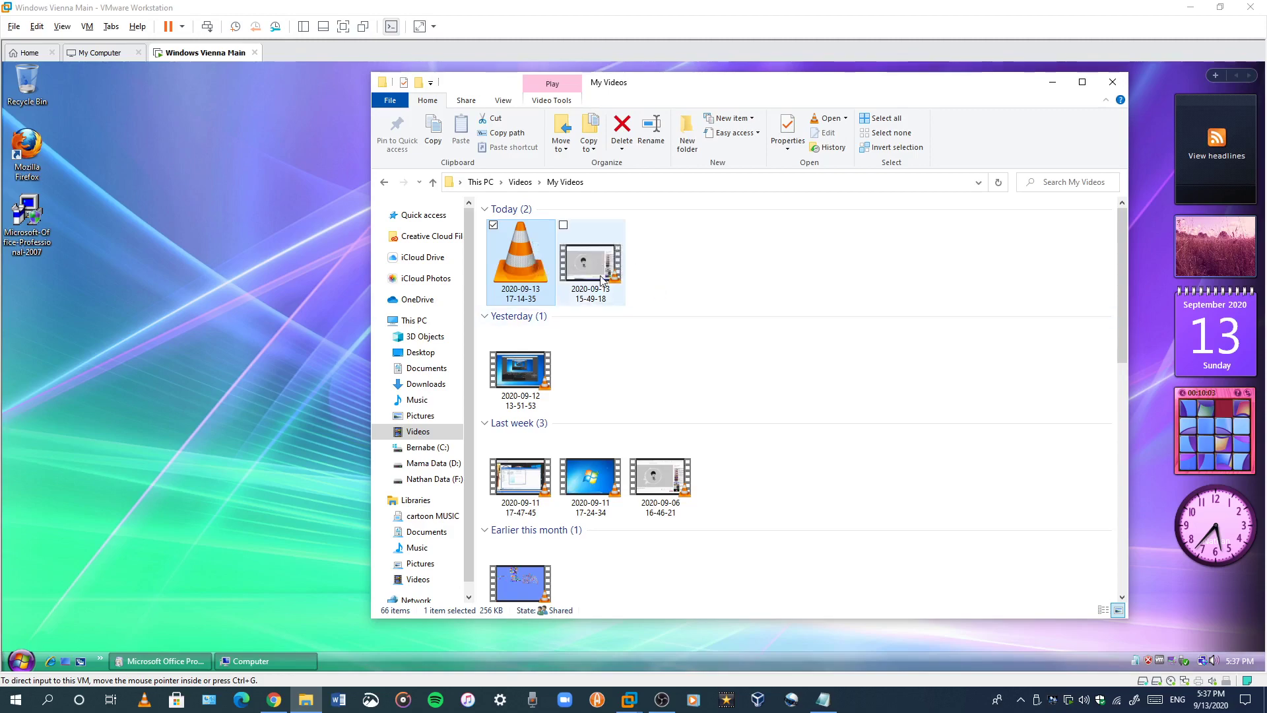
pyautogui.scroll(-1, 794, 396)
pyautogui.scroll(-10, 794, 396)
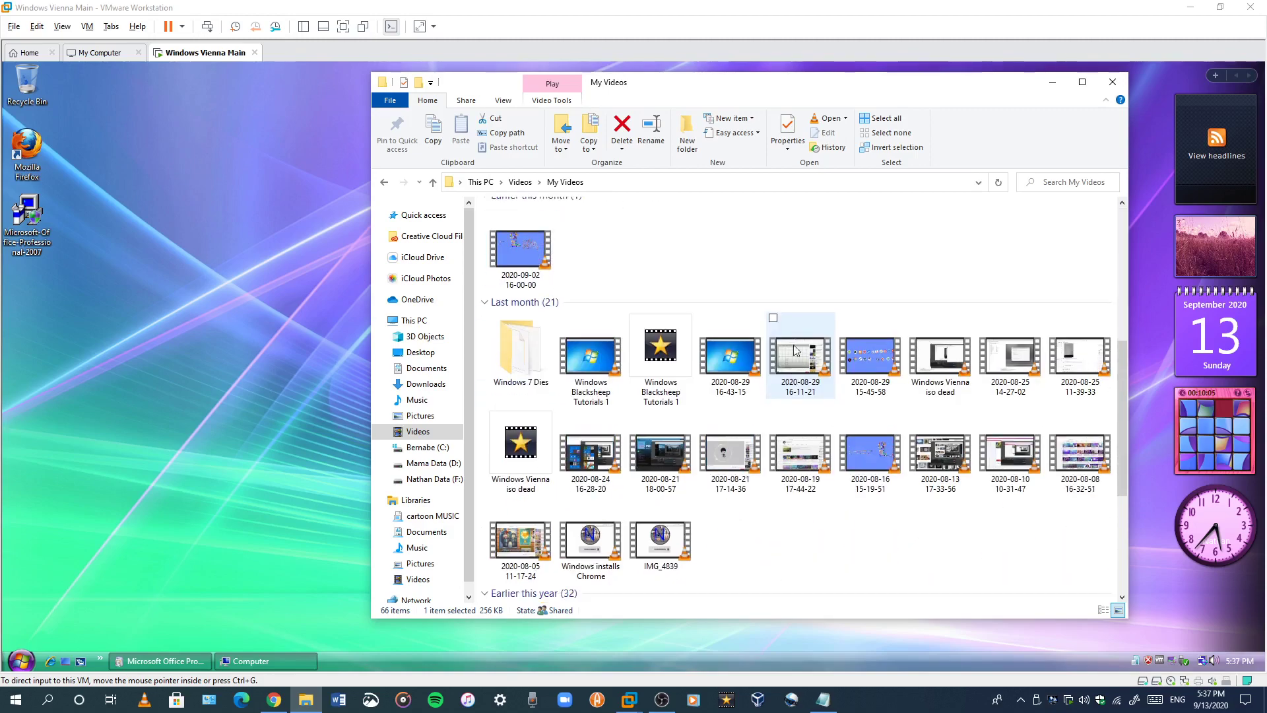
pyautogui.scroll(-2, 752, 404)
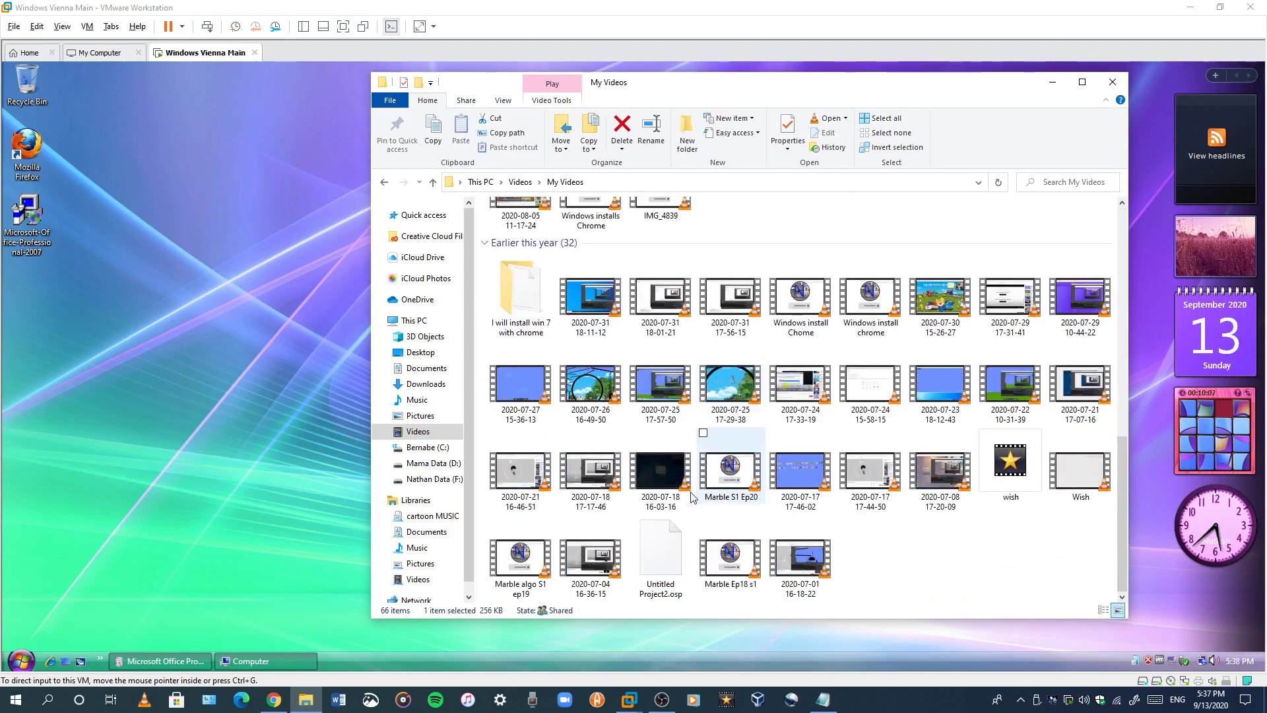
pyautogui.scroll(-2, 757, 498)
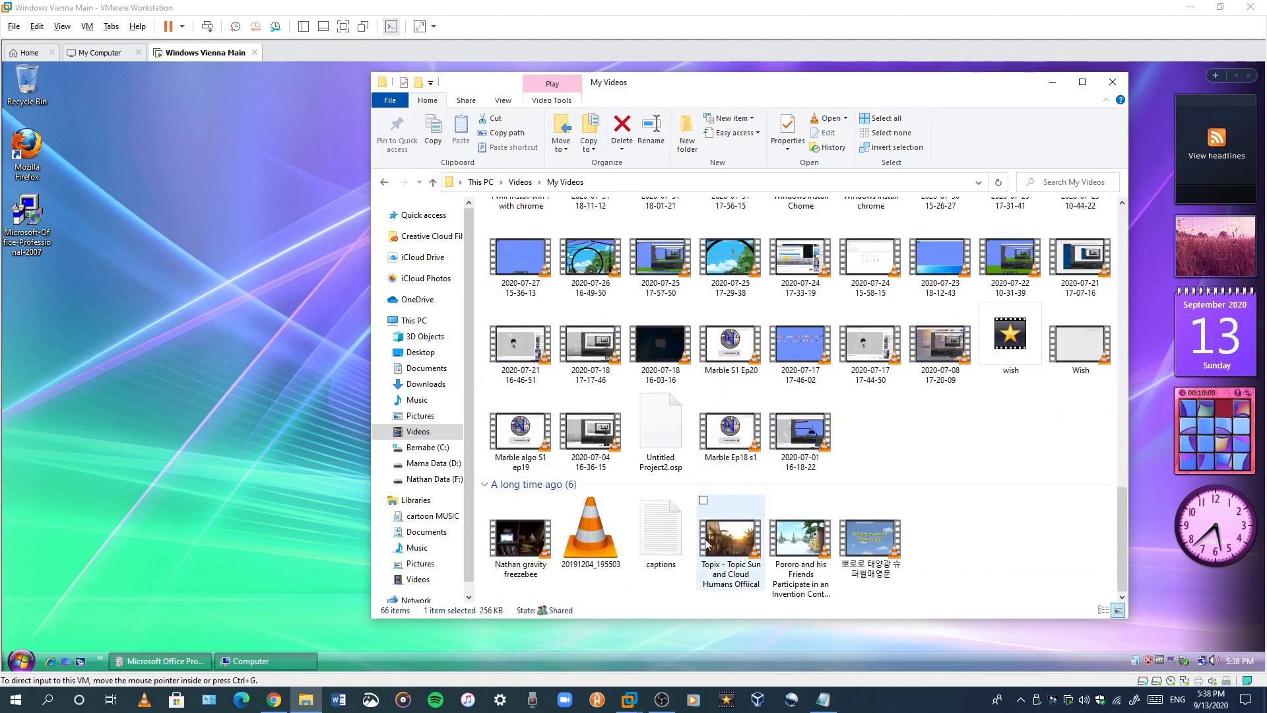
pyautogui.click(523, 567)
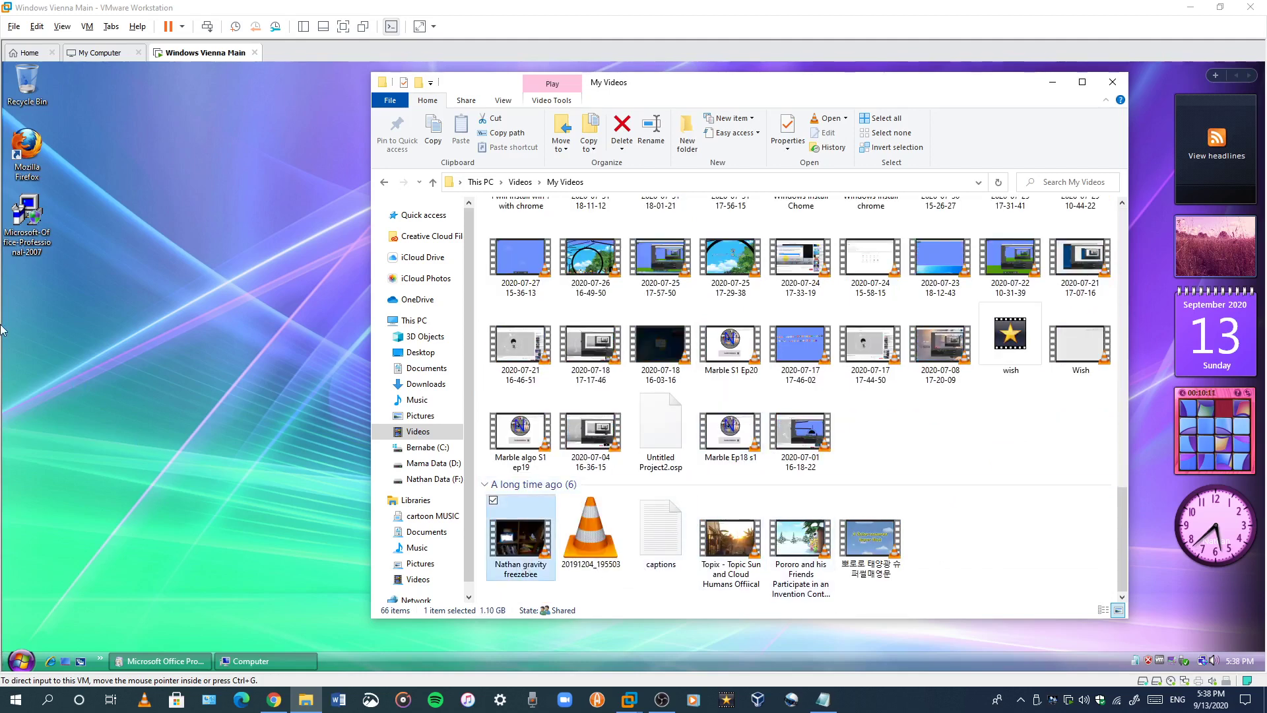
pyautogui.click(176, 325)
pyautogui.hotkey('ctrl', 'v')
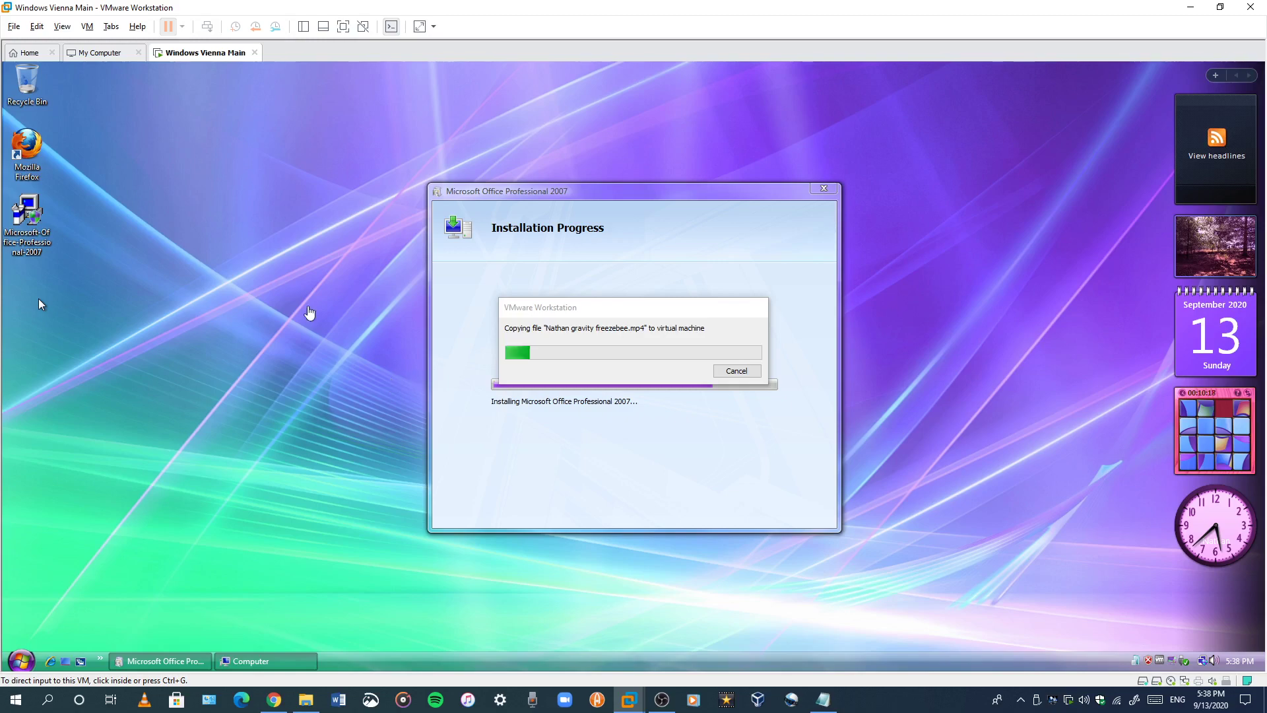
pyautogui.click(99, 54)
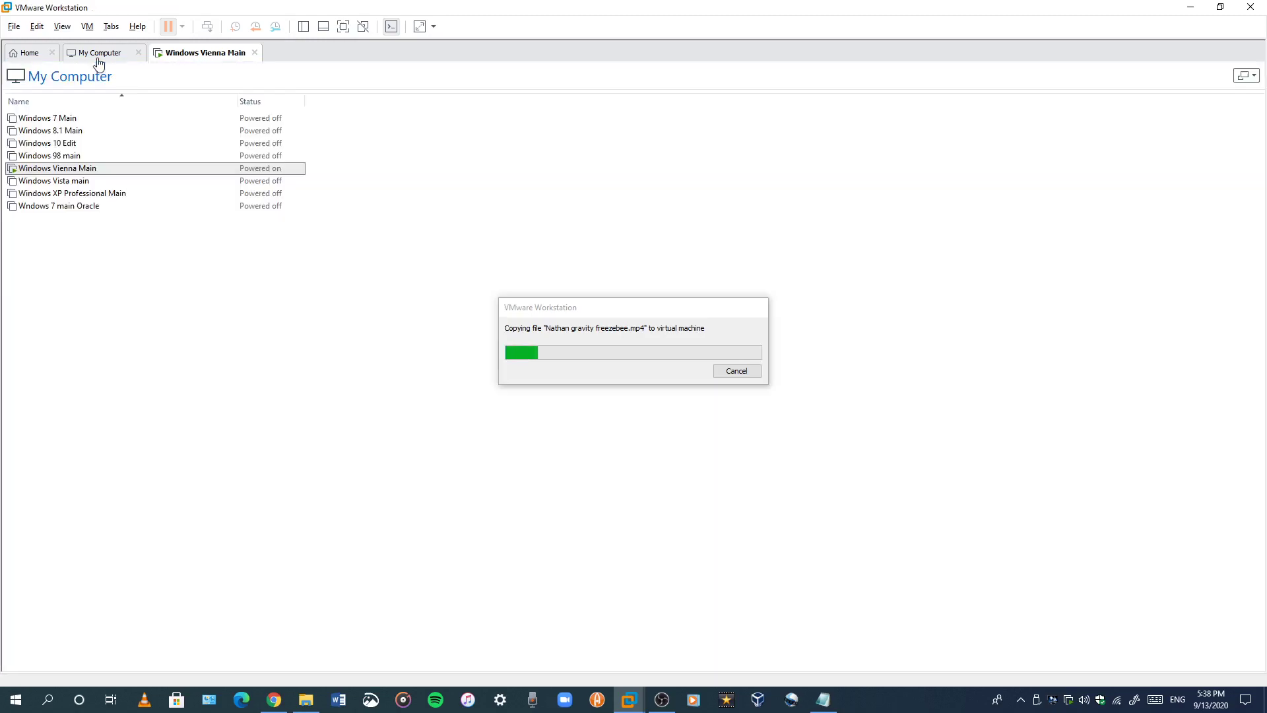
pyautogui.click(186, 54)
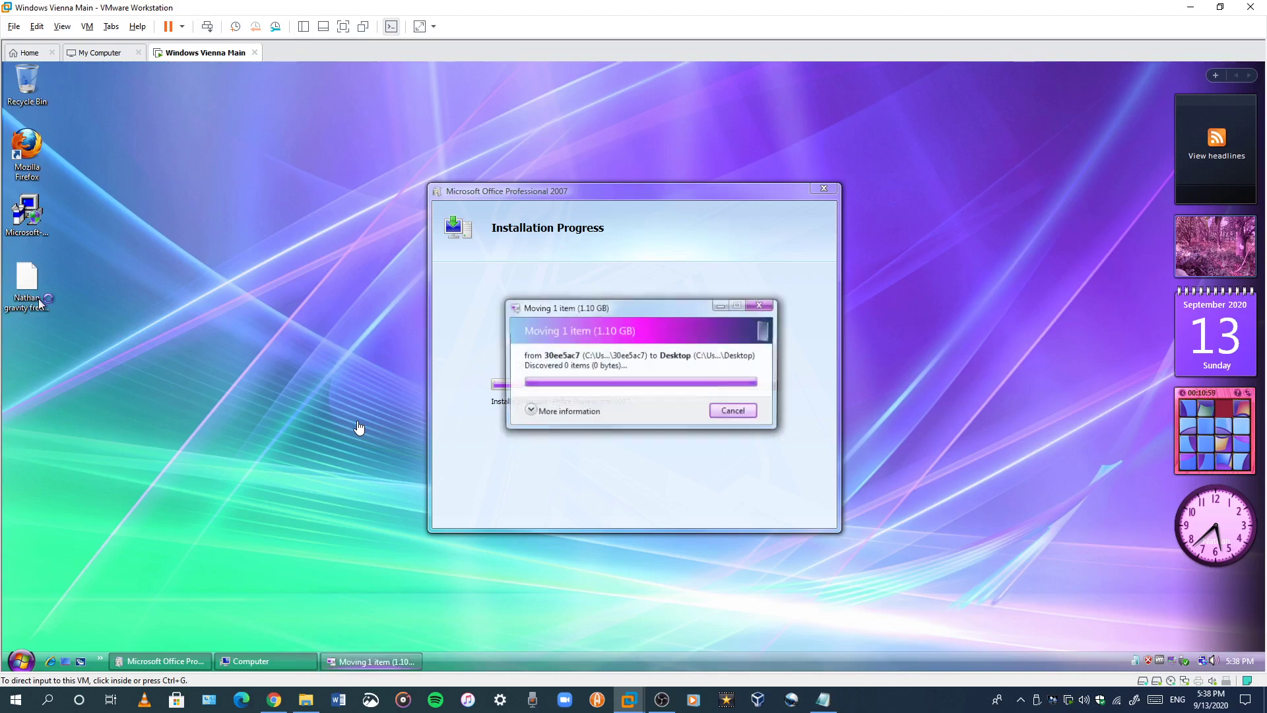
# Step: Switch to Chrome, pause the Alternate - Vibe tracks video, and return to the Windows Vienna virtual machine
pyautogui.click(273, 699)
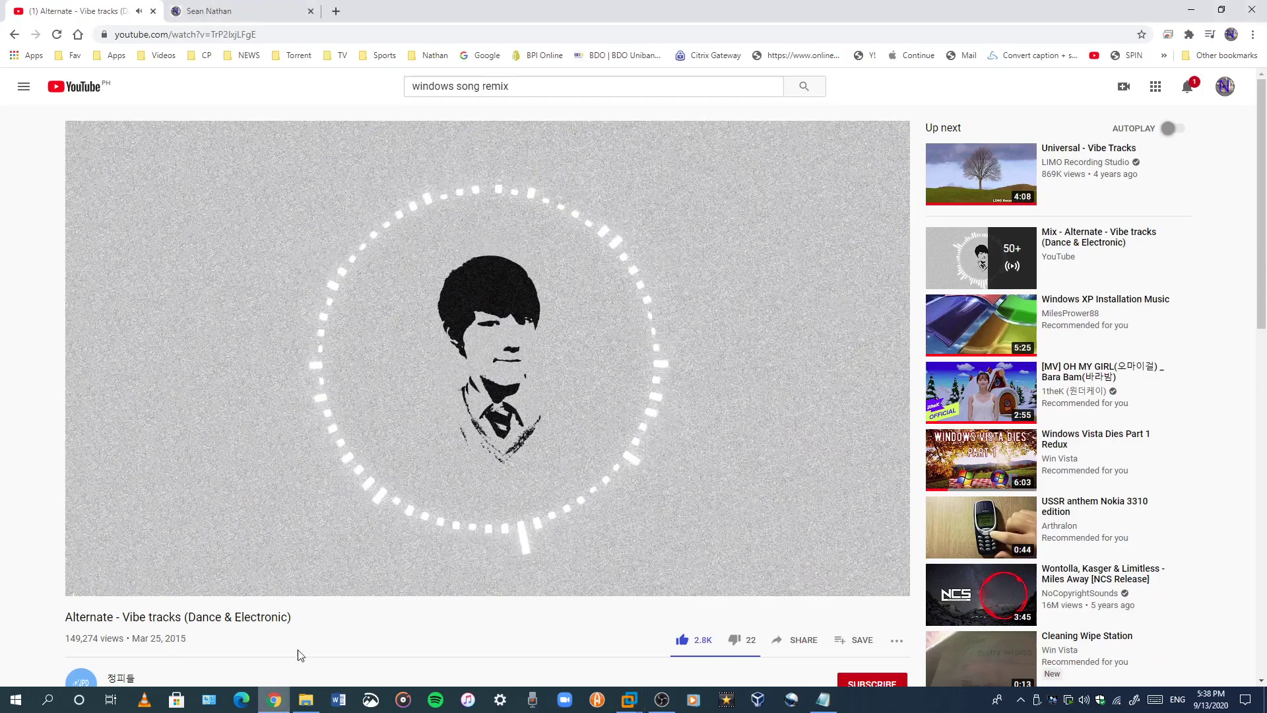
pyautogui.moveTo(630, 696)
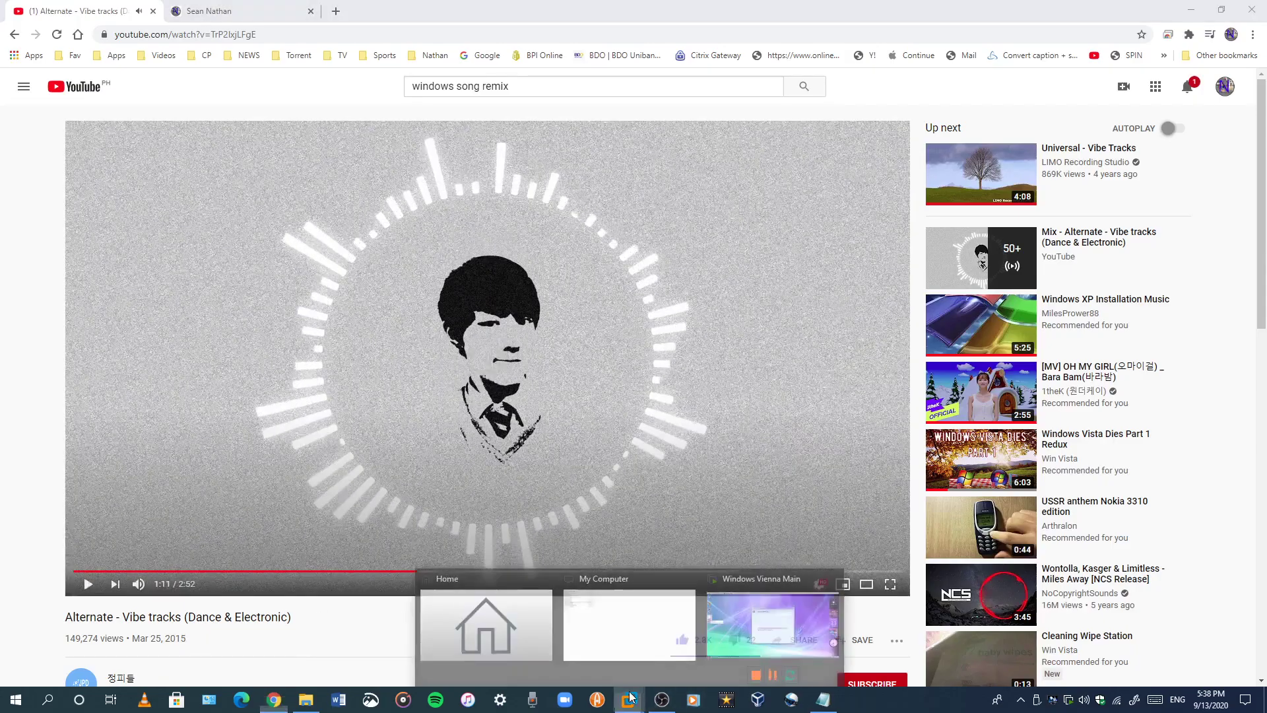
pyautogui.click(744, 626)
# Step: Open the copied MP4 video from the virtual machine's desktop, choosing Windows Media Player from the list of installed programs
pyautogui.doubleClick(26, 296)
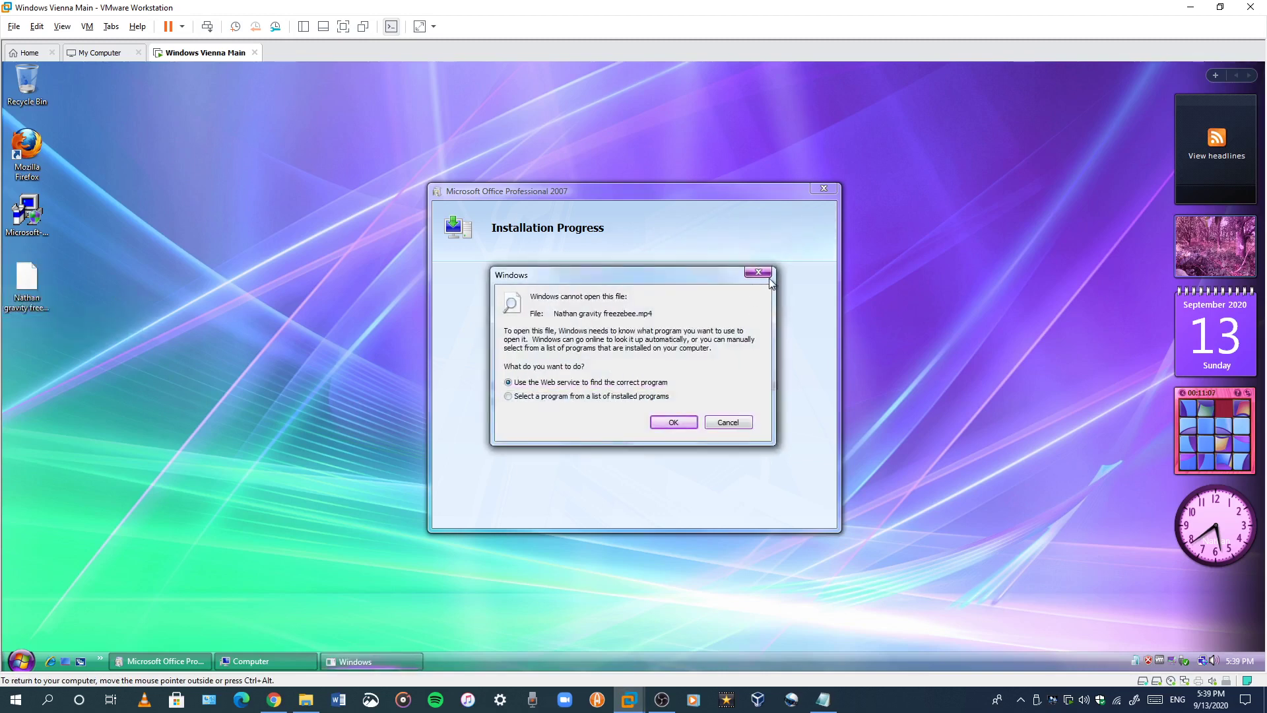
pyautogui.click(769, 277)
pyautogui.doubleClick(26, 284)
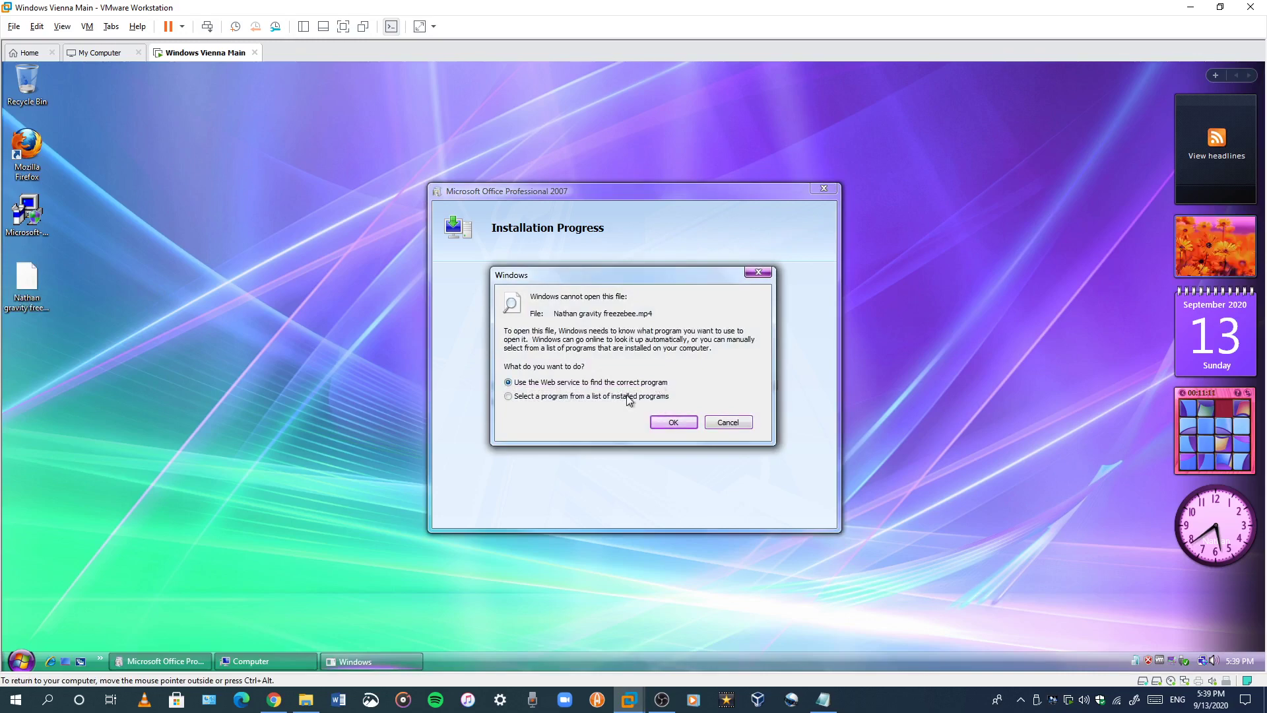
pyautogui.click(673, 421)
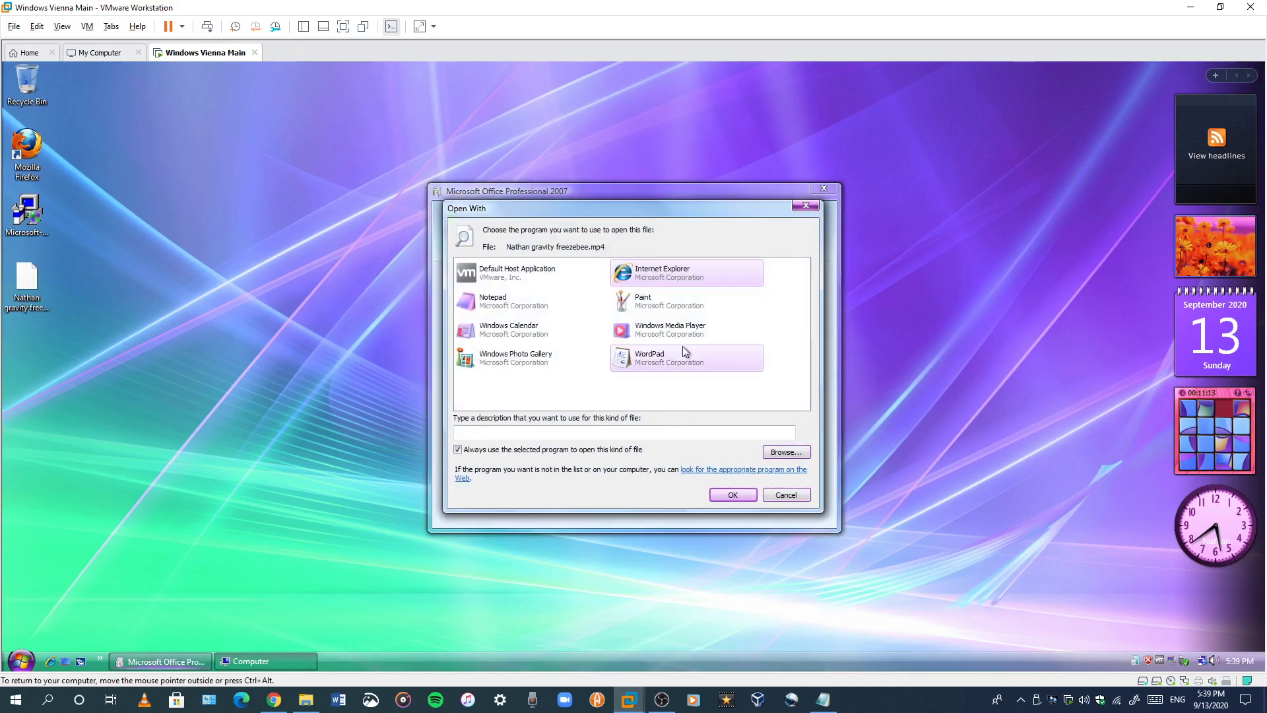
pyautogui.click(670, 328)
pyautogui.click(733, 495)
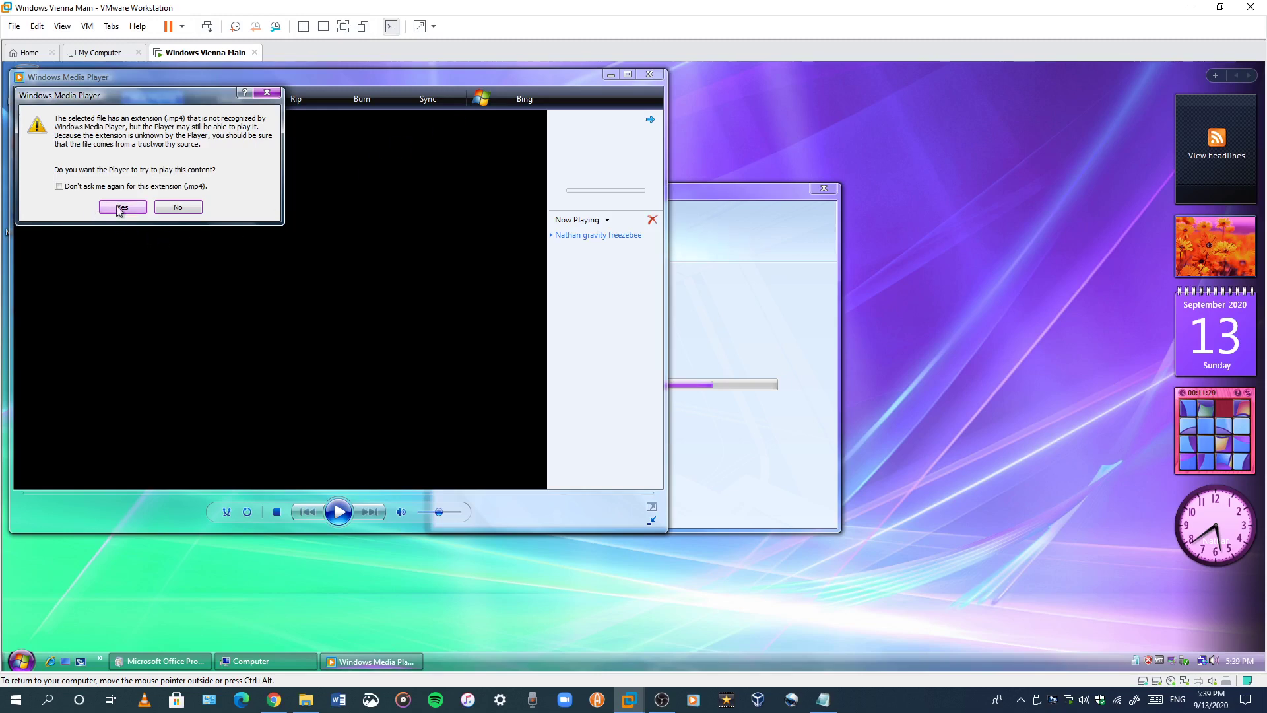
# Step: Allow Windows Media Player to try playing the .mp4 file, dismiss its playback dialog, and close the player
pyautogui.click(121, 208)
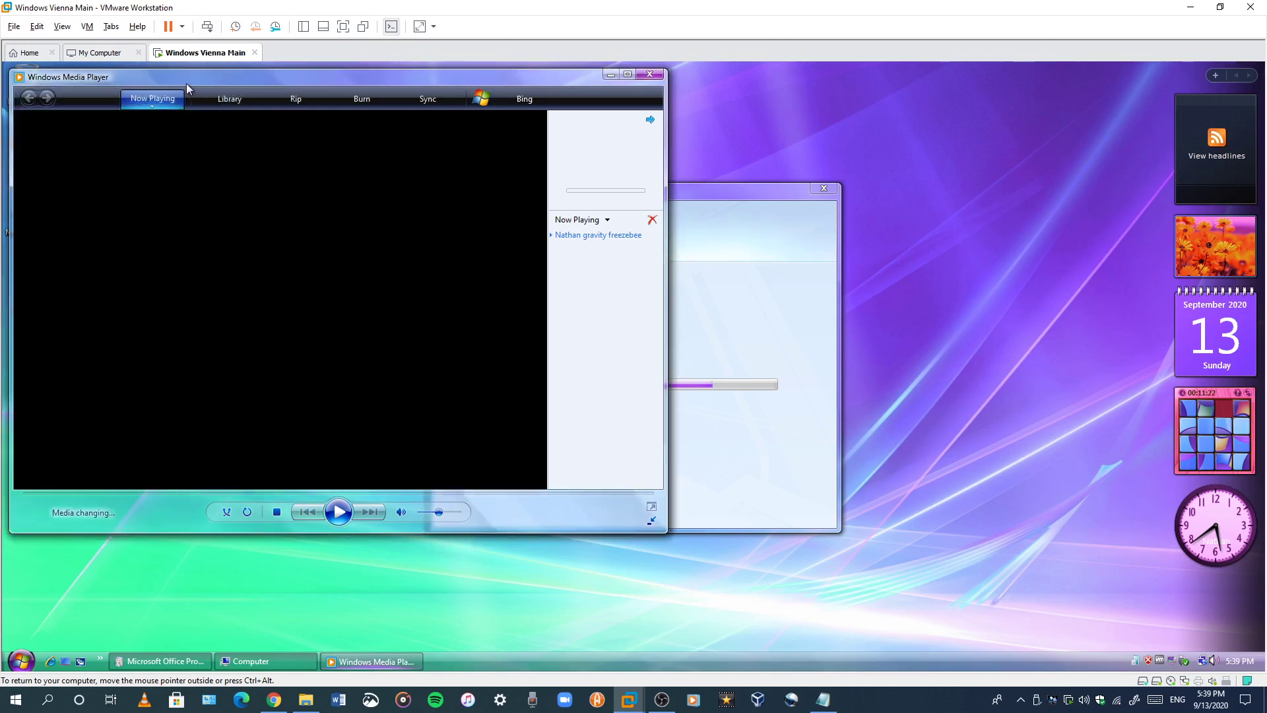
pyautogui.moveTo(186, 88); pyautogui.dragTo(203, 89)
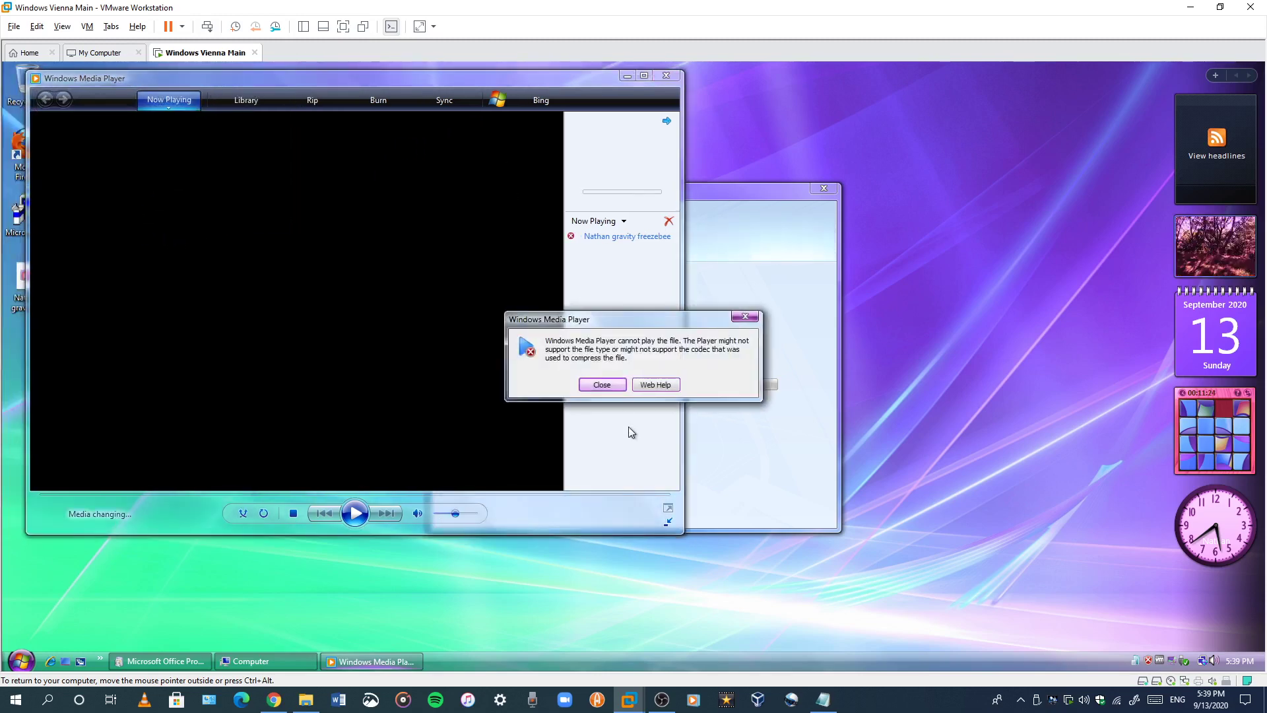
pyautogui.click(602, 388)
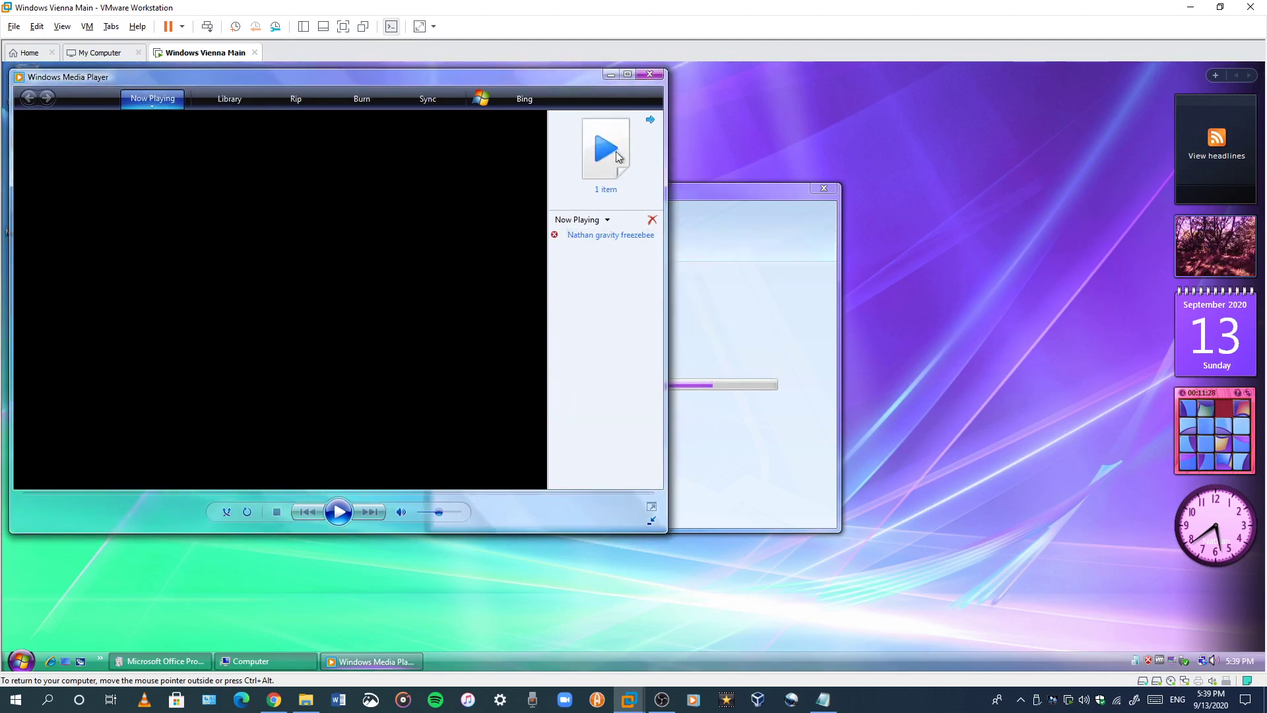
pyautogui.click(650, 76)
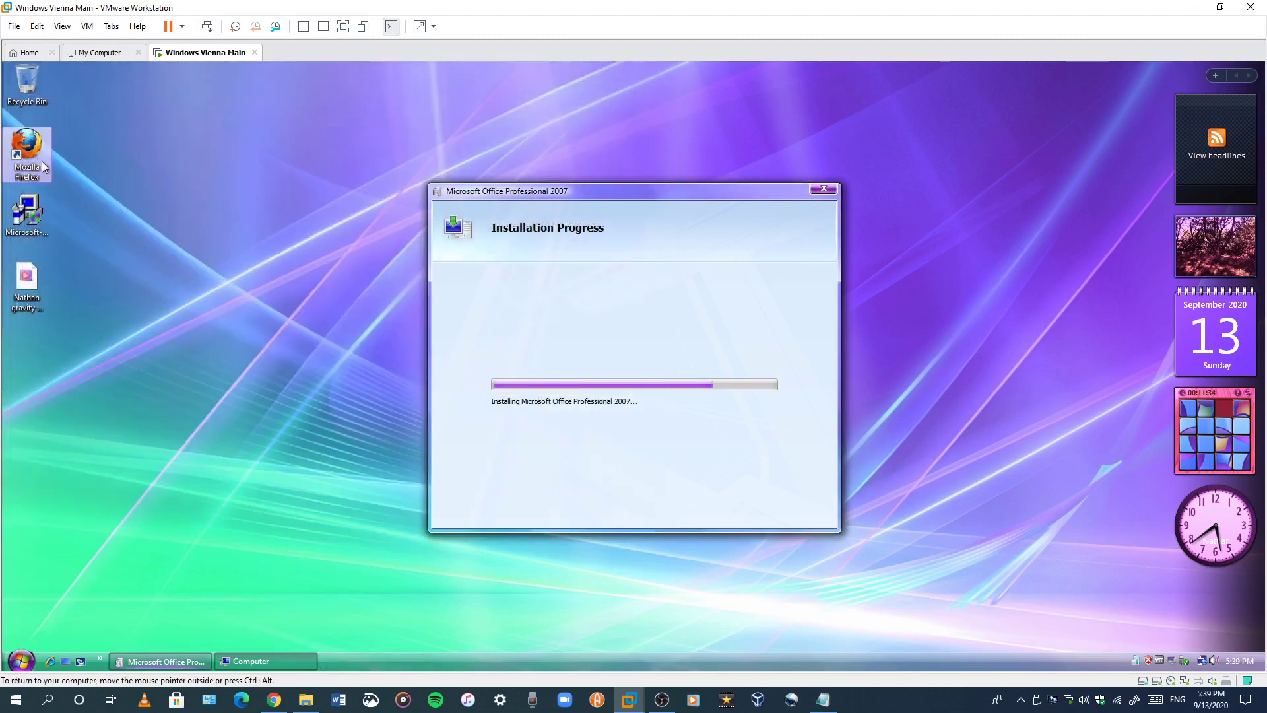
# Step: Copy the vlc-2.2.6-win32 installer from the host's Downloads folder onto the Windows Vienna virtual machine's desktop
pyautogui.click(273, 699)
pyautogui.click(302, 701)
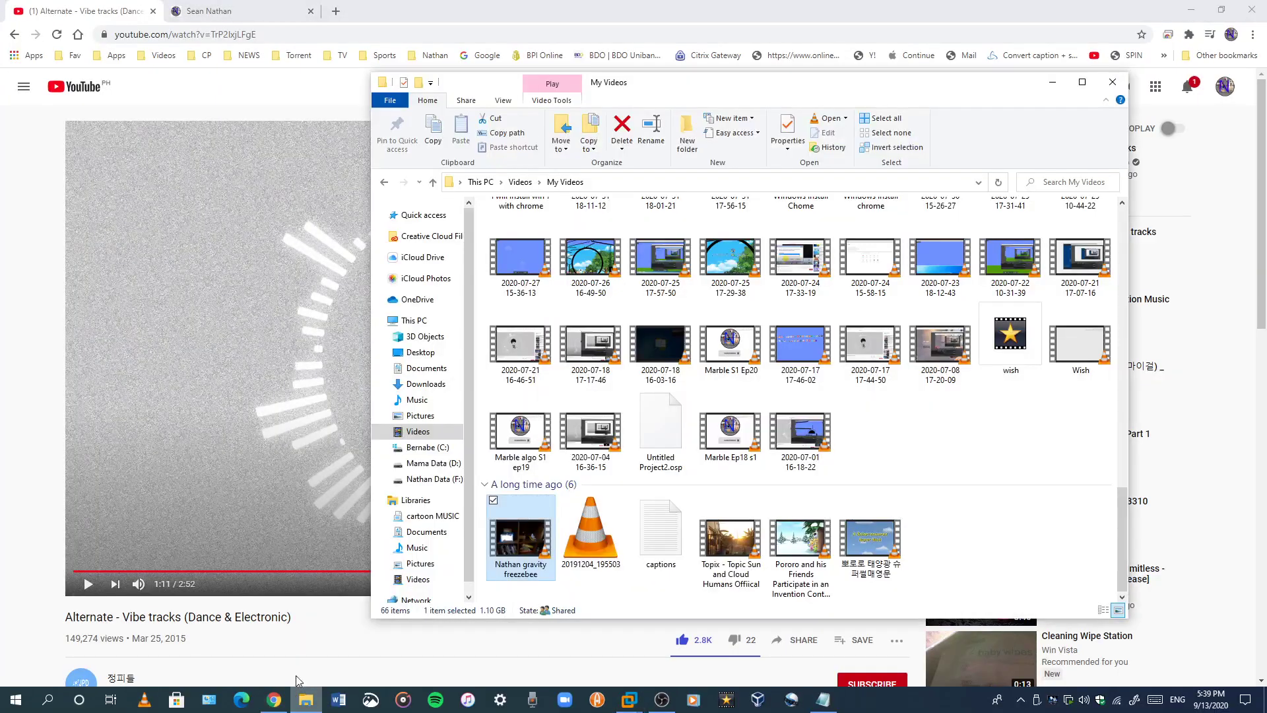
pyautogui.click(434, 480)
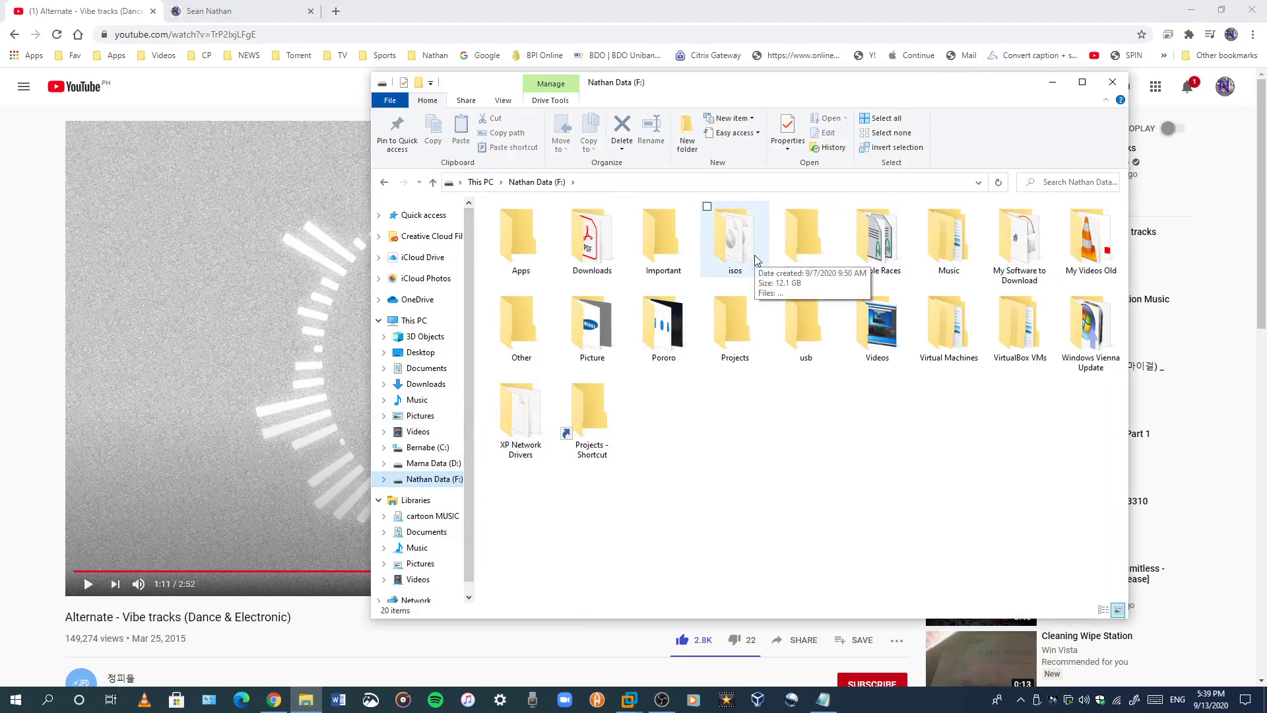
pyautogui.click(426, 384)
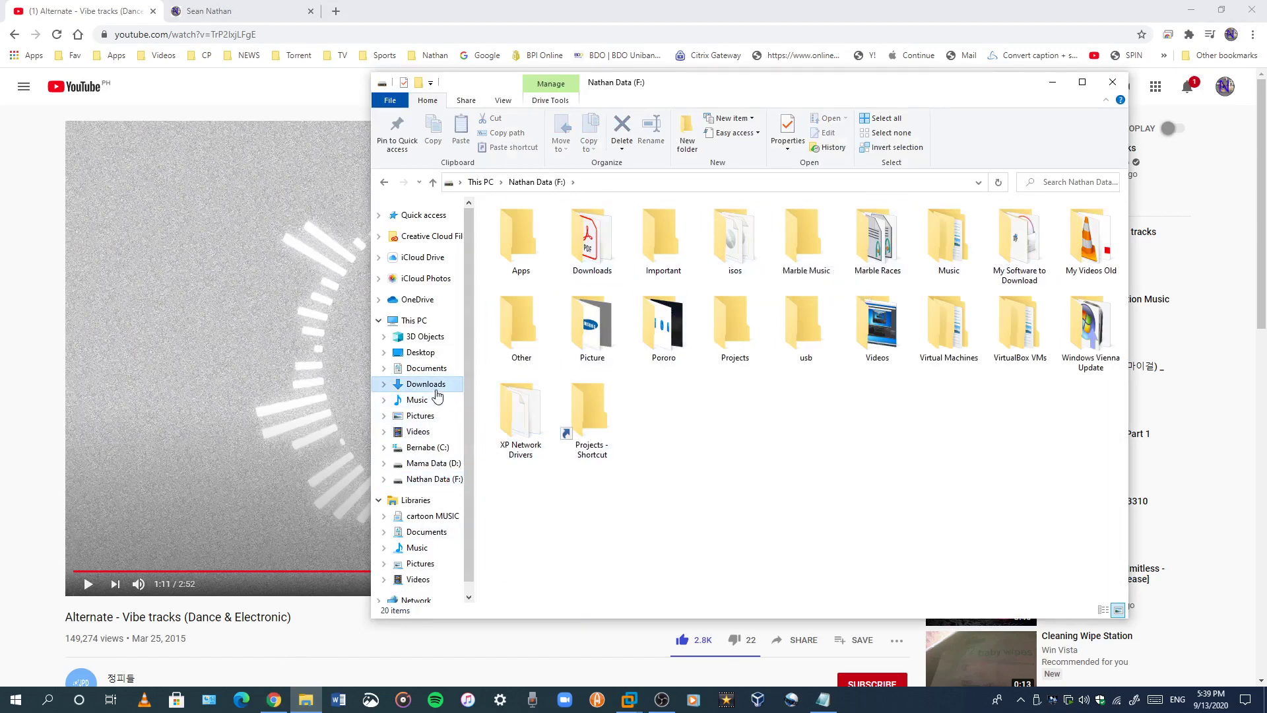
pyautogui.scroll(-3, 800, 304)
pyautogui.scroll(-12, 803, 318)
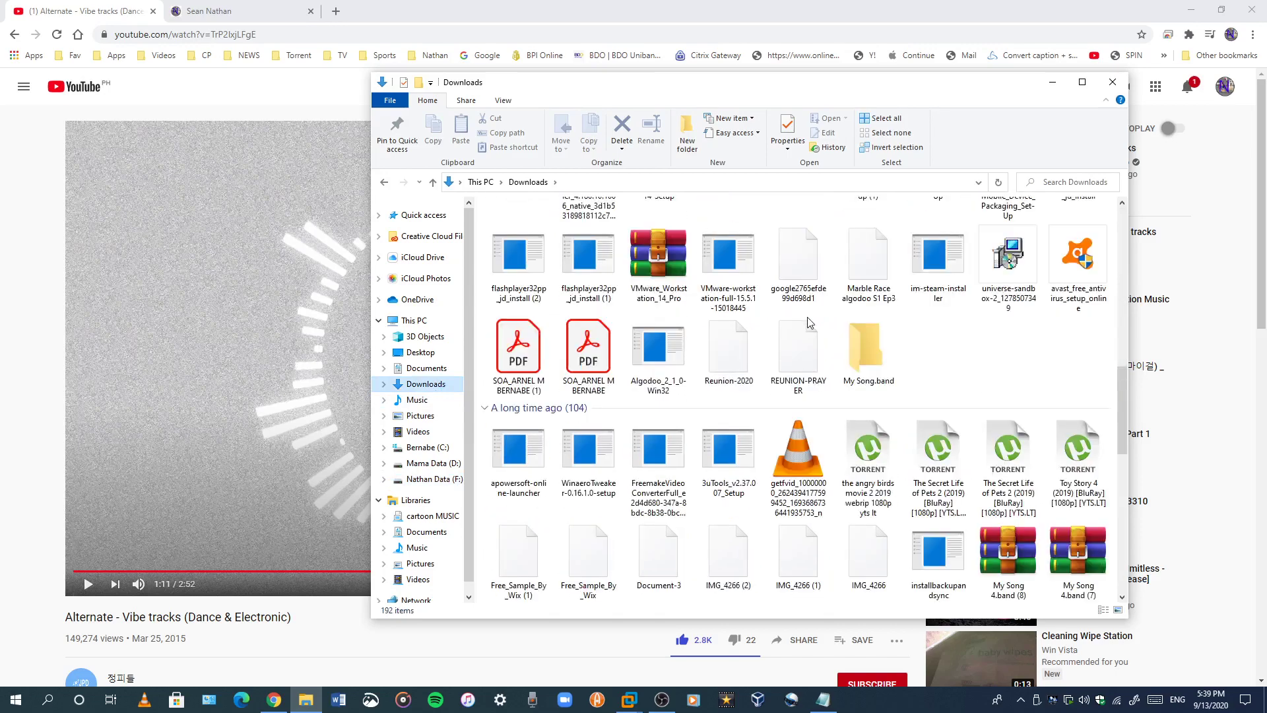
pyautogui.scroll(-2, 809, 325)
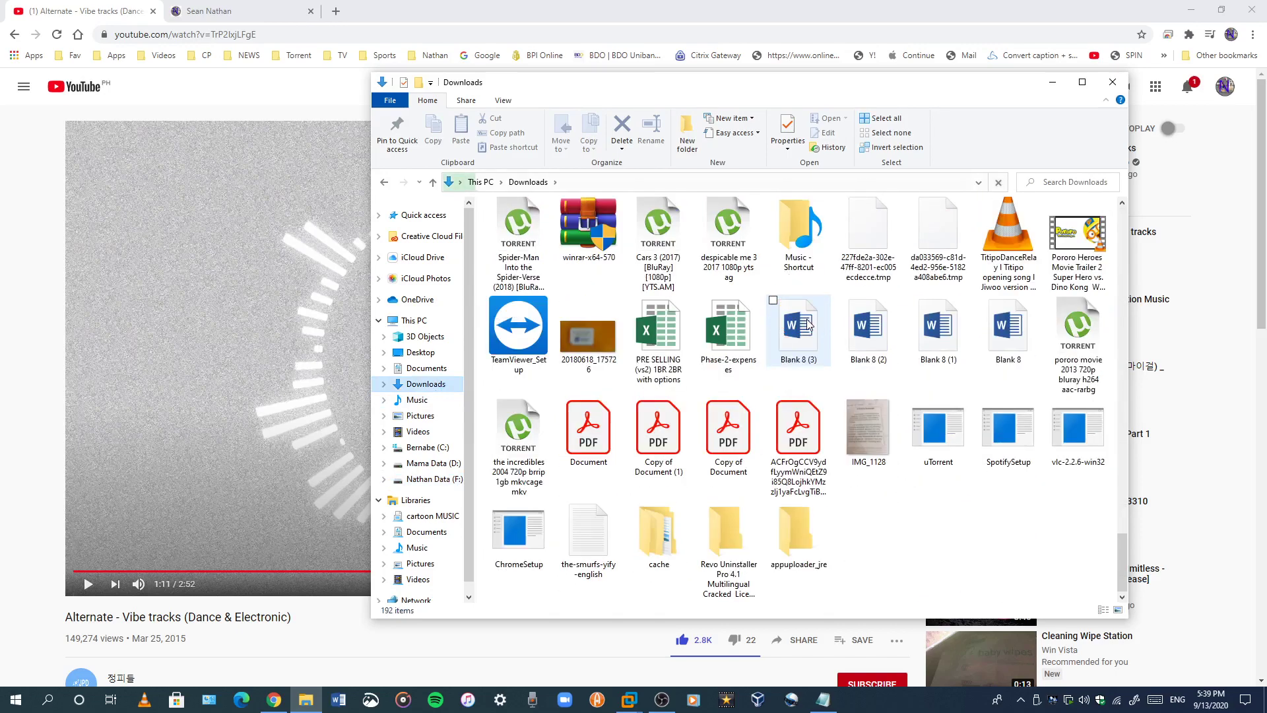
pyautogui.moveTo(1050, 439); pyautogui.dragTo(88, 388)
pyautogui.click(305, 699)
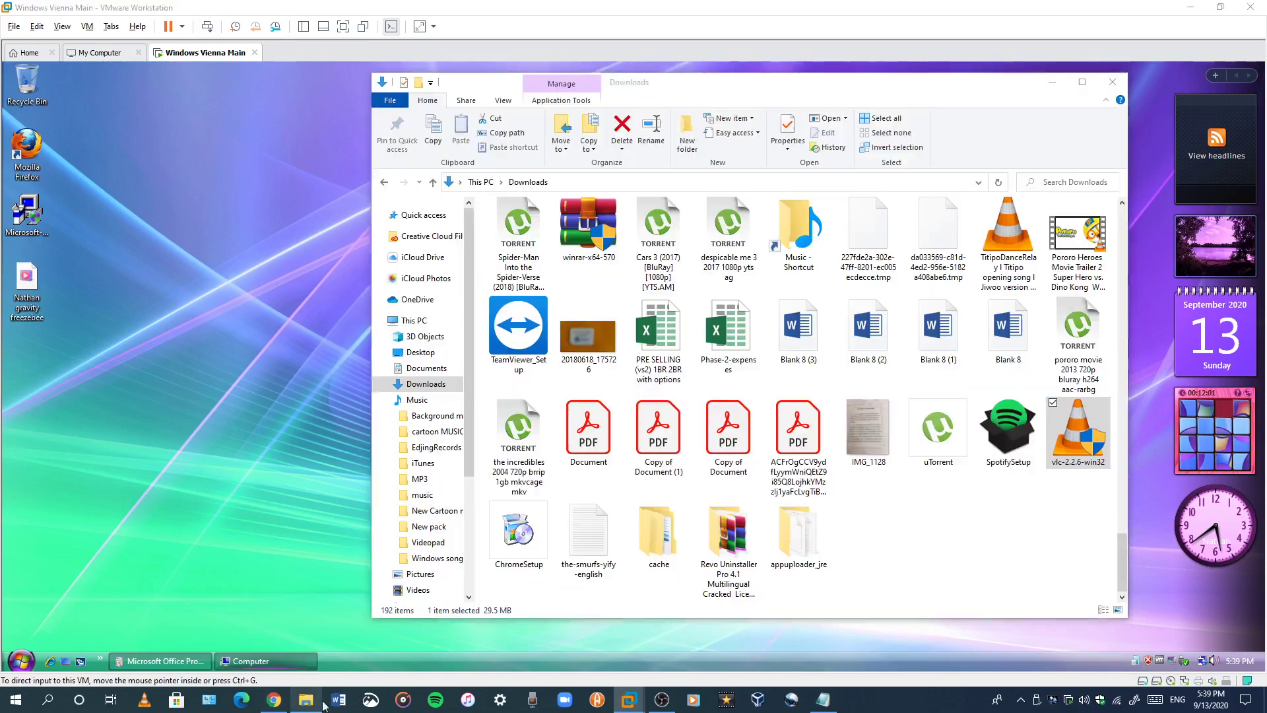
pyautogui.moveTo(1078, 432); pyautogui.dragTo(45, 364)
# Step: Play the Windows XP Installation Music video on YouTube in Chrome, and return to the Windows Vienna virtual machine's desktop
pyautogui.click(277, 699)
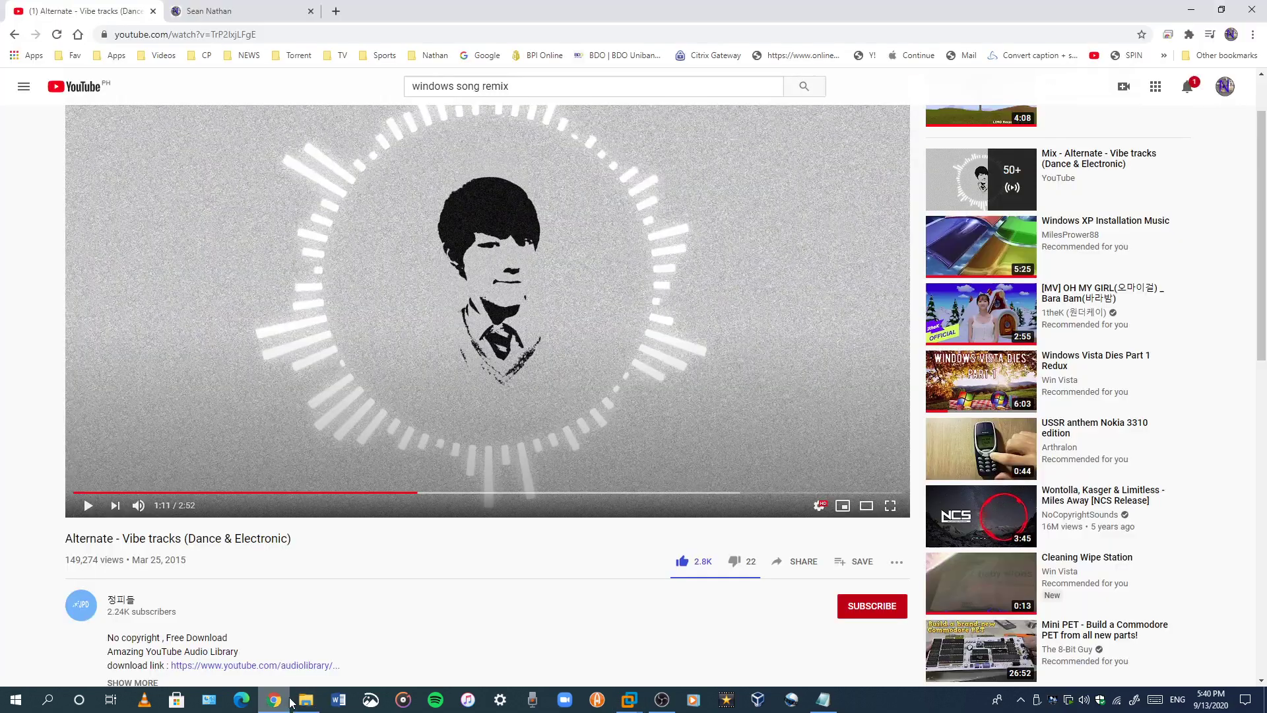
pyautogui.click(409, 410)
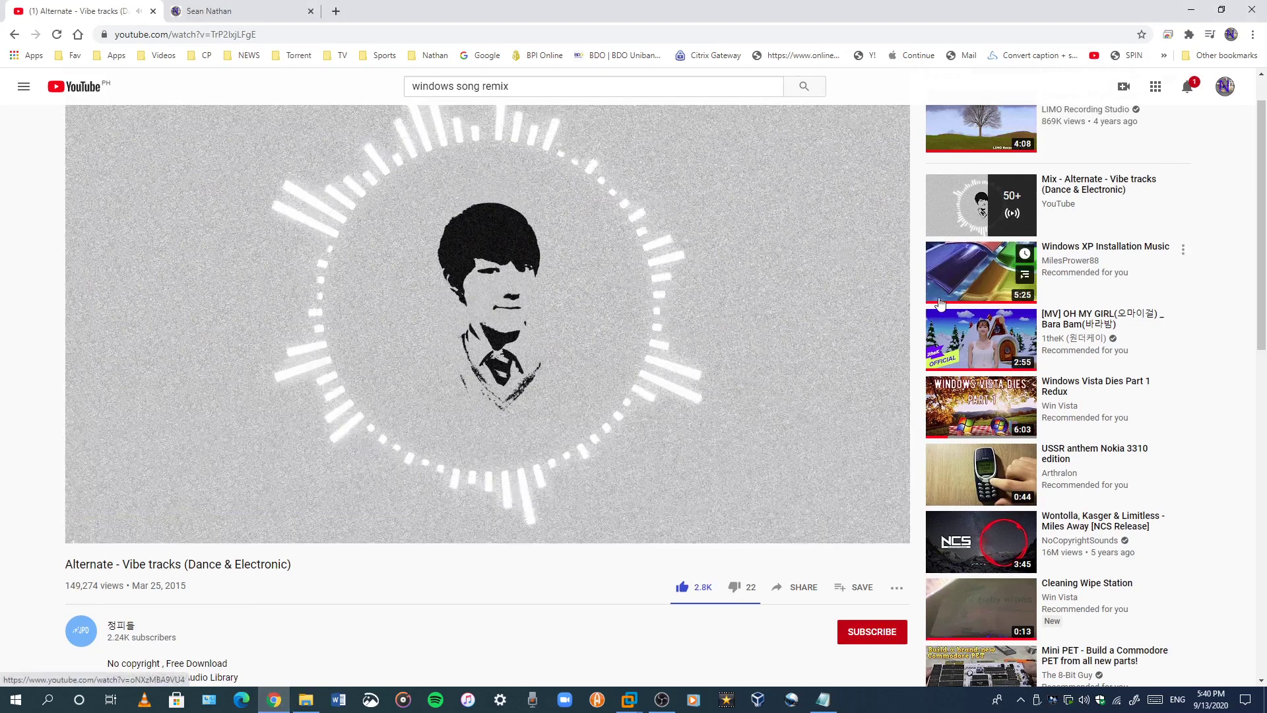
pyautogui.click(941, 303)
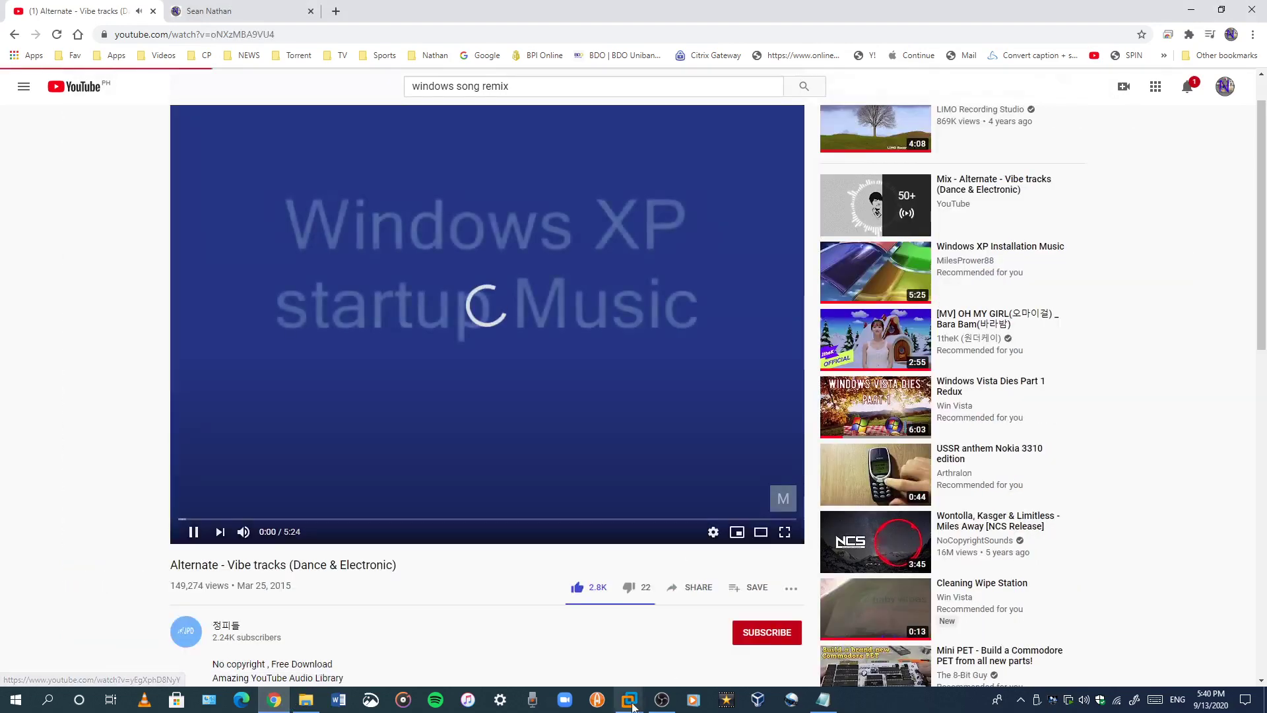
pyautogui.moveTo(629, 700)
pyautogui.click(752, 574)
pyautogui.click(249, 314)
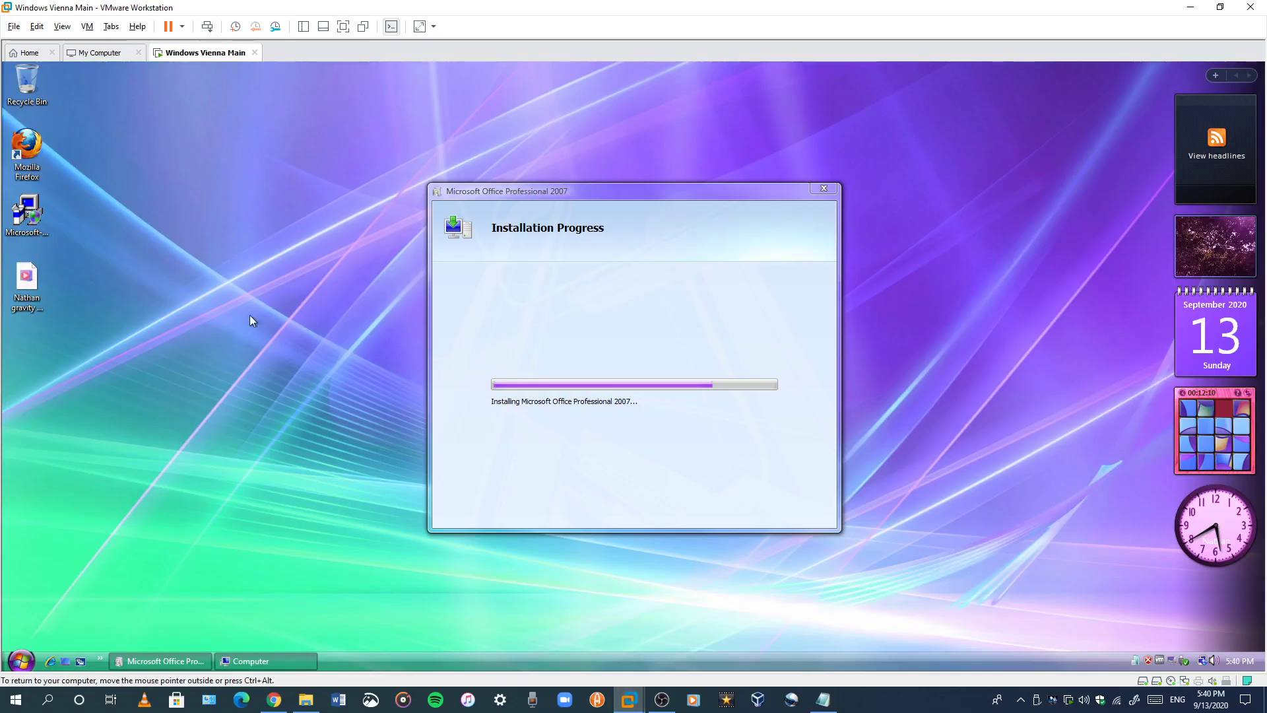
pyautogui.click(48, 316)
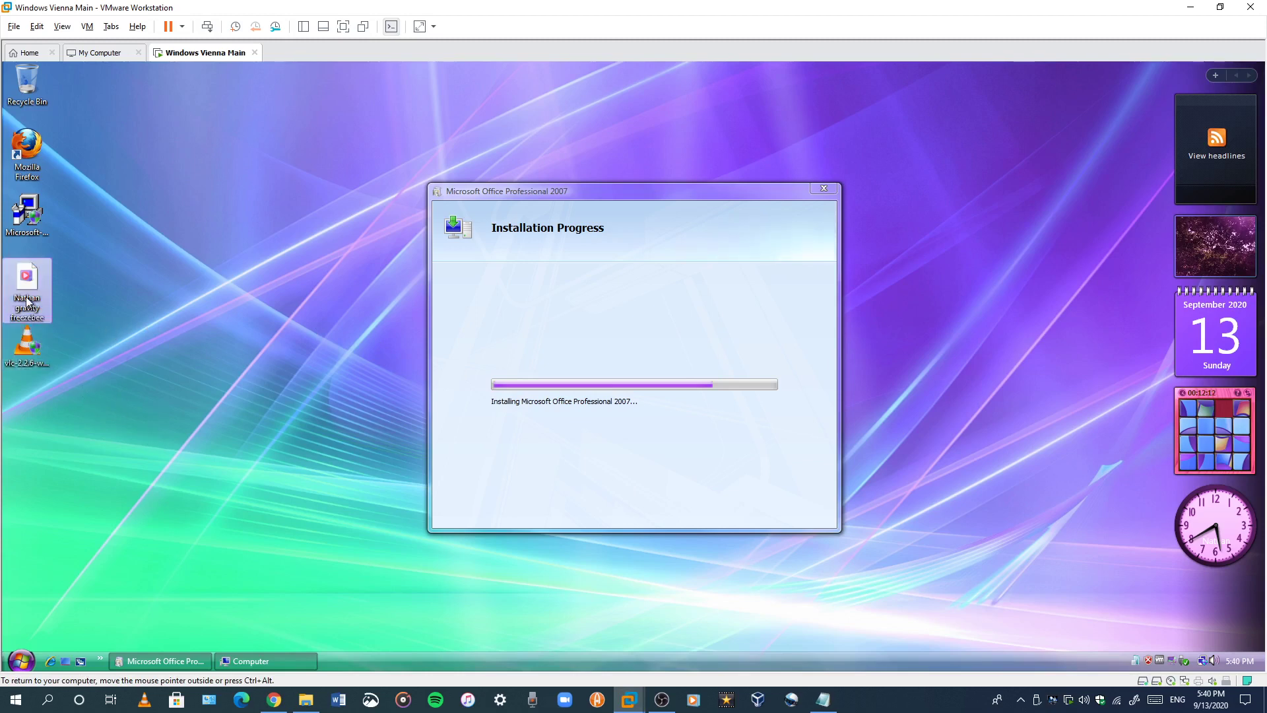
# Step: Install VLC media player from the vlc-2.2.6-win32 installer in English, with the default components and destination folder, and run it on finishing
pyautogui.doubleClick(37, 362)
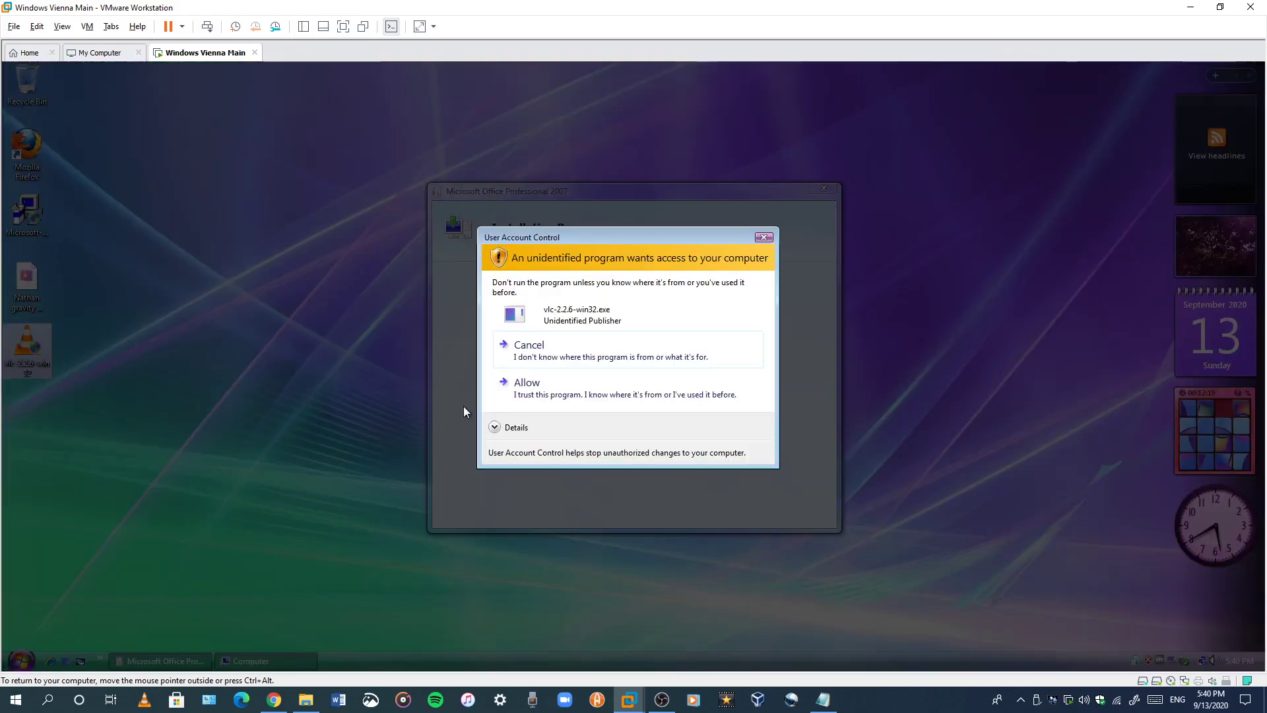
pyautogui.click(527, 386)
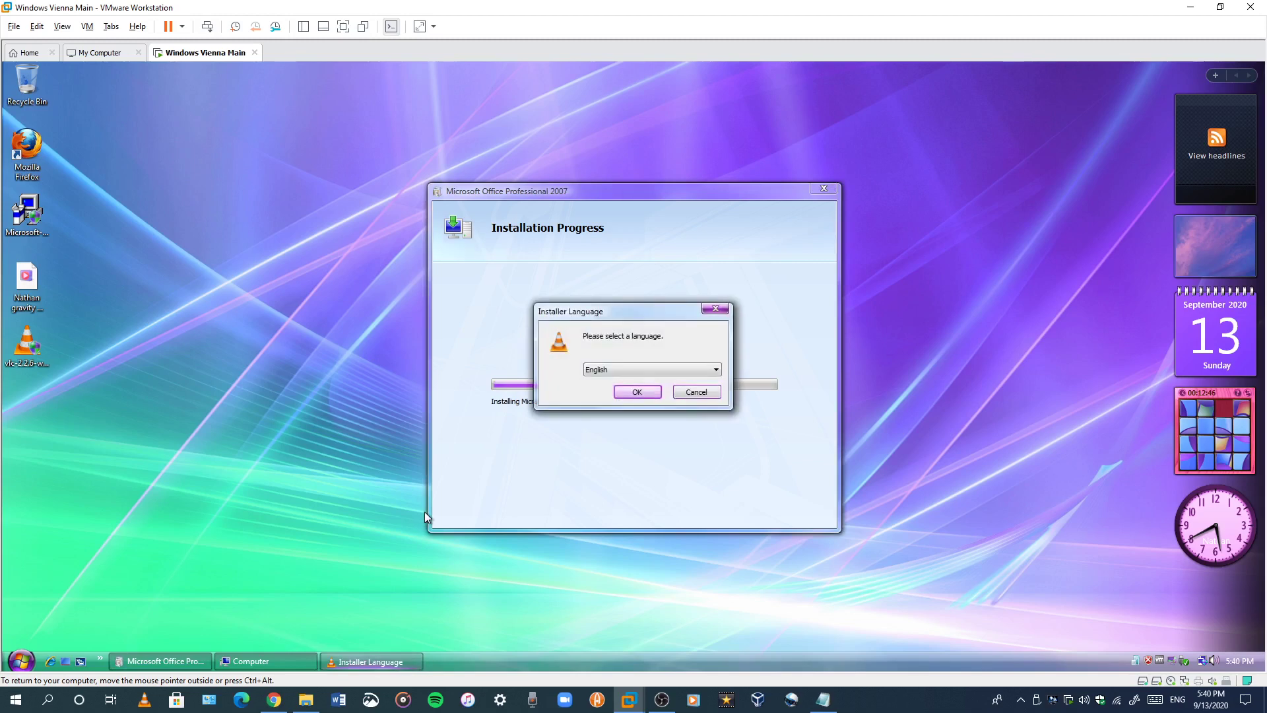
pyautogui.press('Return')
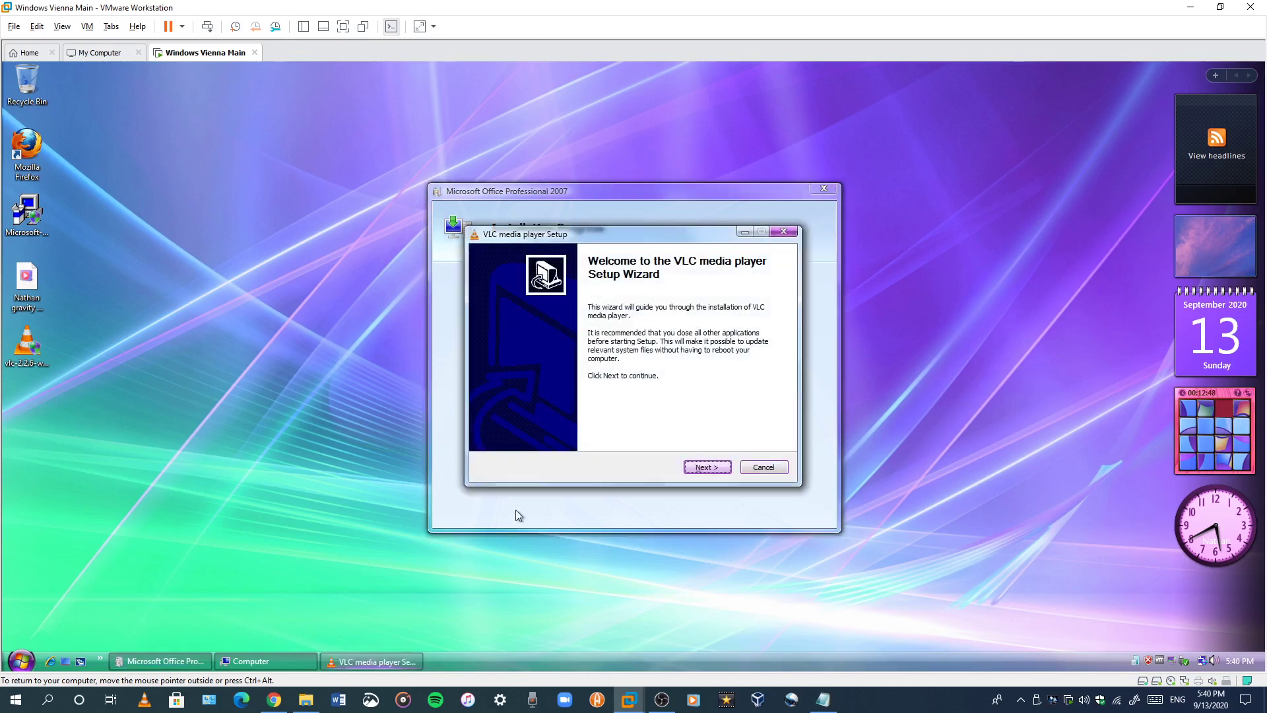
pyautogui.click(693, 469)
pyautogui.click(694, 470)
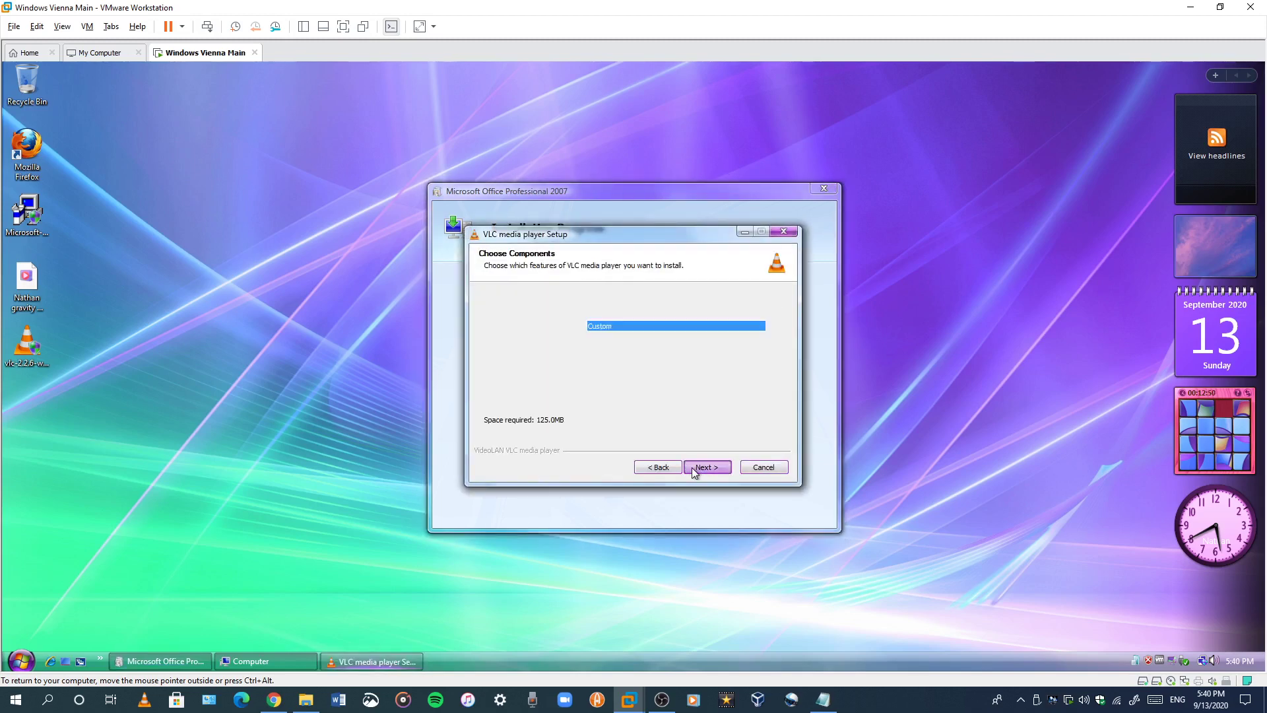
pyautogui.click(693, 470)
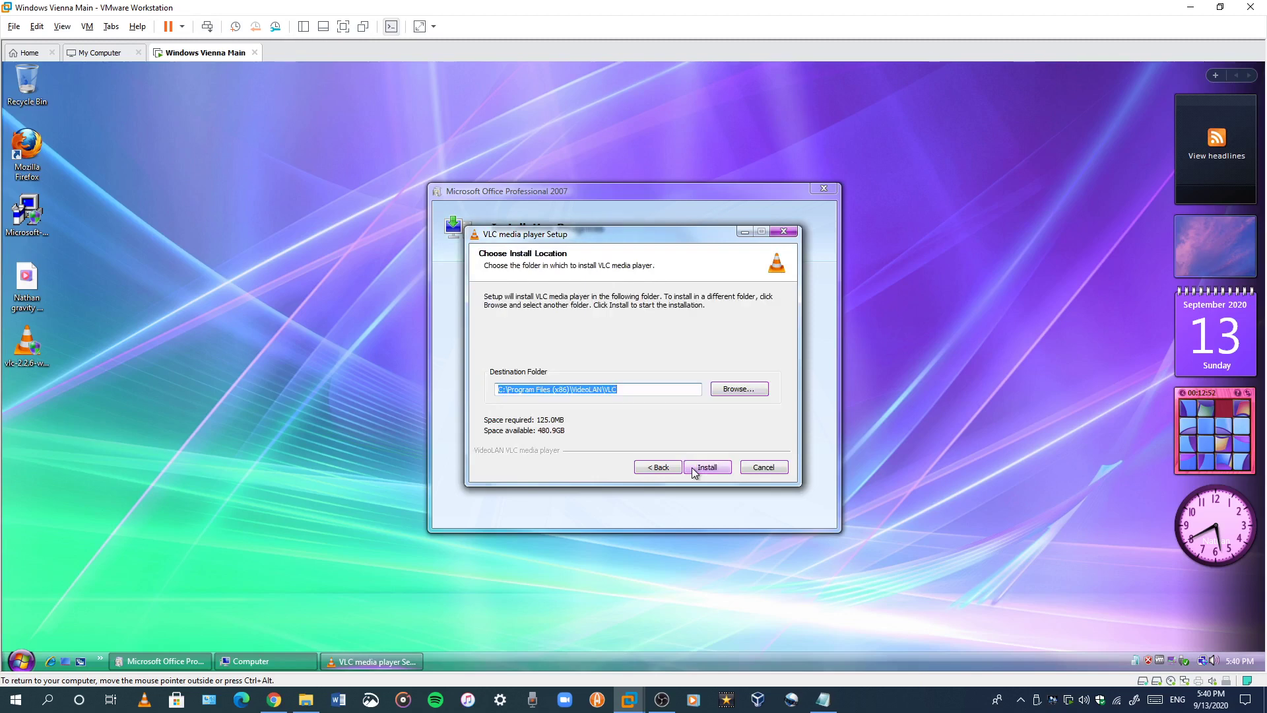
pyautogui.click(693, 468)
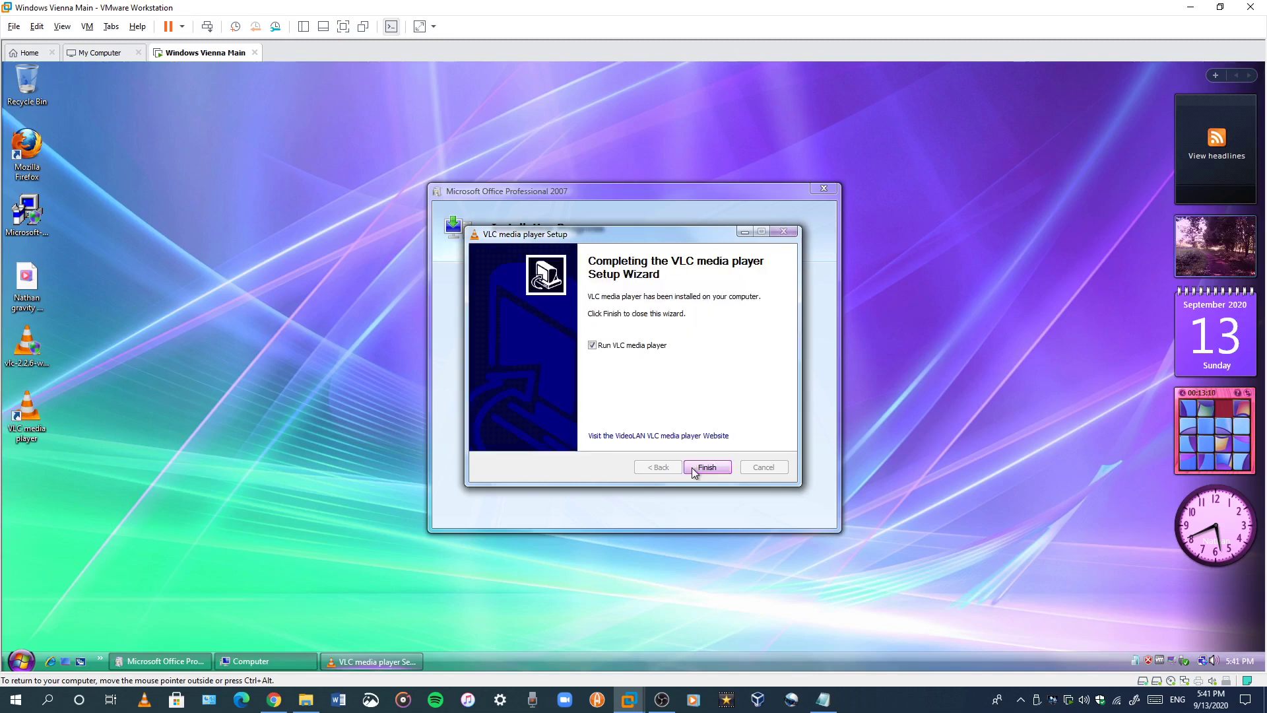
pyautogui.click(704, 468)
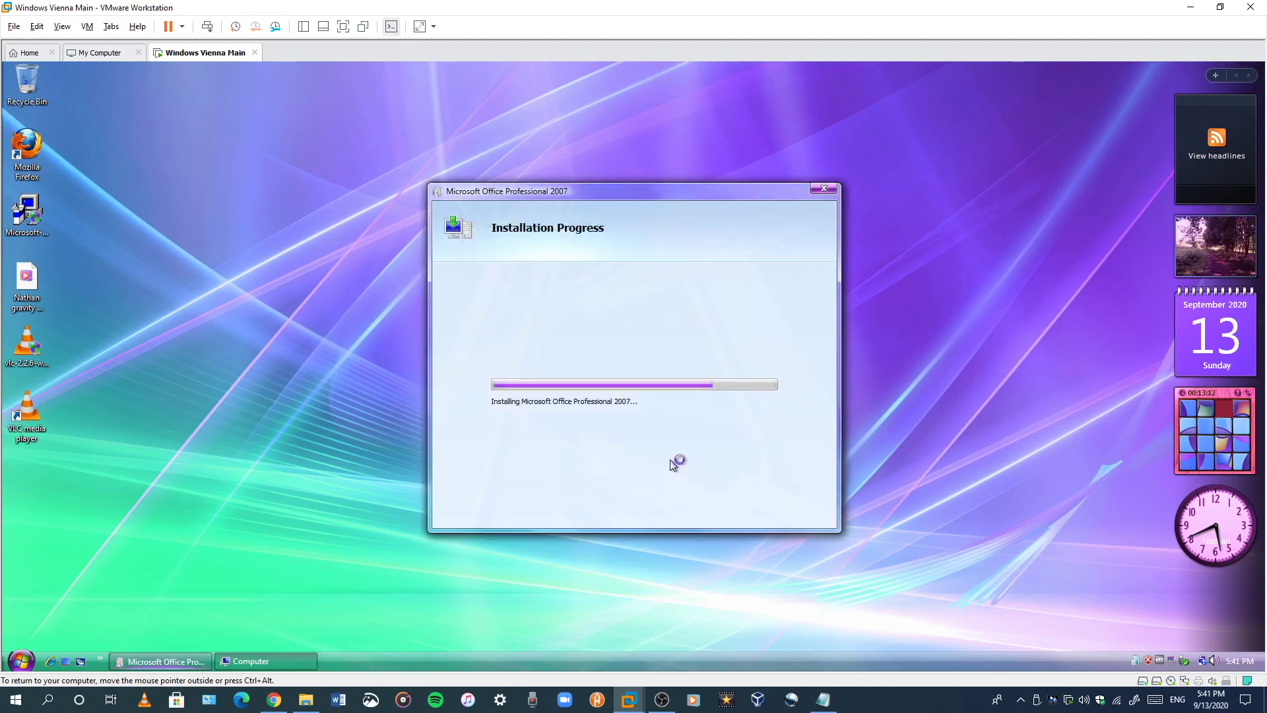
# Step: Permanently delete the vlc-2.2.6-win32 installer from the virtual machine's desktop and move the VLC media player shortcut into its place
pyautogui.rightClick(37, 96)
pyautogui.click(83, 132)
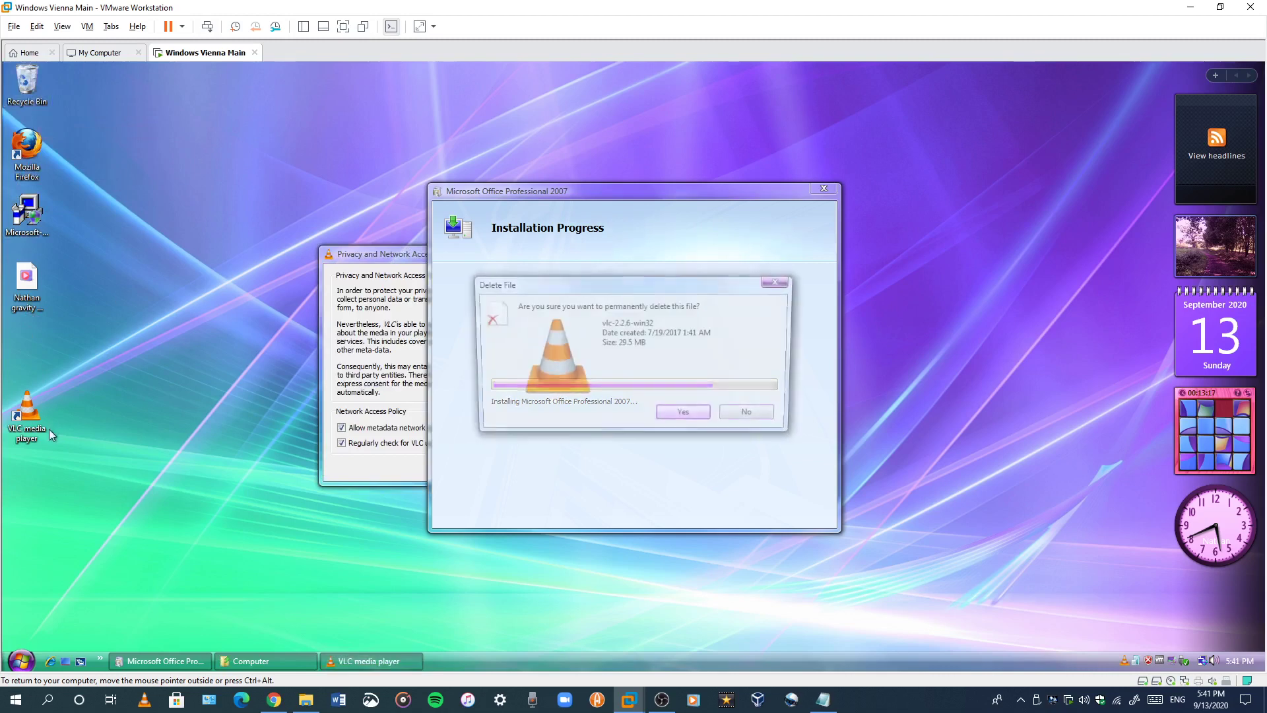
pyautogui.click(685, 416)
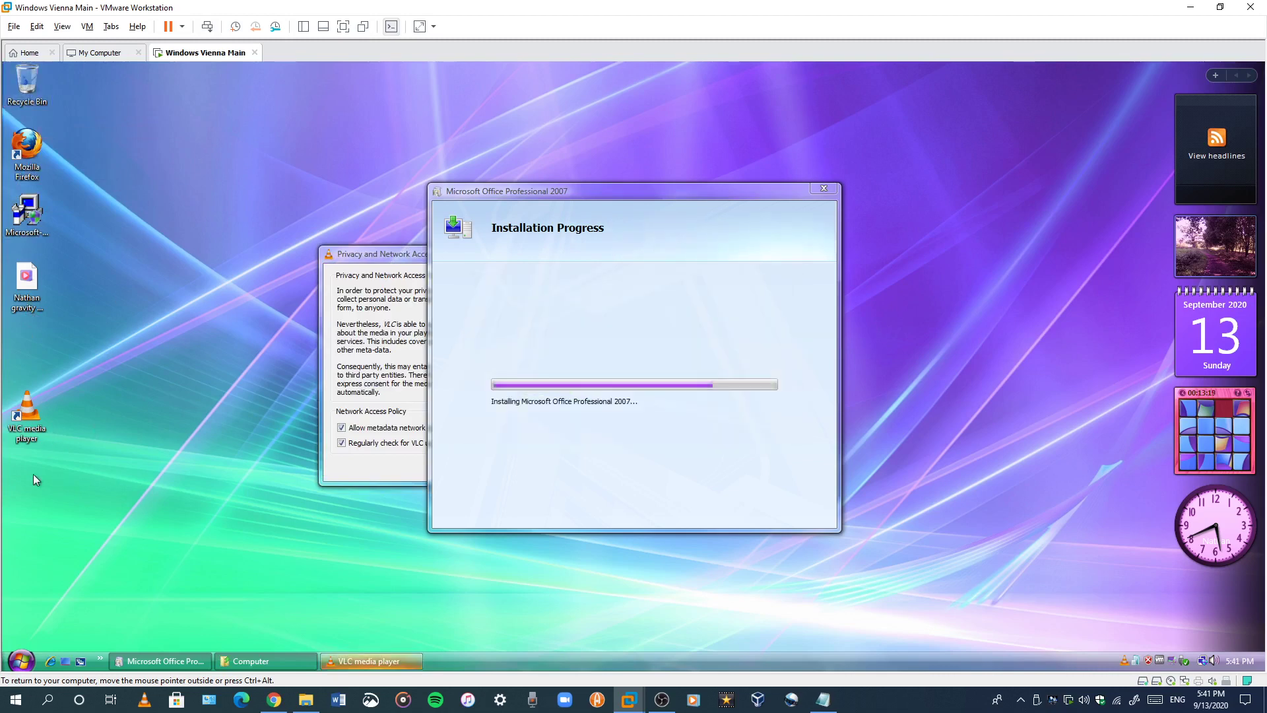
pyautogui.moveTo(43, 344); pyautogui.dragTo(32, 333)
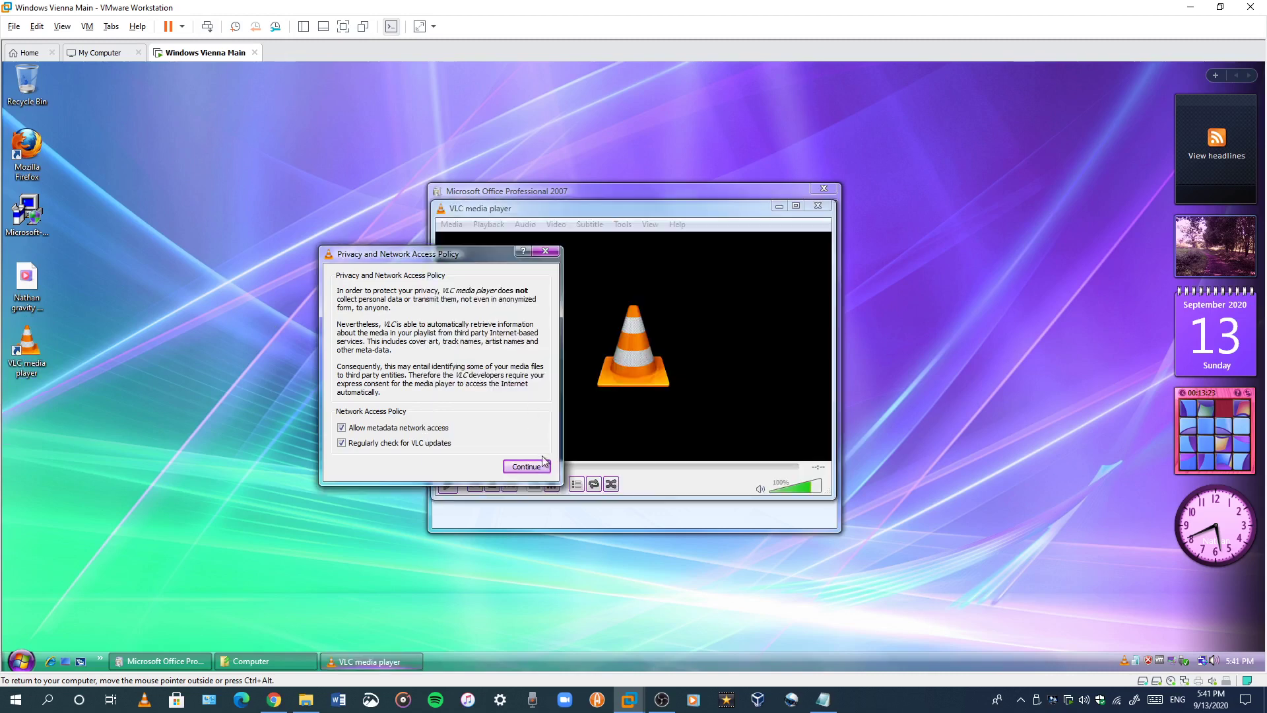
# Step: Accept VLC's Privacy and Network Access Policy with its default options and close the player
pyautogui.click(526, 466)
pyautogui.click(815, 206)
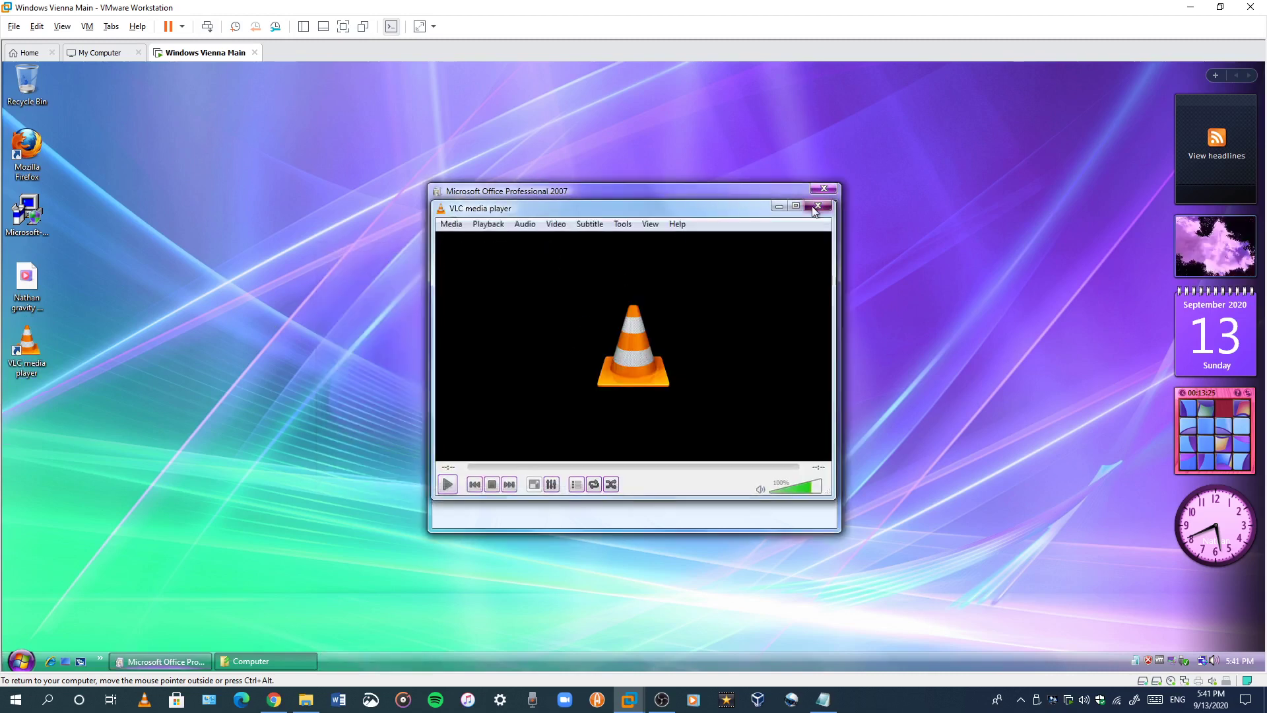
# Step: Pause the Windows XP Installation Music video on YouTube in Chrome and return to the Windows Vienna virtual machine
pyautogui.click(273, 699)
pyautogui.click(380, 417)
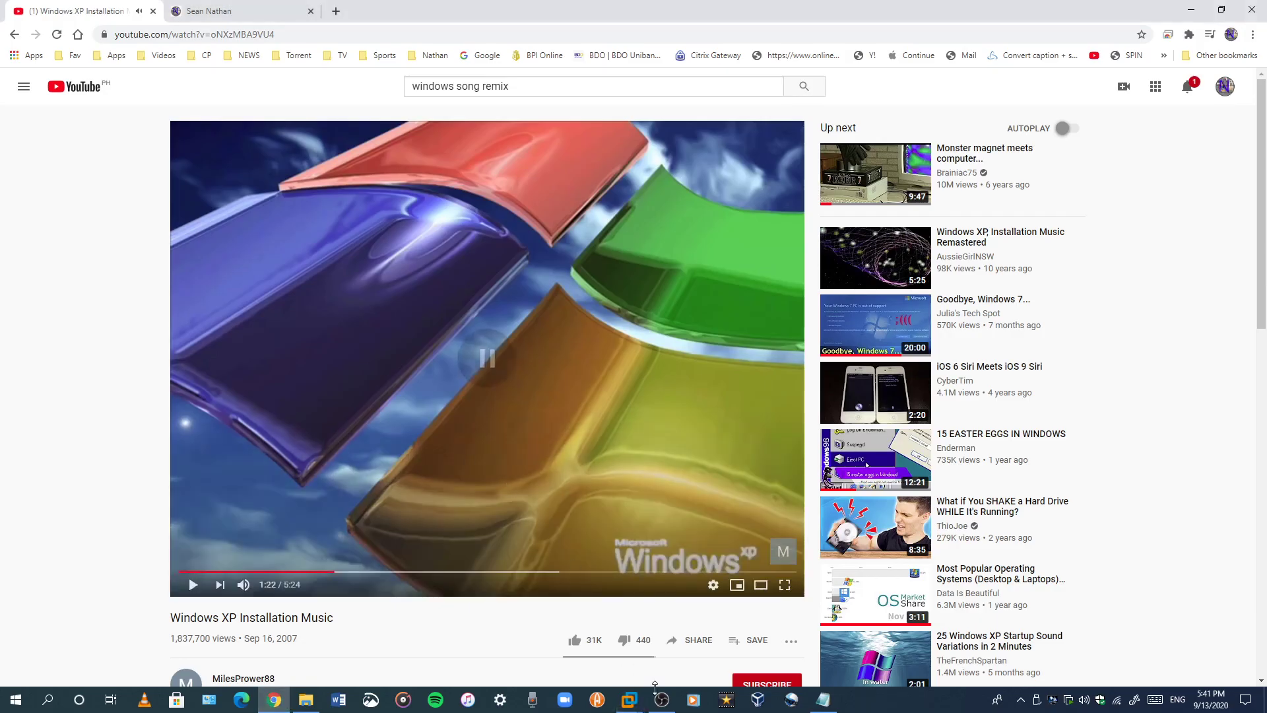
pyautogui.click(769, 607)
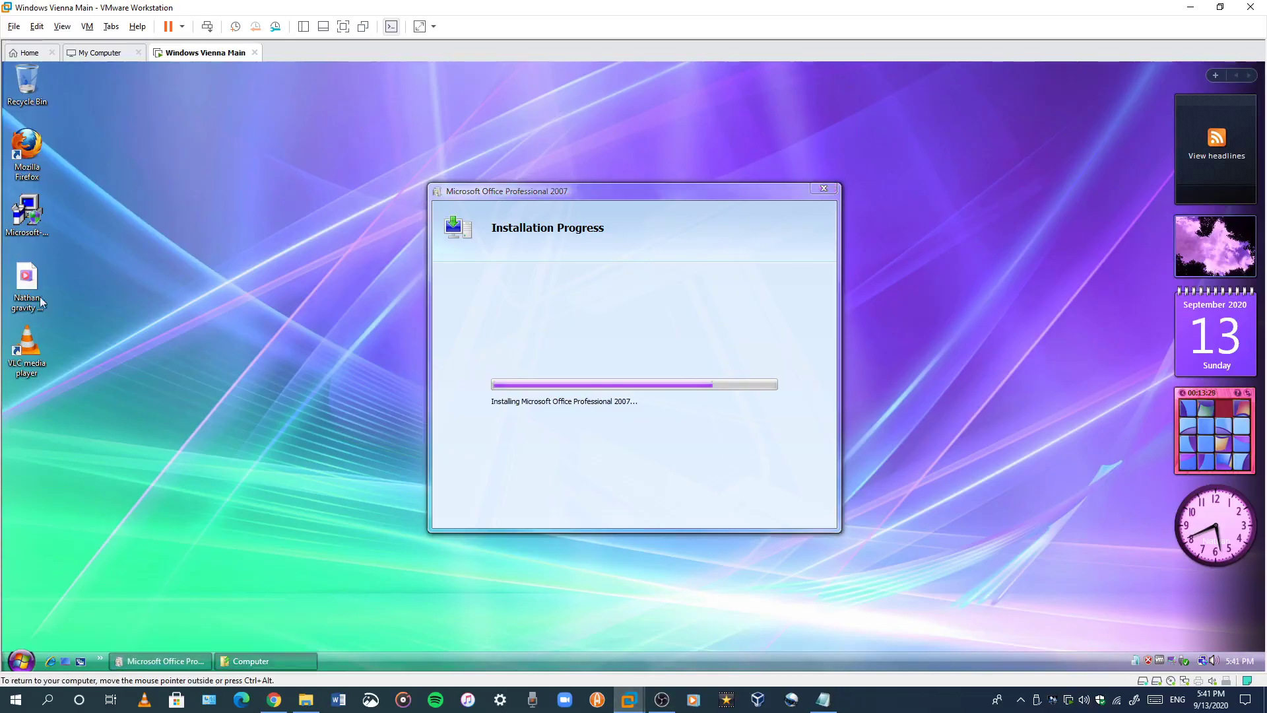
# Step: Play the desktop's MP4 video in VLC media player, maximize the player window, and skip forward in the video
pyautogui.rightClick(33, 290)
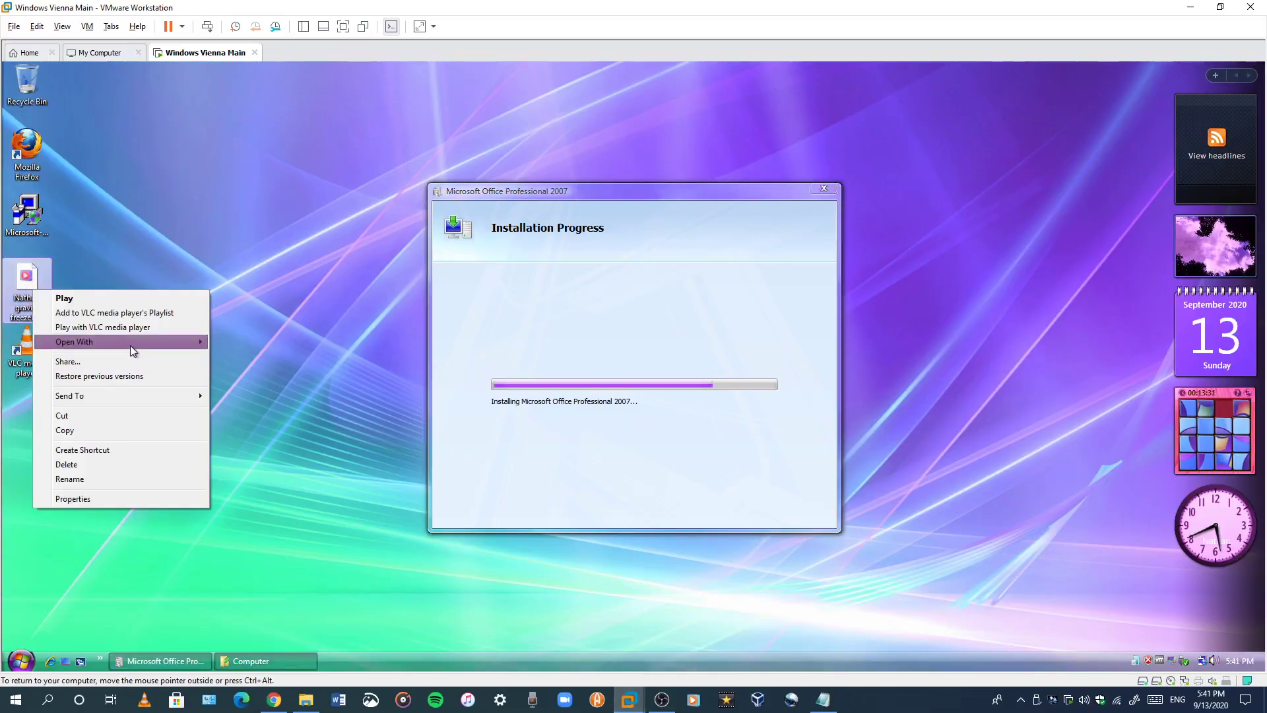
pyautogui.moveTo(130, 346)
pyautogui.click(225, 344)
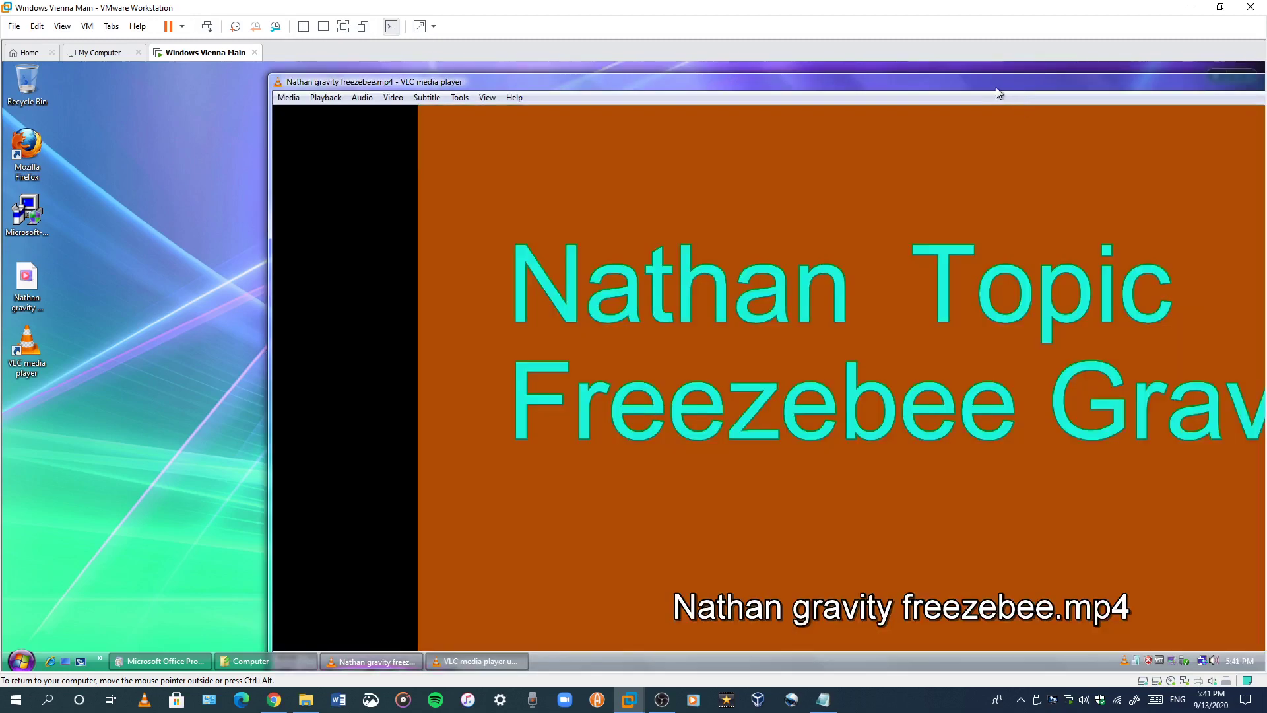
pyautogui.moveTo(995, 87); pyautogui.dragTo(700, 98)
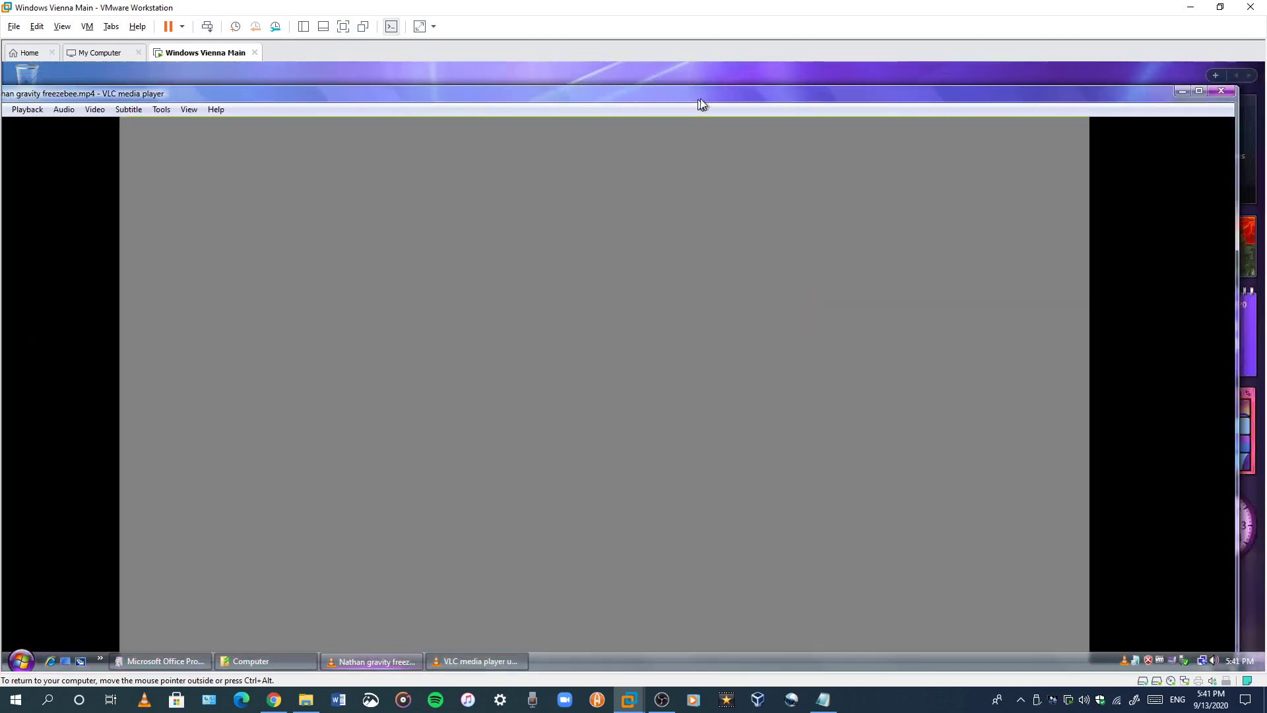
pyautogui.click(1196, 92)
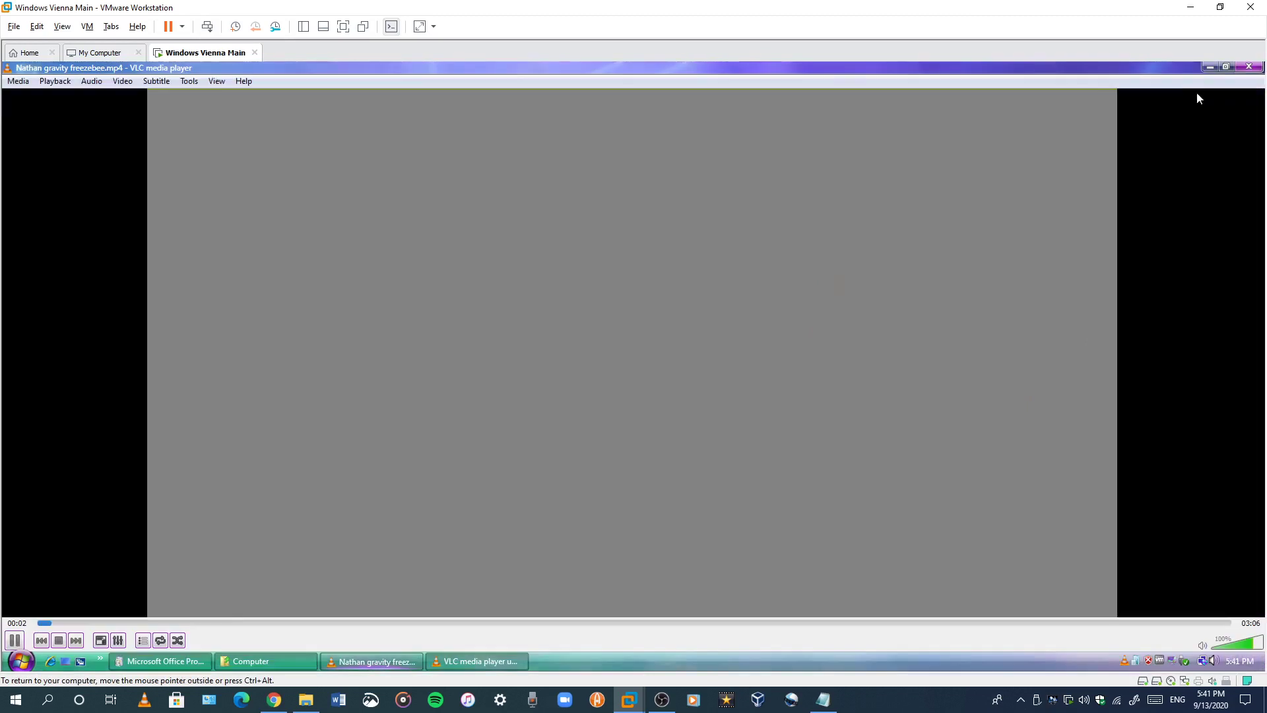
pyautogui.click(44, 623)
pyautogui.moveTo(45, 625); pyautogui.dragTo(114, 624)
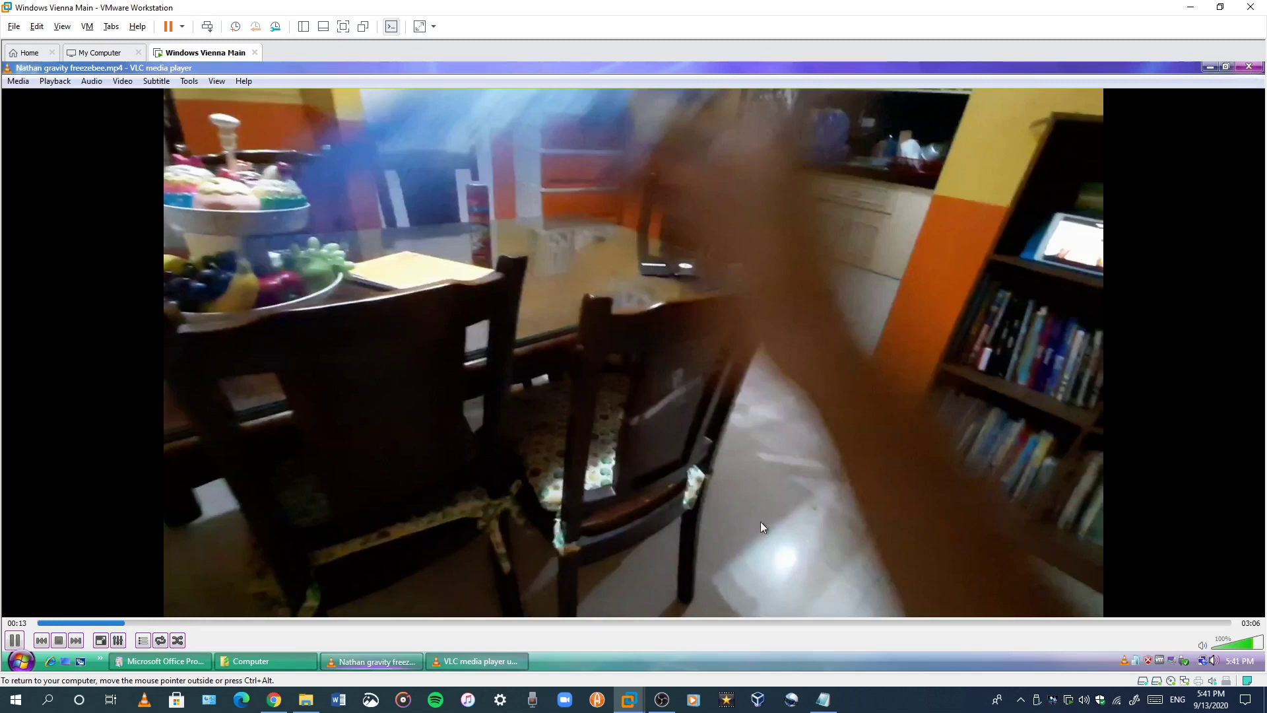
# Step: Write "its too slow" in the host's Notepad, clear the text, and minimize the window
pyautogui.click(822, 698)
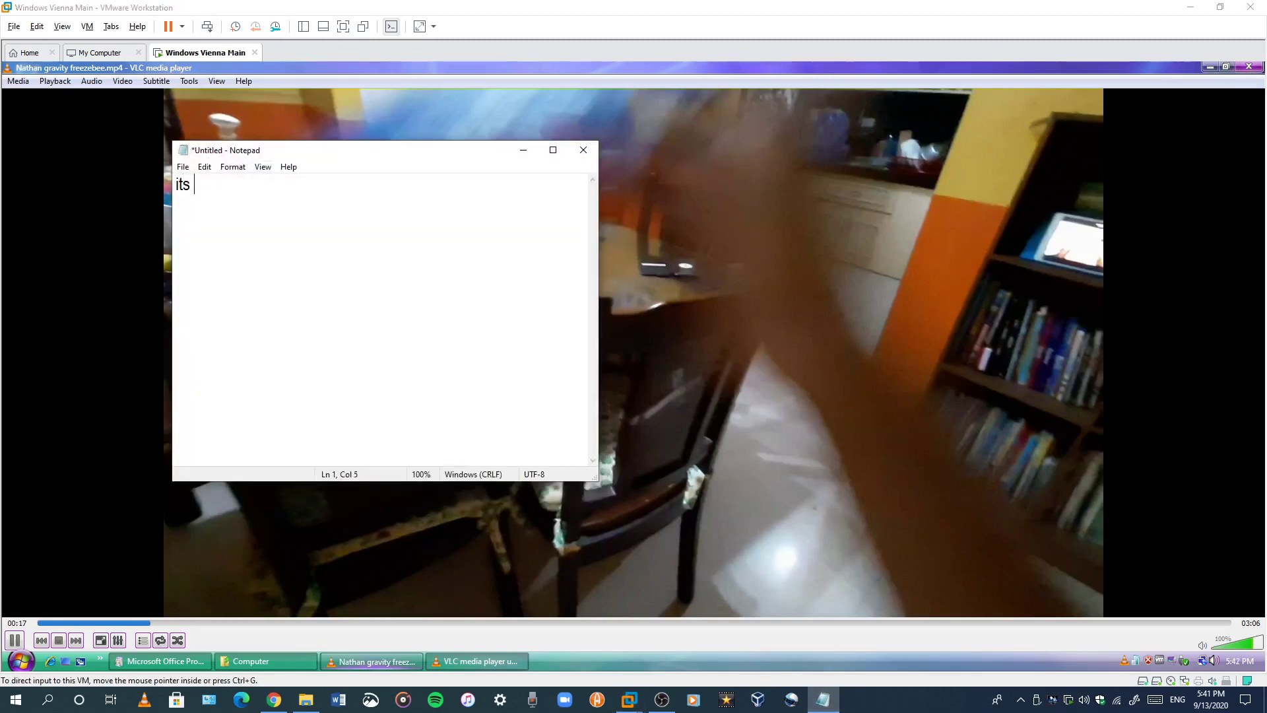
pyautogui.write('its too slow')
pyautogui.press('BackSpace')
pyautogui.press('BackSpace')
pyautogui.press('BackSpace')
pyautogui.press('BackSpace')
pyautogui.press('BackSpace')
pyautogui.press('BackSpace')
pyautogui.press('BackSpace')
pyautogui.press('BackSpace')
pyautogui.press('BackSpace')
pyautogui.press('BackSpace')
pyautogui.press('BackSpace')
pyautogui.click(523, 150)
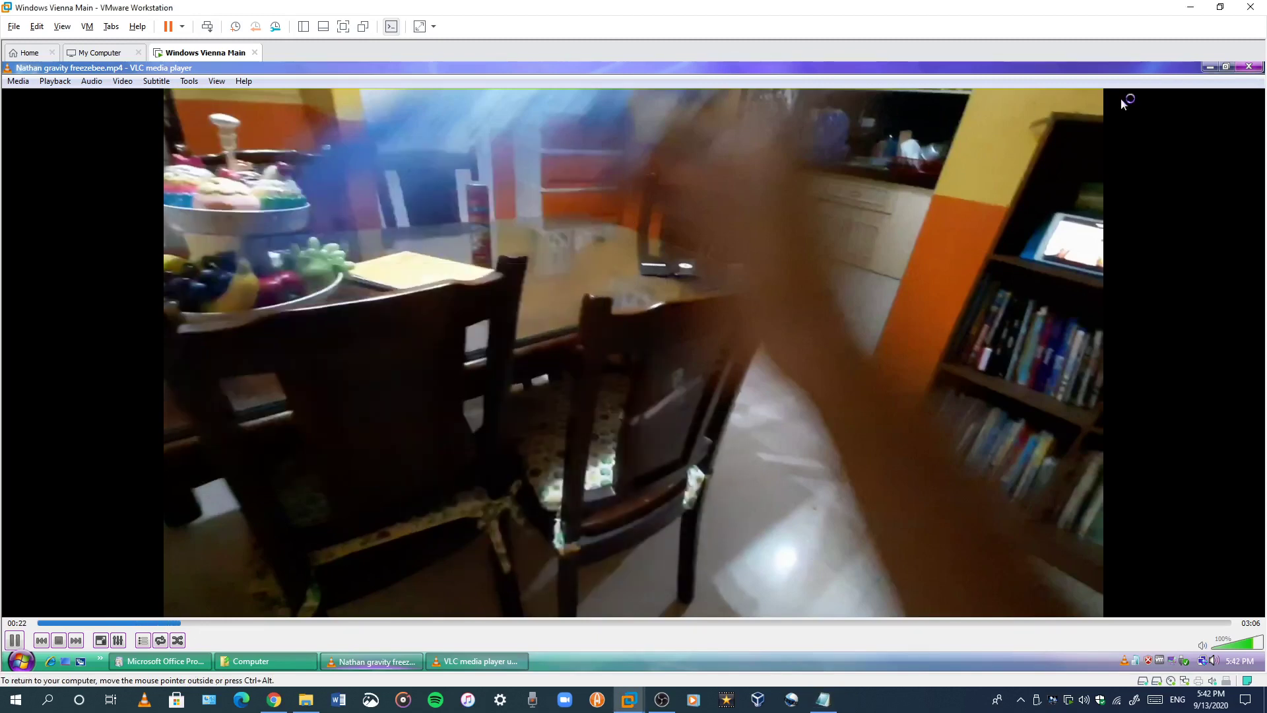
# Step: Close the VLC player showing the MP4 video and dismiss the VLC media player updates dialog
pyautogui.click(1249, 67)
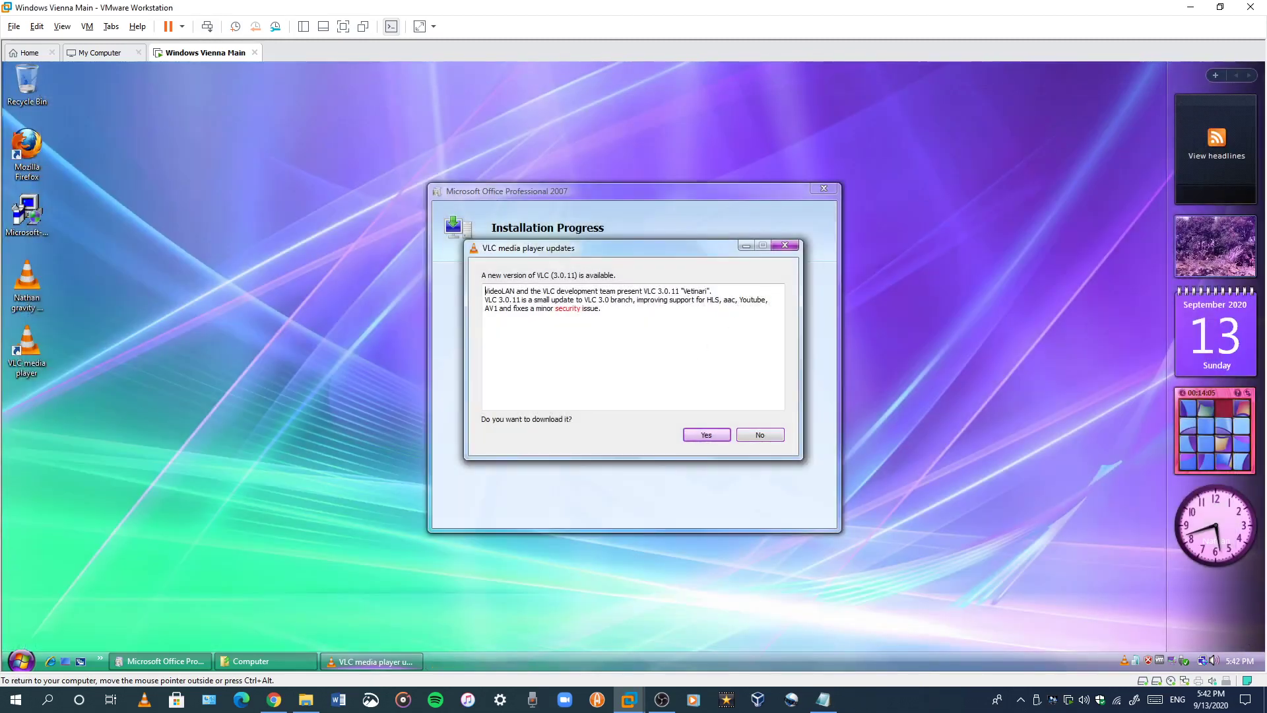
pyautogui.click(784, 246)
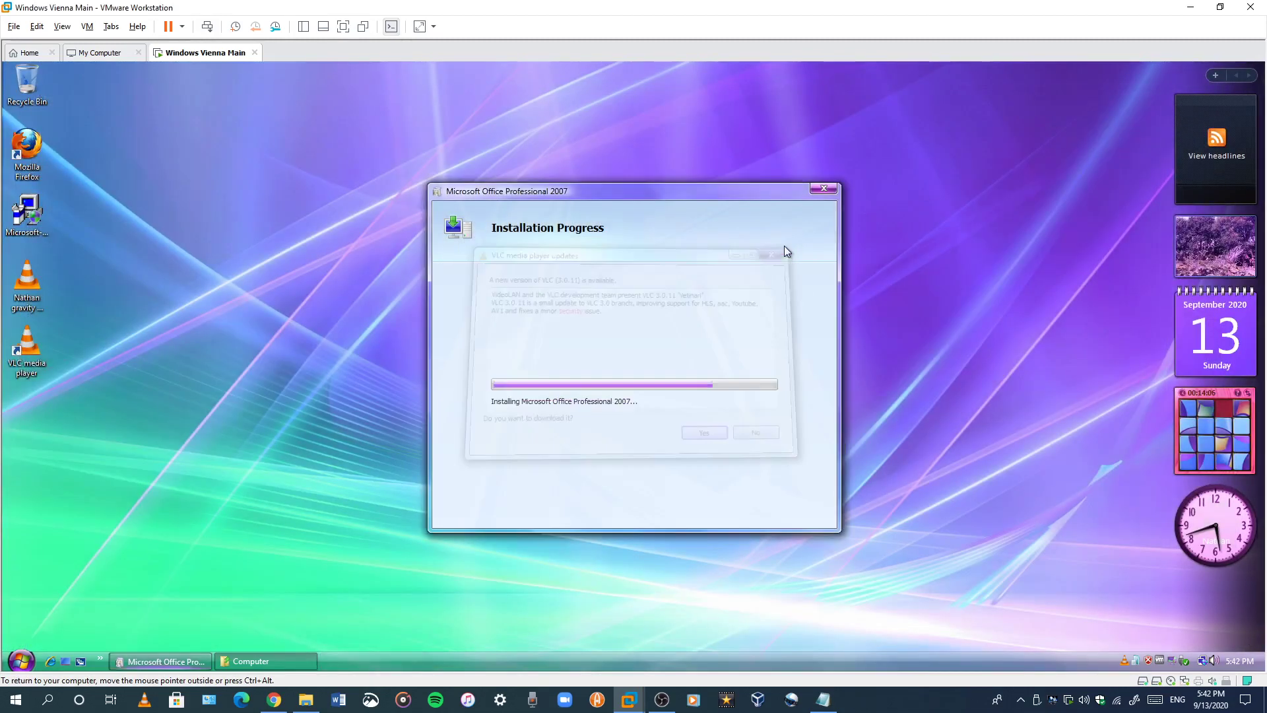
# Step: Switch to the Windows XP Installation Music video on YouTube in Chrome and return to the Windows Vienna virtual machine
pyautogui.click(273, 699)
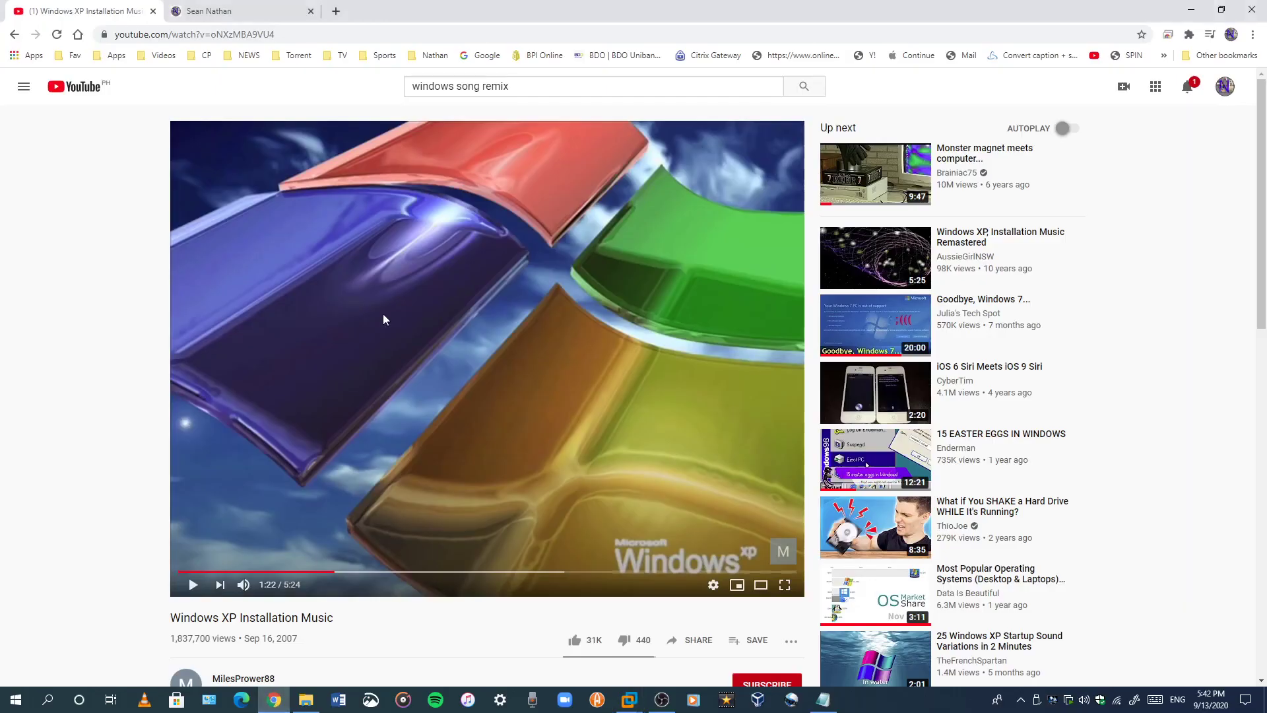
pyautogui.moveTo(645, 694)
pyautogui.click(733, 603)
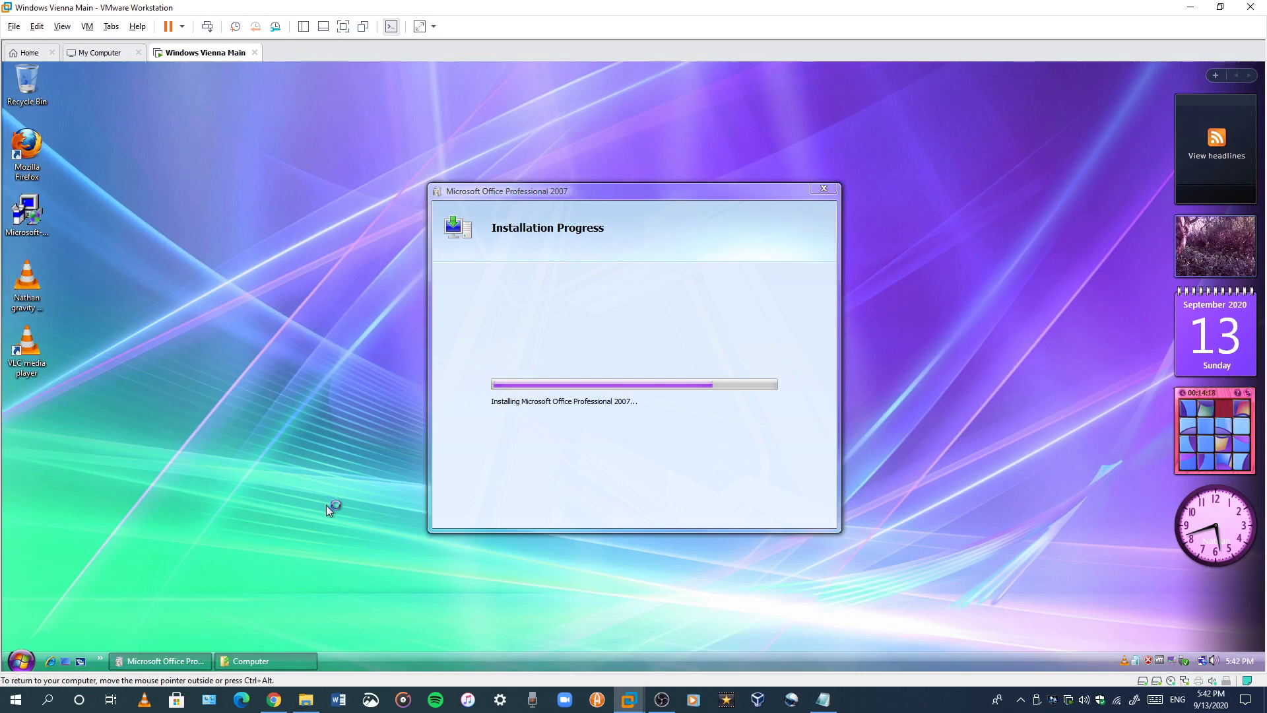
# Step: Try to move the desktop's MP4 video to the Recycle Bin, retrying the deletion before dismissing the File In Use dialog
pyautogui.press('Delete')
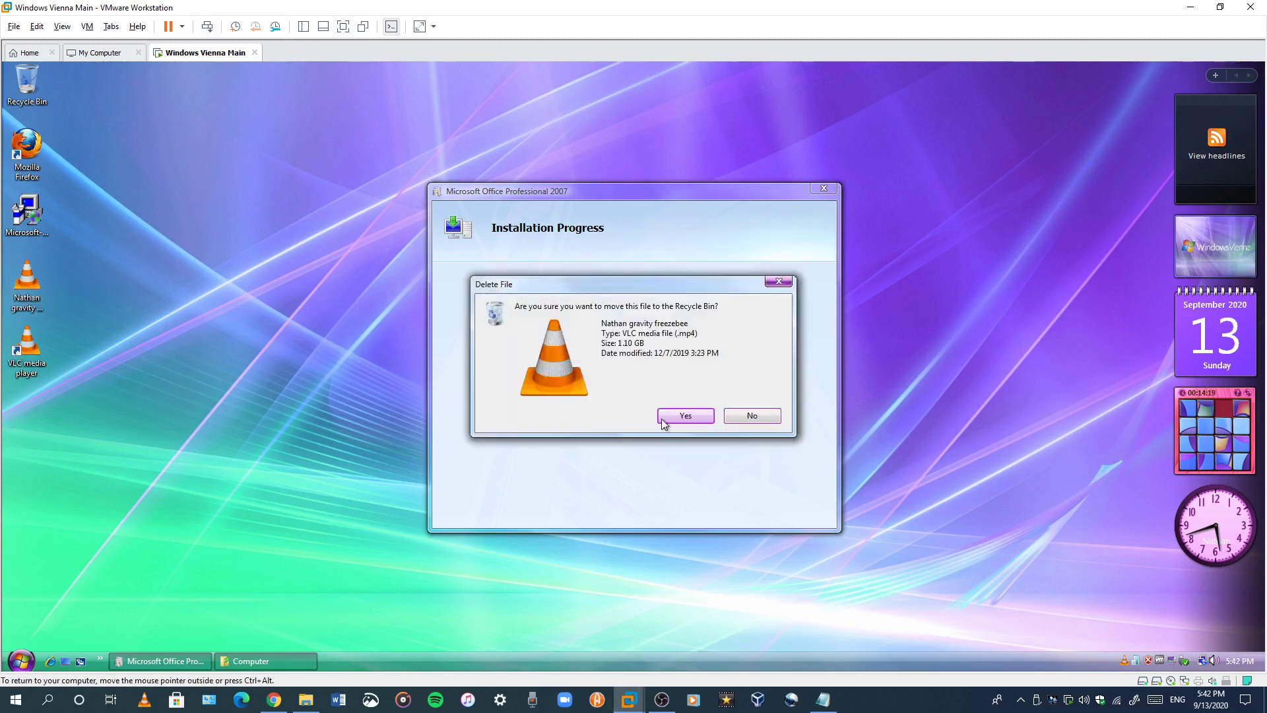
pyautogui.click(661, 418)
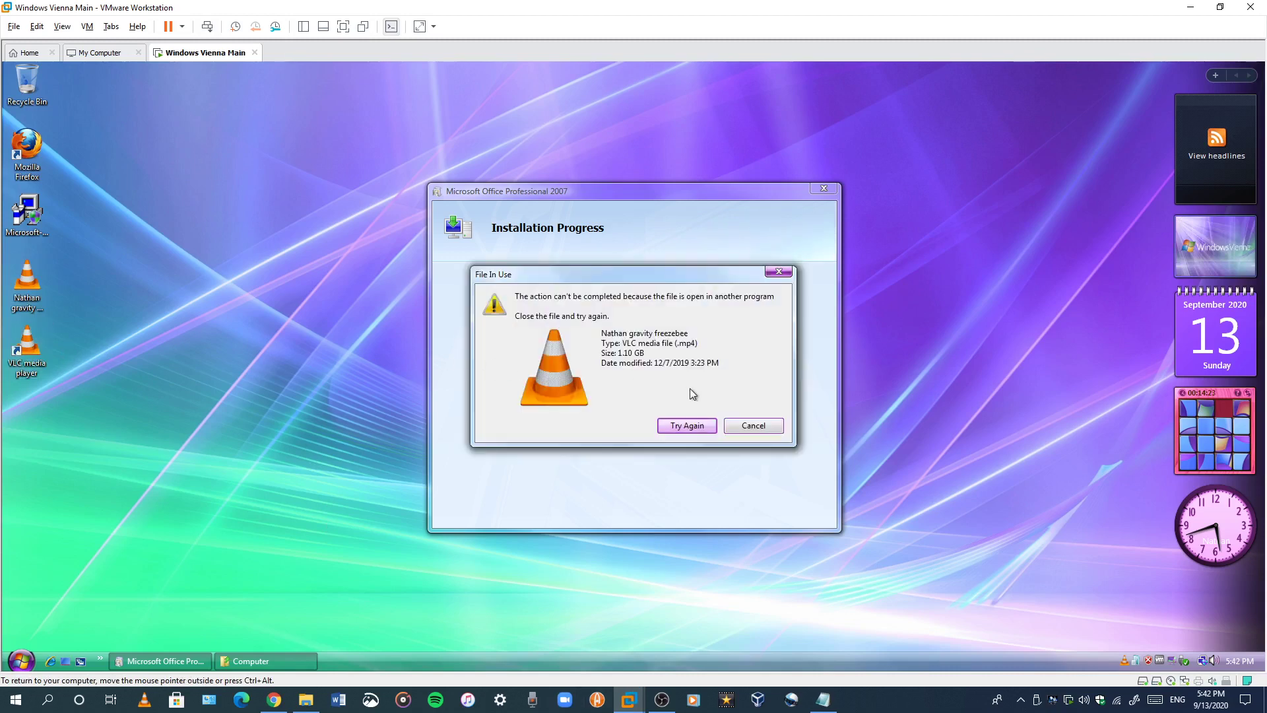
pyautogui.click(678, 426)
pyautogui.click(678, 427)
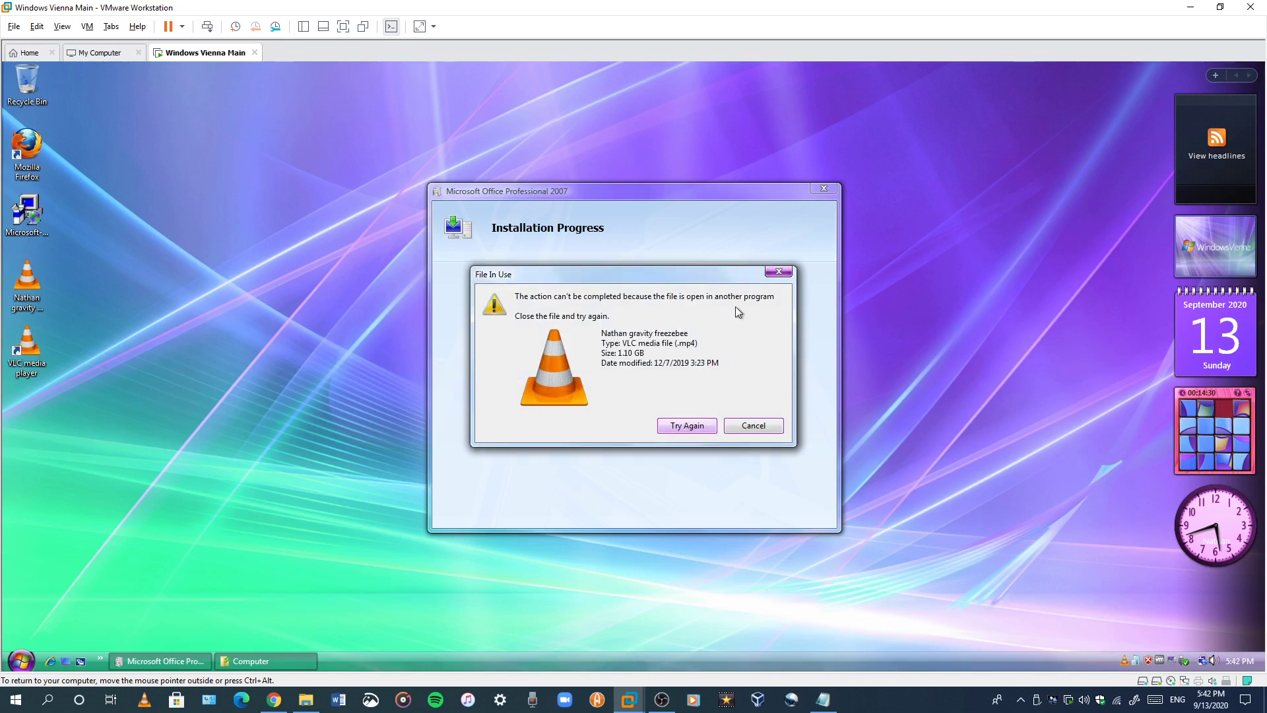
pyautogui.click(780, 272)
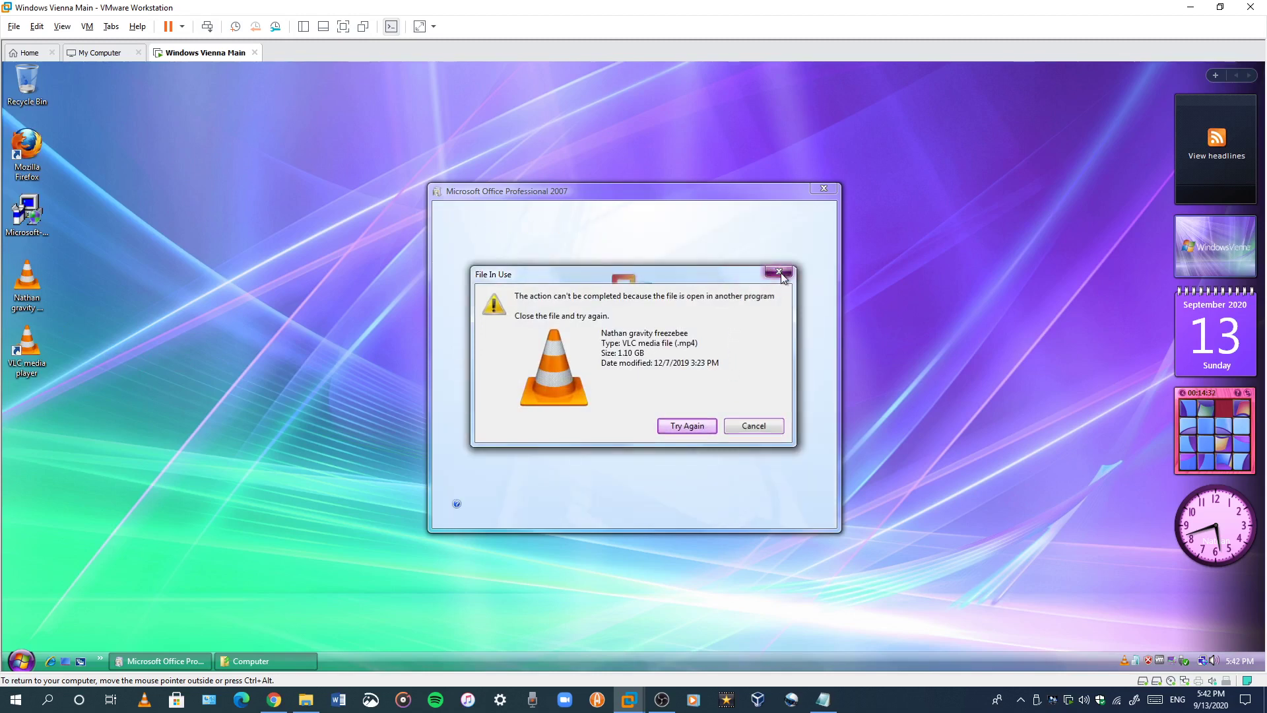
# Step: Close the finished Microsoft Office Professional 2007 setup and launch Microsoft Office Word 2007
pyautogui.click(653, 417)
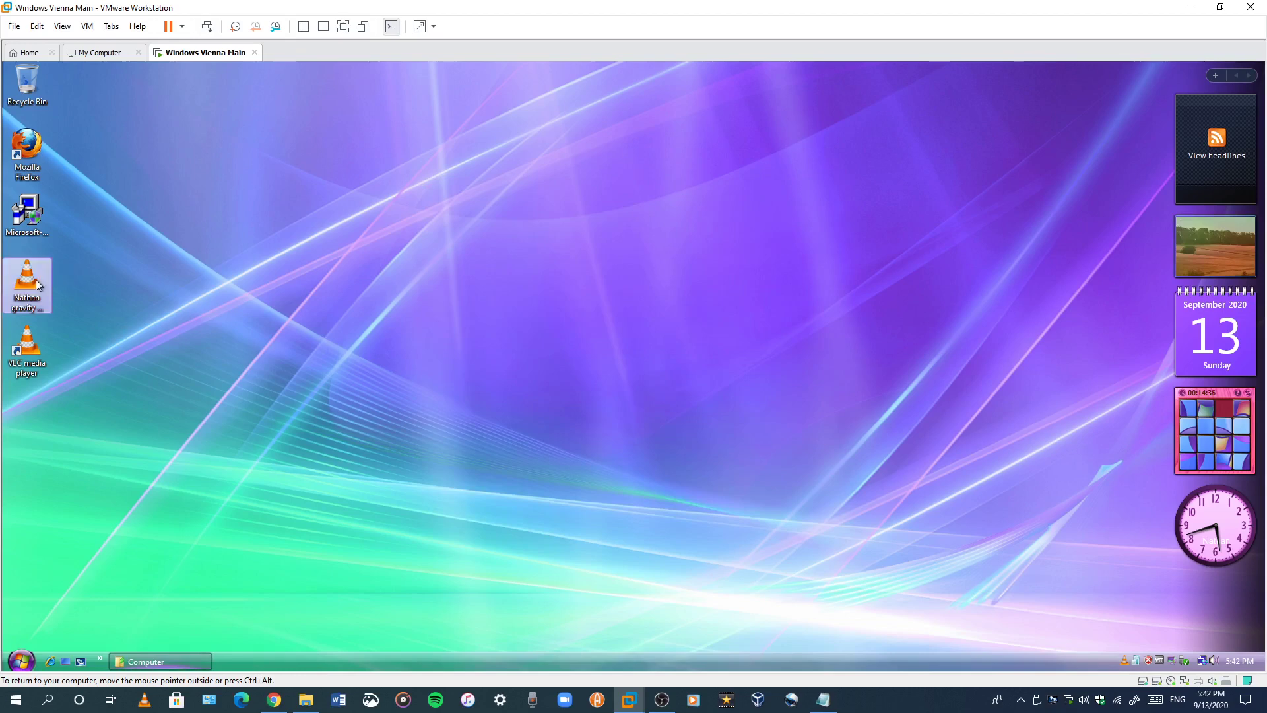
pyautogui.click(20, 662)
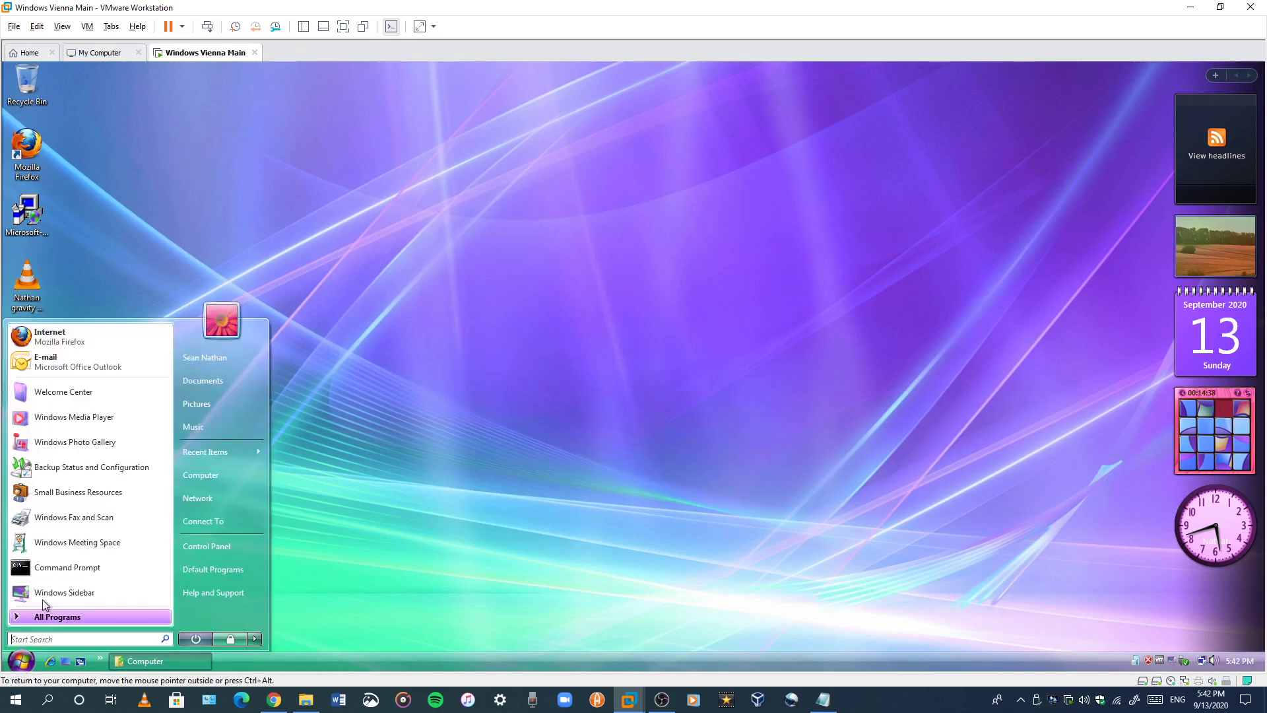
pyautogui.click(45, 620)
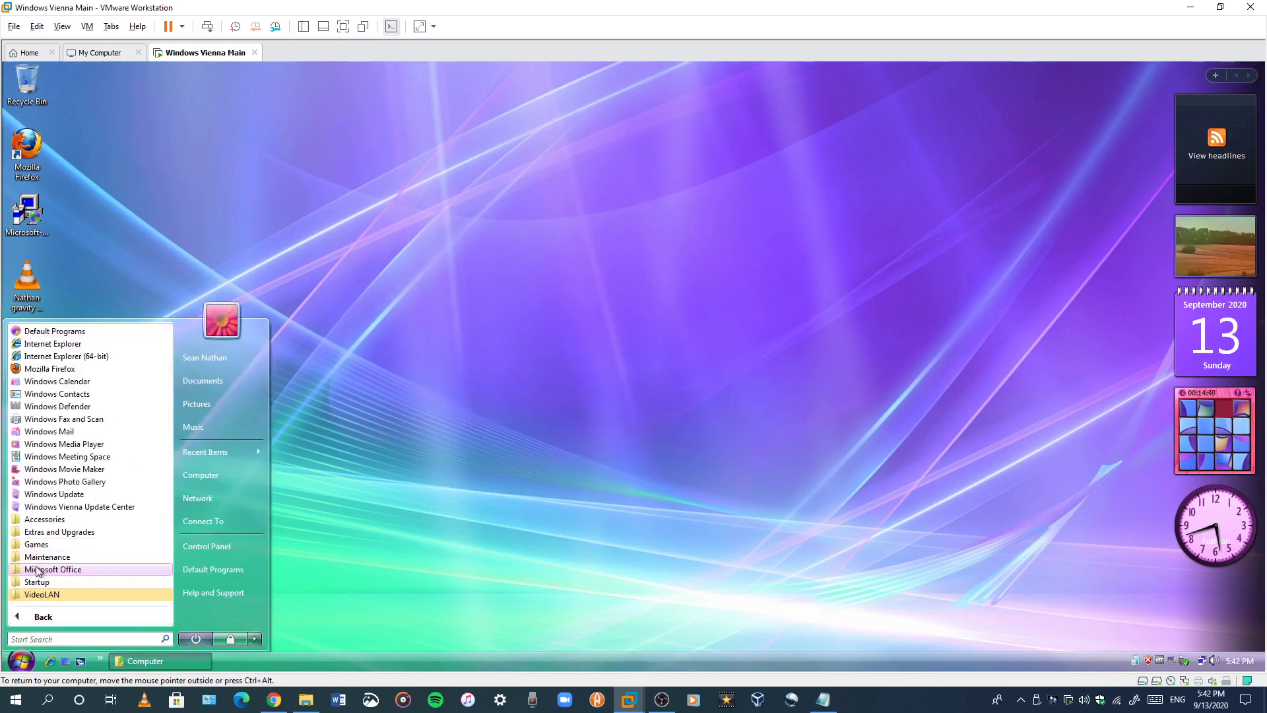
pyautogui.click(40, 558)
pyautogui.scroll(-1, 59, 557)
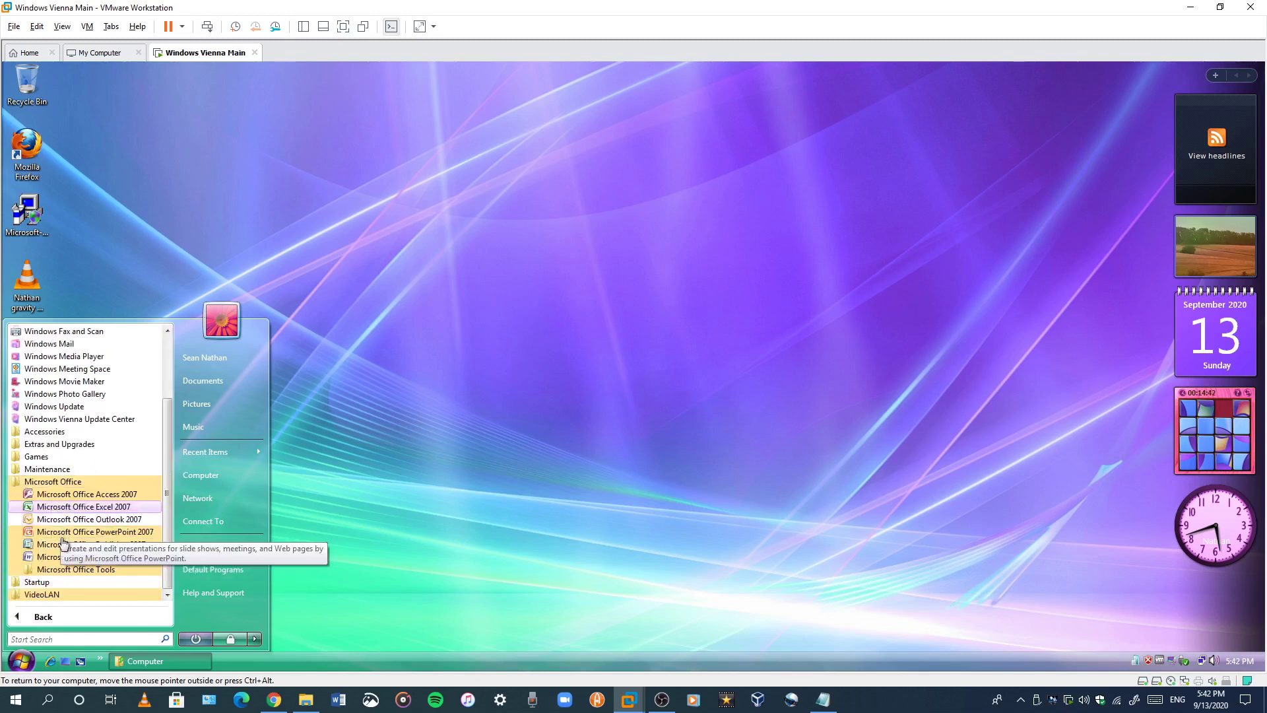
pyautogui.click(70, 557)
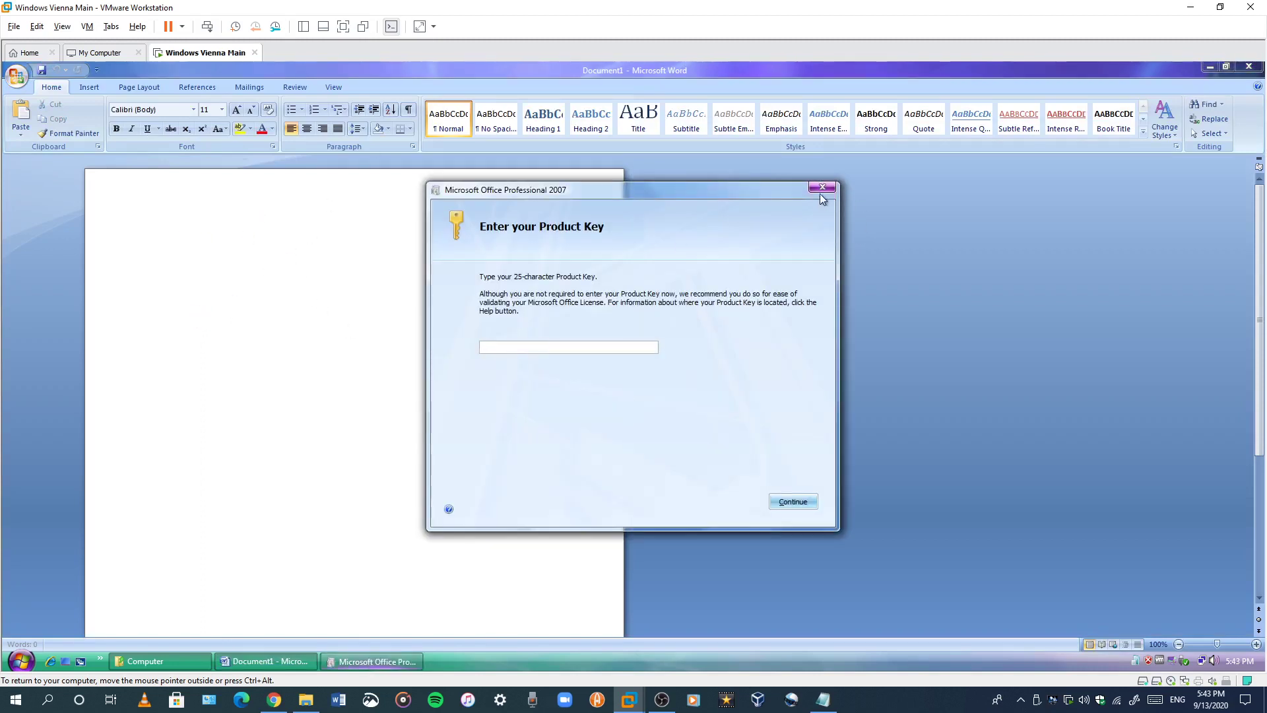
# Step: Close the Office product key prompt without entering a key and confirm cancelling the setup
pyautogui.click(822, 189)
pyautogui.click(597, 404)
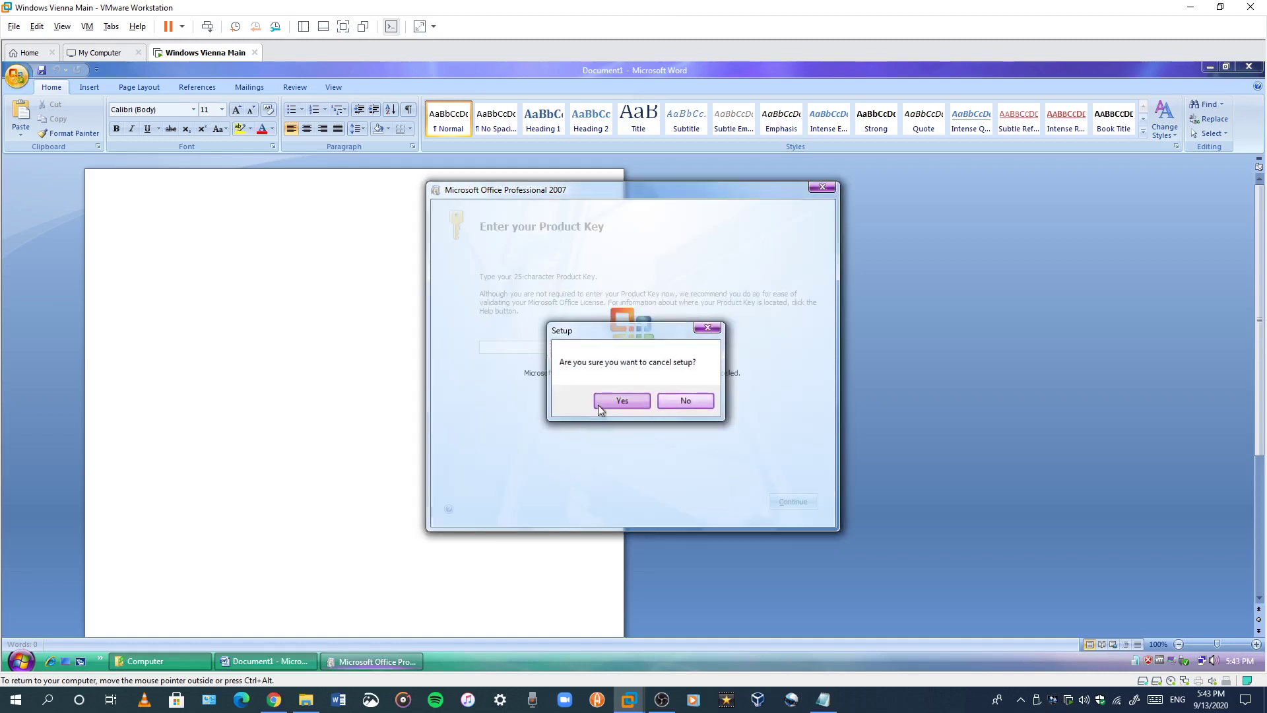
pyautogui.click(631, 398)
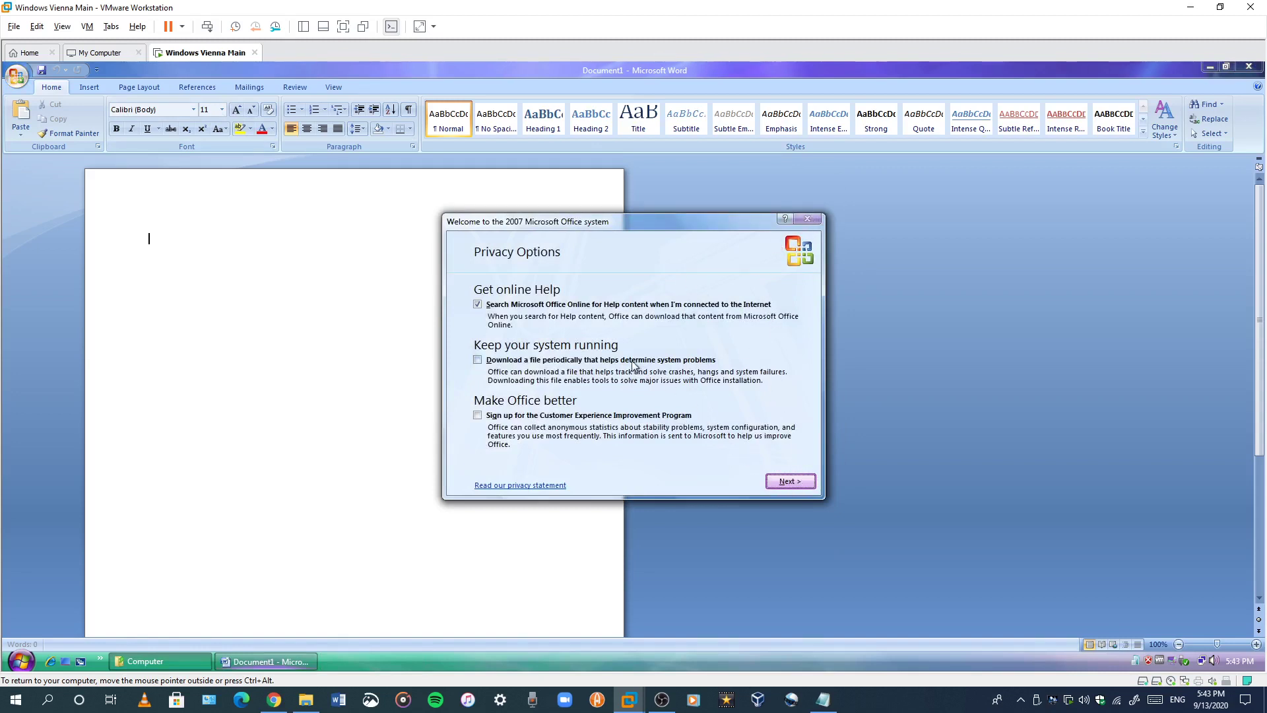
# Step: Turn off searching Microsoft Office Online for Help content and proceed to the Microsoft Update sign-up page
pyautogui.click(523, 305)
pyautogui.click(784, 480)
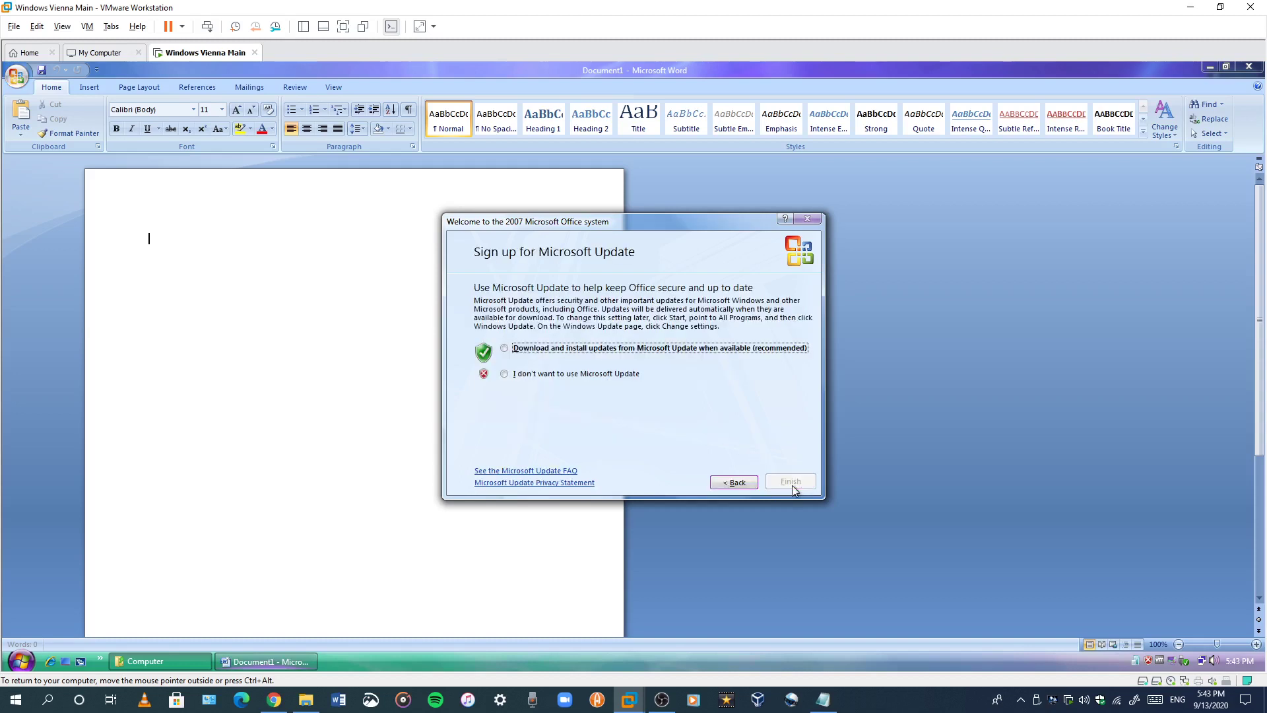